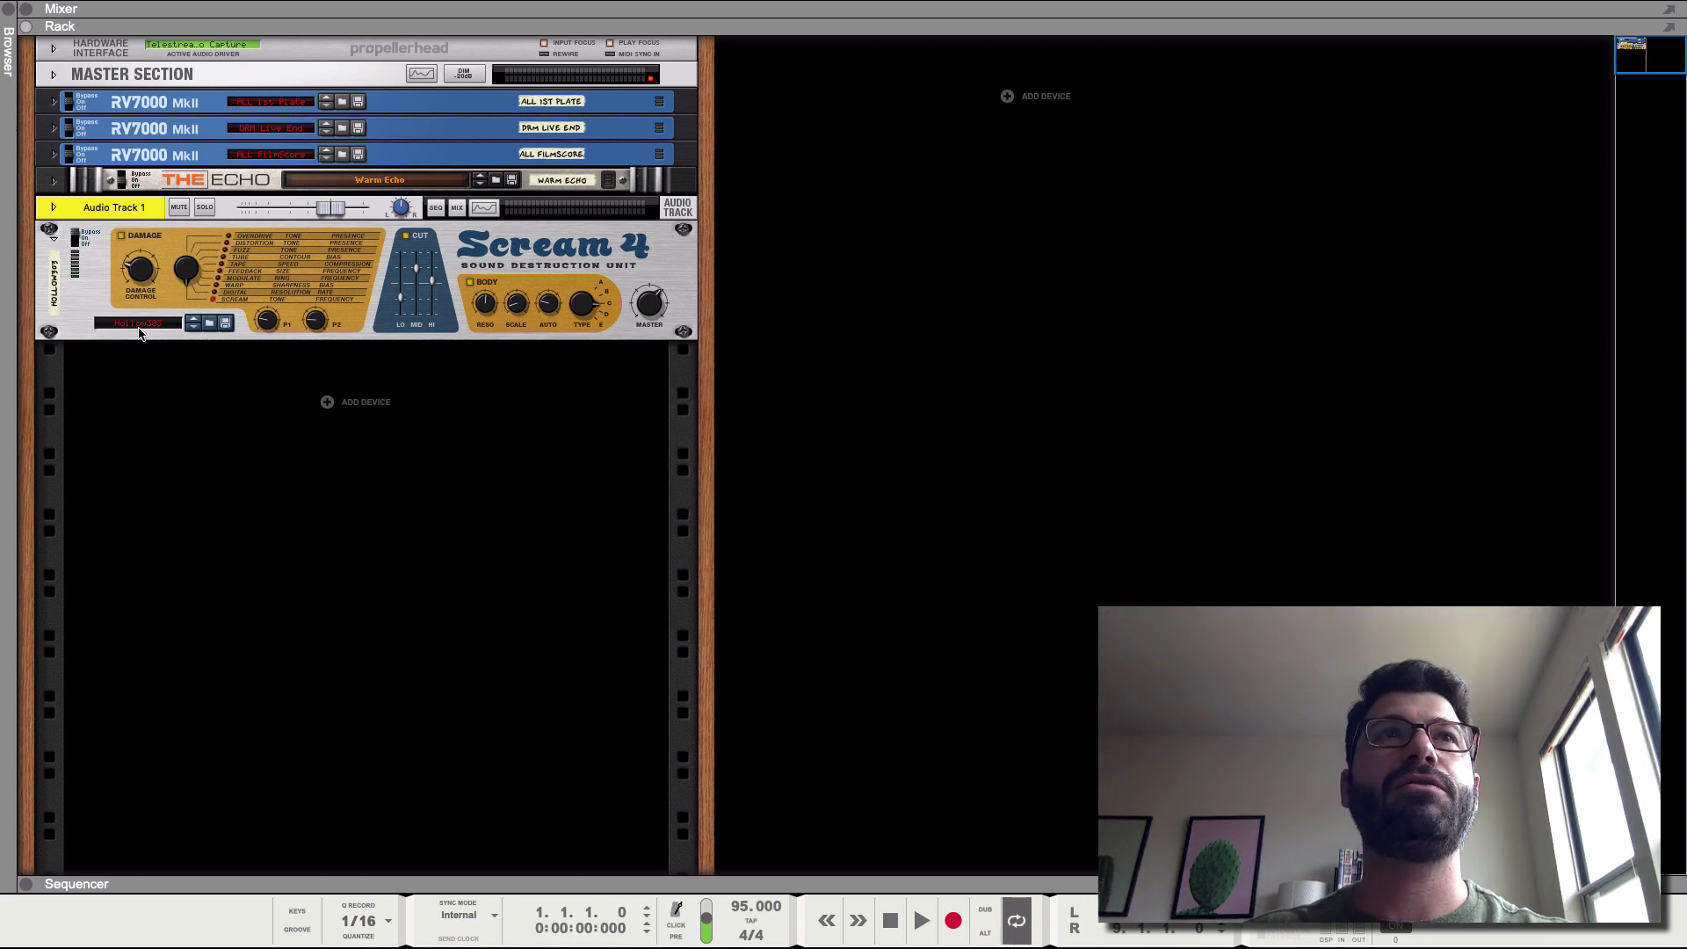
Start playback of Audio Track 1 and switch the Scream 4 from Bypass to On.
left_click(182, 278)
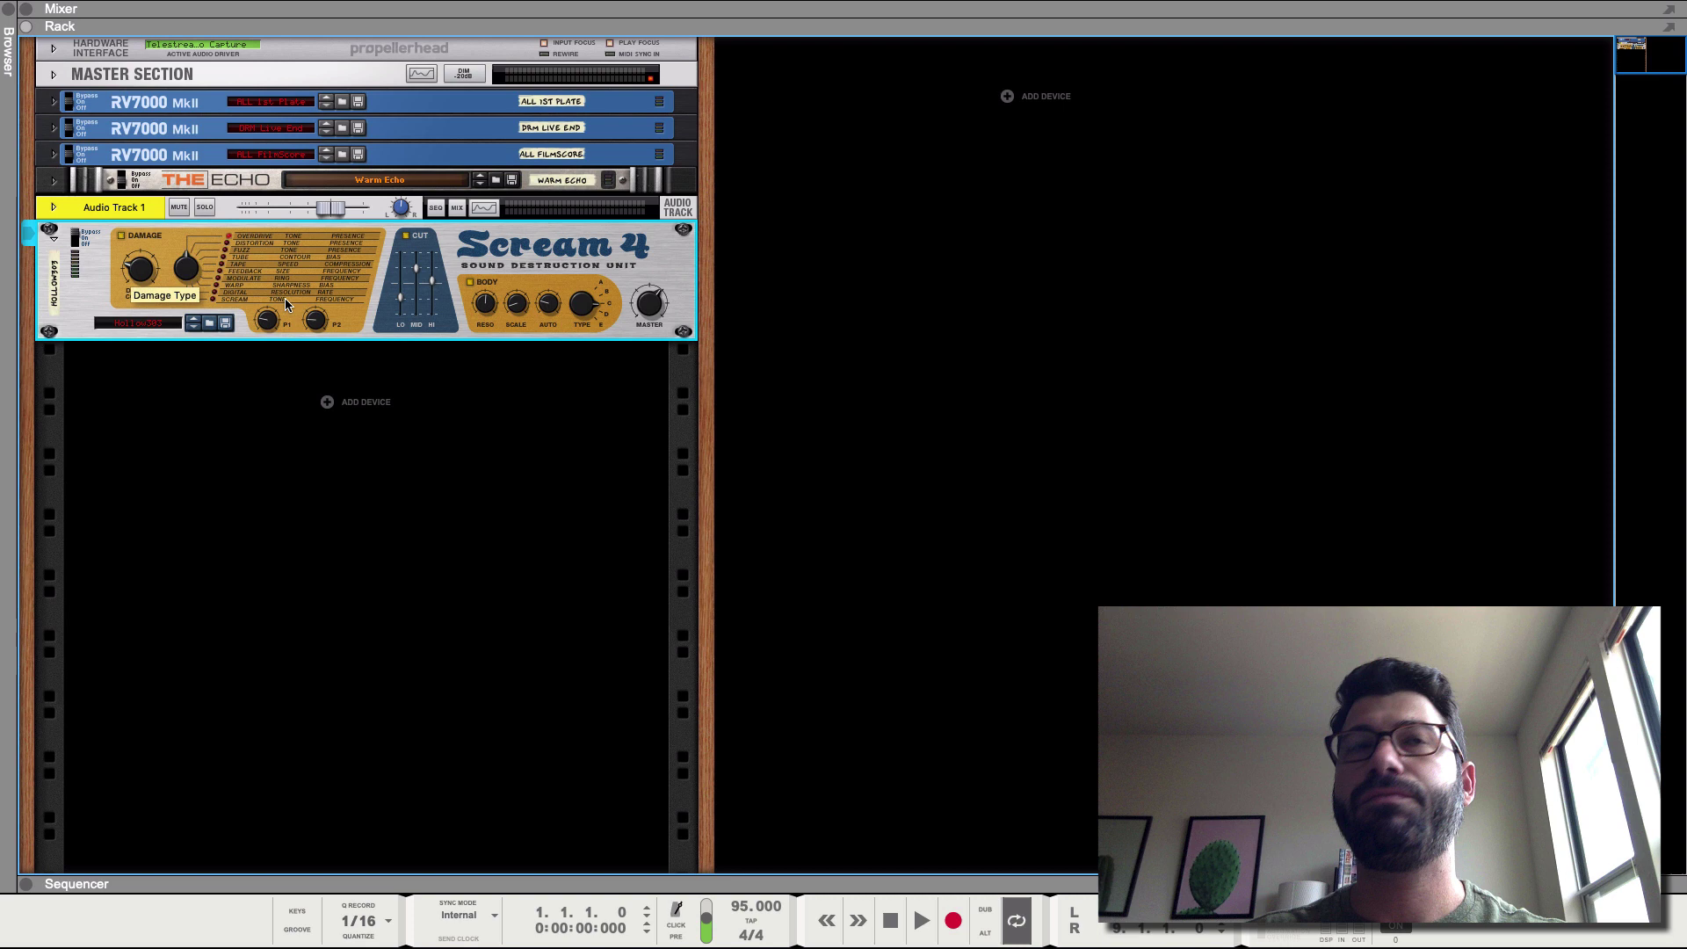
key("space")
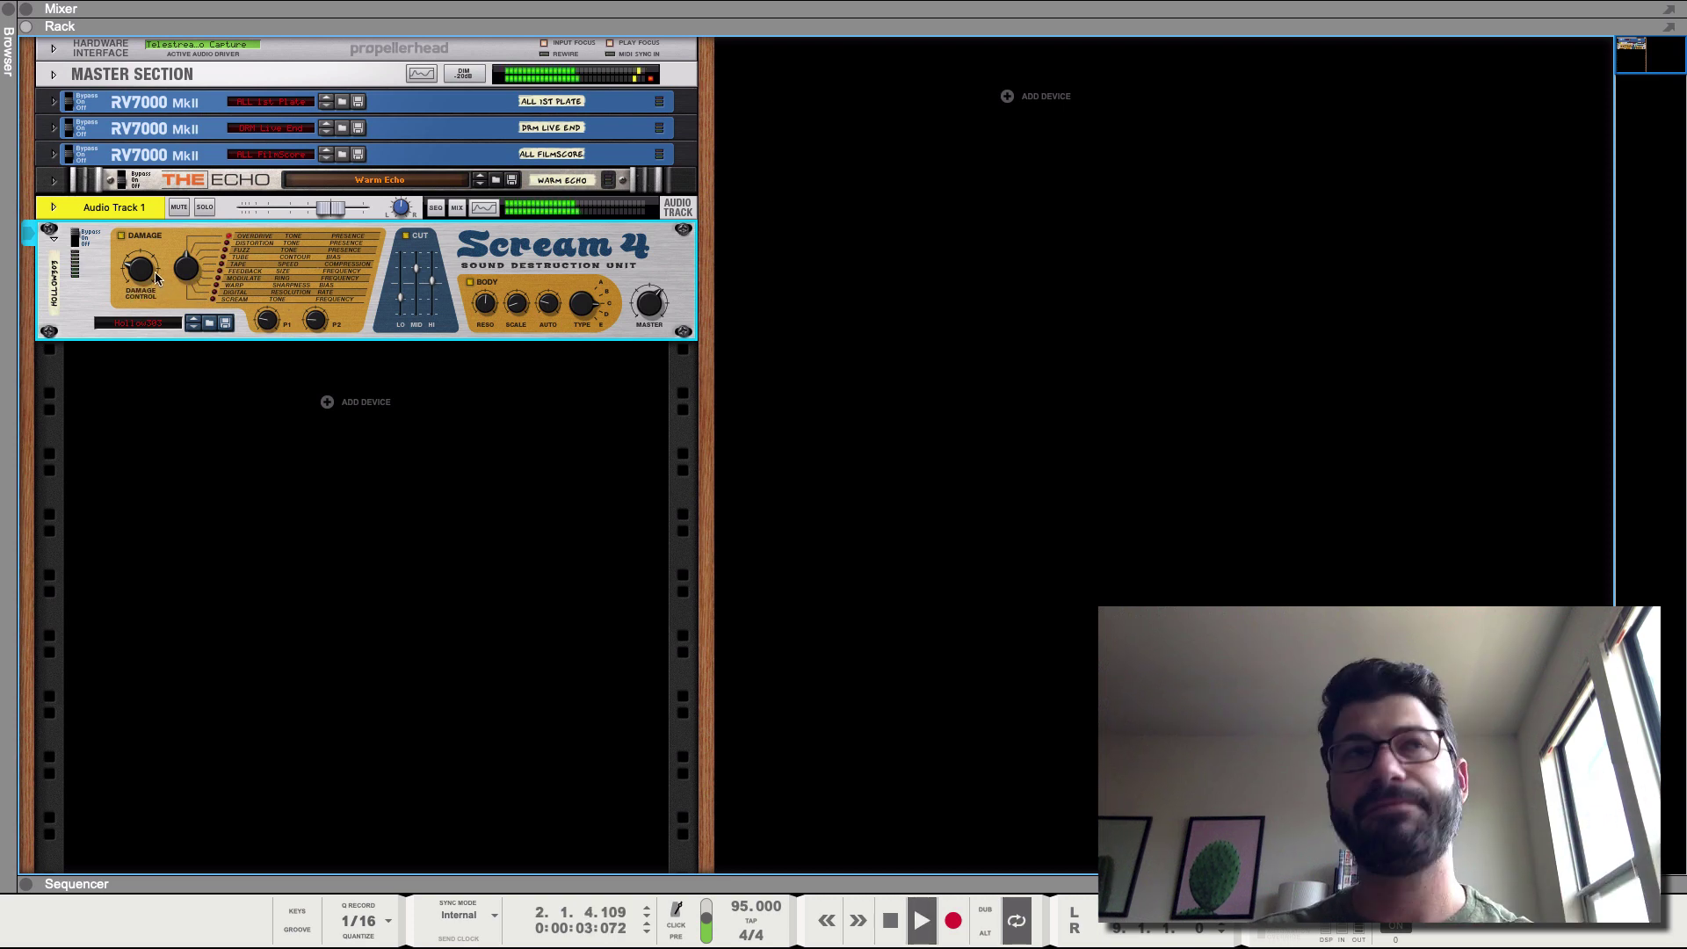
left_click(74, 239)
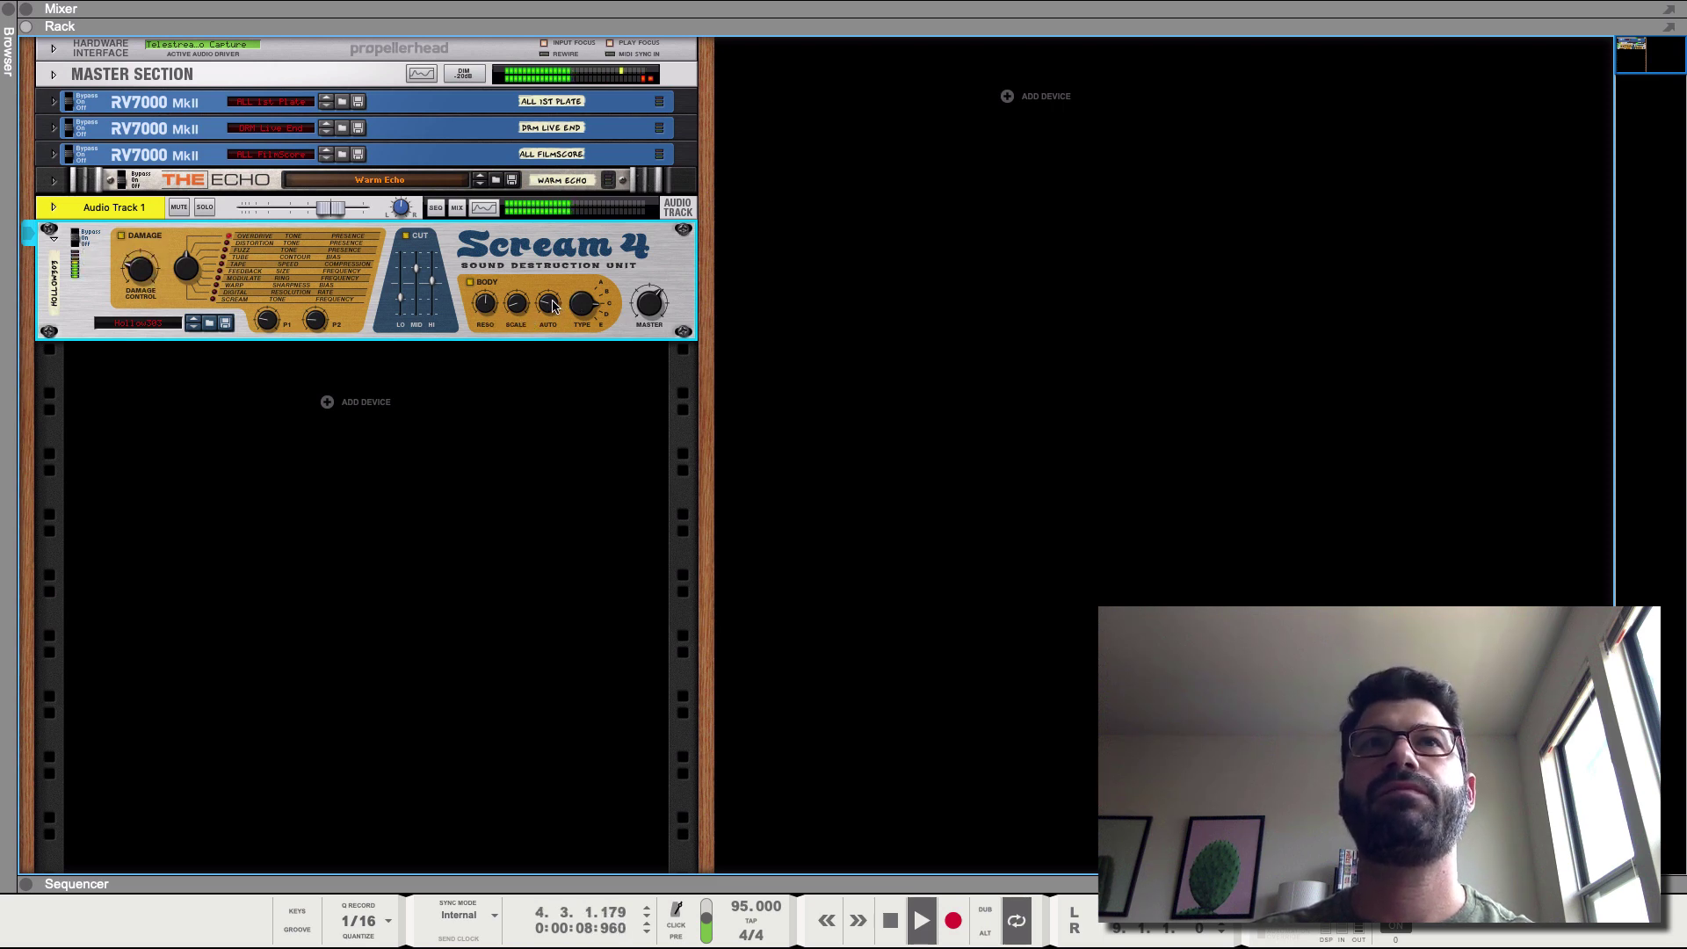
Switch off the Scream 4's Body and Cut sections, leaving only the Damage section active.
left_click_drag(489, 302, 482, 342)
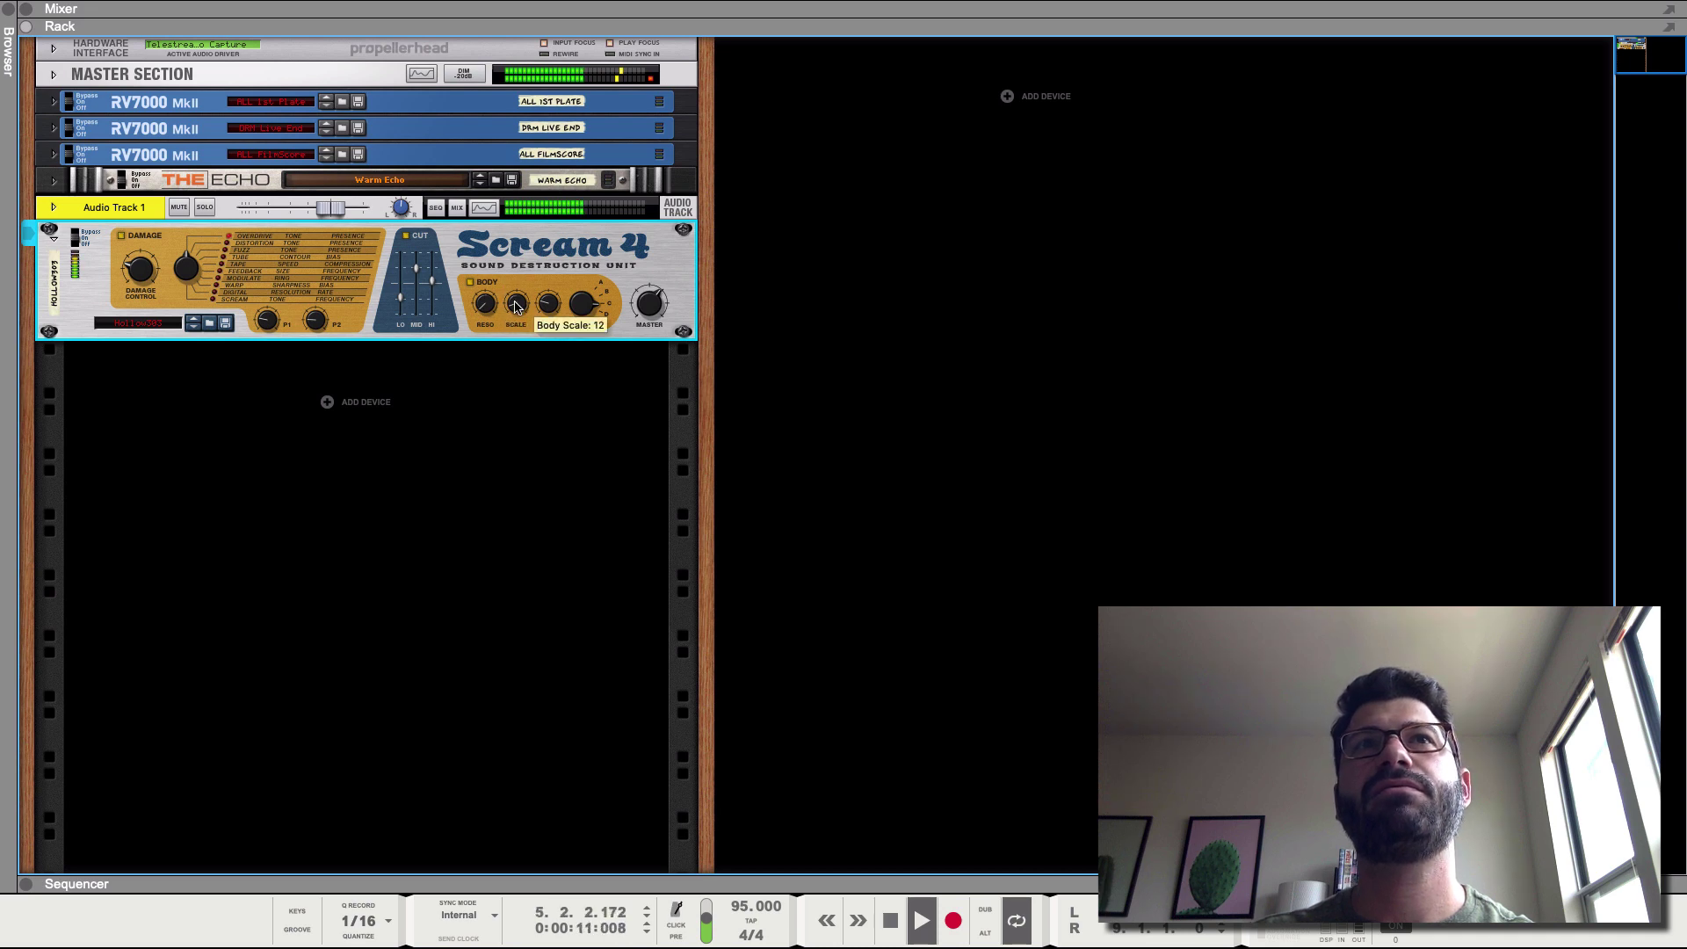
left_click(471, 283)
left_click(405, 237)
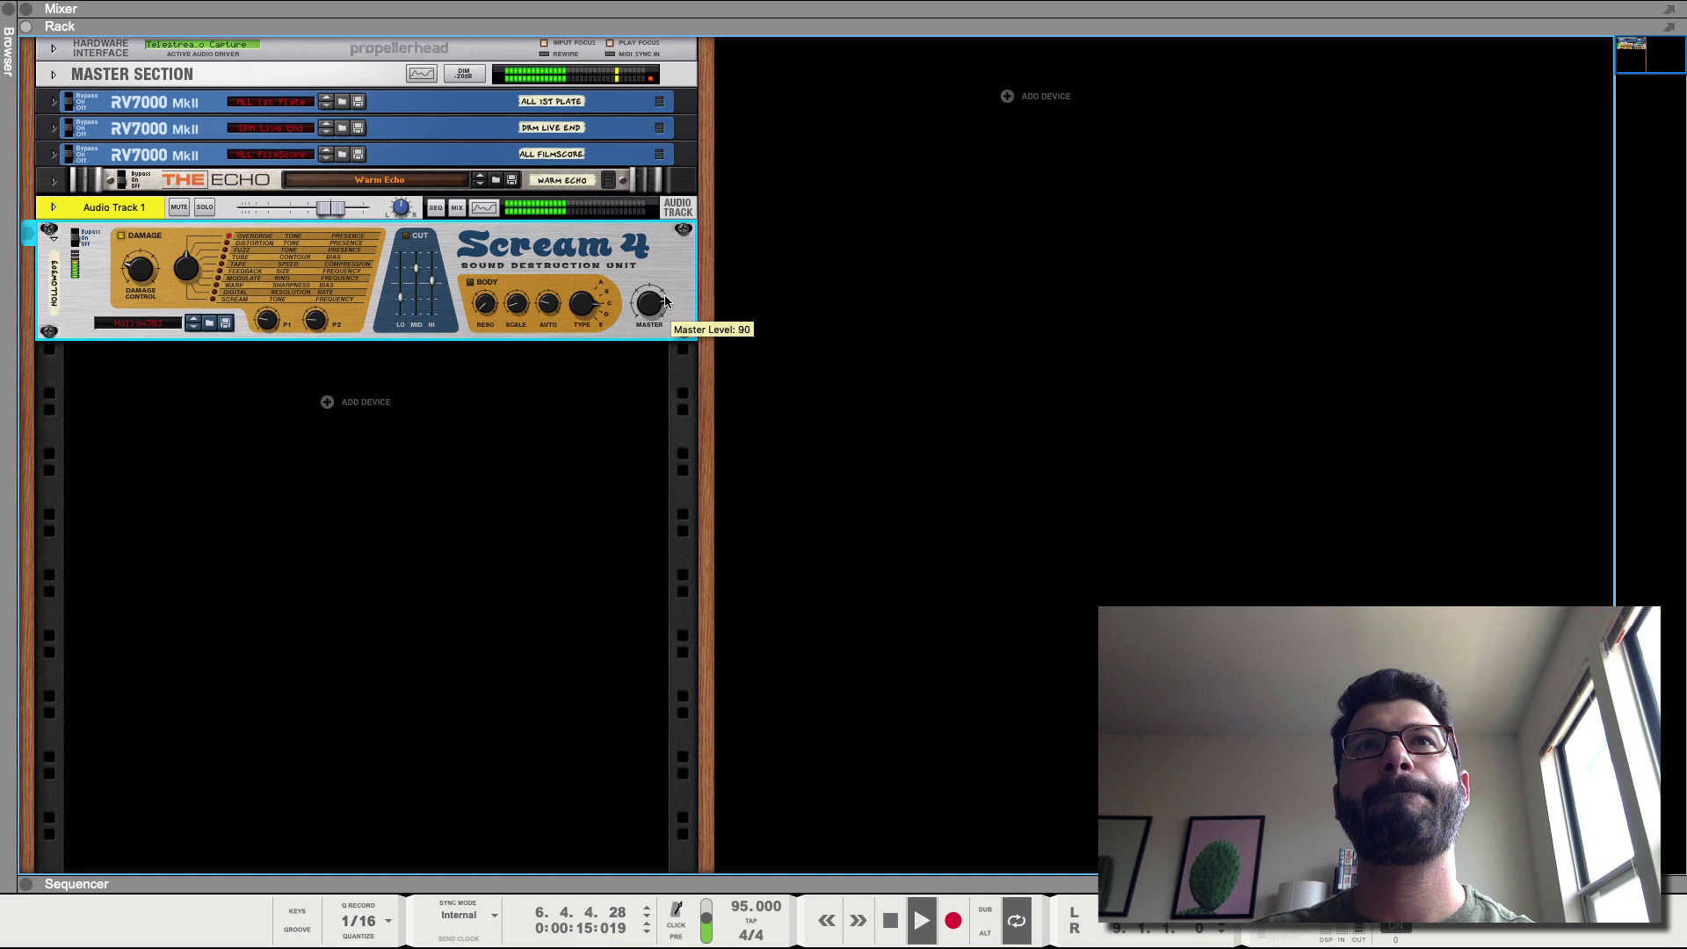
Compare the playing track with the Scream 4 bypassed and enabled, leaving the device on.
left_click(77, 232)
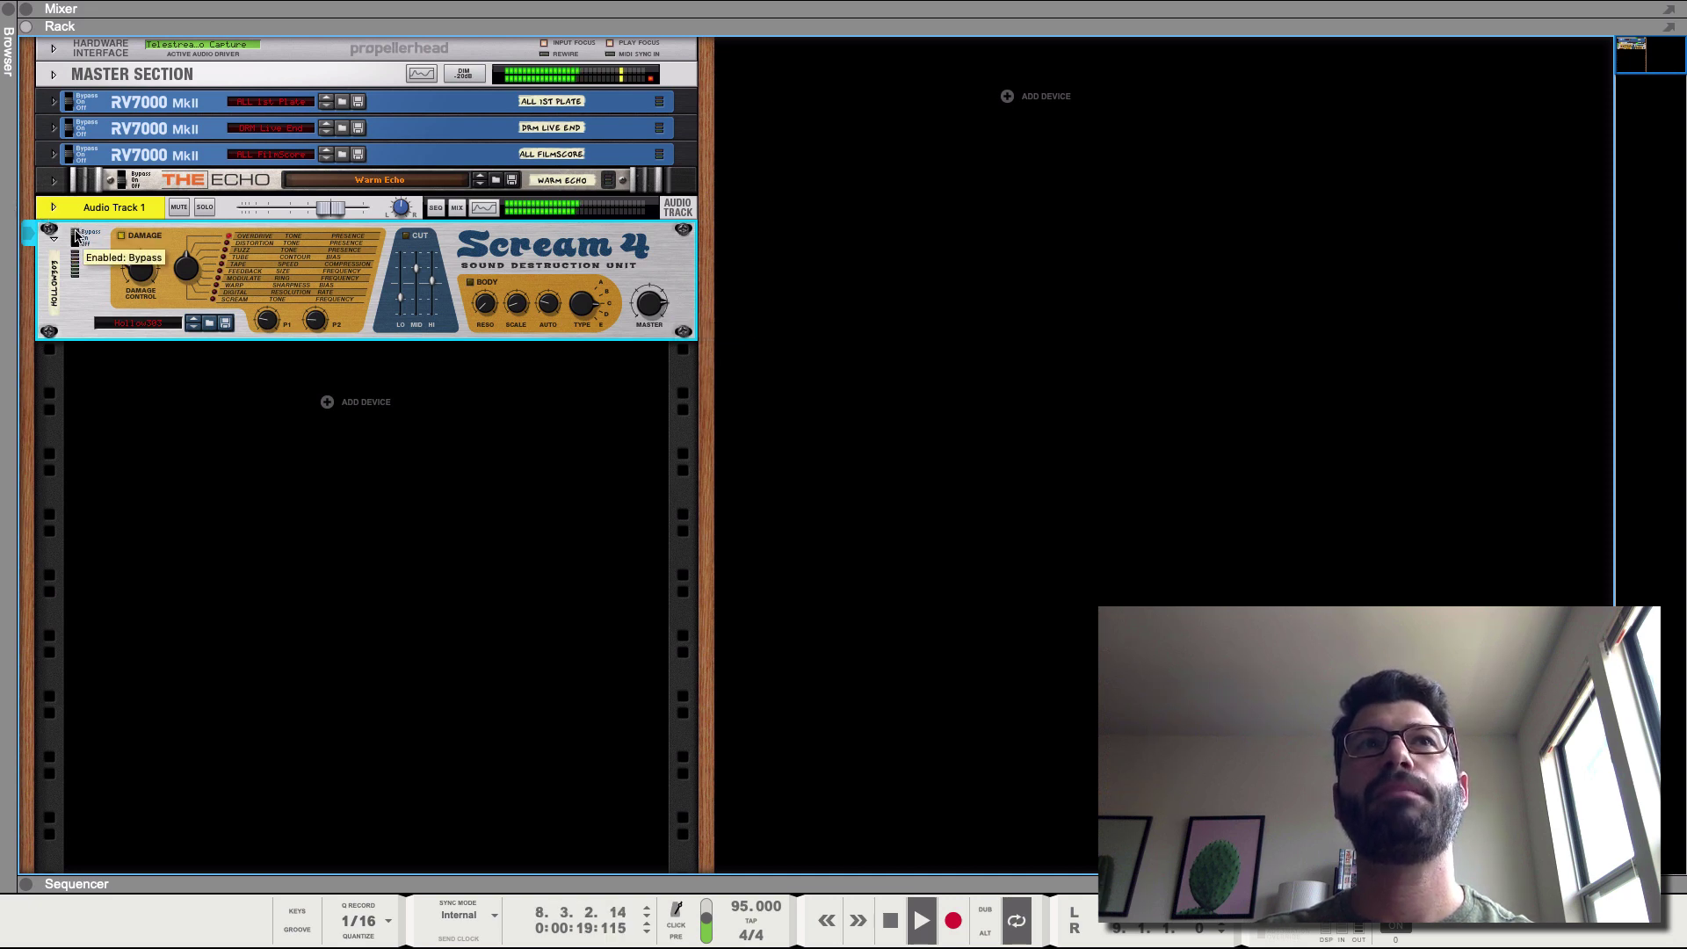
left_click(77, 235)
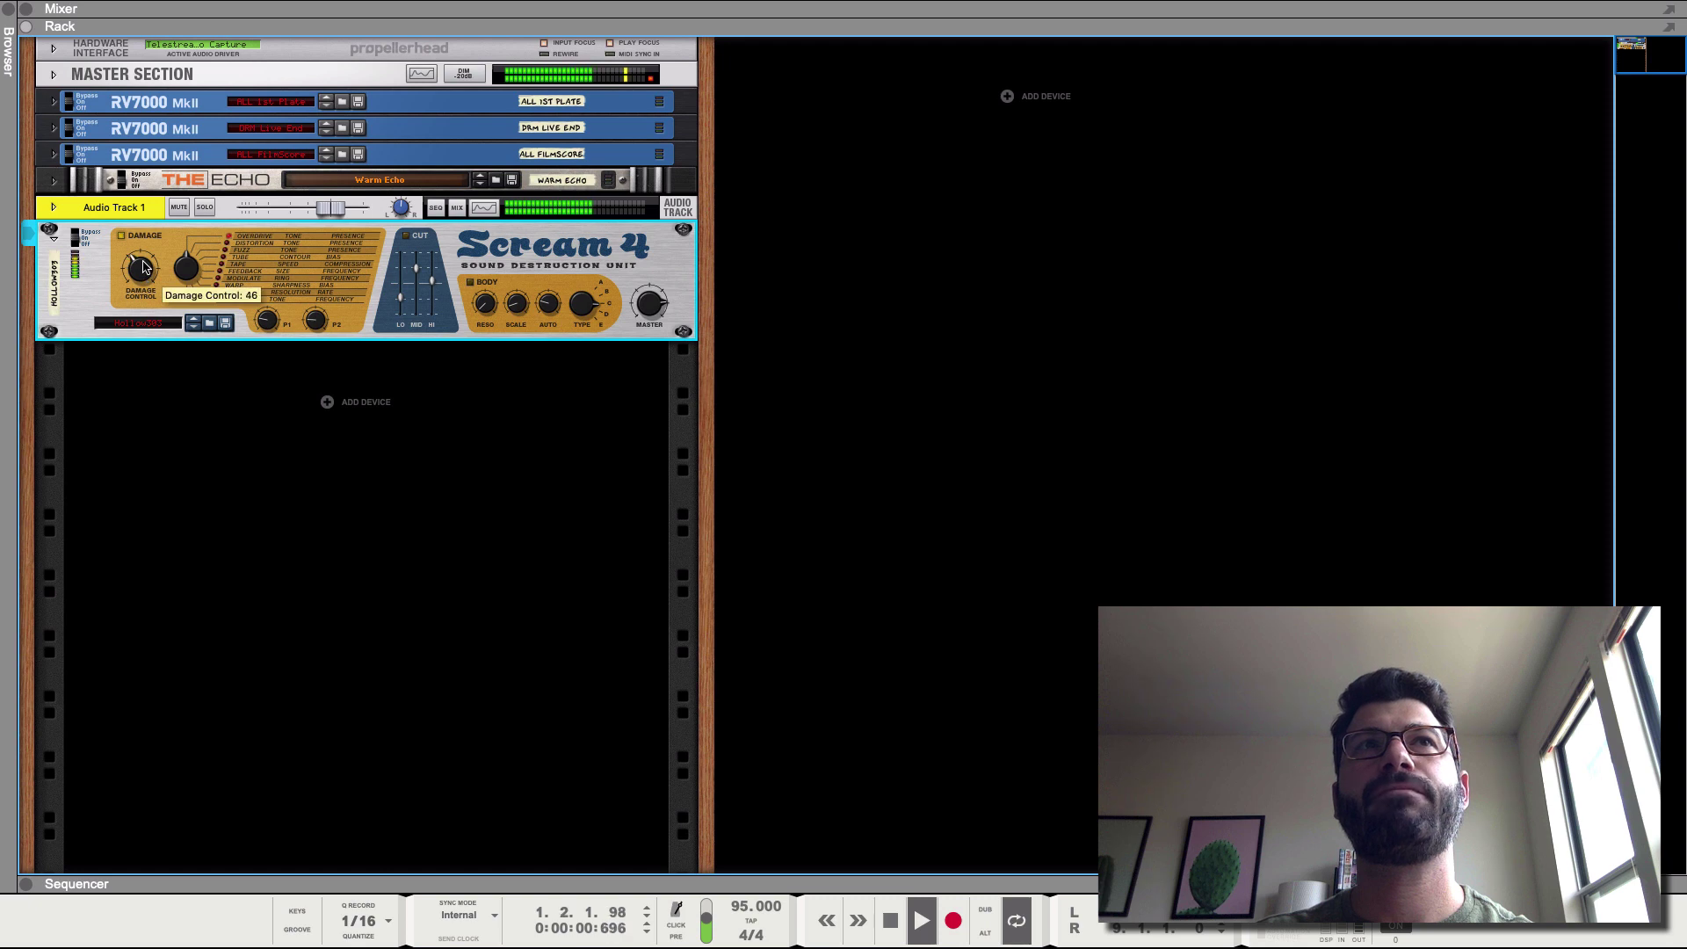
left_click(76, 233)
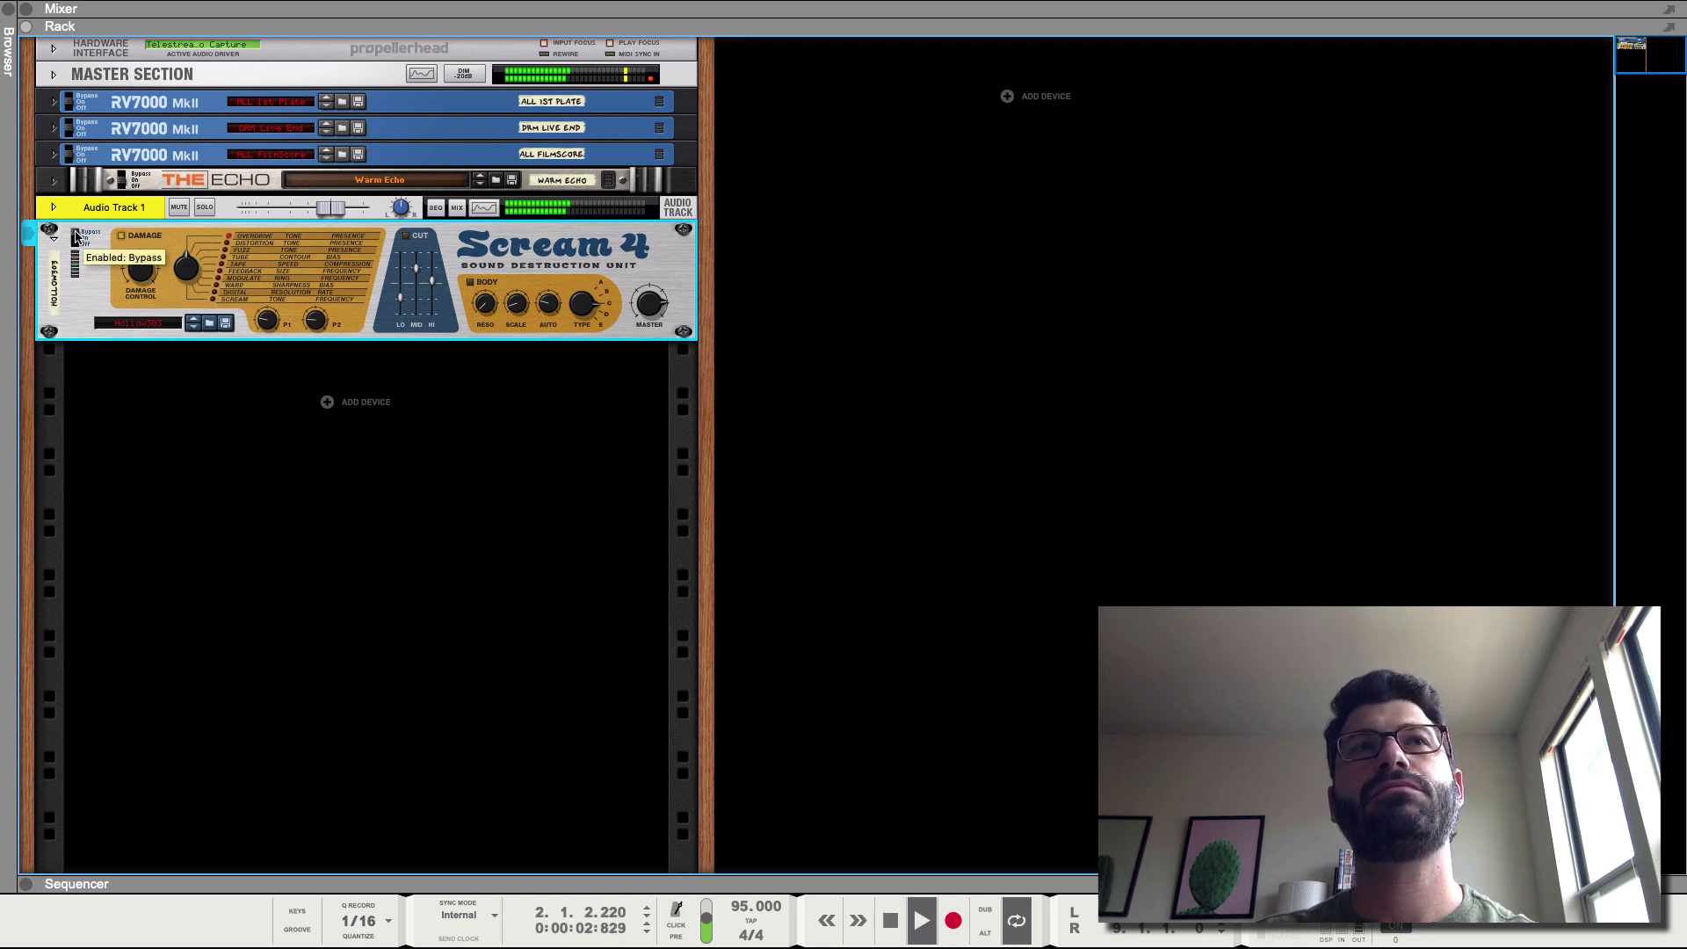
left_click(76, 235)
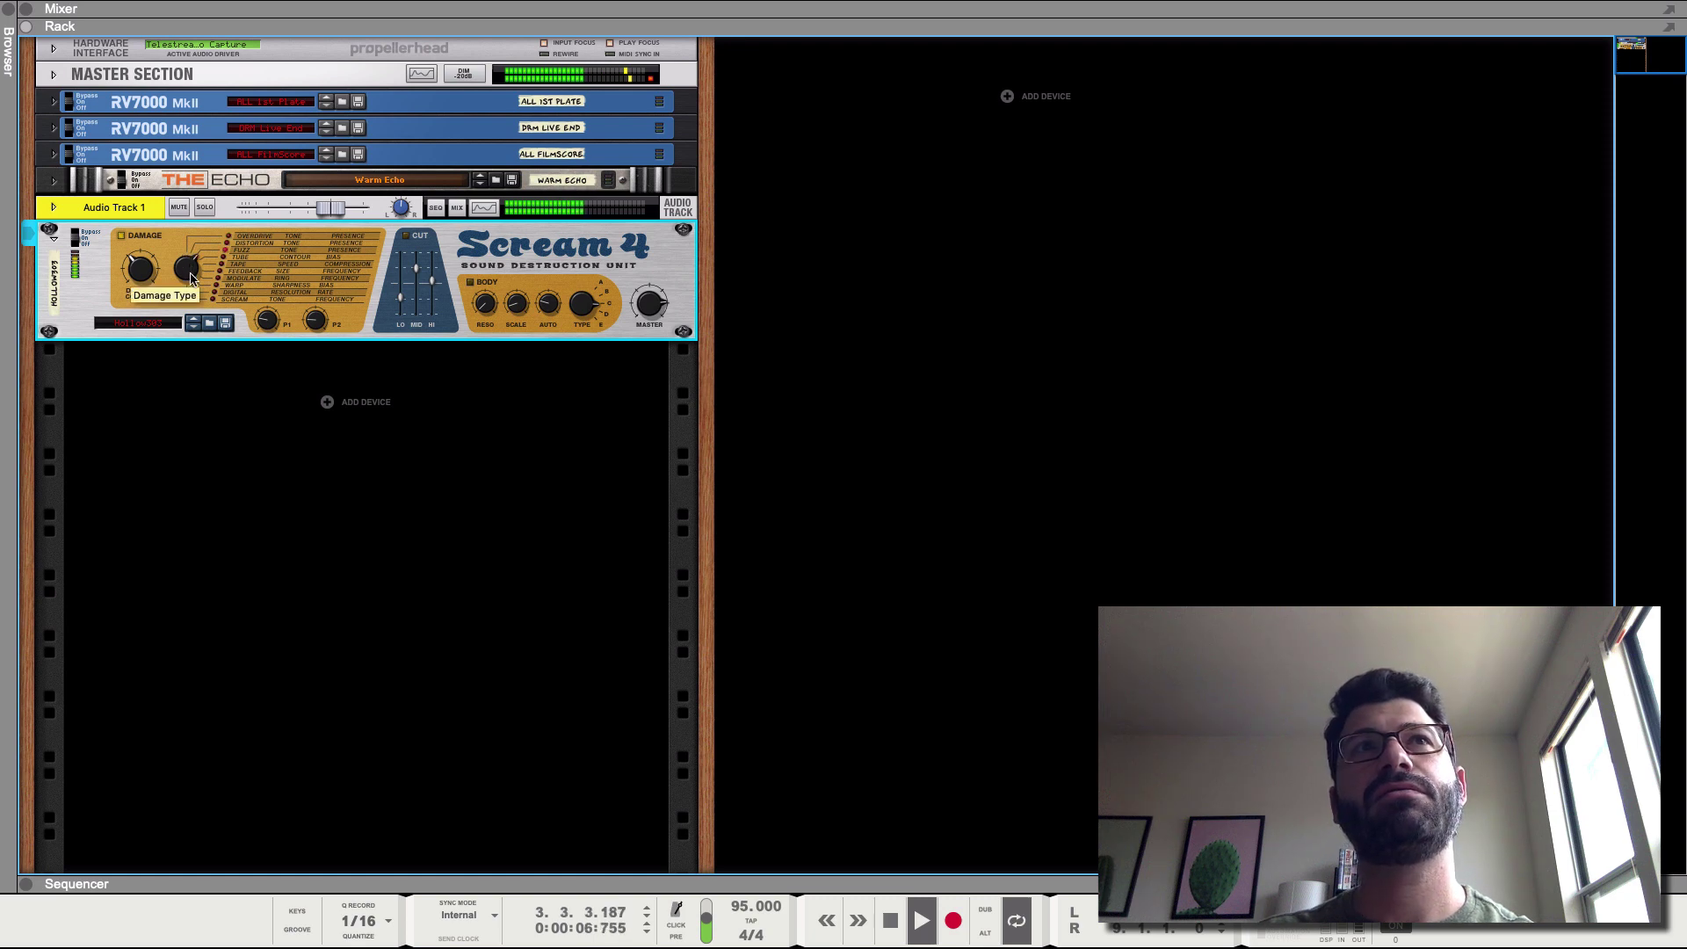
Audition a different damage type with Damage Control at 44, and stop playback.
left_click_drag(192, 272, 191, 265)
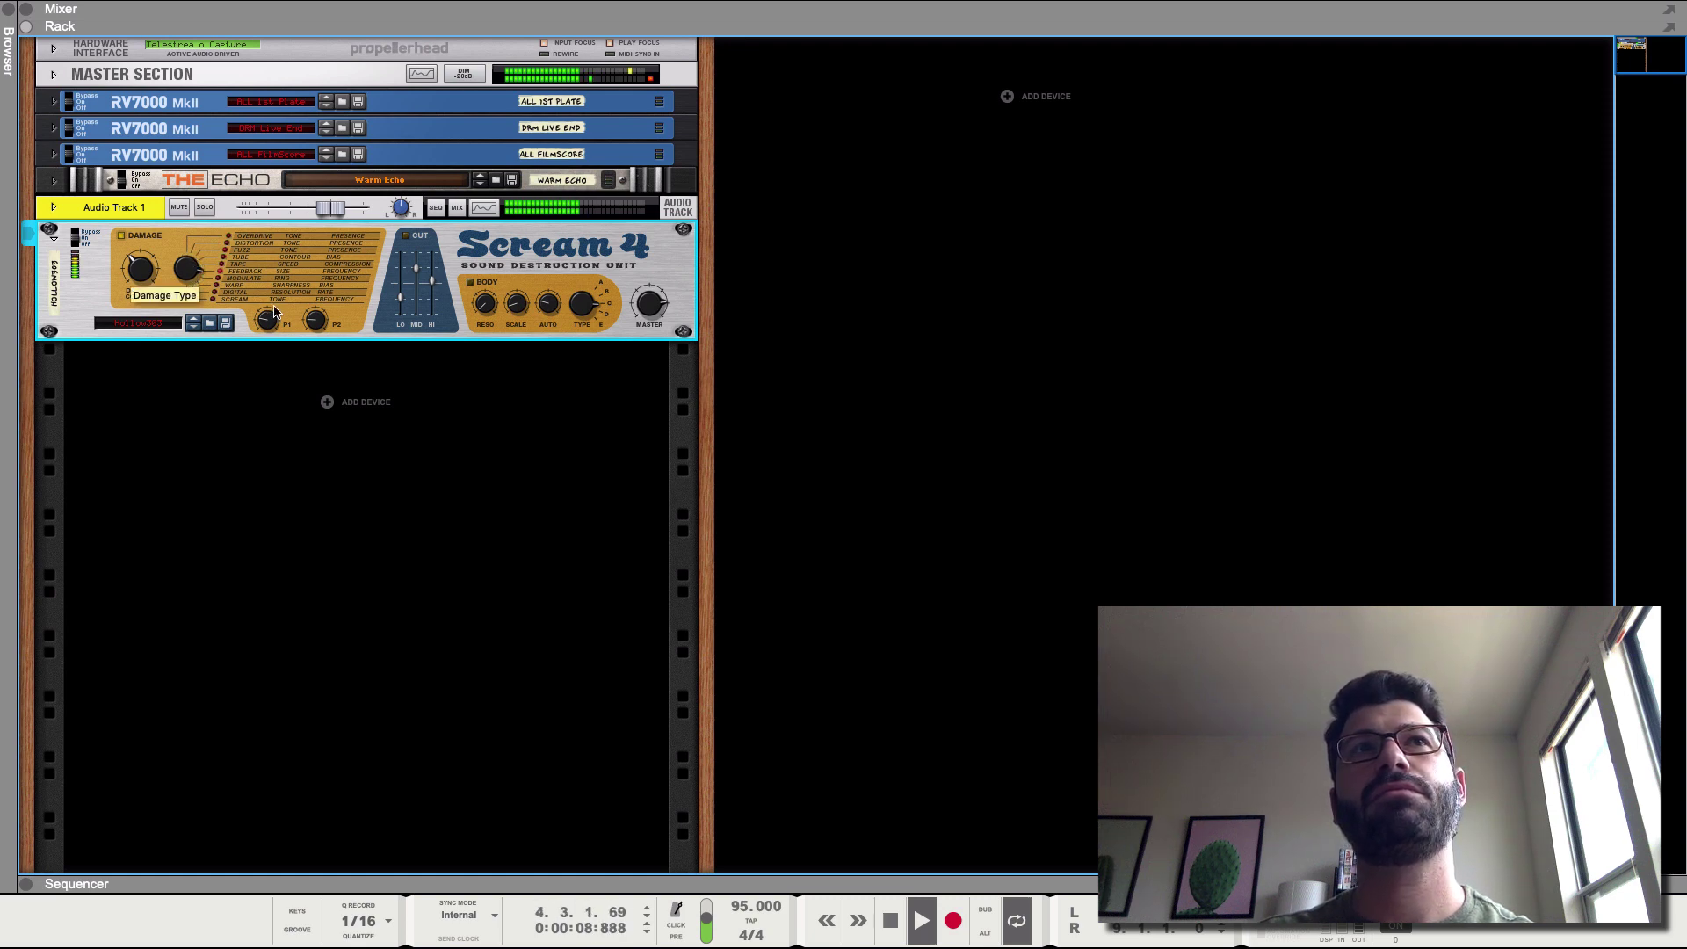
left_click_drag(276, 318, 278, 268)
mouse_move(142, 276)
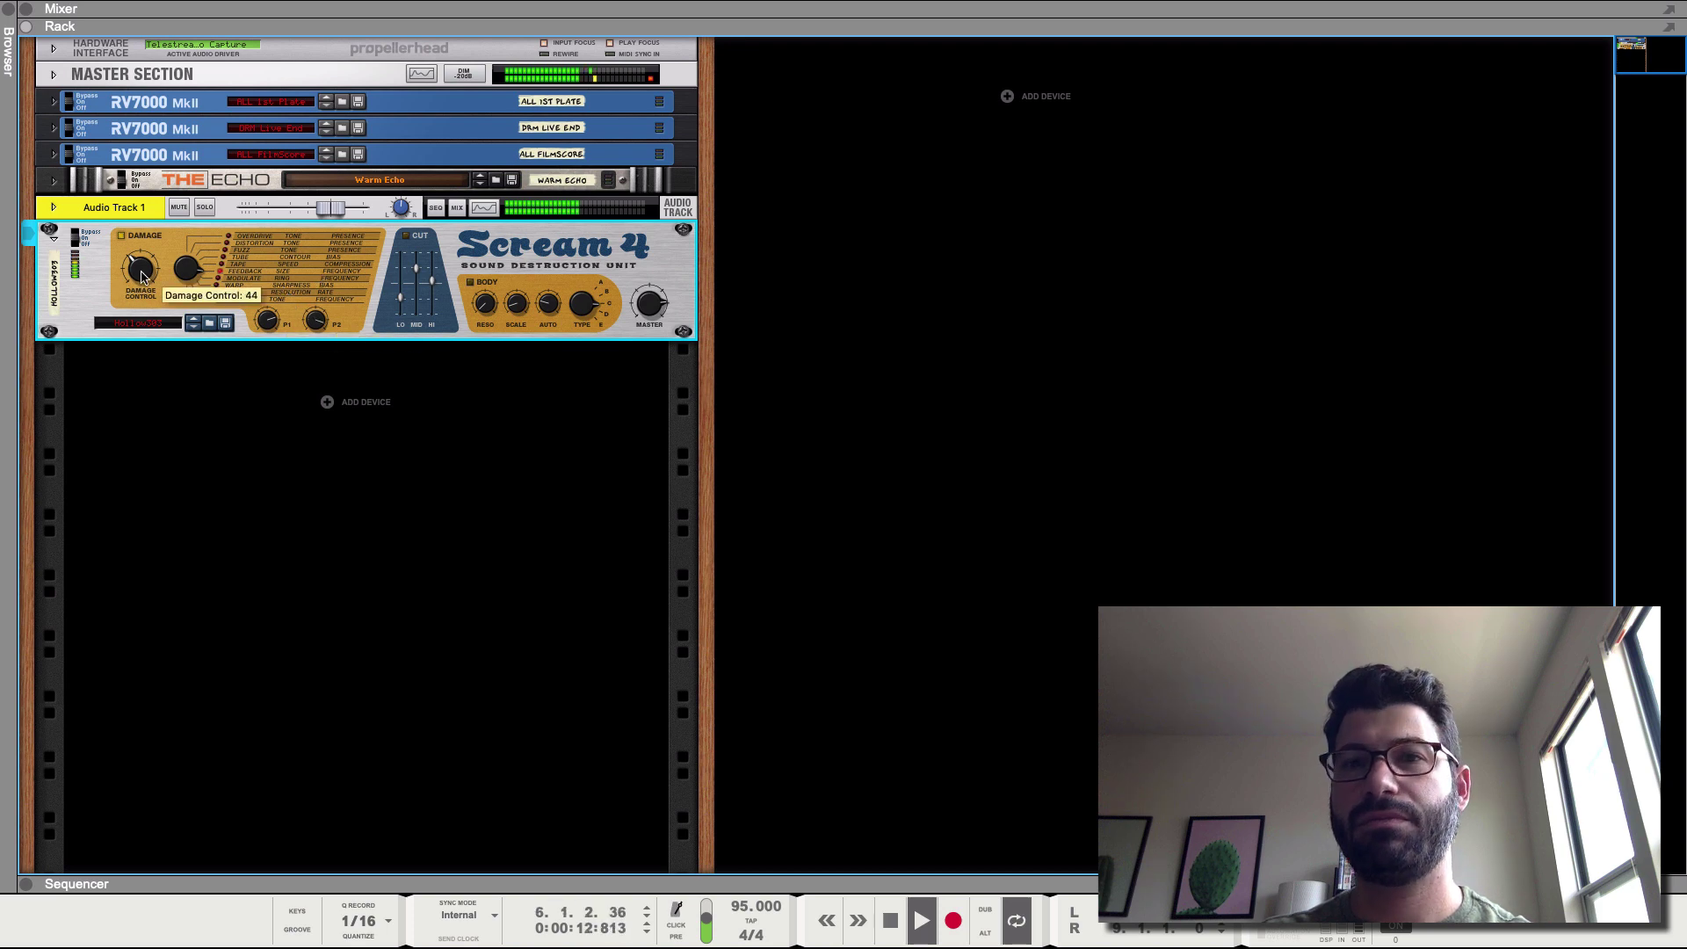
key("space")
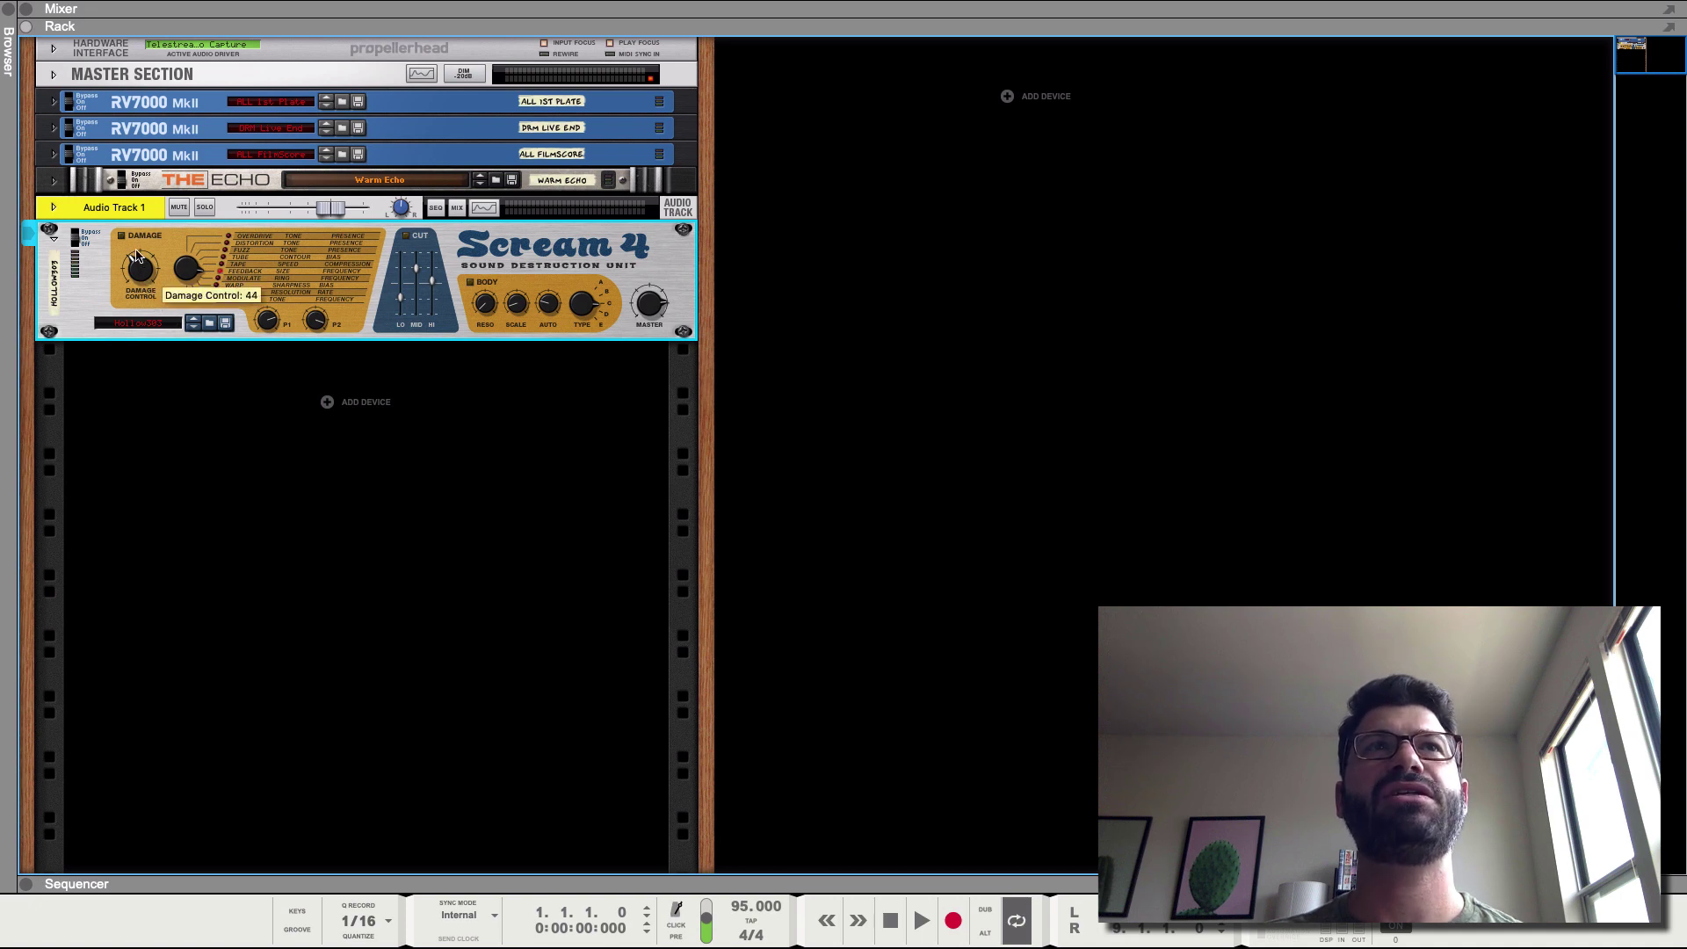
Play the track with Damage off, change the damage type and Damage Control, and switch the Damage section back on.
left_click_drag(134, 294, 146, 432)
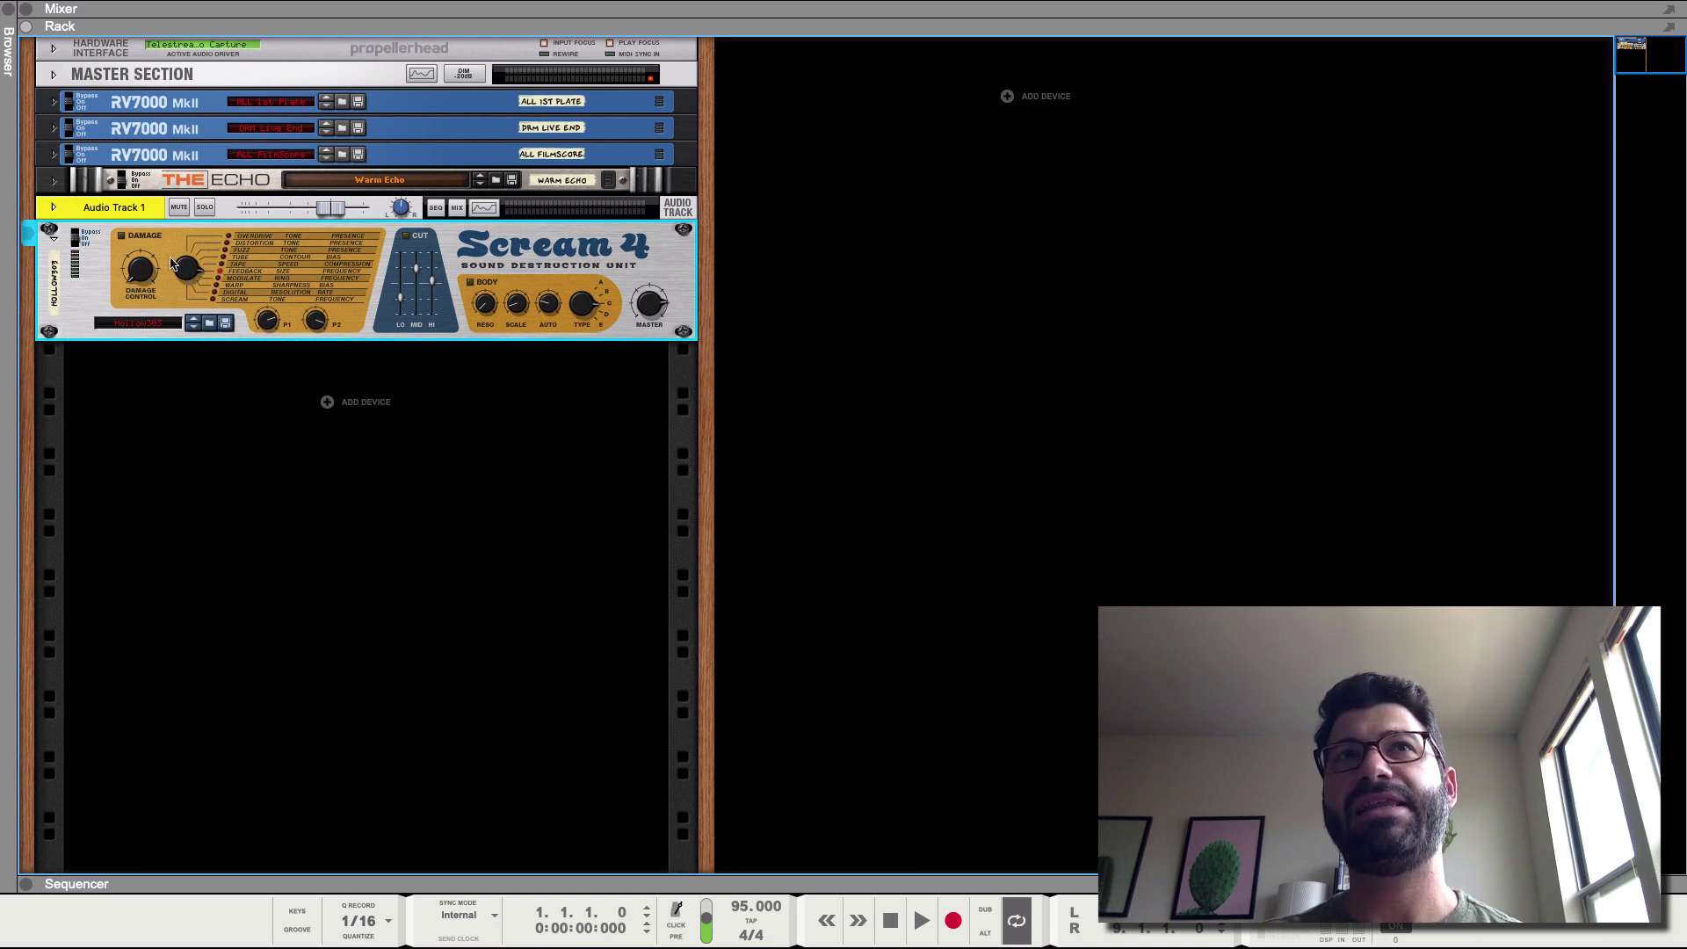
key("space")
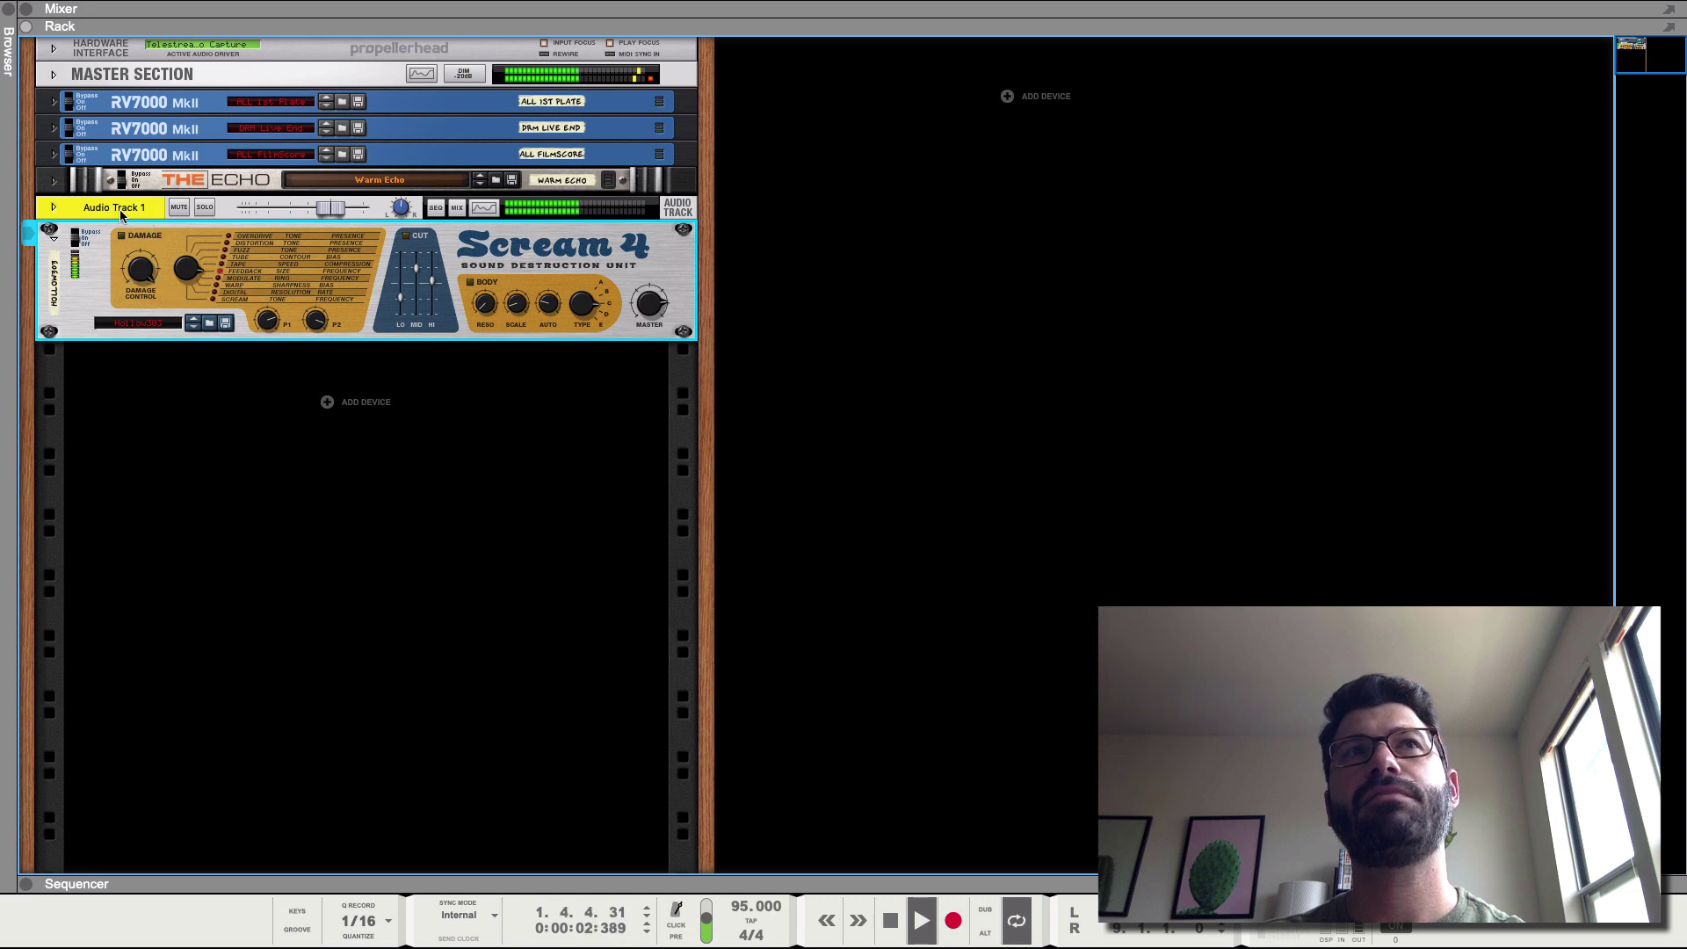
left_click_drag(186, 268, 187, 229)
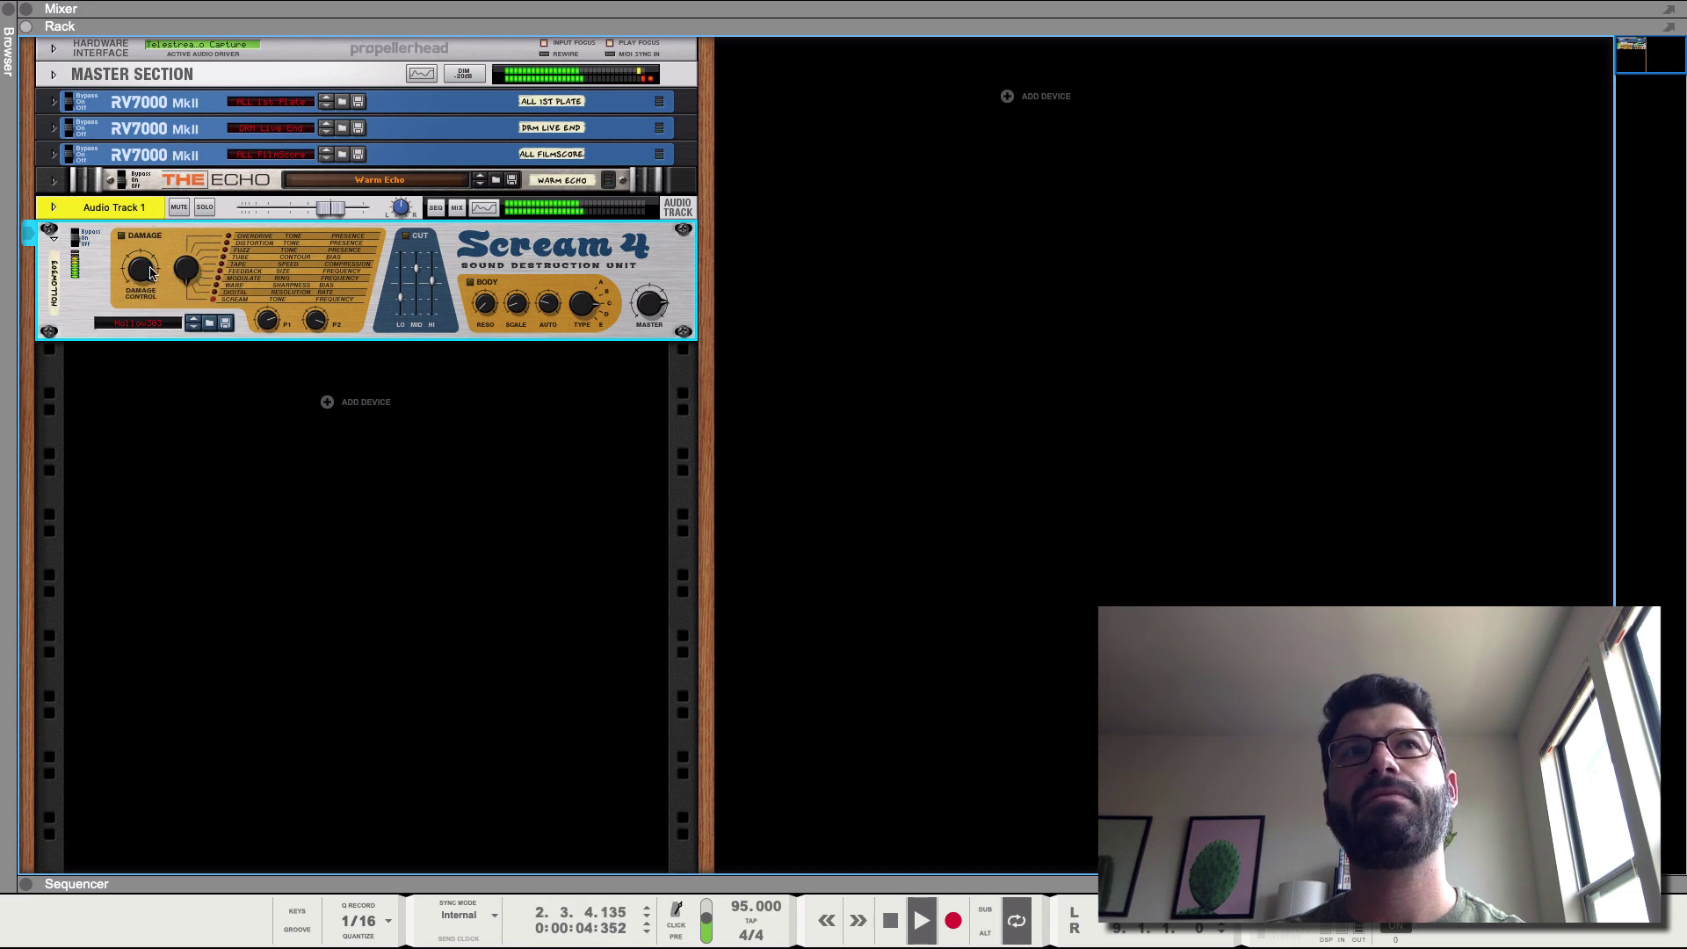
mouse_move(133, 280)
left_mouse_down()
mouse_move(123, 346)
mouse_move(146, 265)
left_mouse_up()
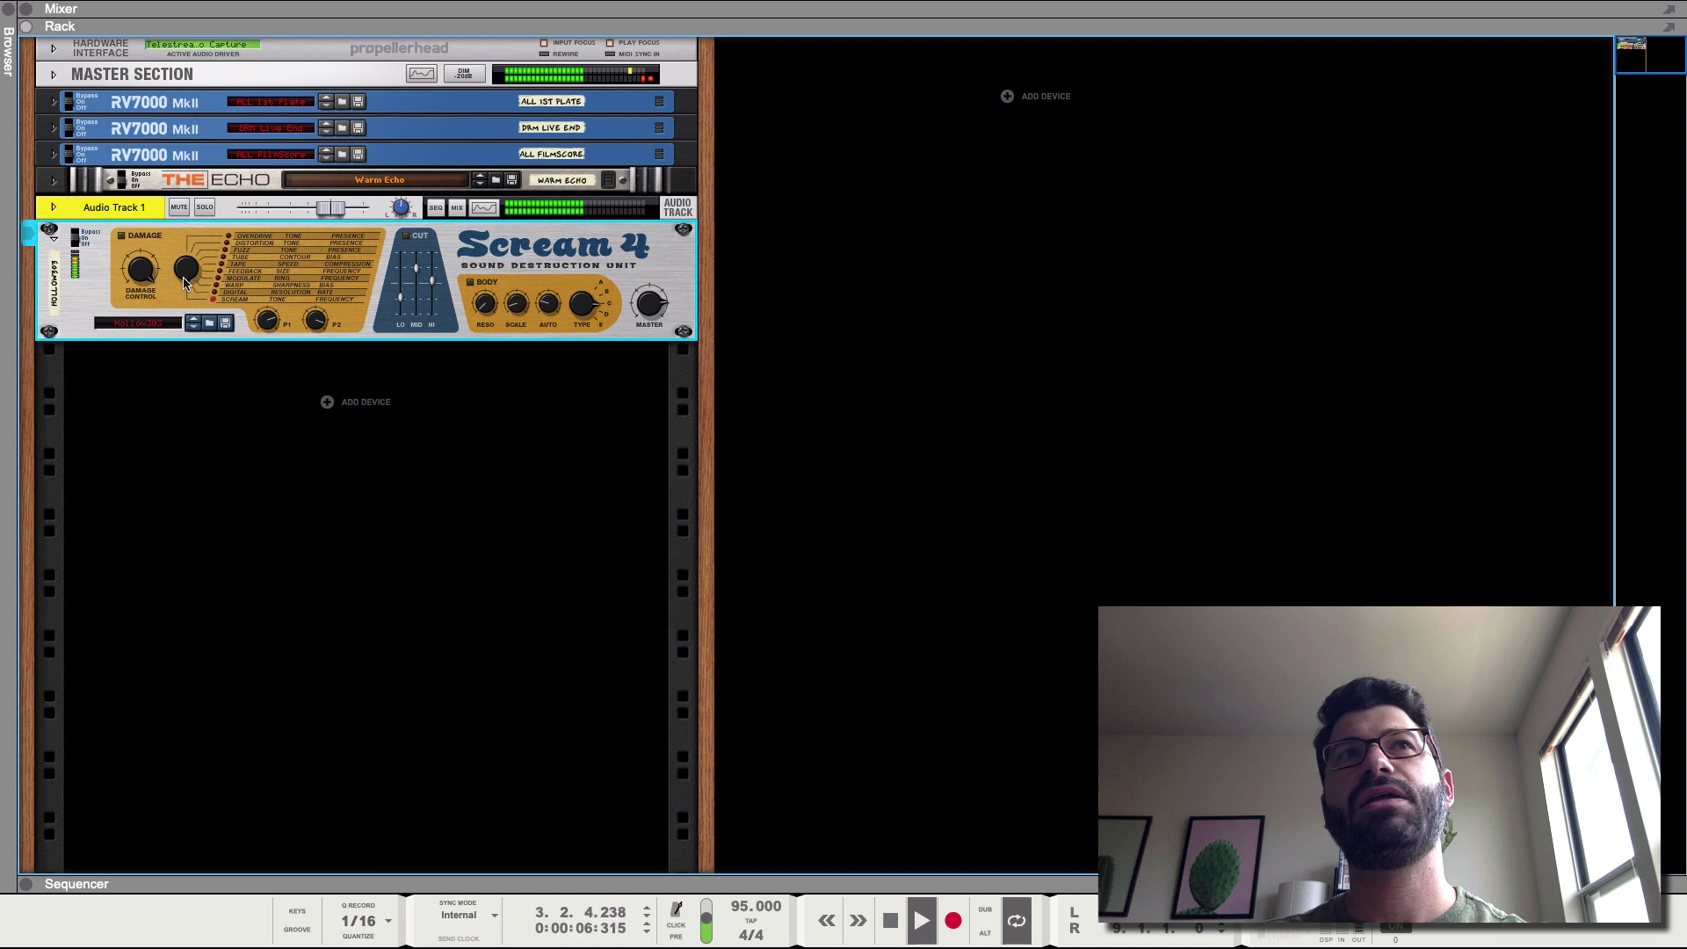
left_click(120, 236)
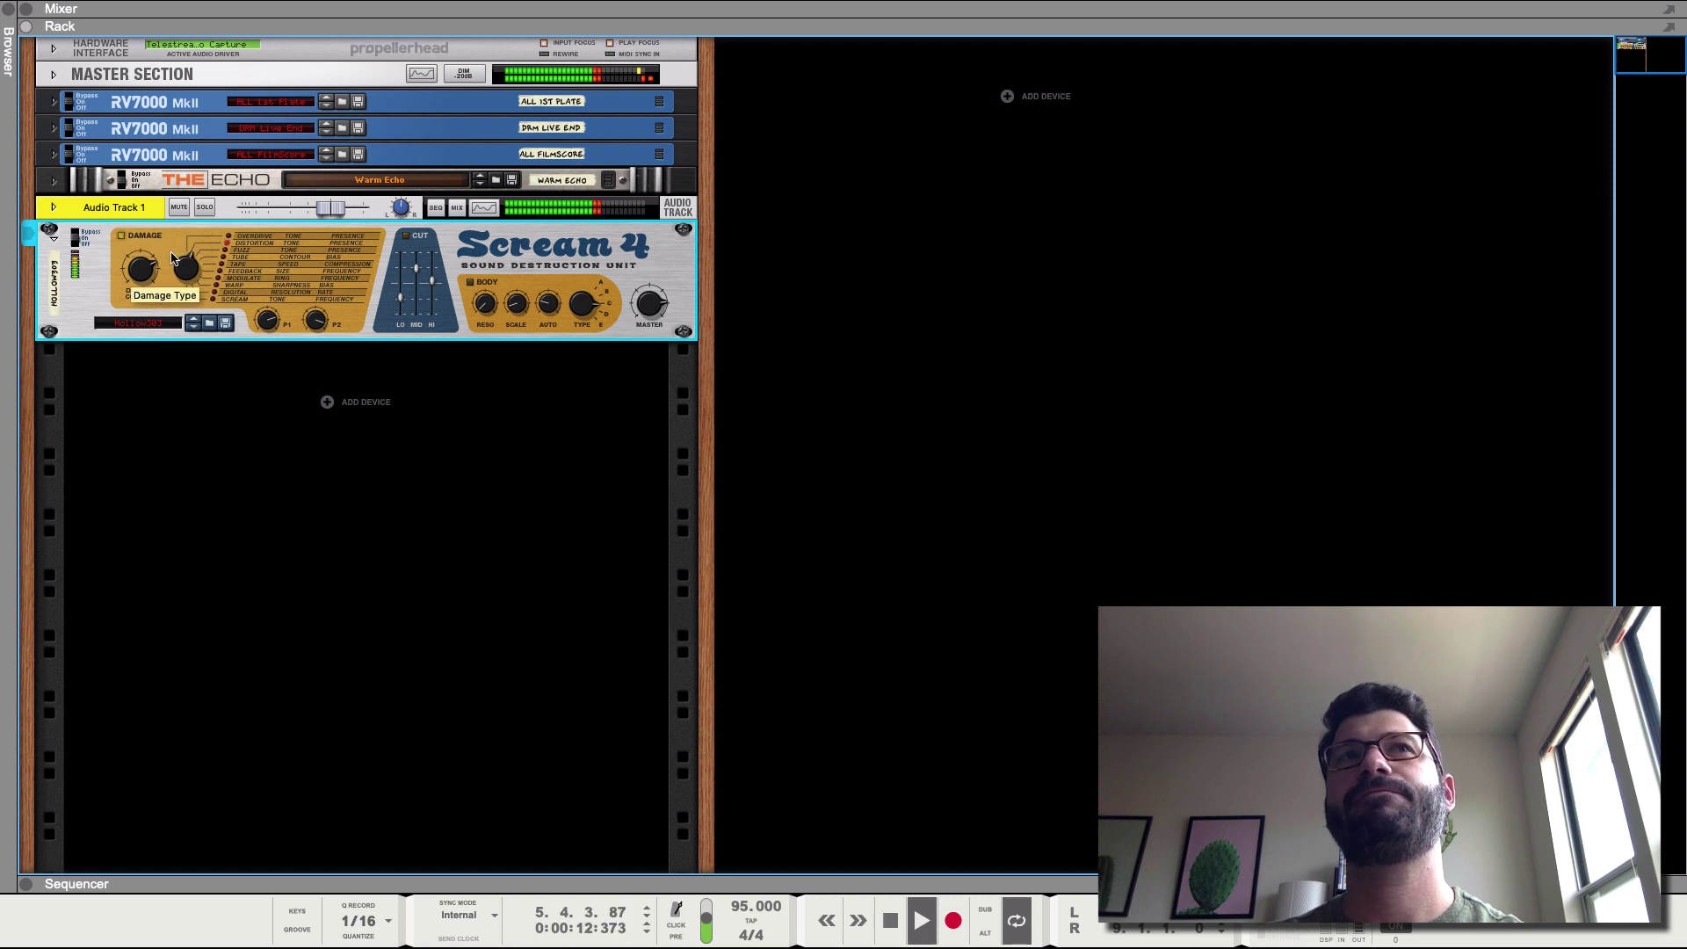
Change the Damage Control amount, audition the distorted track briefly, and stop playback.
key("space")
left_click_drag(140, 268, 153, 230)
key("space")
key("space")
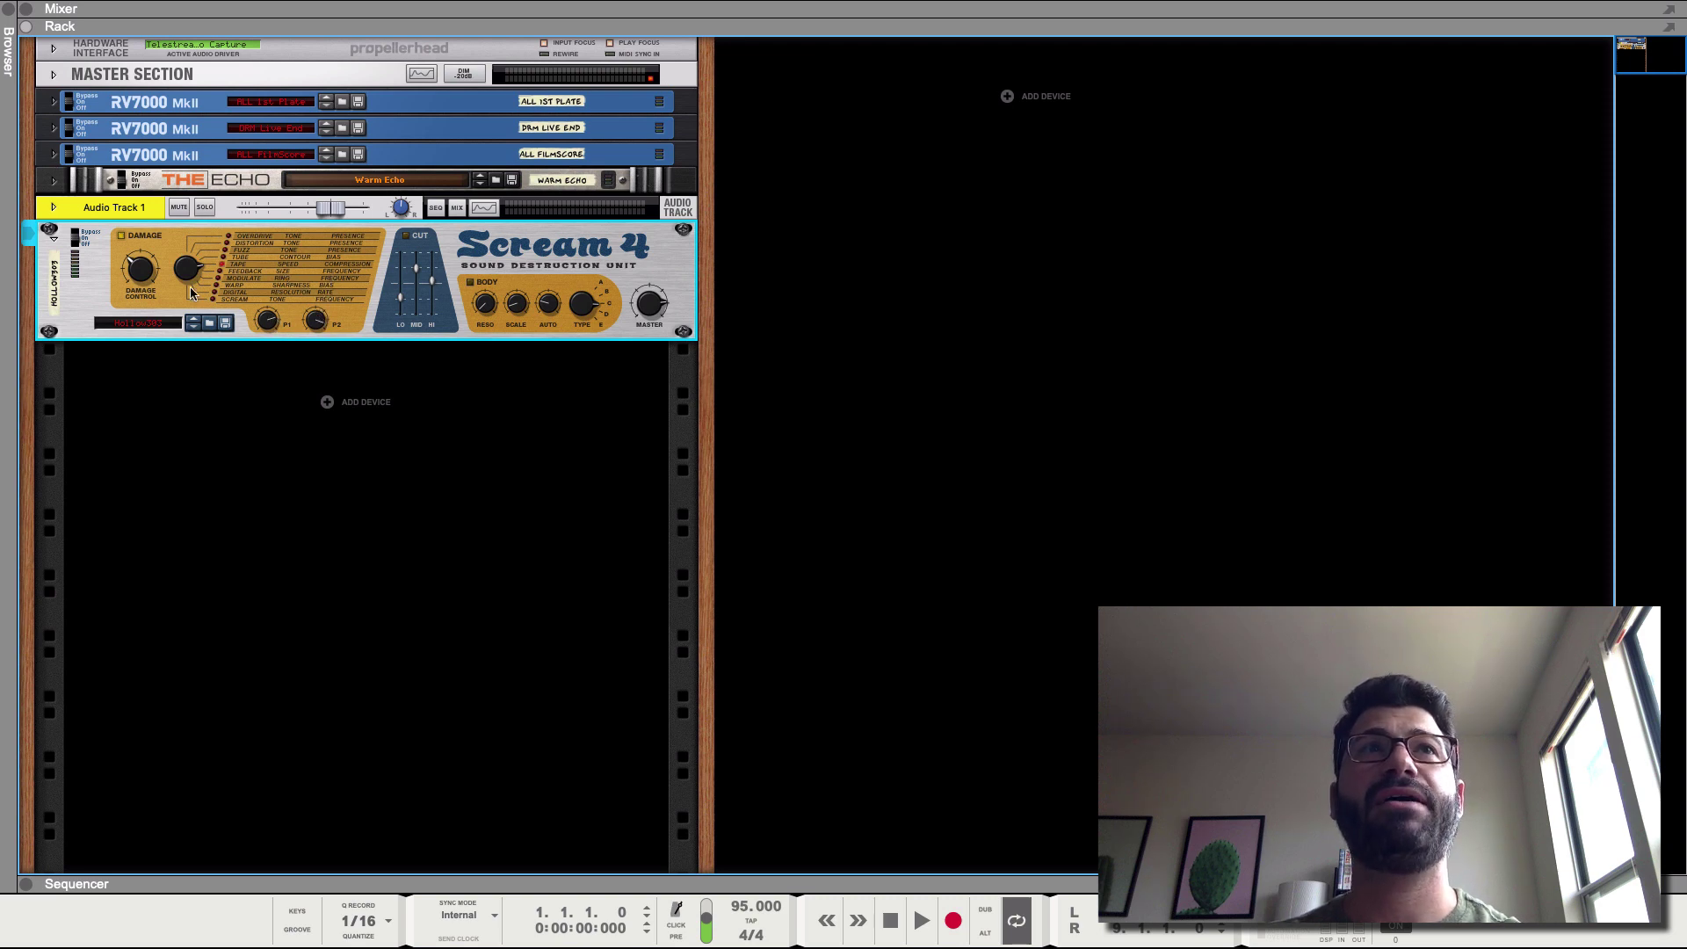
Audition Damage Control settings during playback, ending at 22, and switch the Damage section back on.
left_click_drag(136, 279, 138, 271)
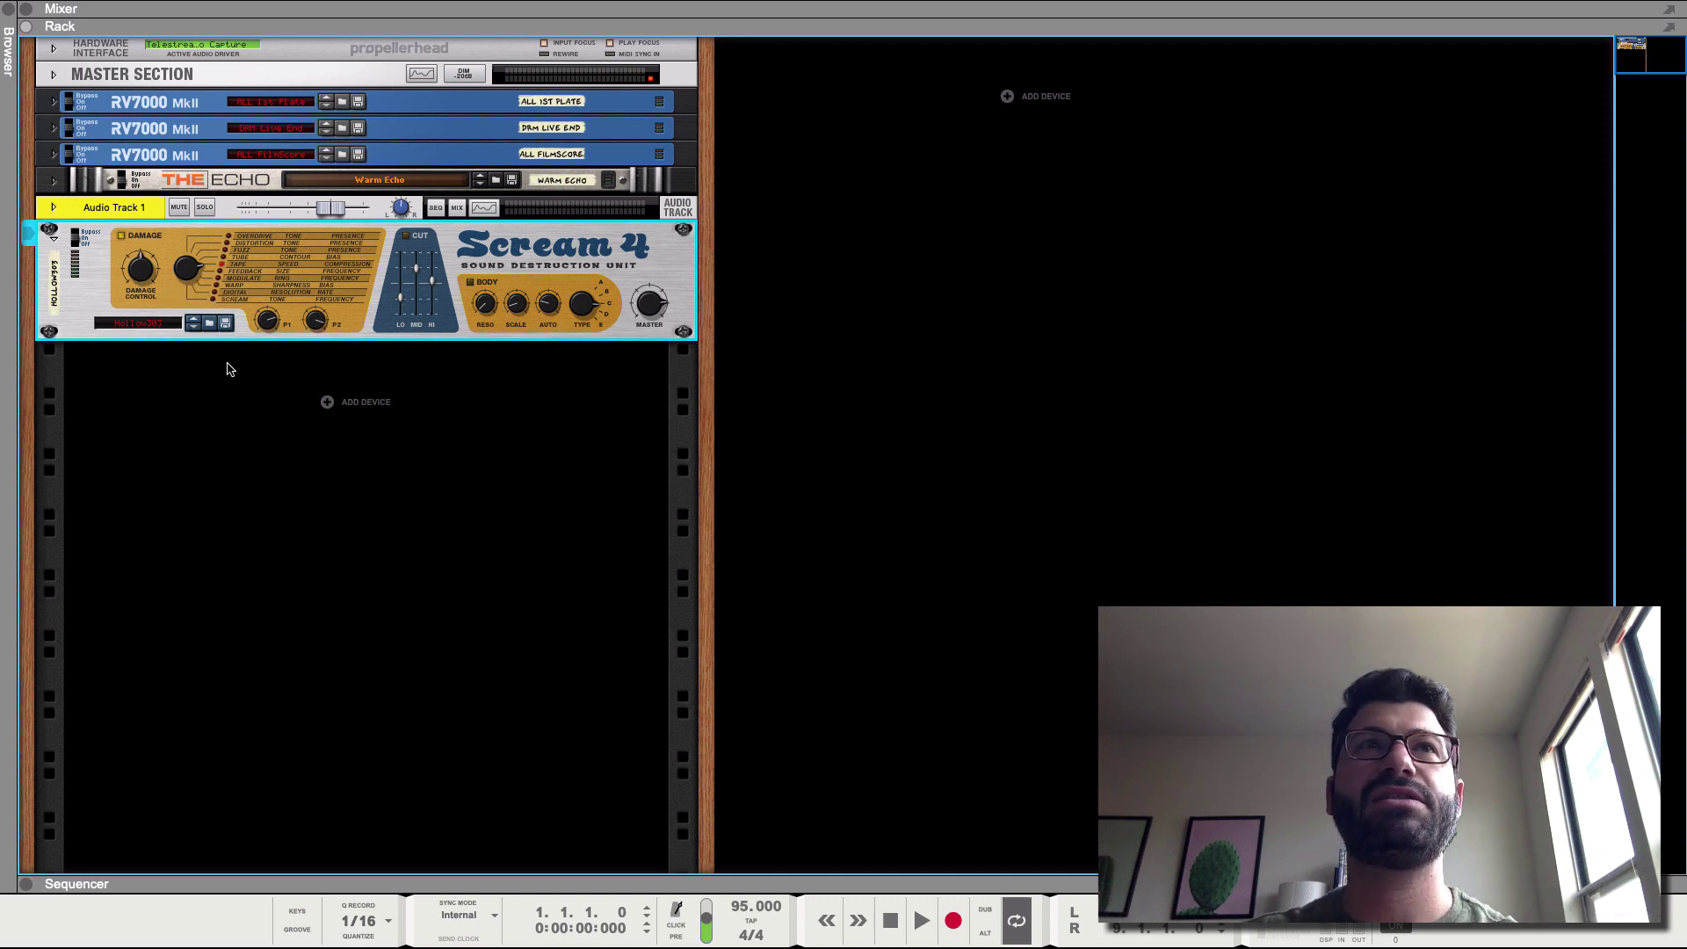
key("space")
key("space")
mouse_move(325, 332)
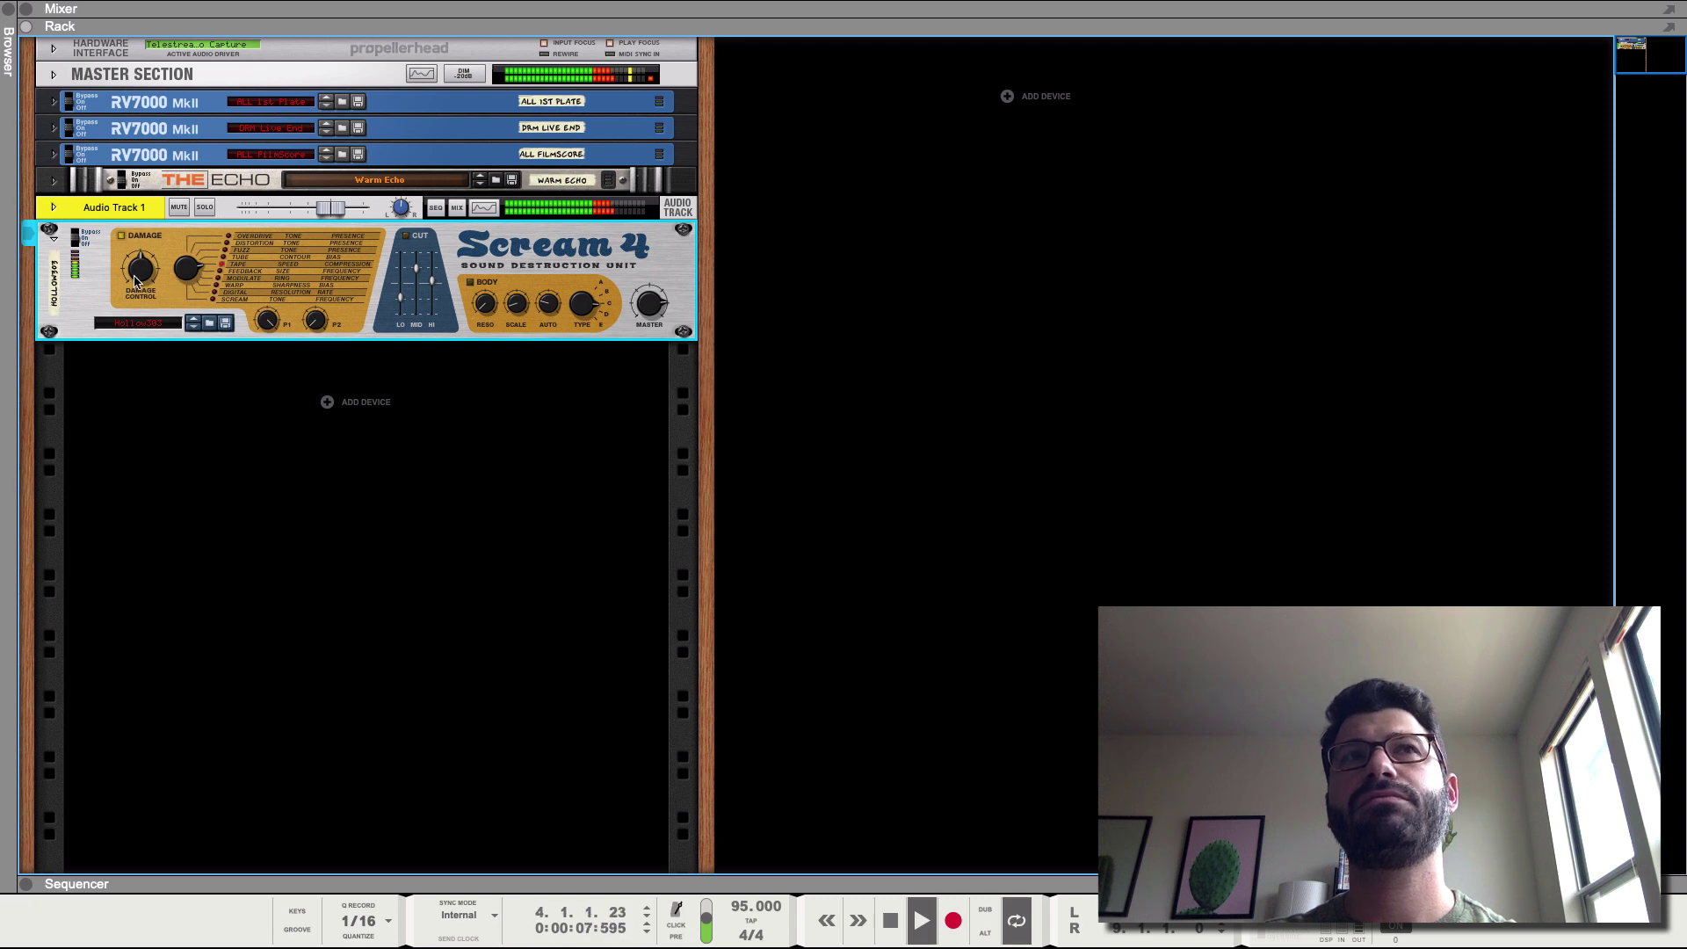
mouse_move(129, 288)
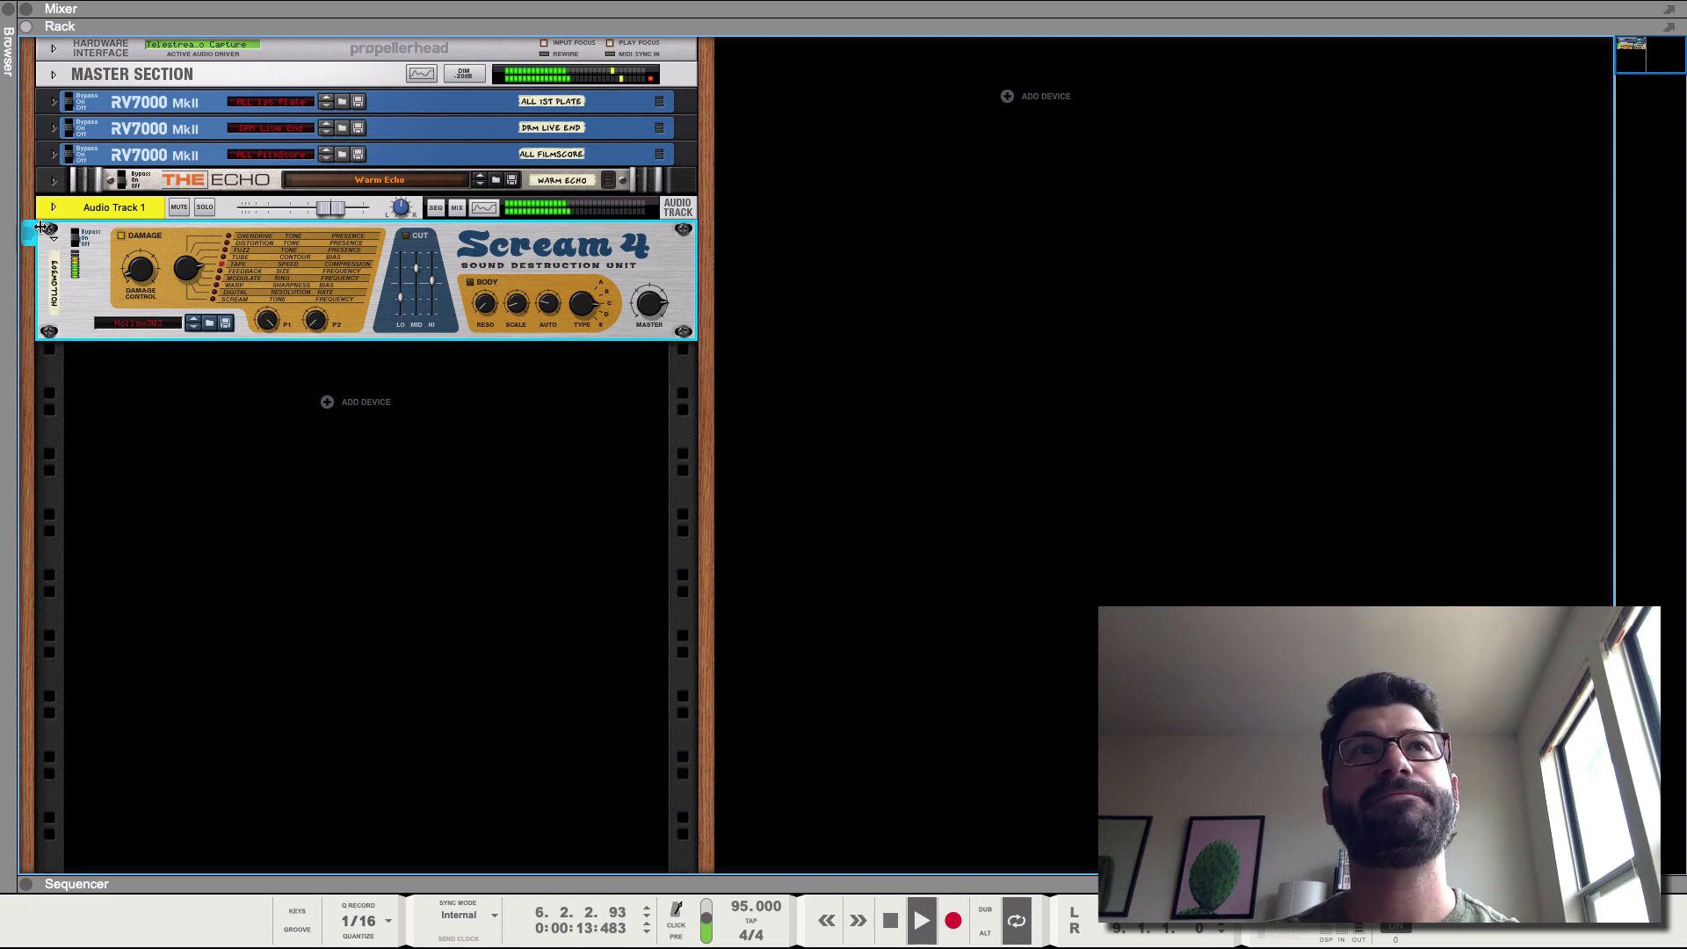
left_click(123, 236)
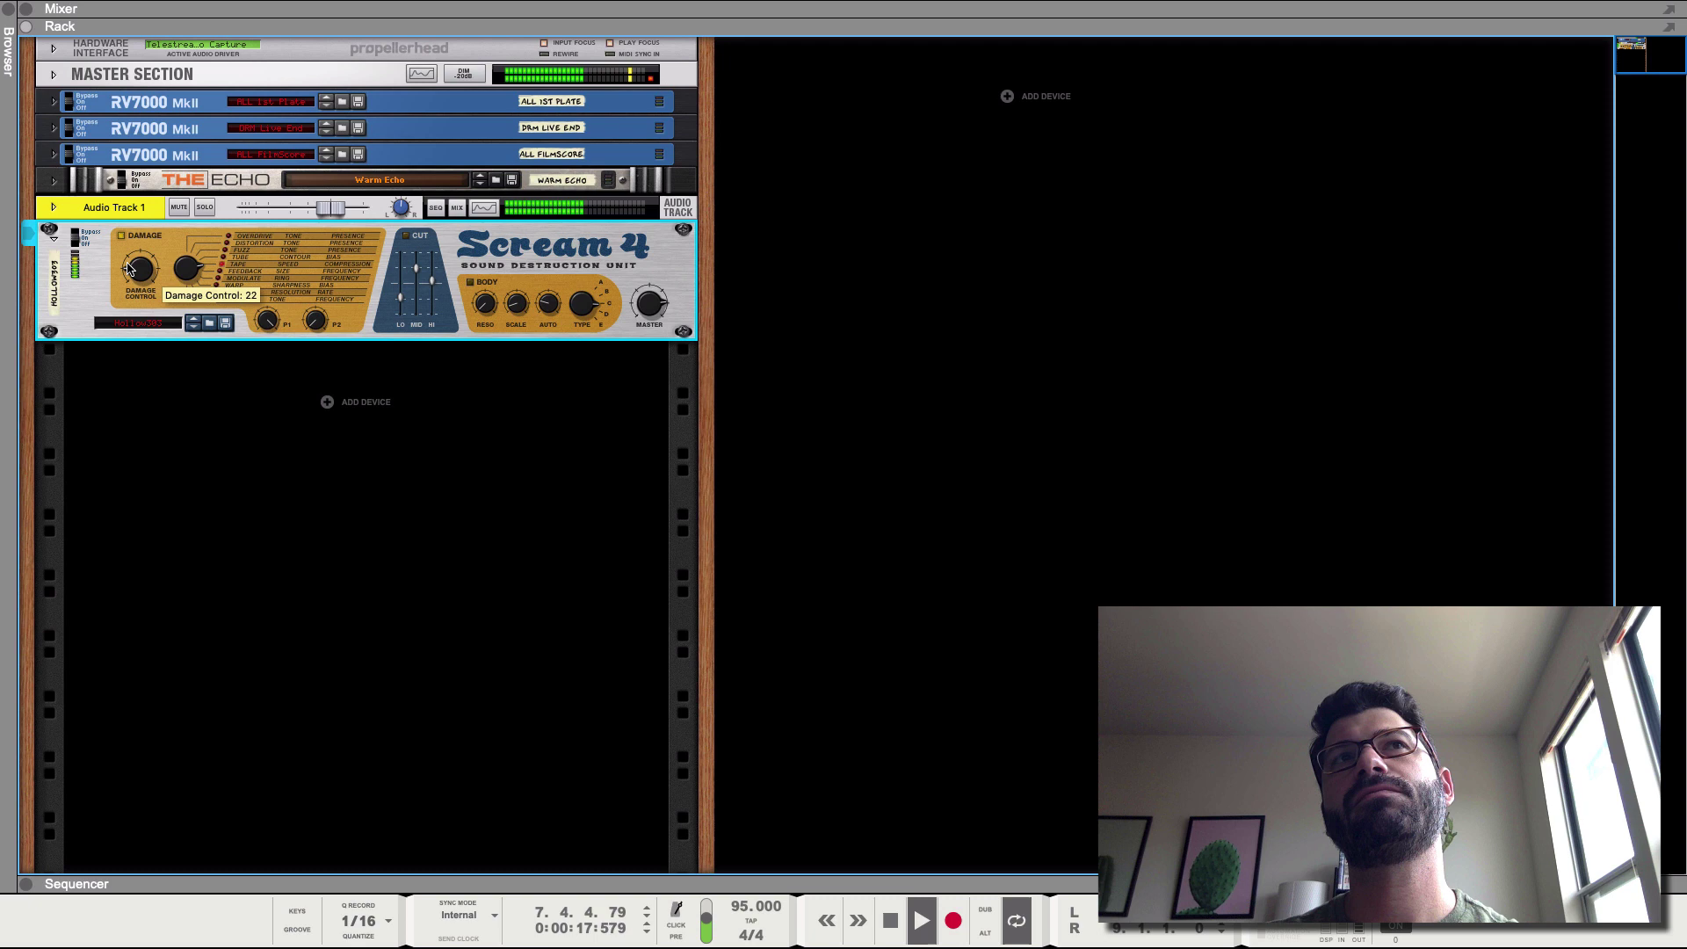
Audition the P1 and P2 damage parameters during playback, set P2 to 38, and stop playback.
mouse_move(318, 330)
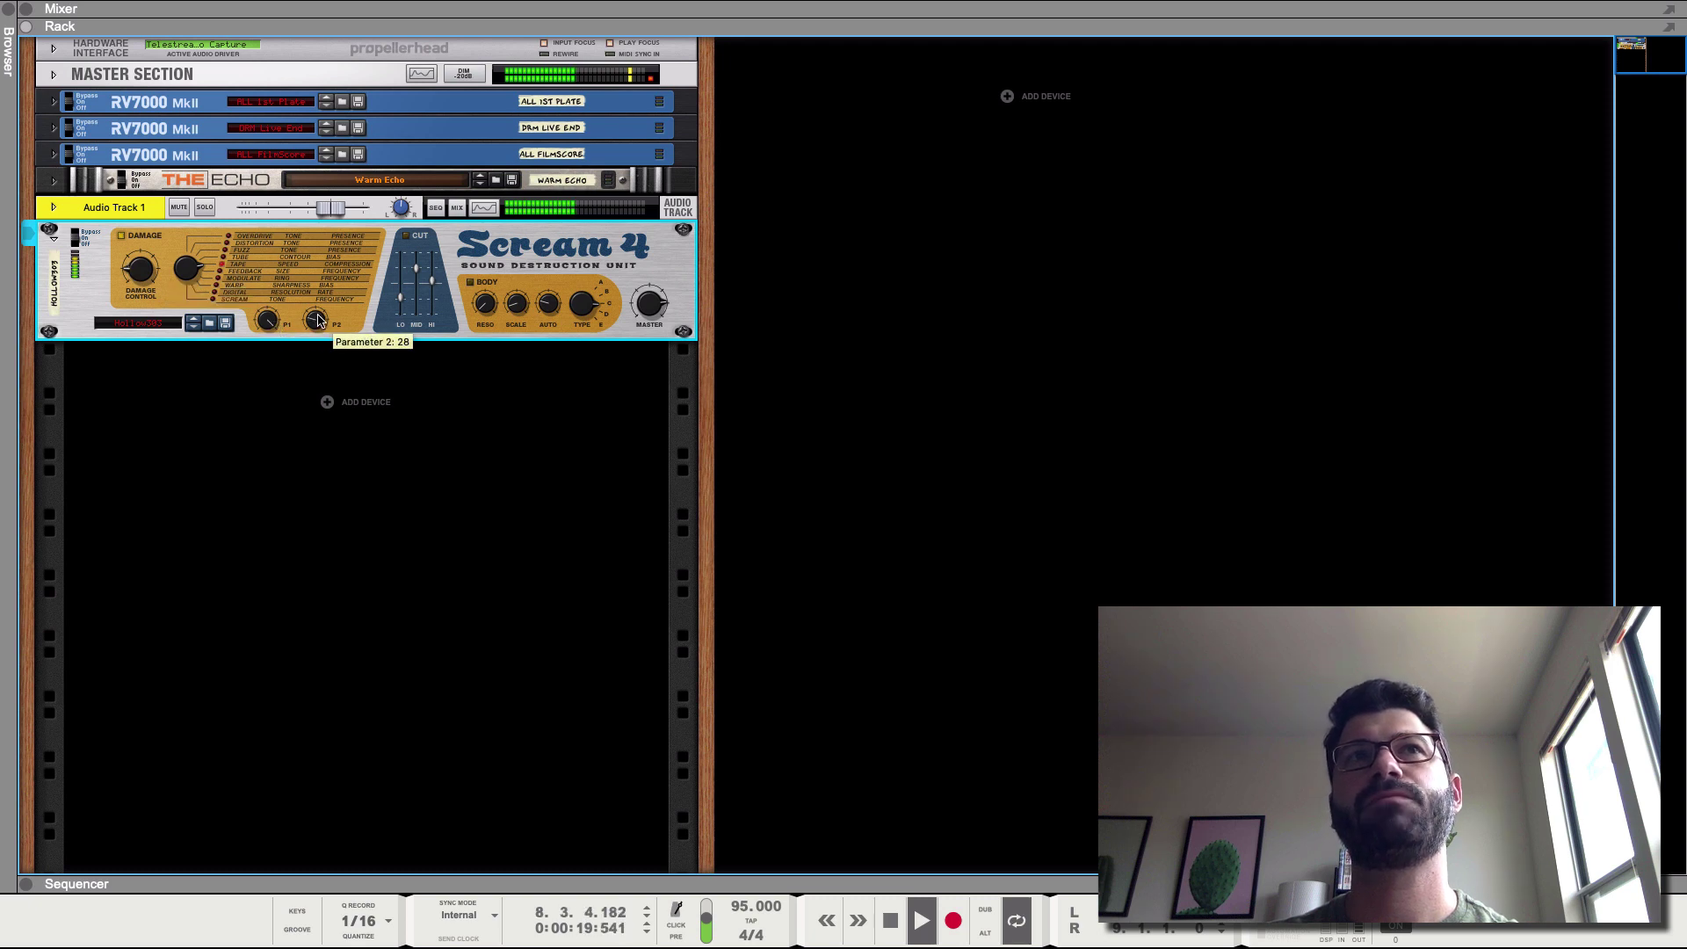
key("space")
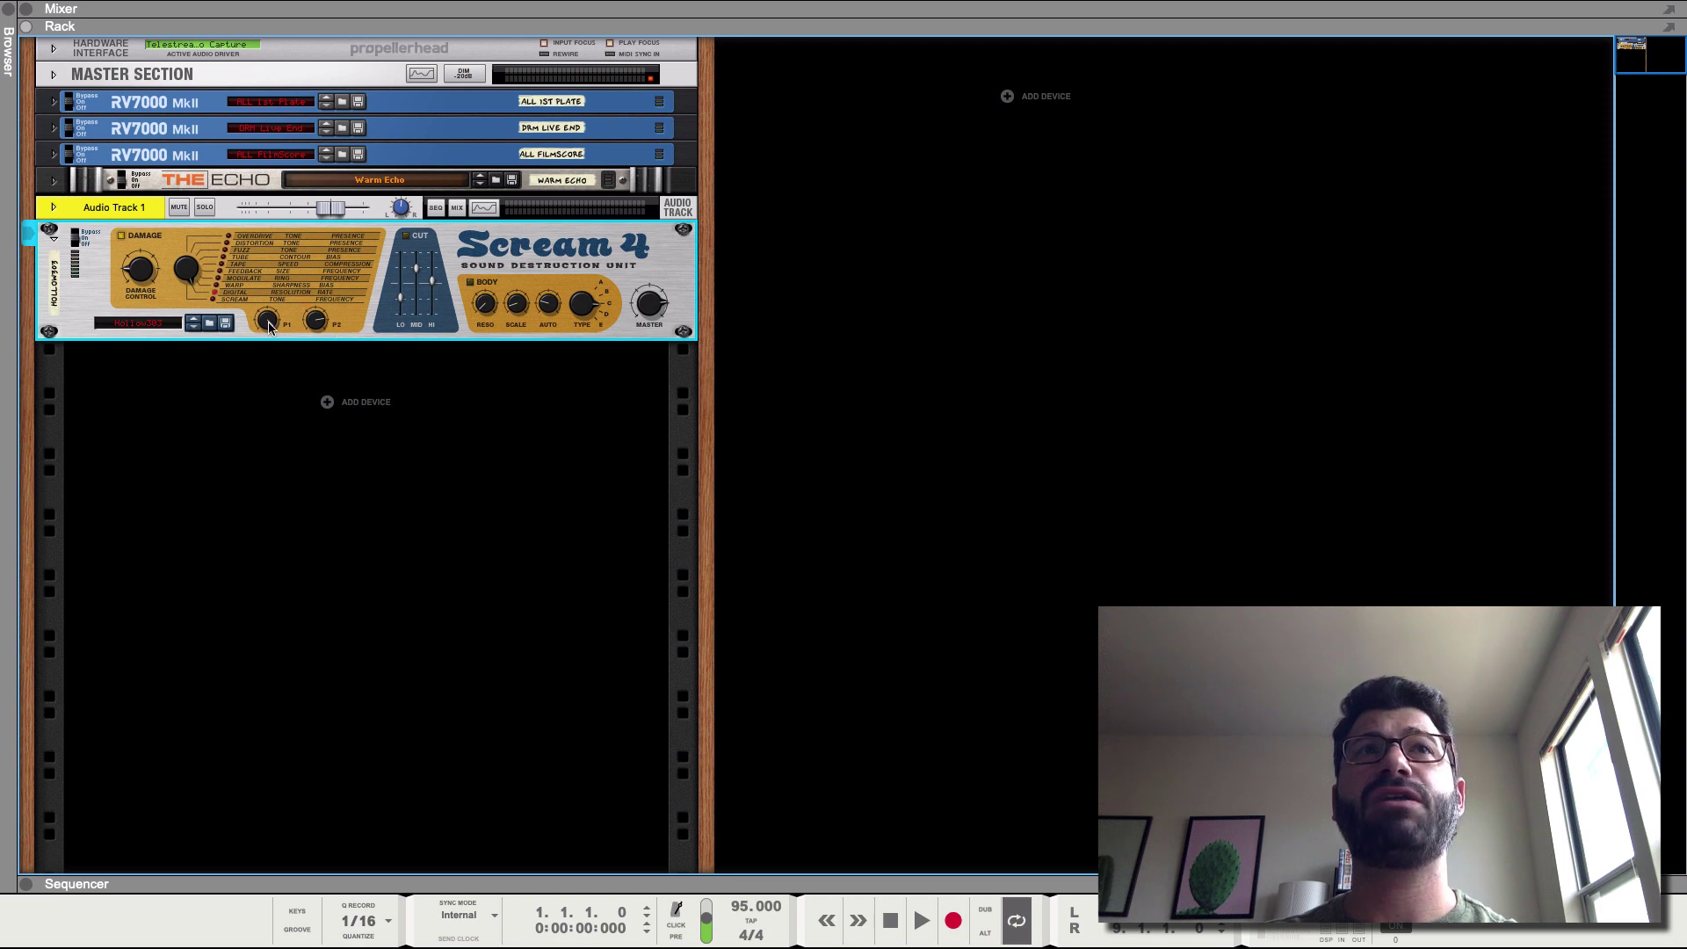
key("space")
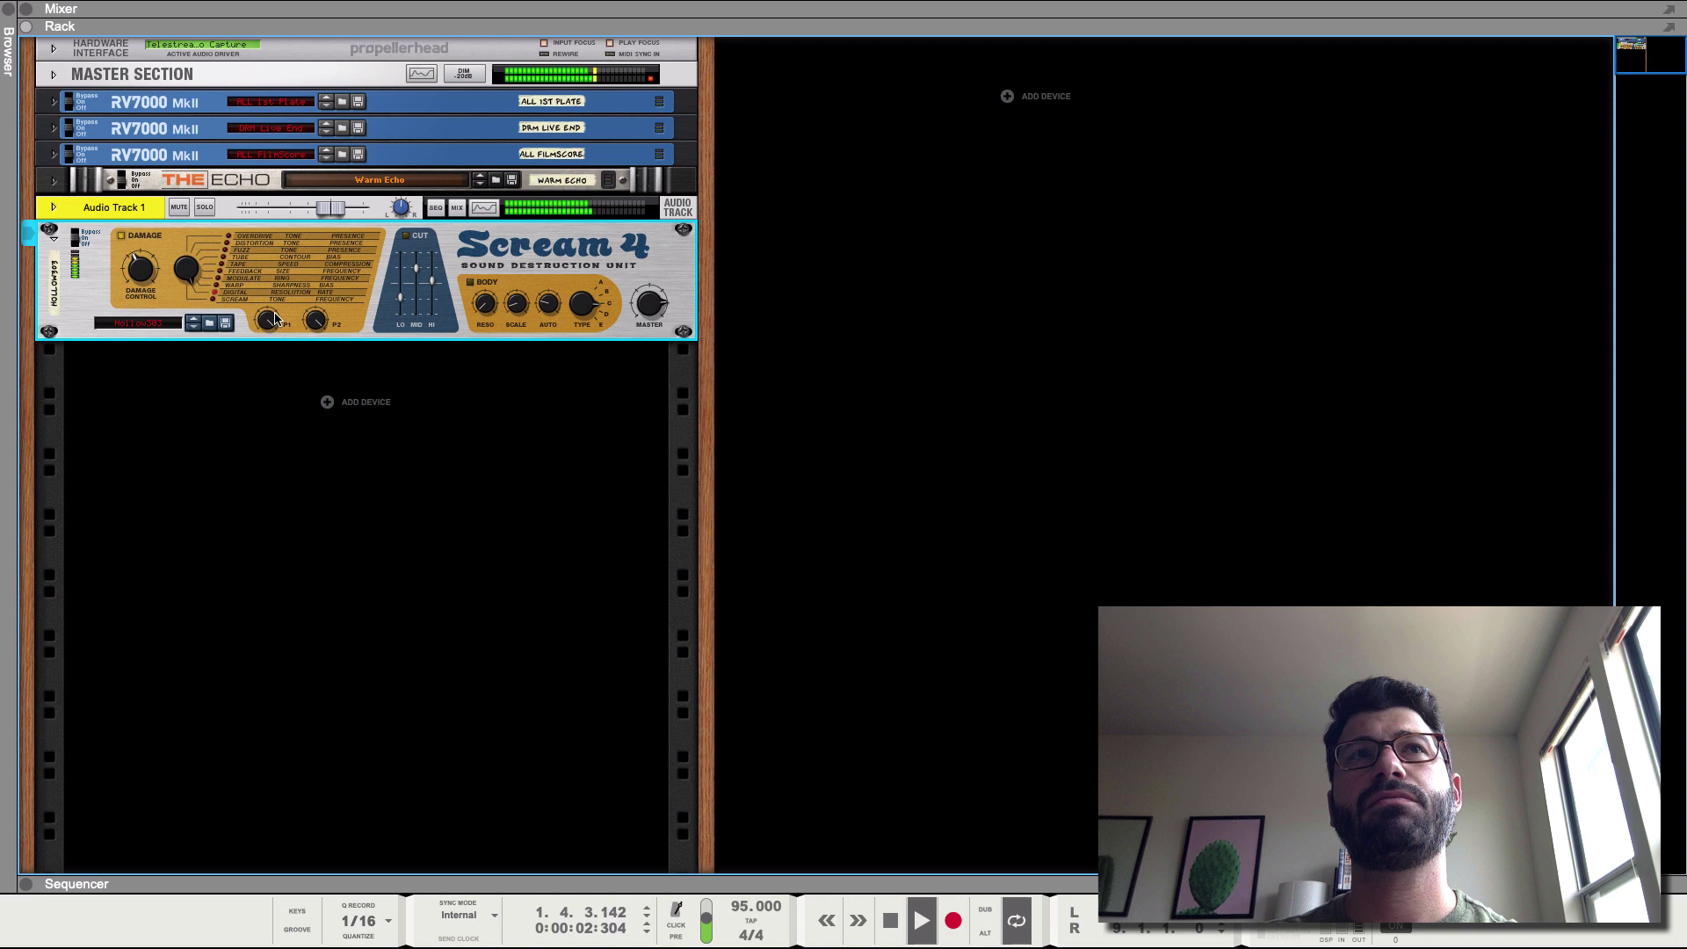
left_click_drag(274, 336, 317, 350)
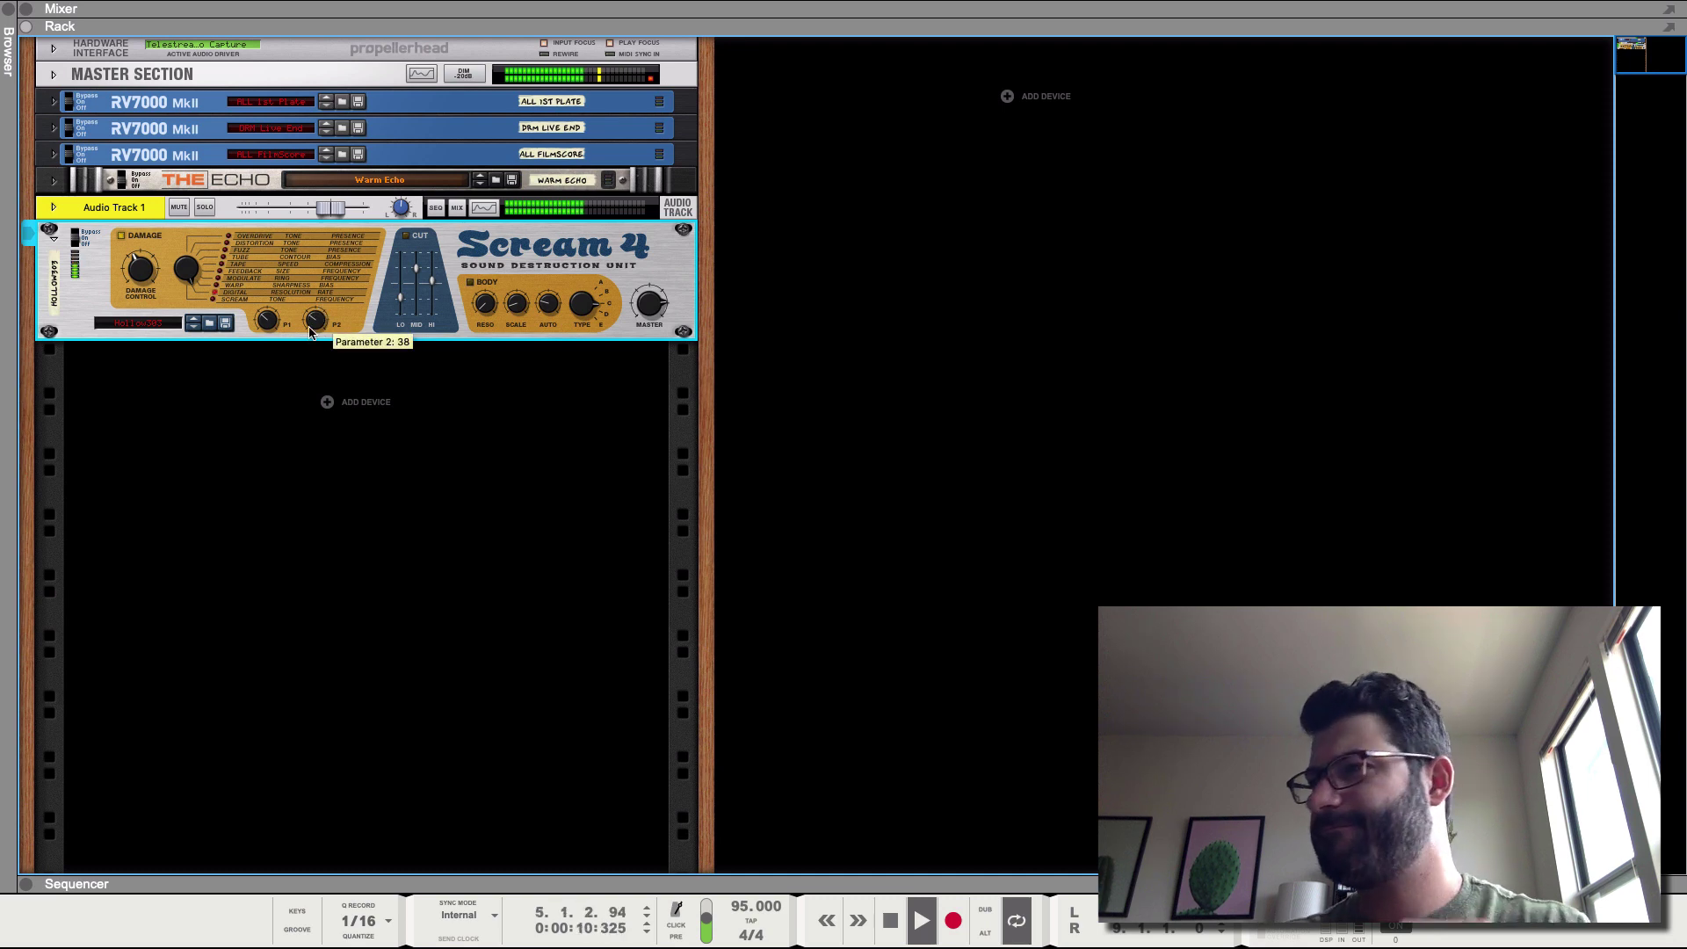
key("space")
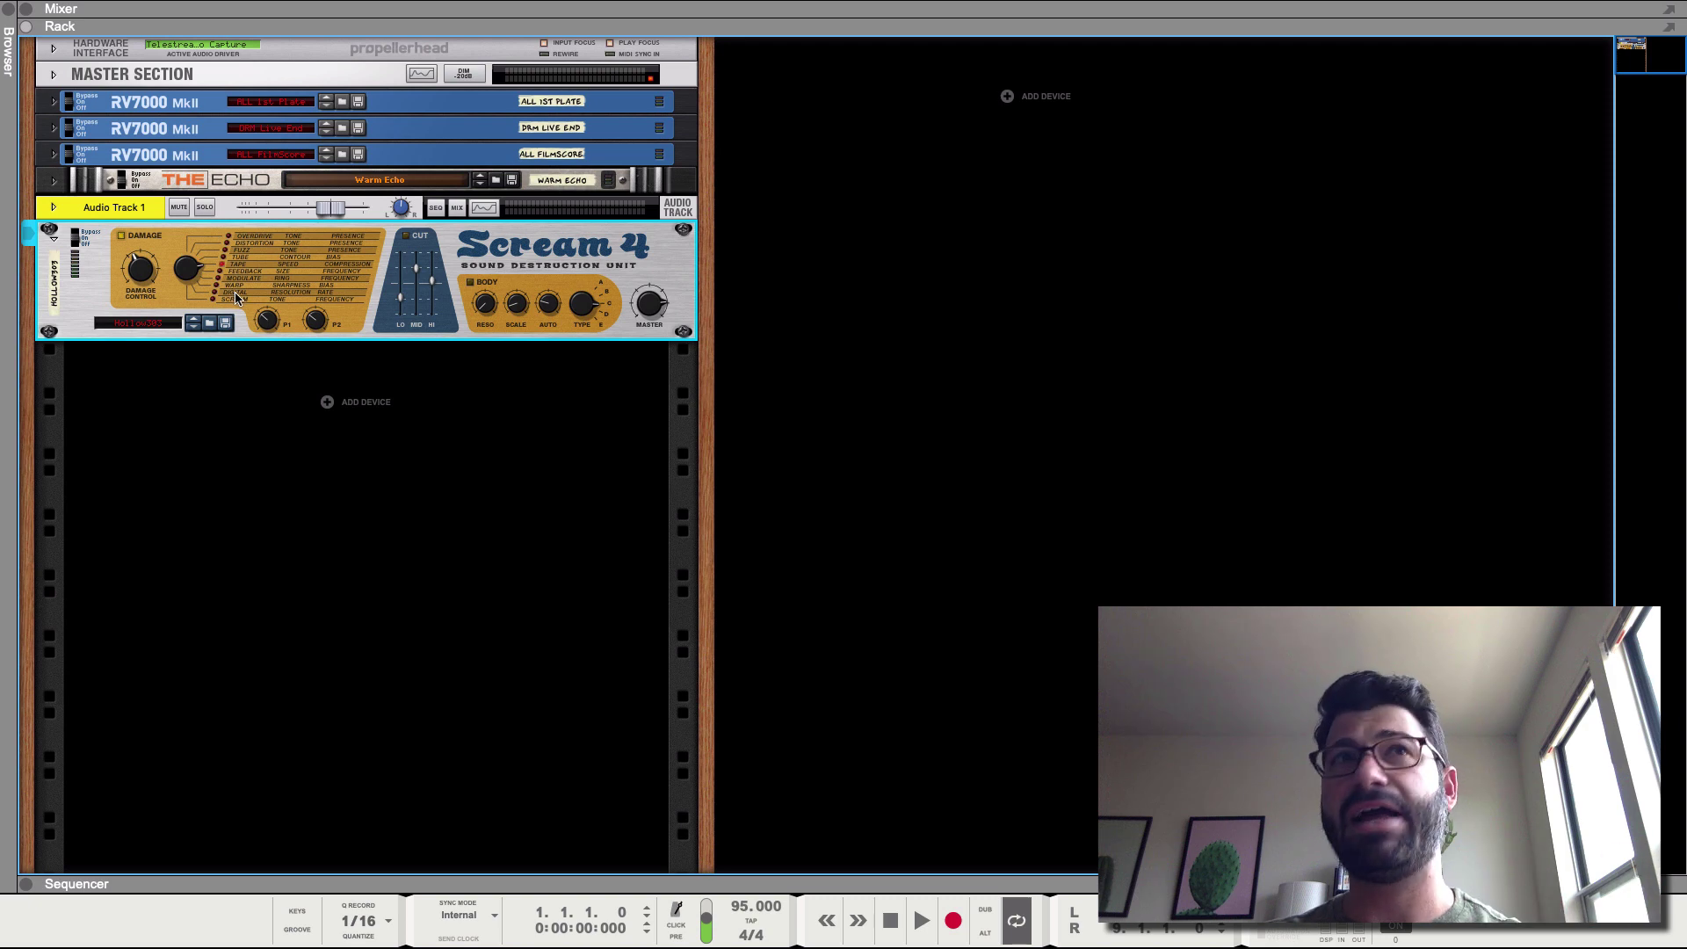
Turn on the Cut section, adjust its Lo, Mid and Hi sliders, and audition the equalized sound.
mouse_move(128, 286)
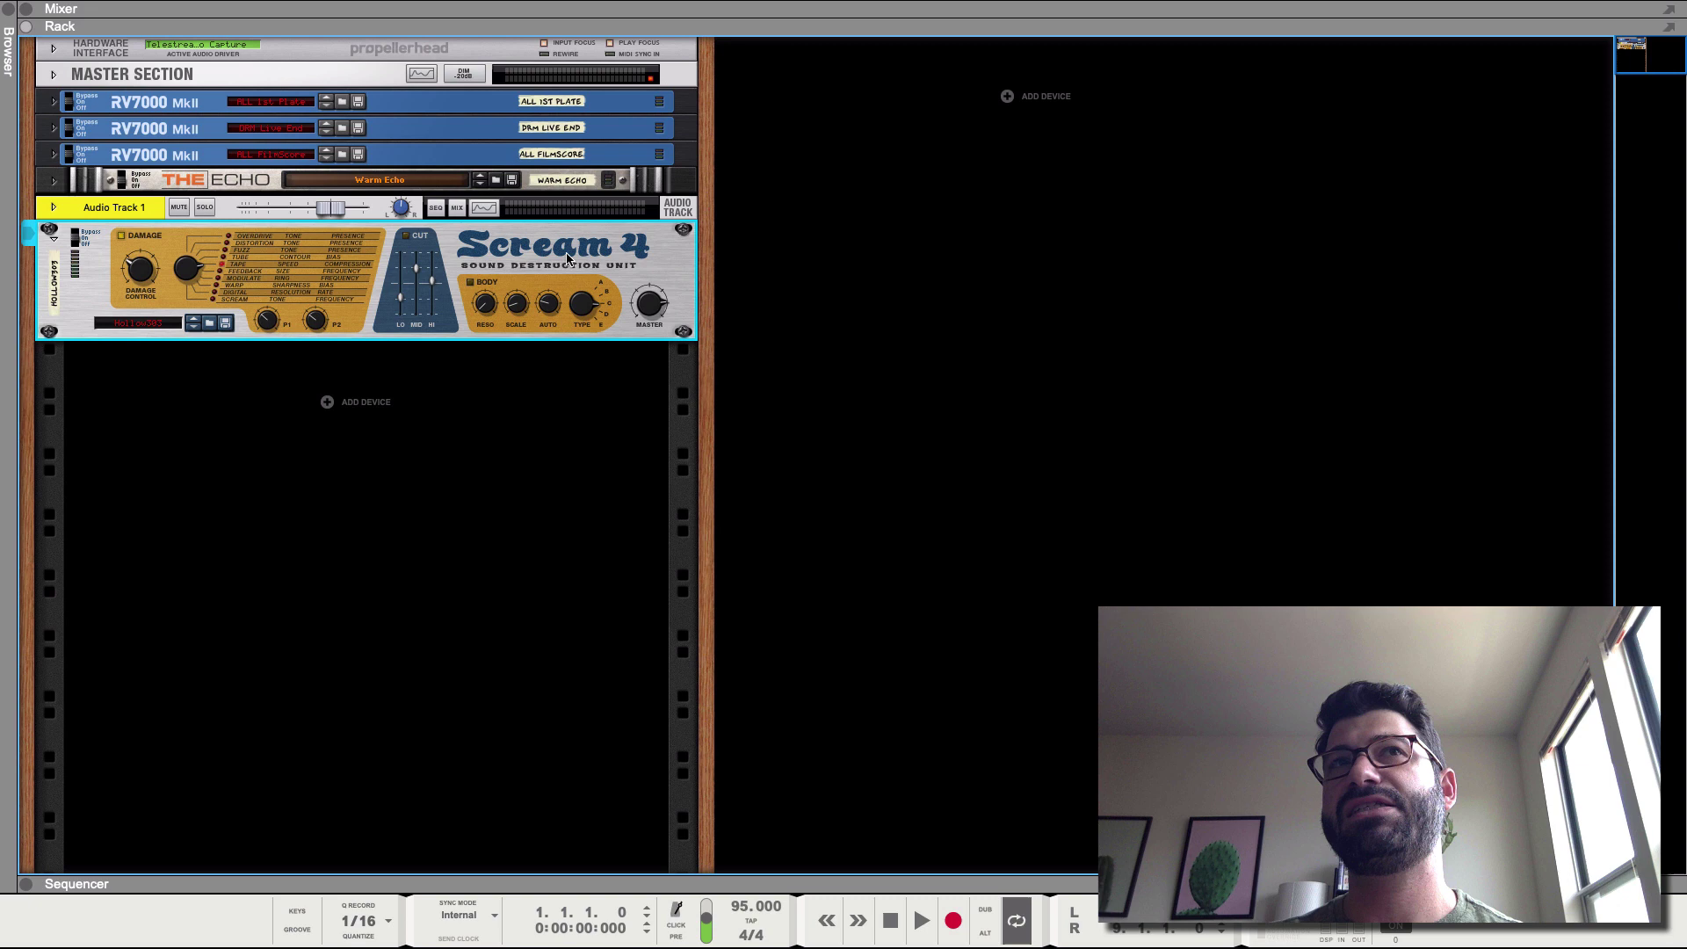
left_click(413, 239)
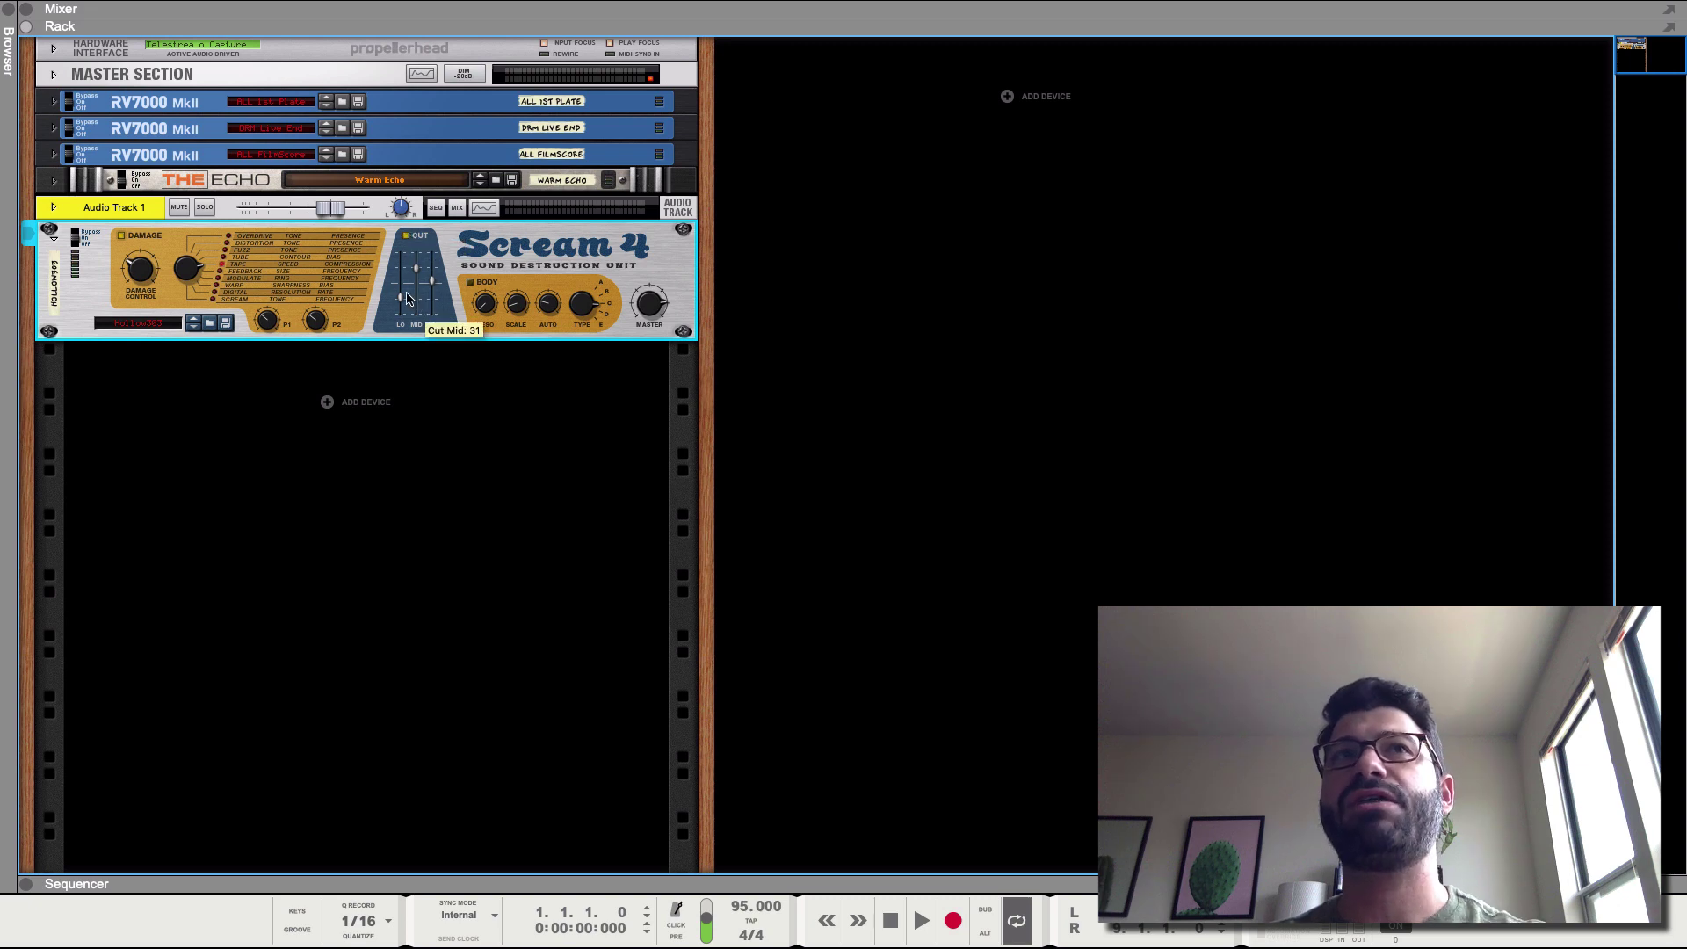
left_click_drag(403, 300, 417, 287)
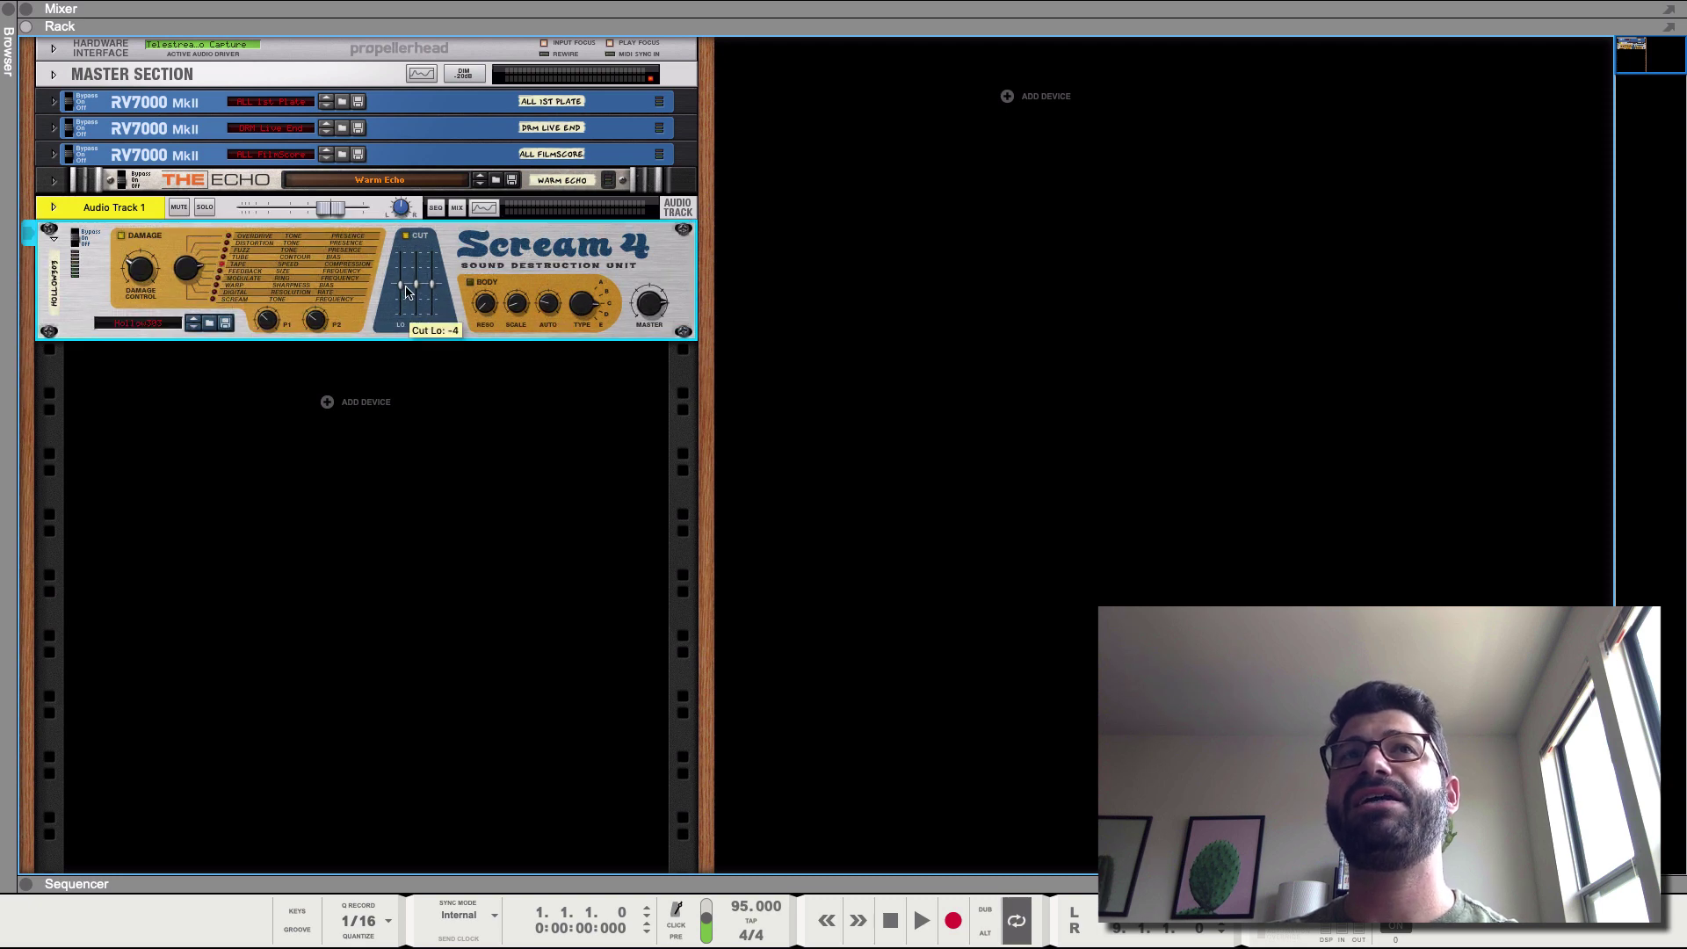
key("space")
mouse_move(417, 290)
left_mouse_down()
mouse_move(417, 271)
mouse_move(432, 305)
mouse_move(400, 297)
mouse_move(415, 278)
mouse_move(416, 301)
mouse_move(401, 272)
mouse_move(432, 294)
mouse_move(430, 281)
left_mouse_up()
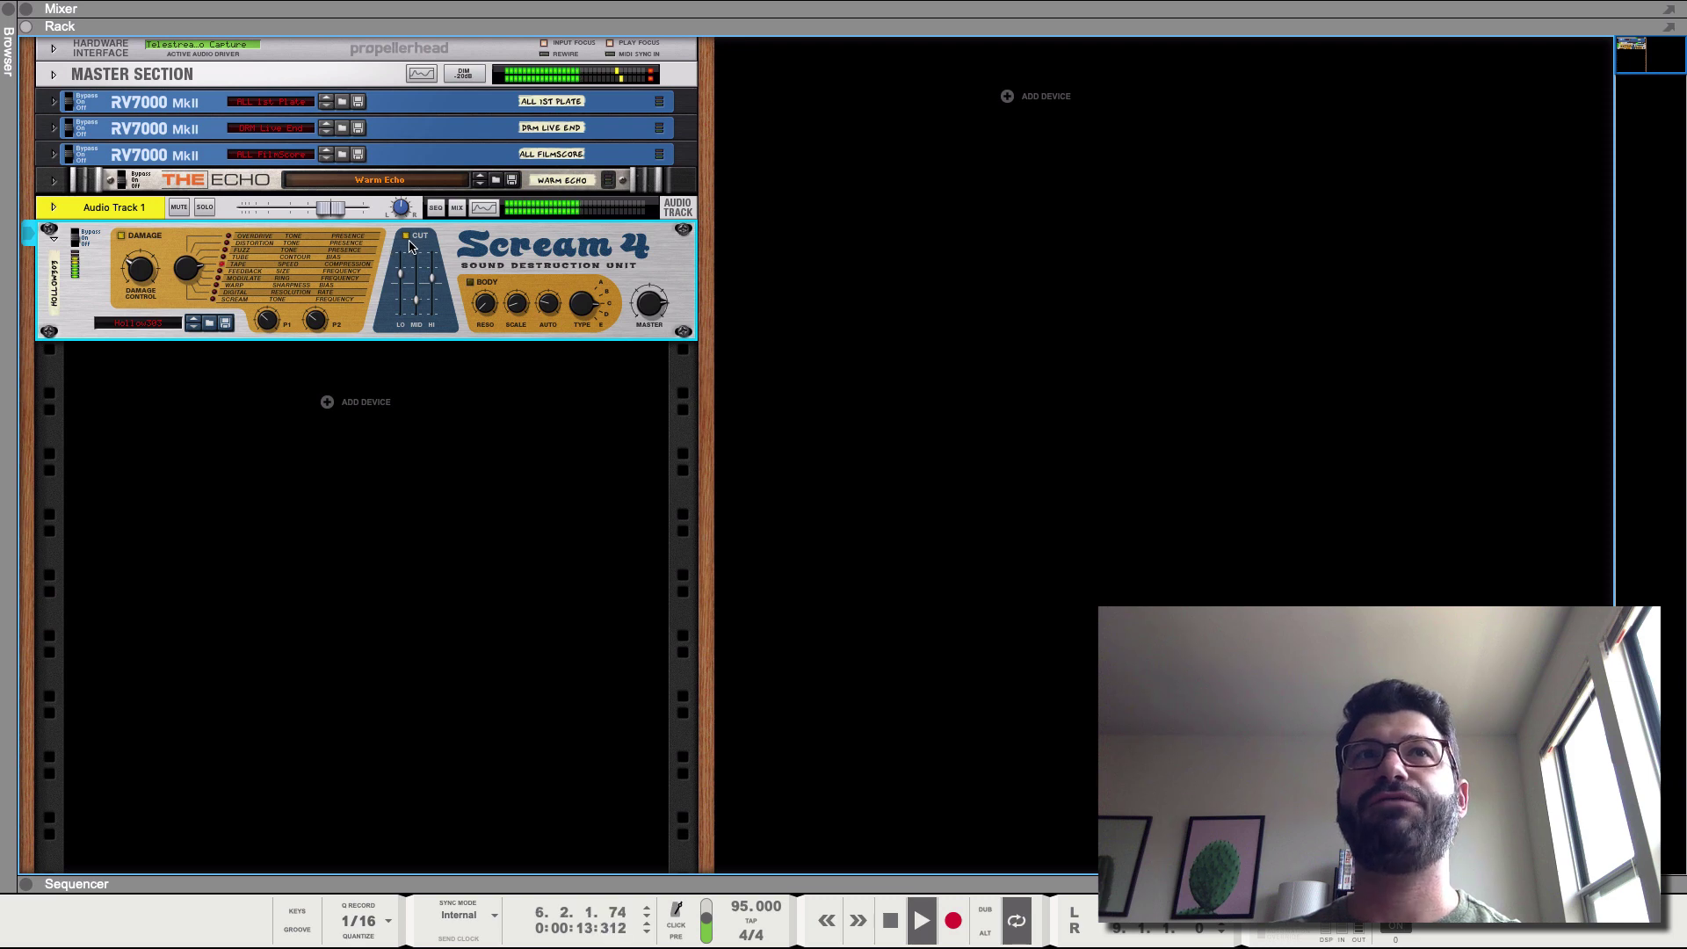
key("space")
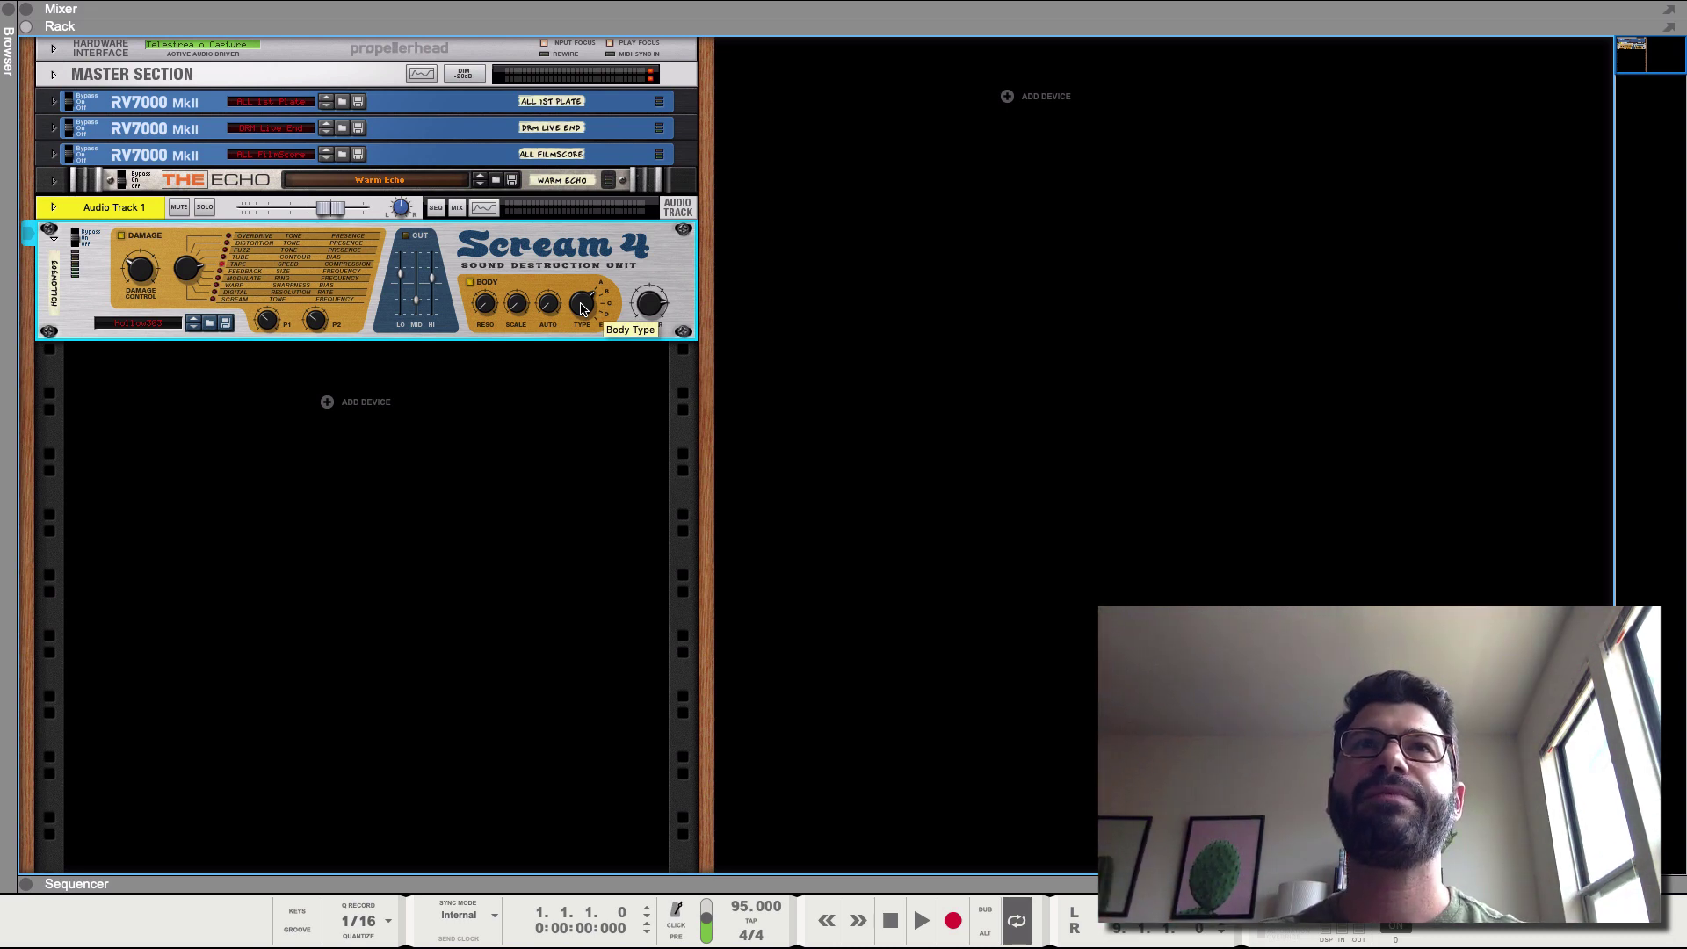
Set Damage Control to 52 and audition the track with Body Resonance at 46.
left_click_drag(136, 274, 136, 265)
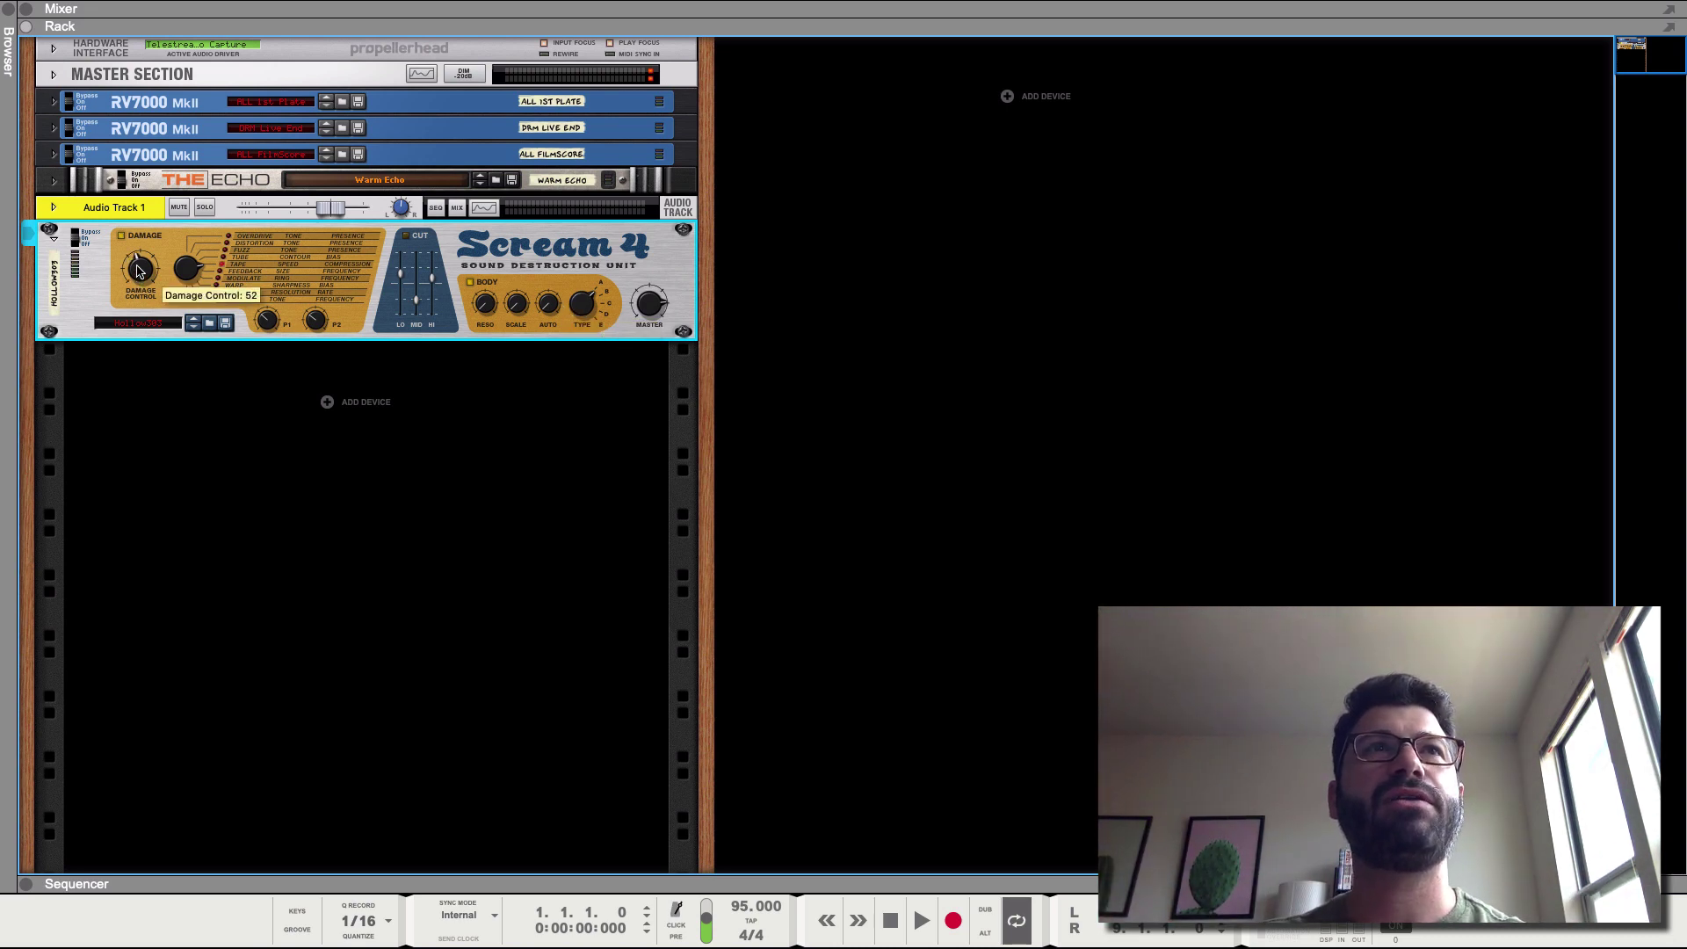
key("space")
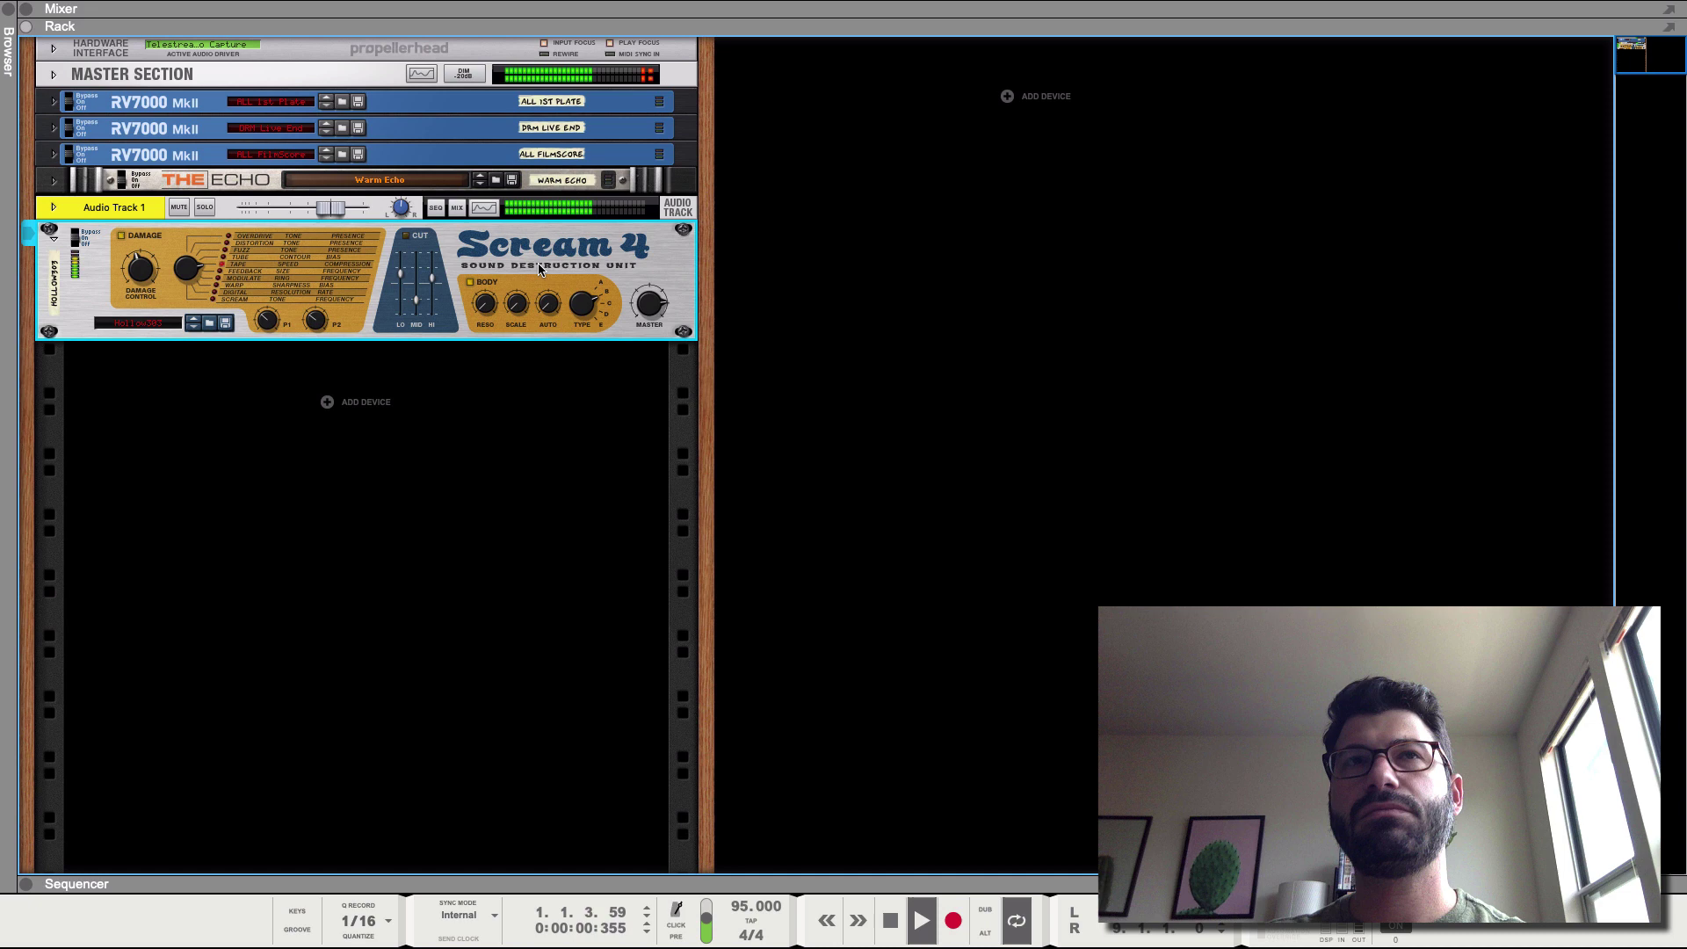
key("space")
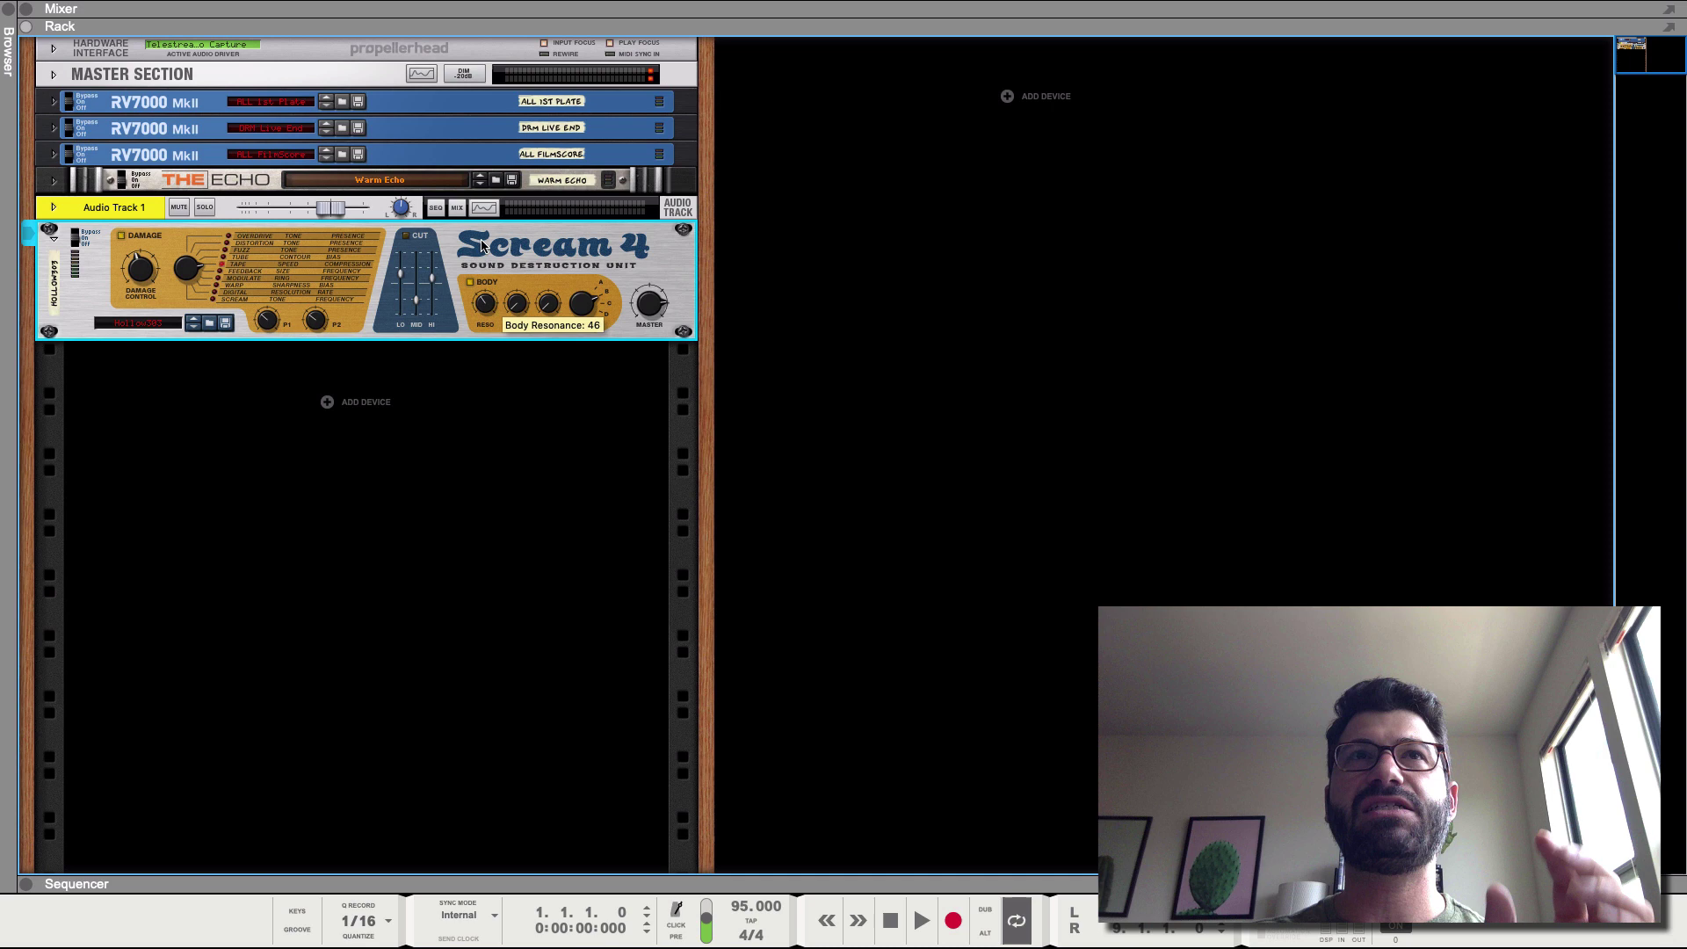
Demonstrate a 20 dB high-frequency bell boost at 5.01 kHz in Audio Track 1's Spectrum EQ, switch the EQ off and close it.
left_click(474, 203)
left_click(482, 208)
left_click(651, 342)
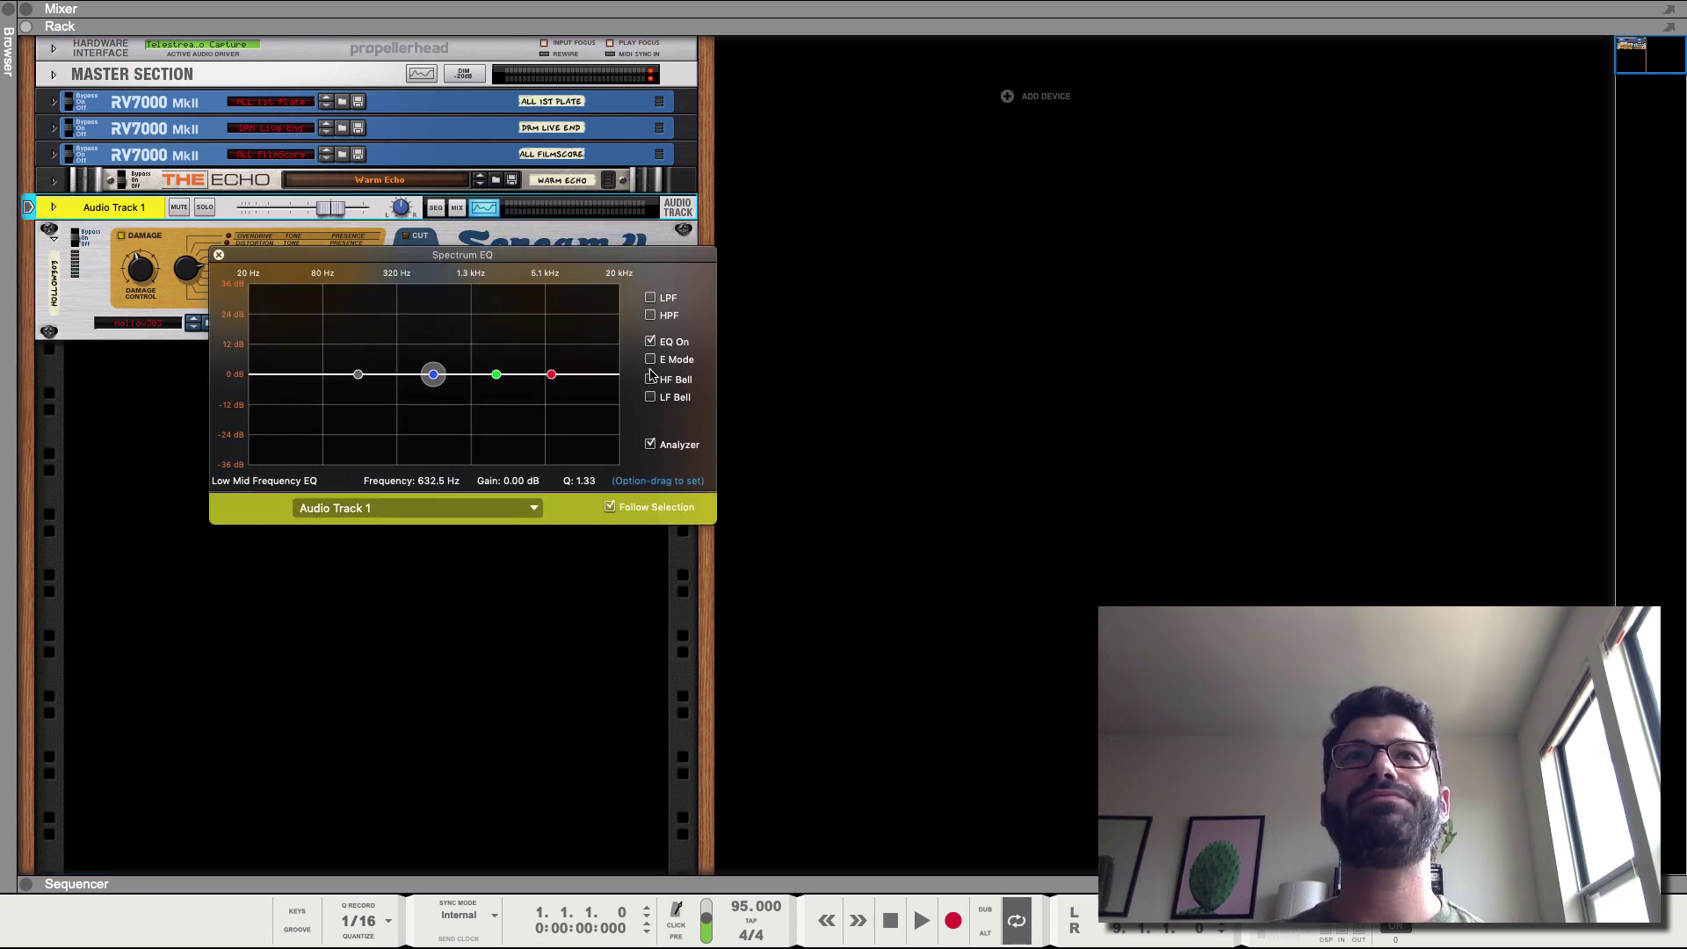
left_click(651, 381)
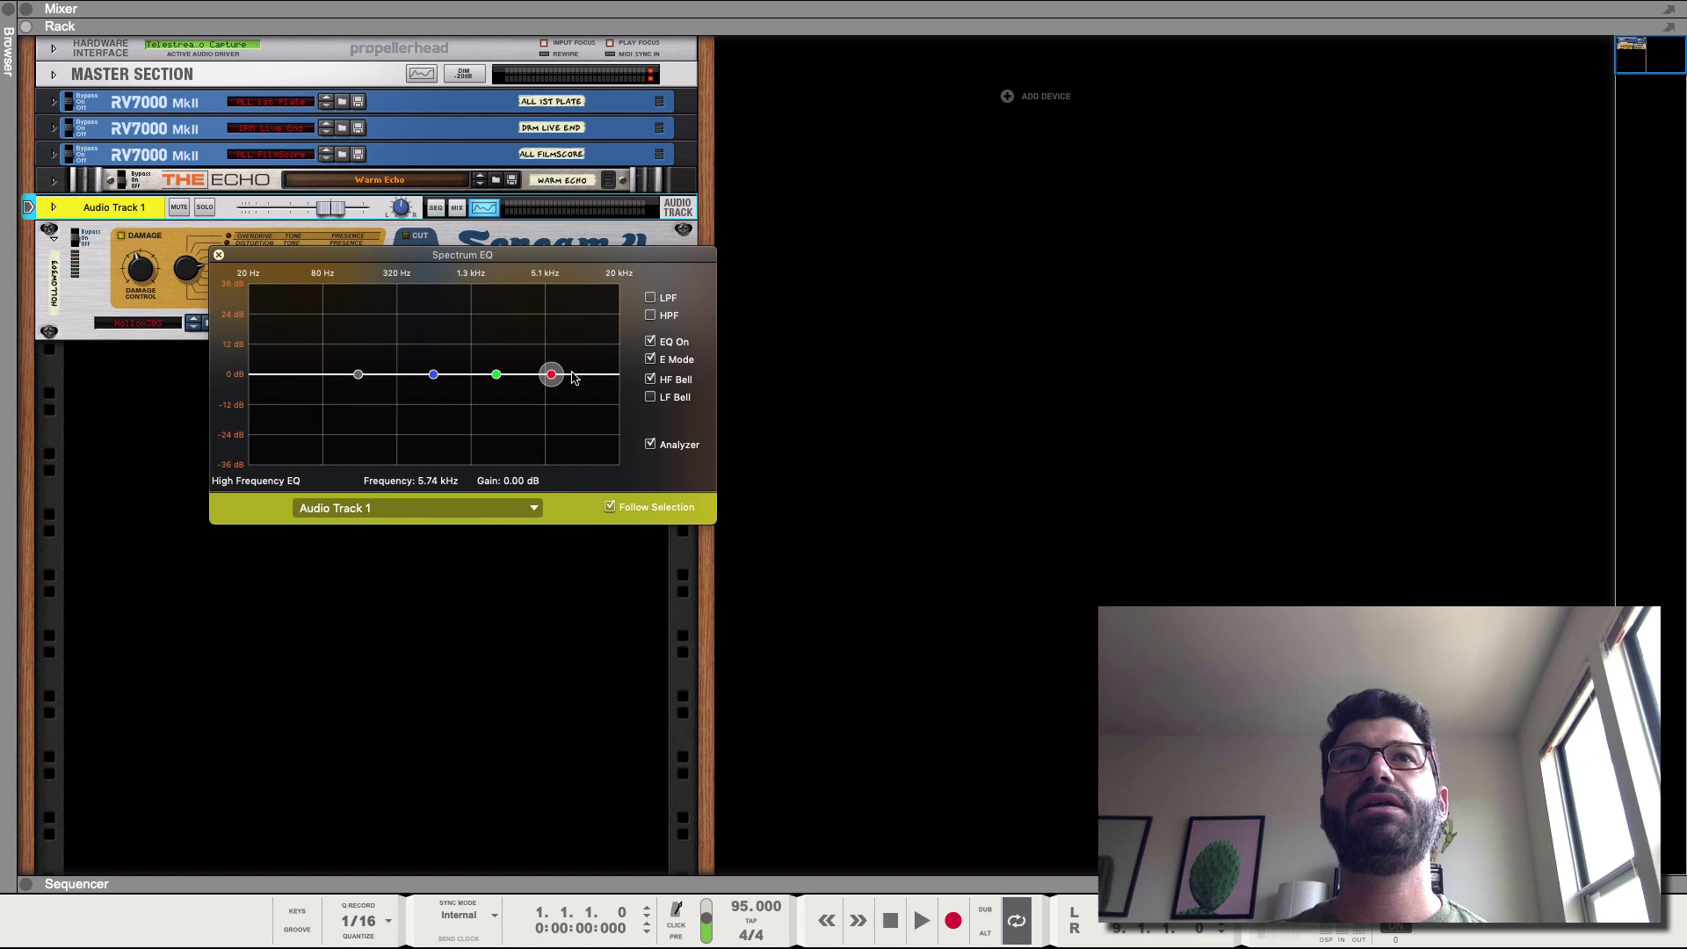
left_click_drag(551, 374, 545, 312)
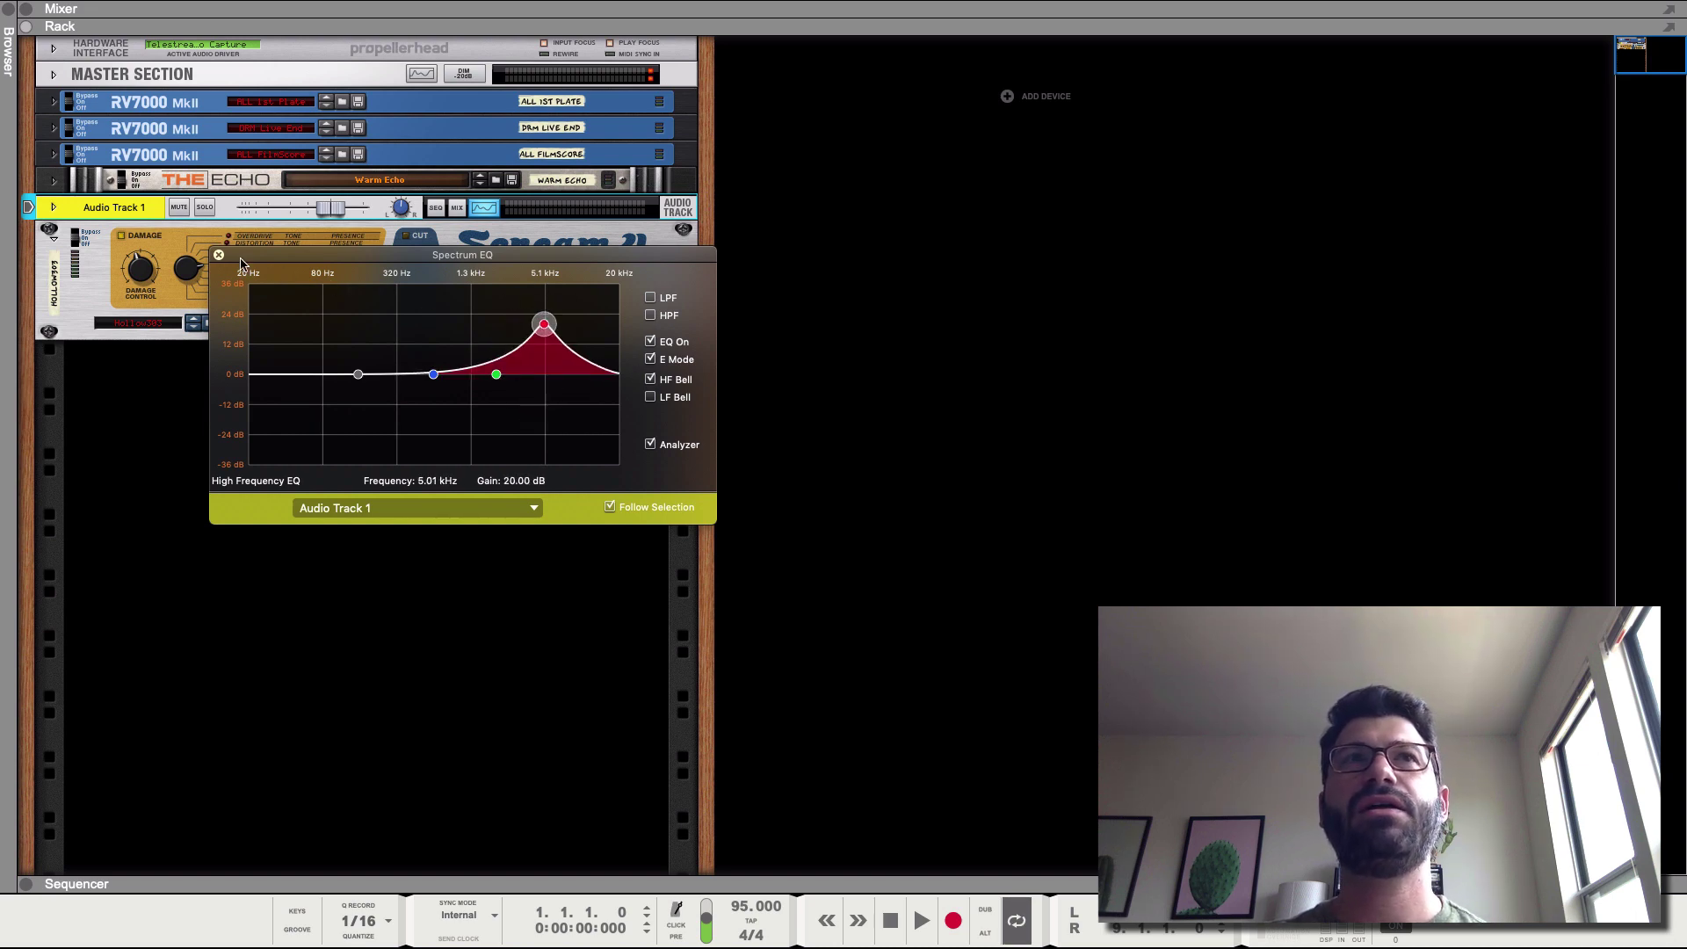
left_click(651, 342)
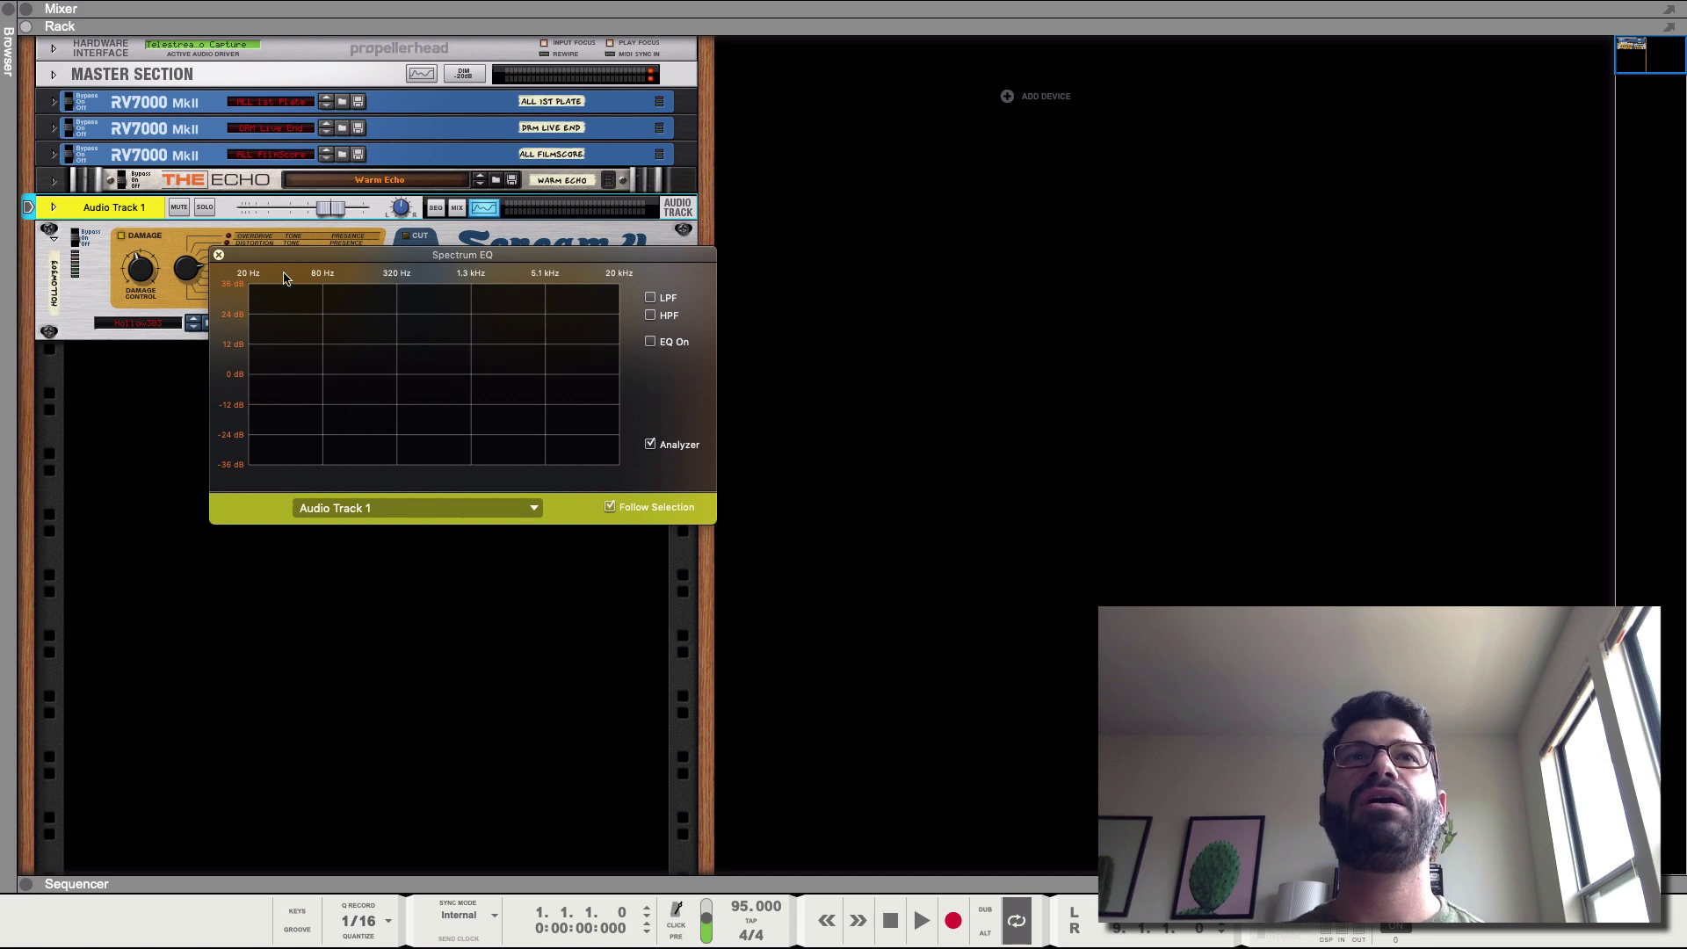
left_click(219, 255)
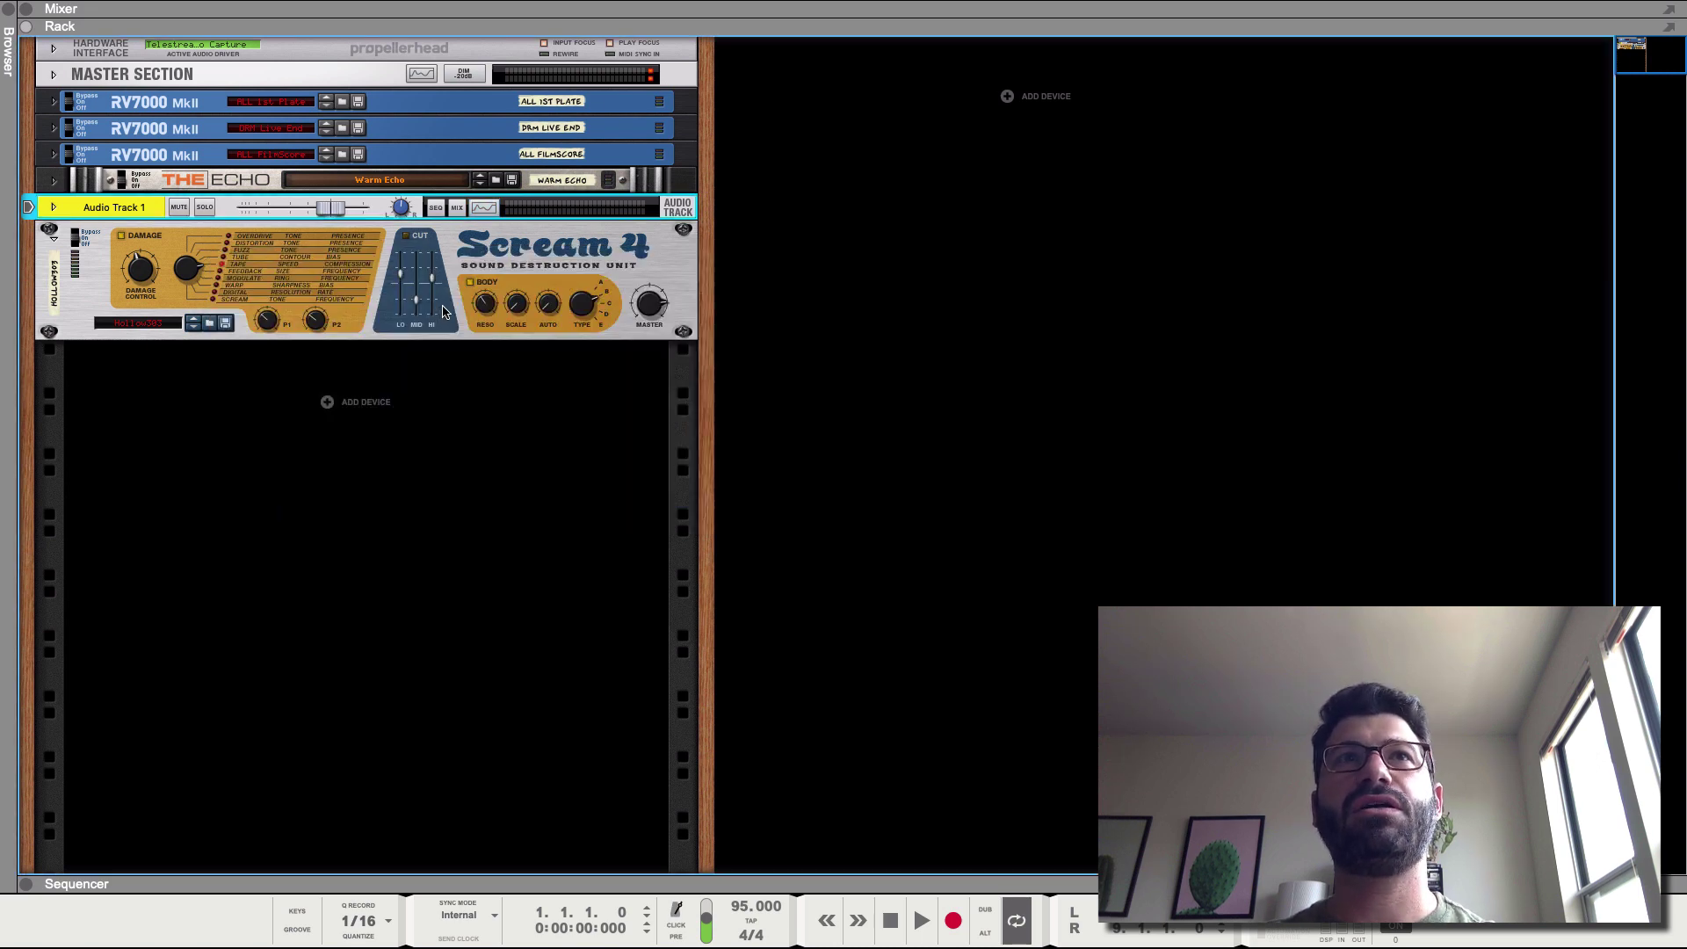
Audition Body Resonance during playback at settings such as 74, 30 and 127, lower it from the maximum, and stop playback.
left_click(481, 305)
key("space")
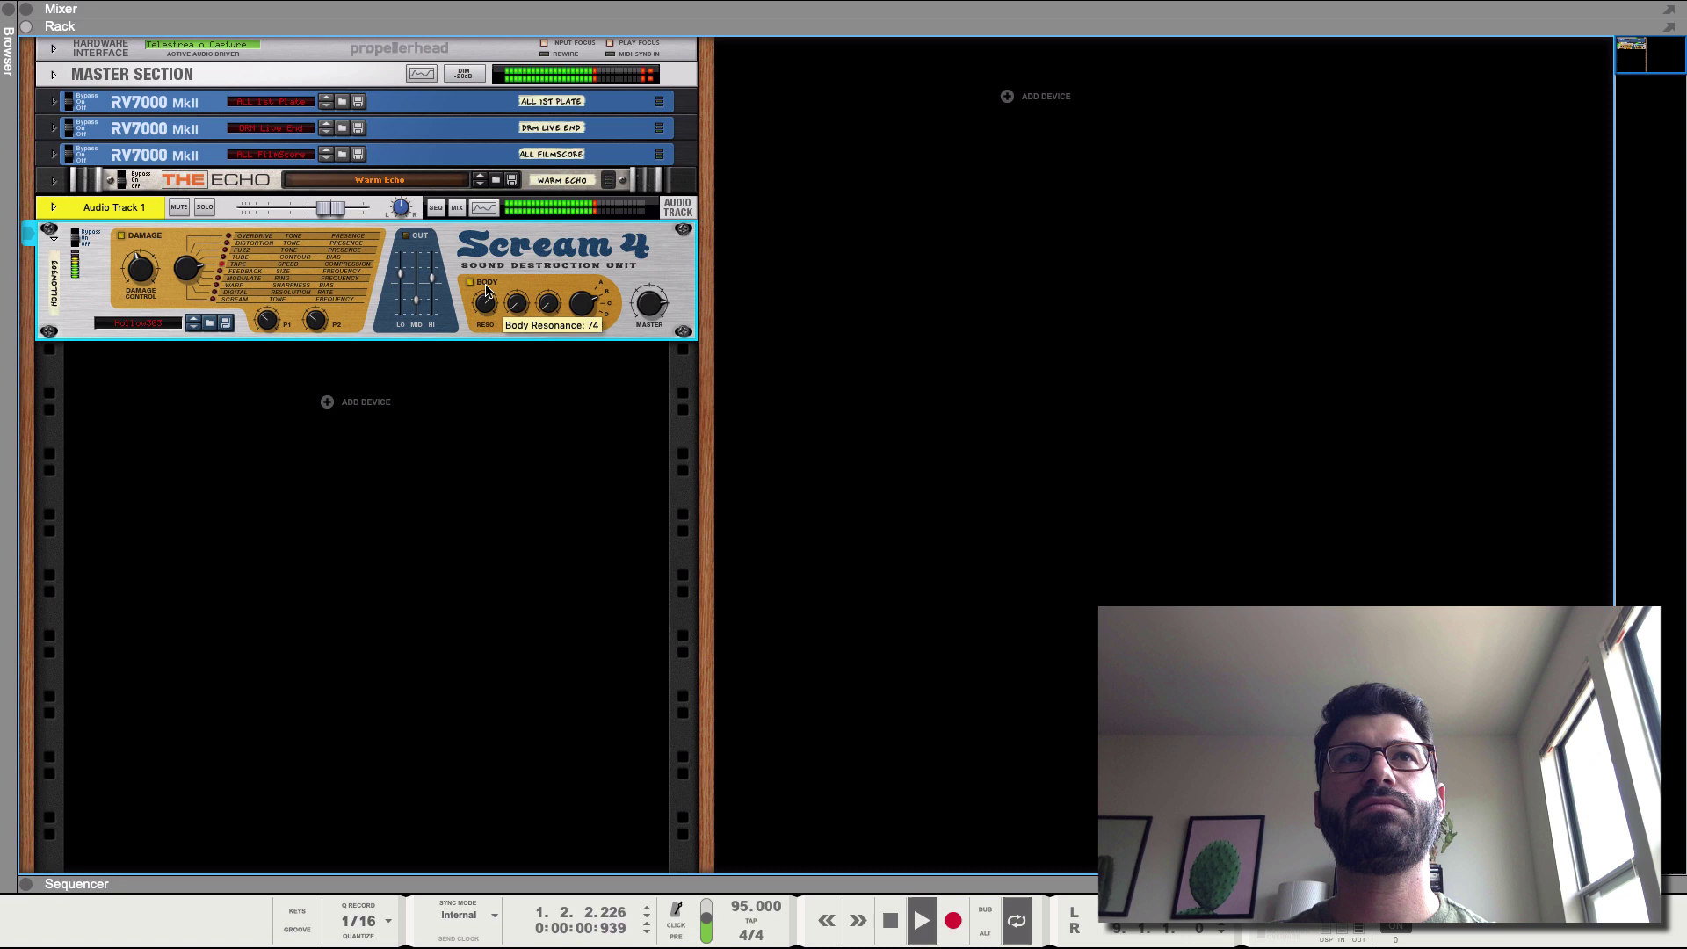
left_click_drag(491, 270, 485, 347)
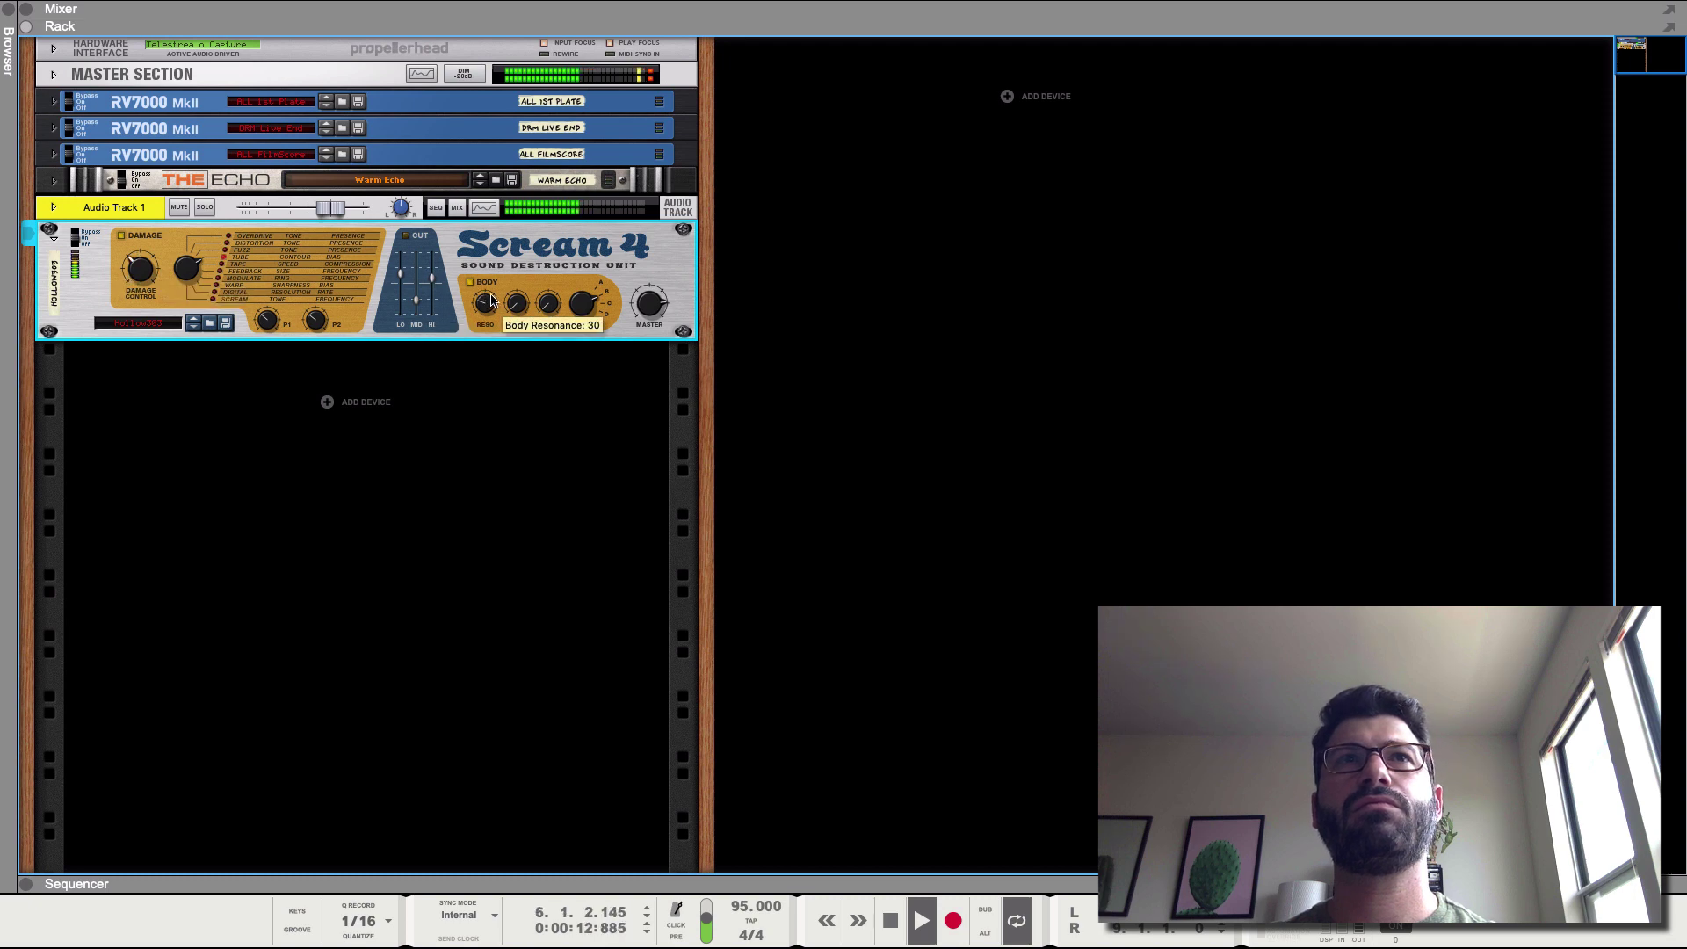
left_click_drag(492, 302, 495, 250)
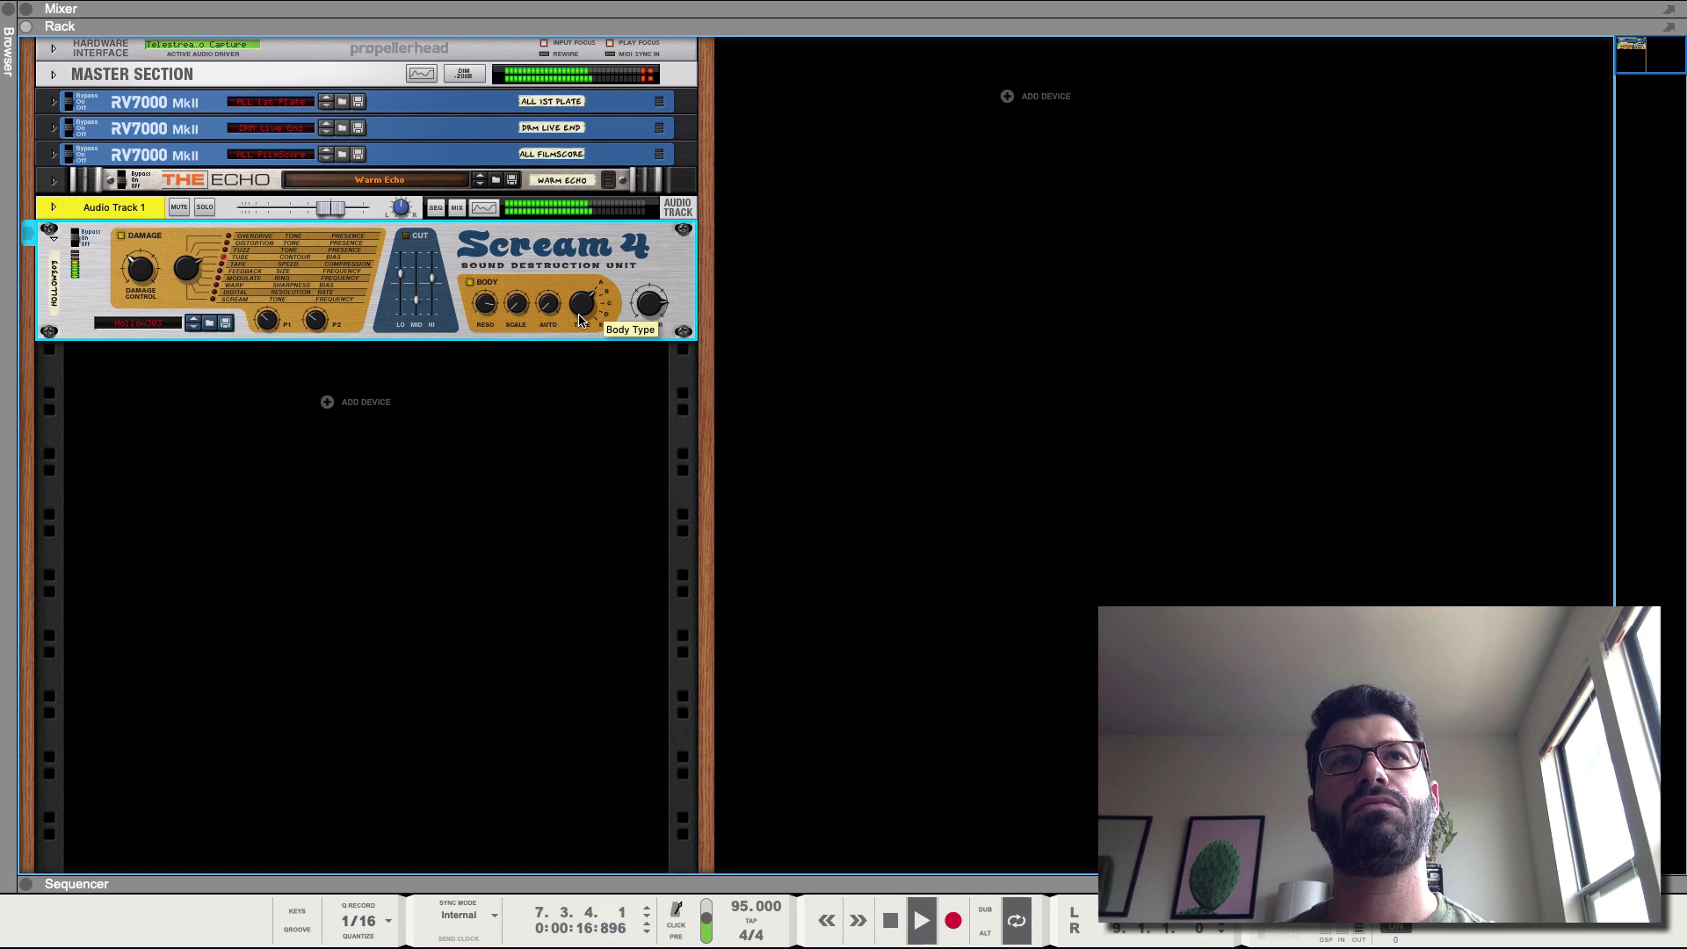
mouse_move(485, 322)
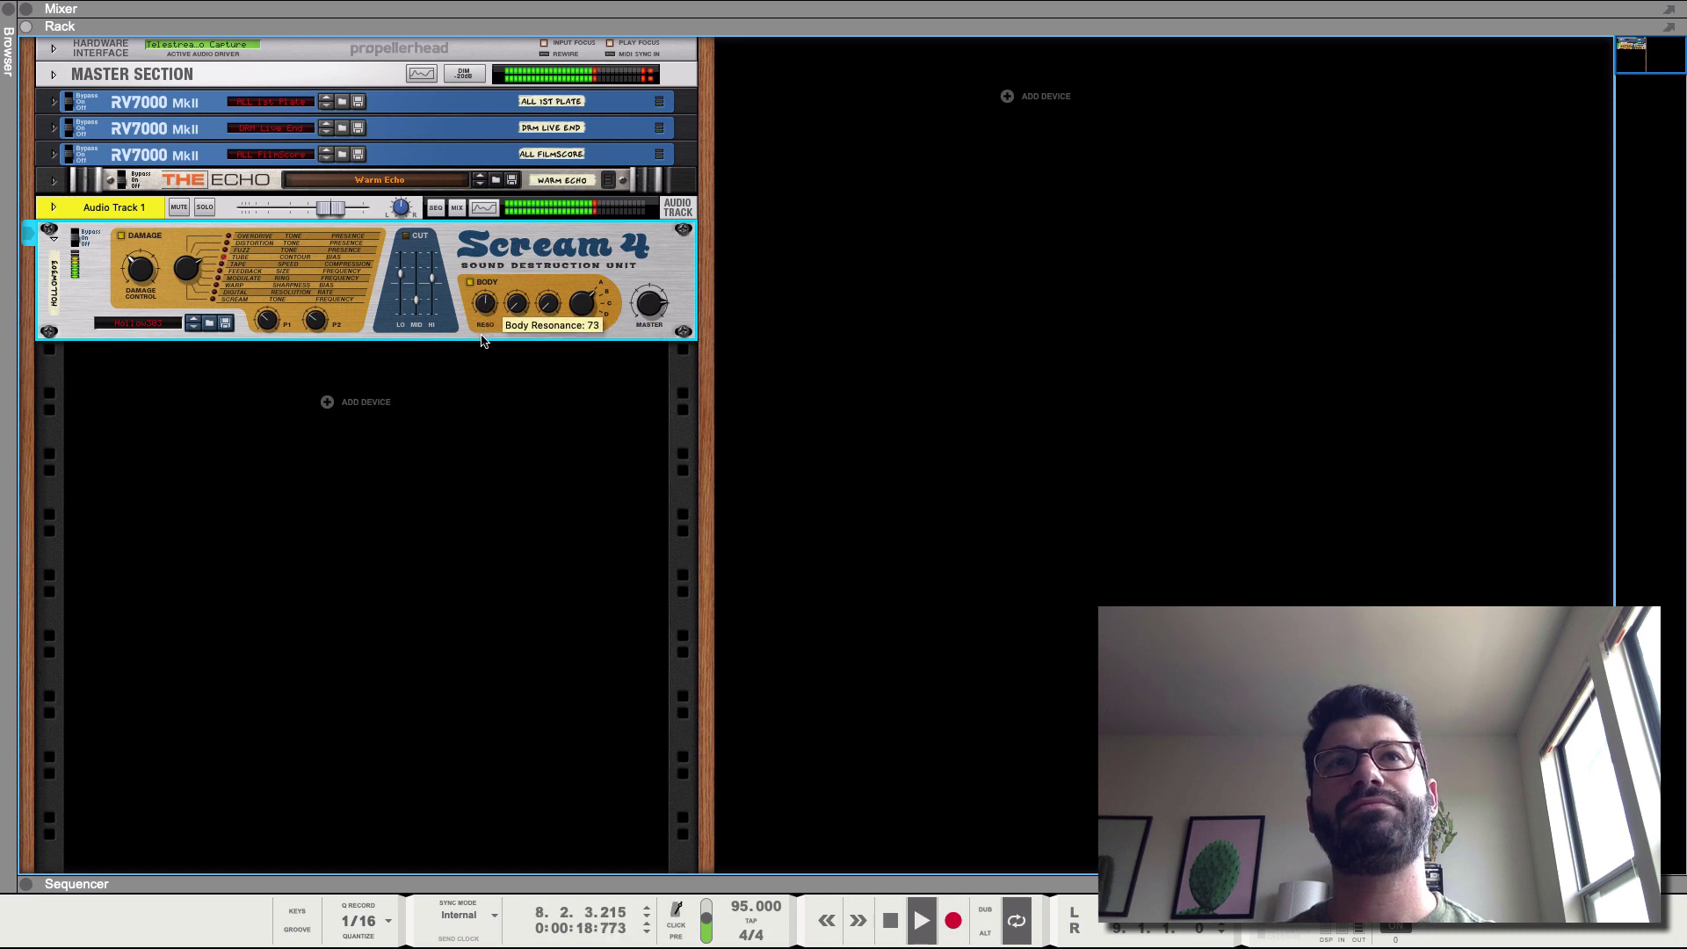
left_click_drag(481, 345, 490, 284)
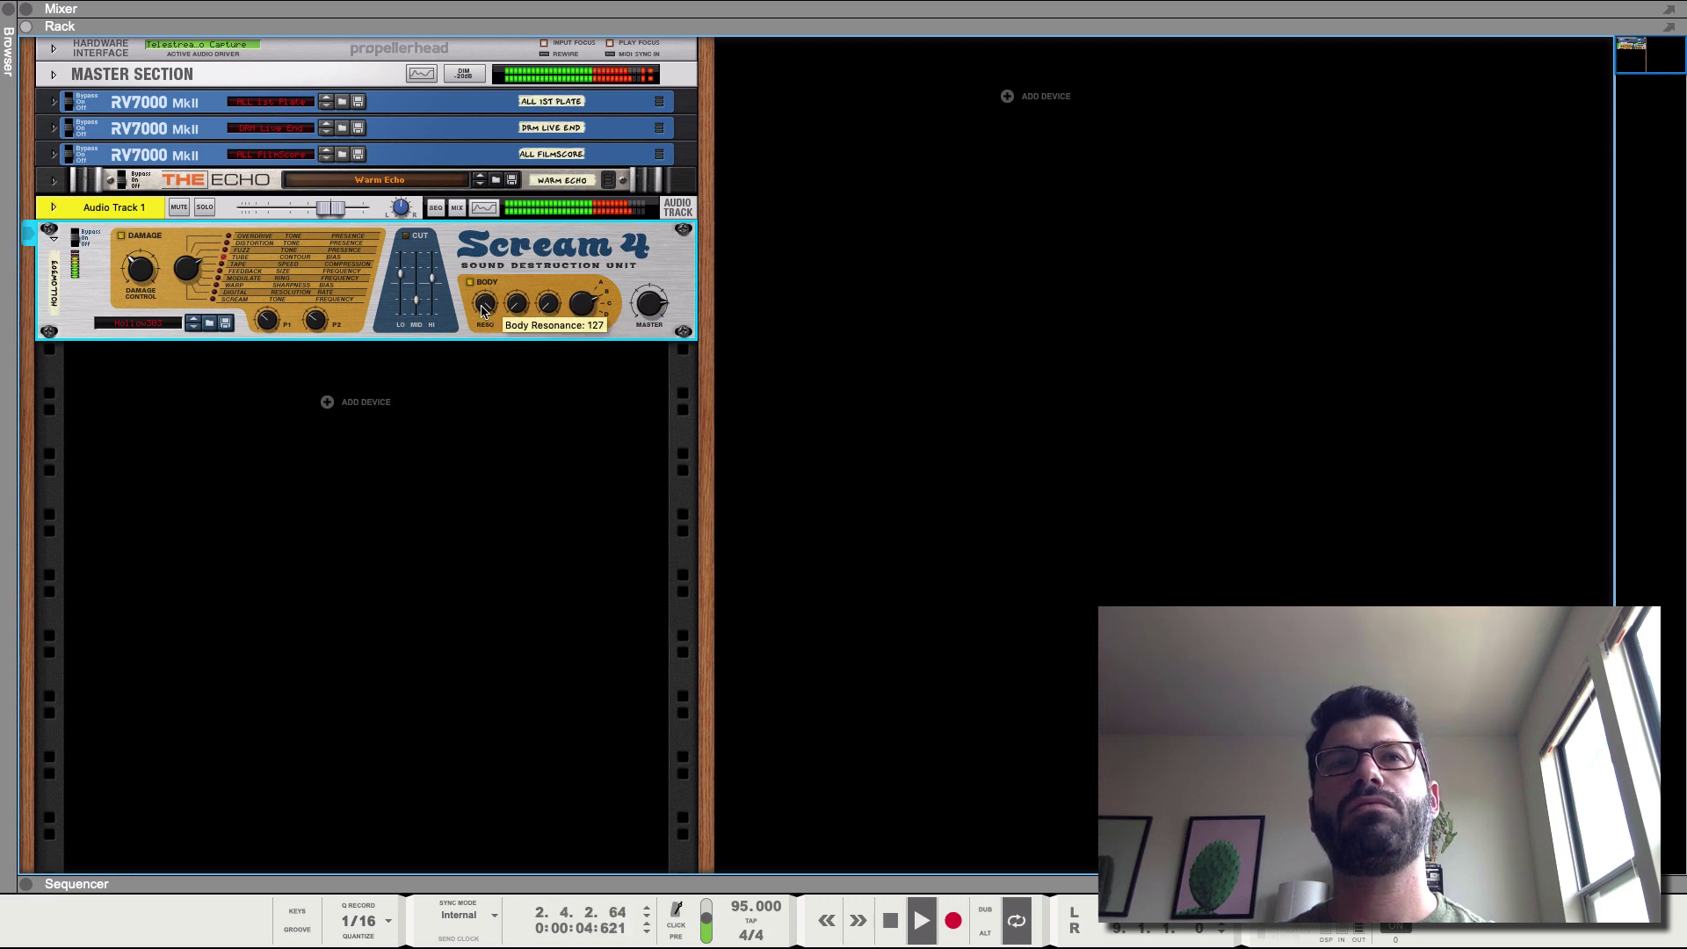
left_click_drag(486, 304, 484, 326)
key("space")
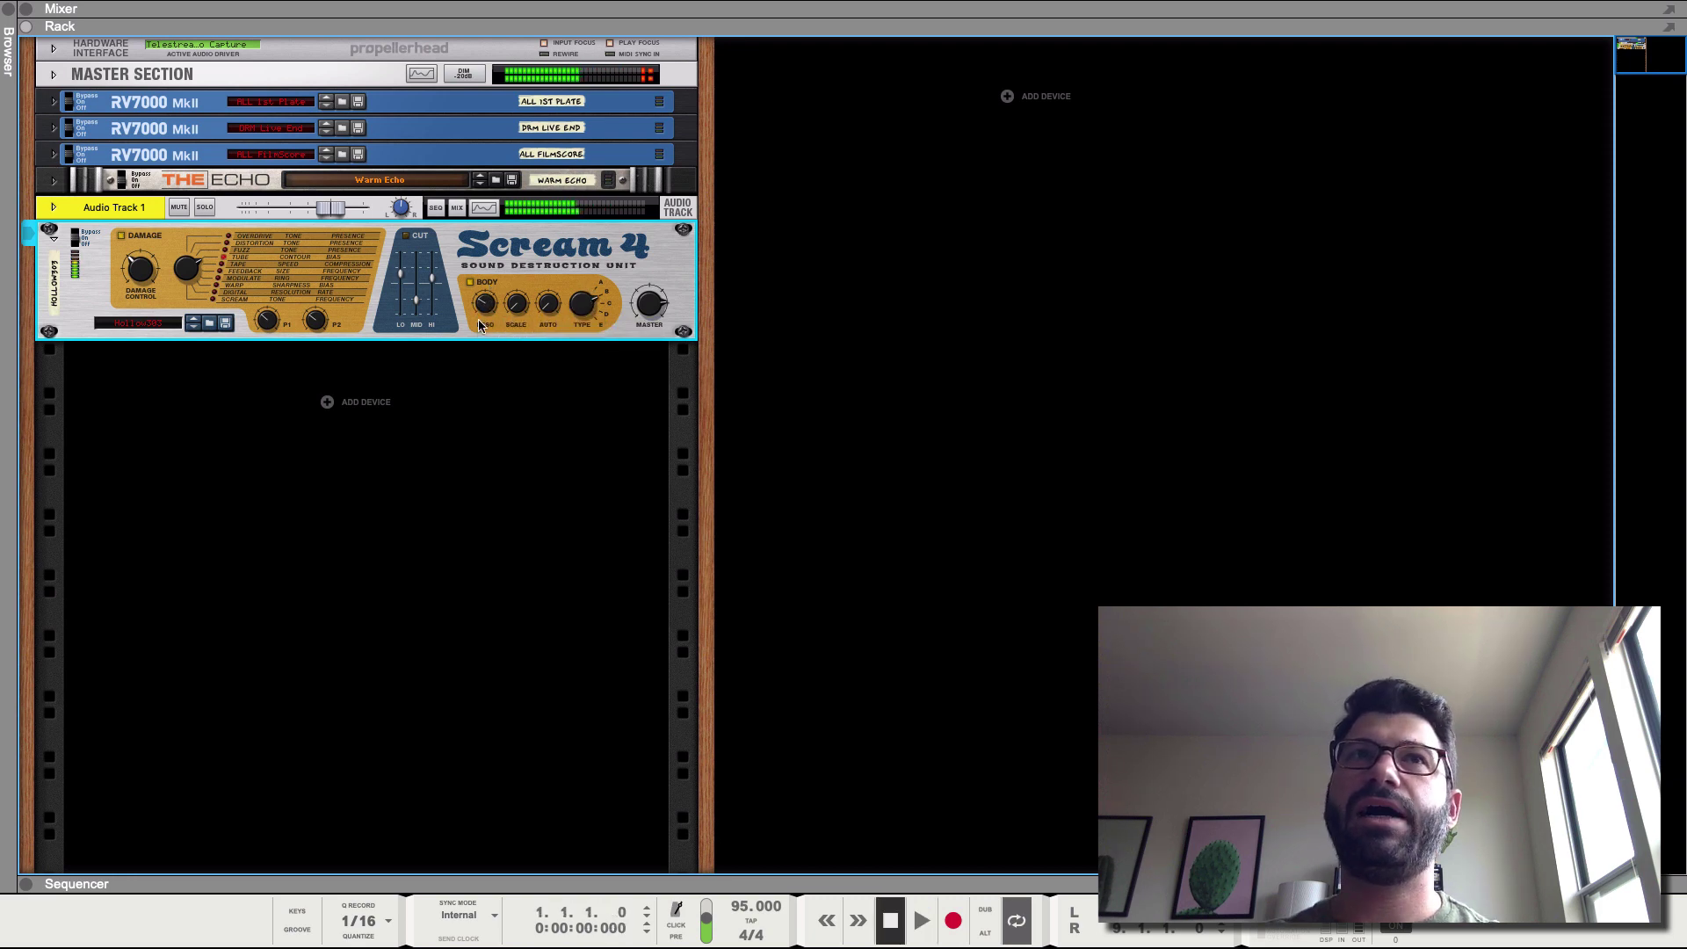
Open Audio Track 1's Spectrum EQ window and place it beside the Scream 4 controls.
mouse_move(515, 303)
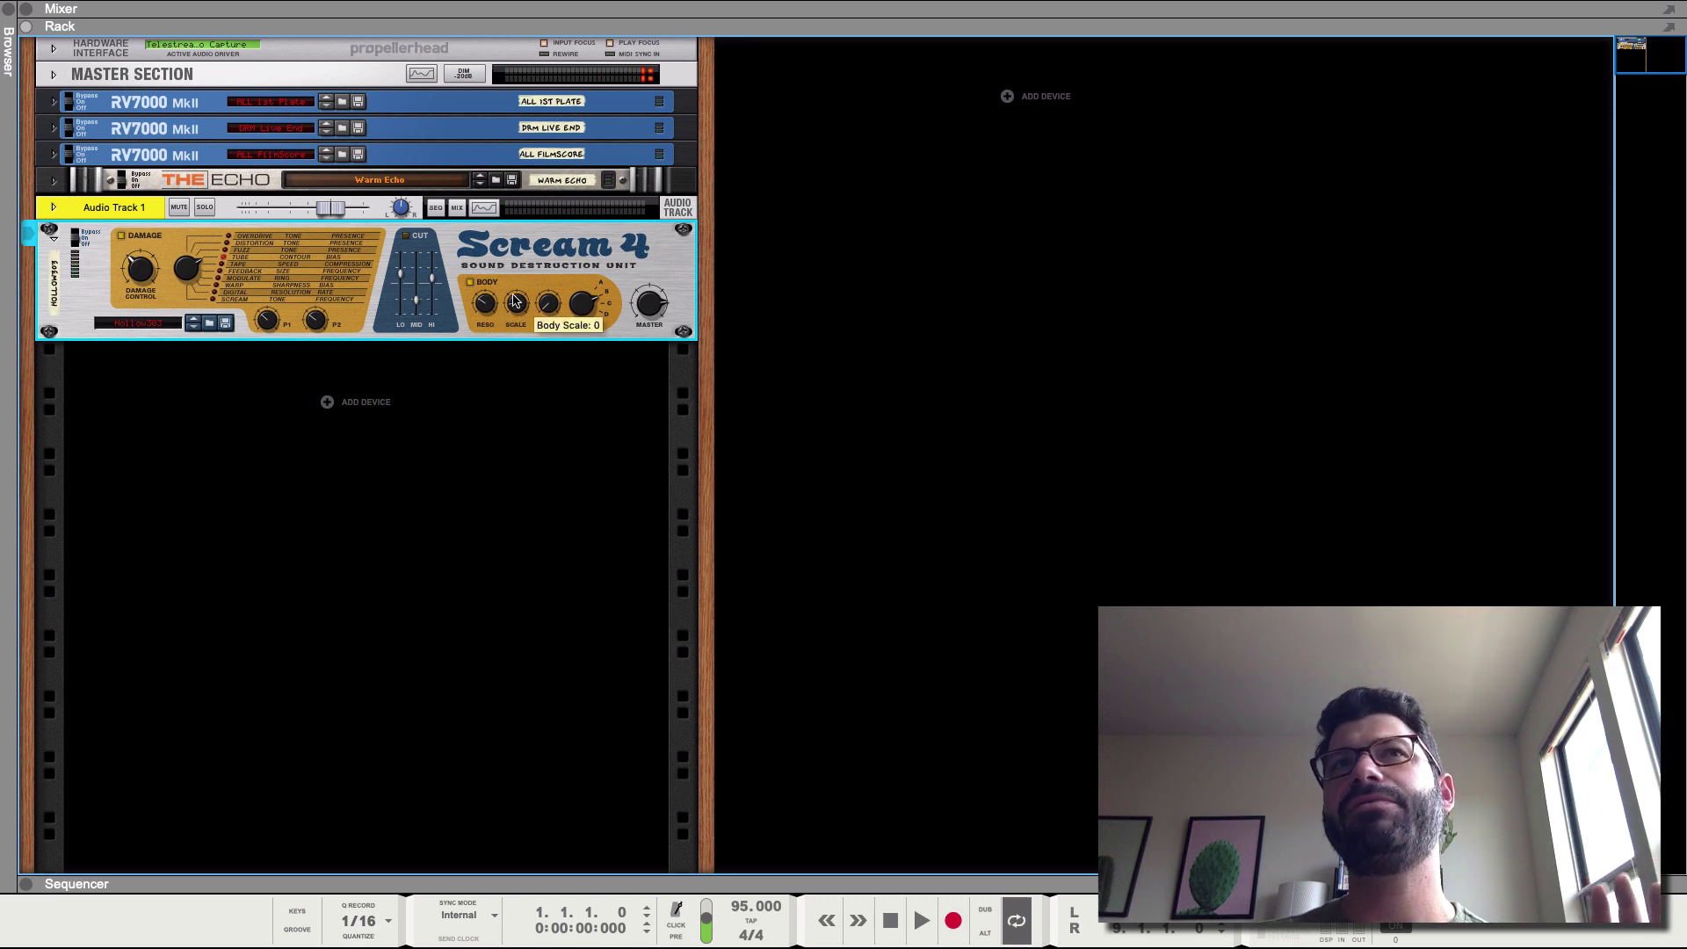
left_click(483, 207)
left_click_drag(422, 250, 882, 263)
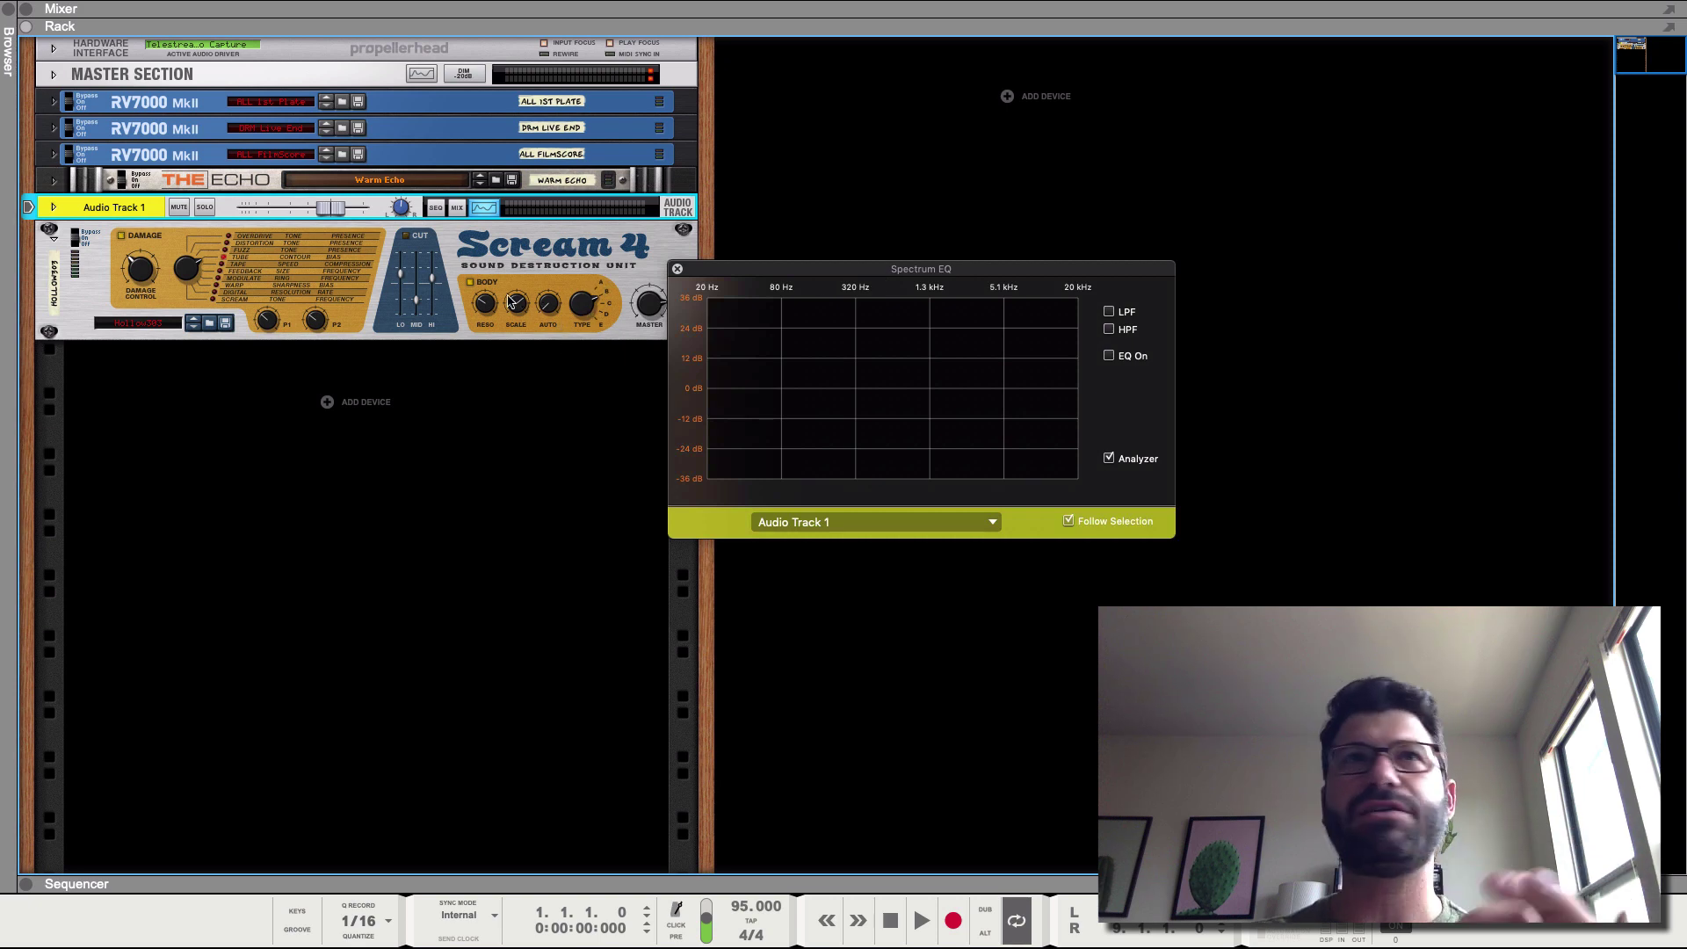
Sweep Body Scale between 0 and 127 during playback with the spectrum analyzer in view, and stop playback.
key("space")
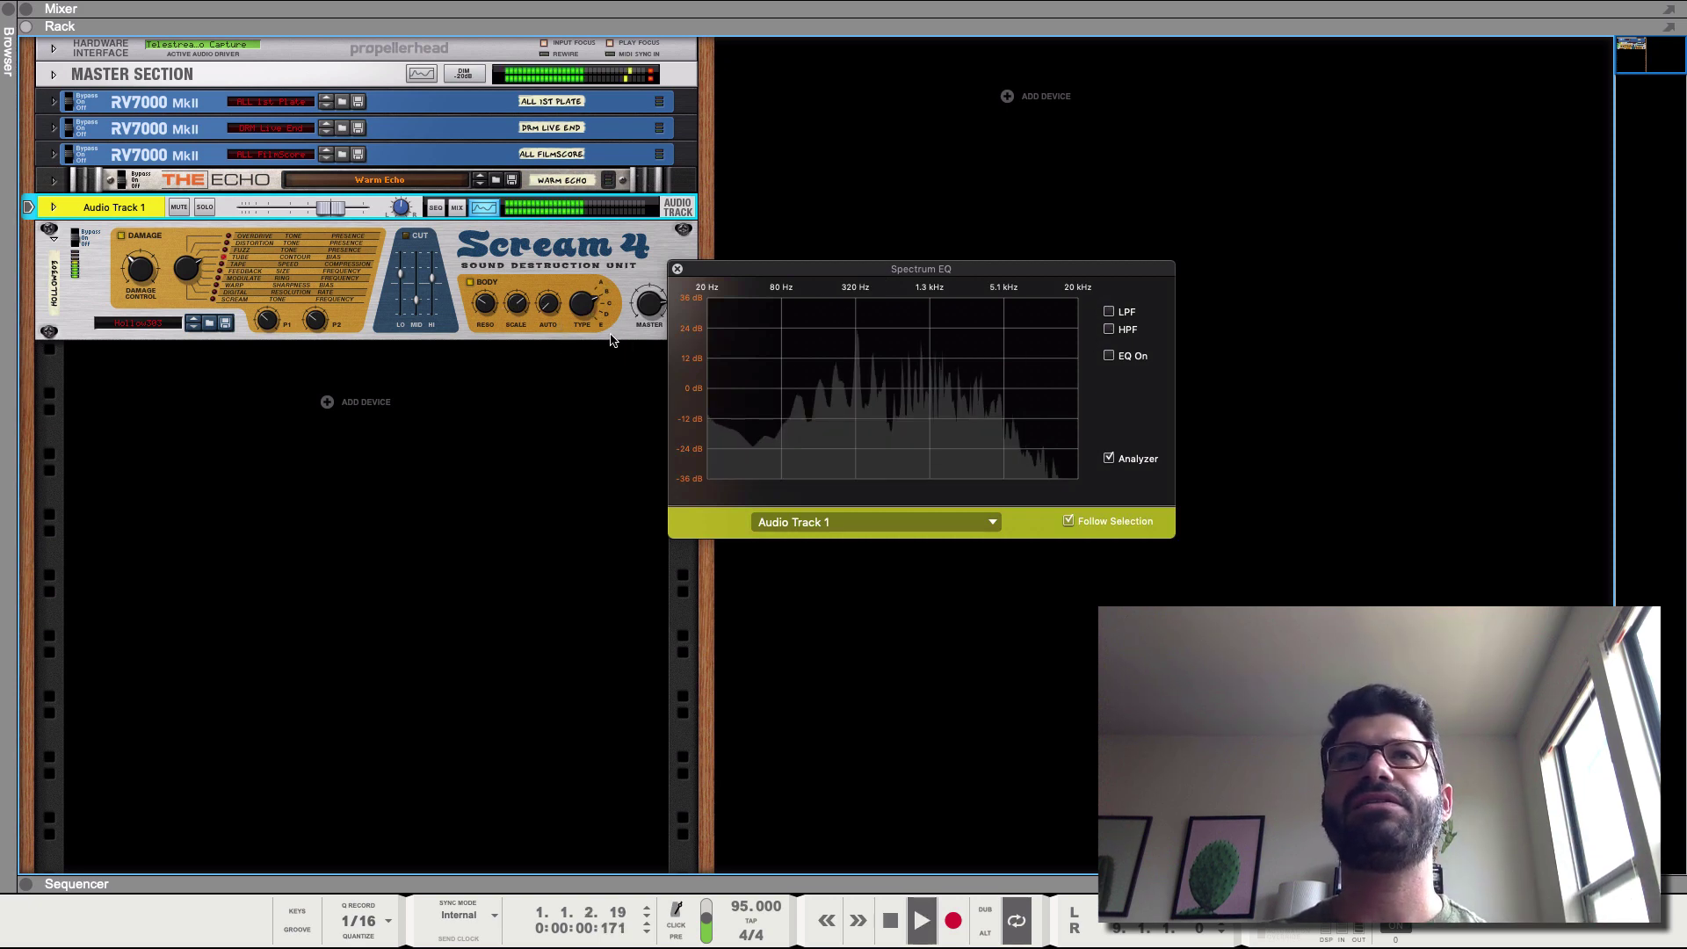
left_click(519, 314)
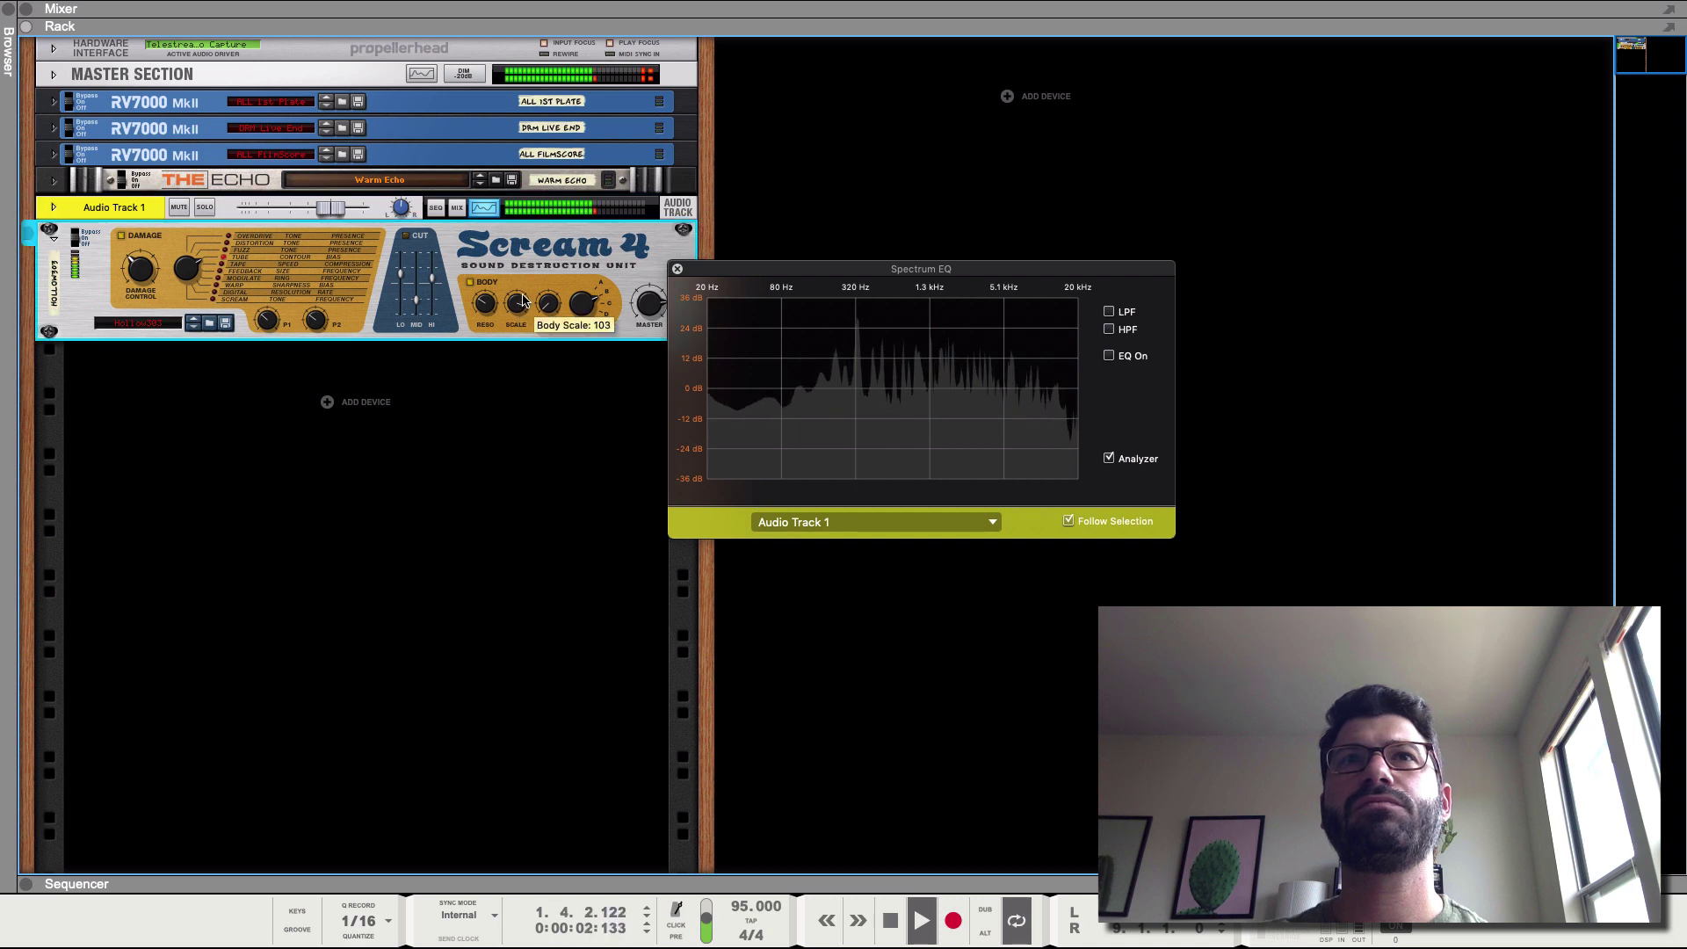
left_click_drag(530, 303, 521, 377)
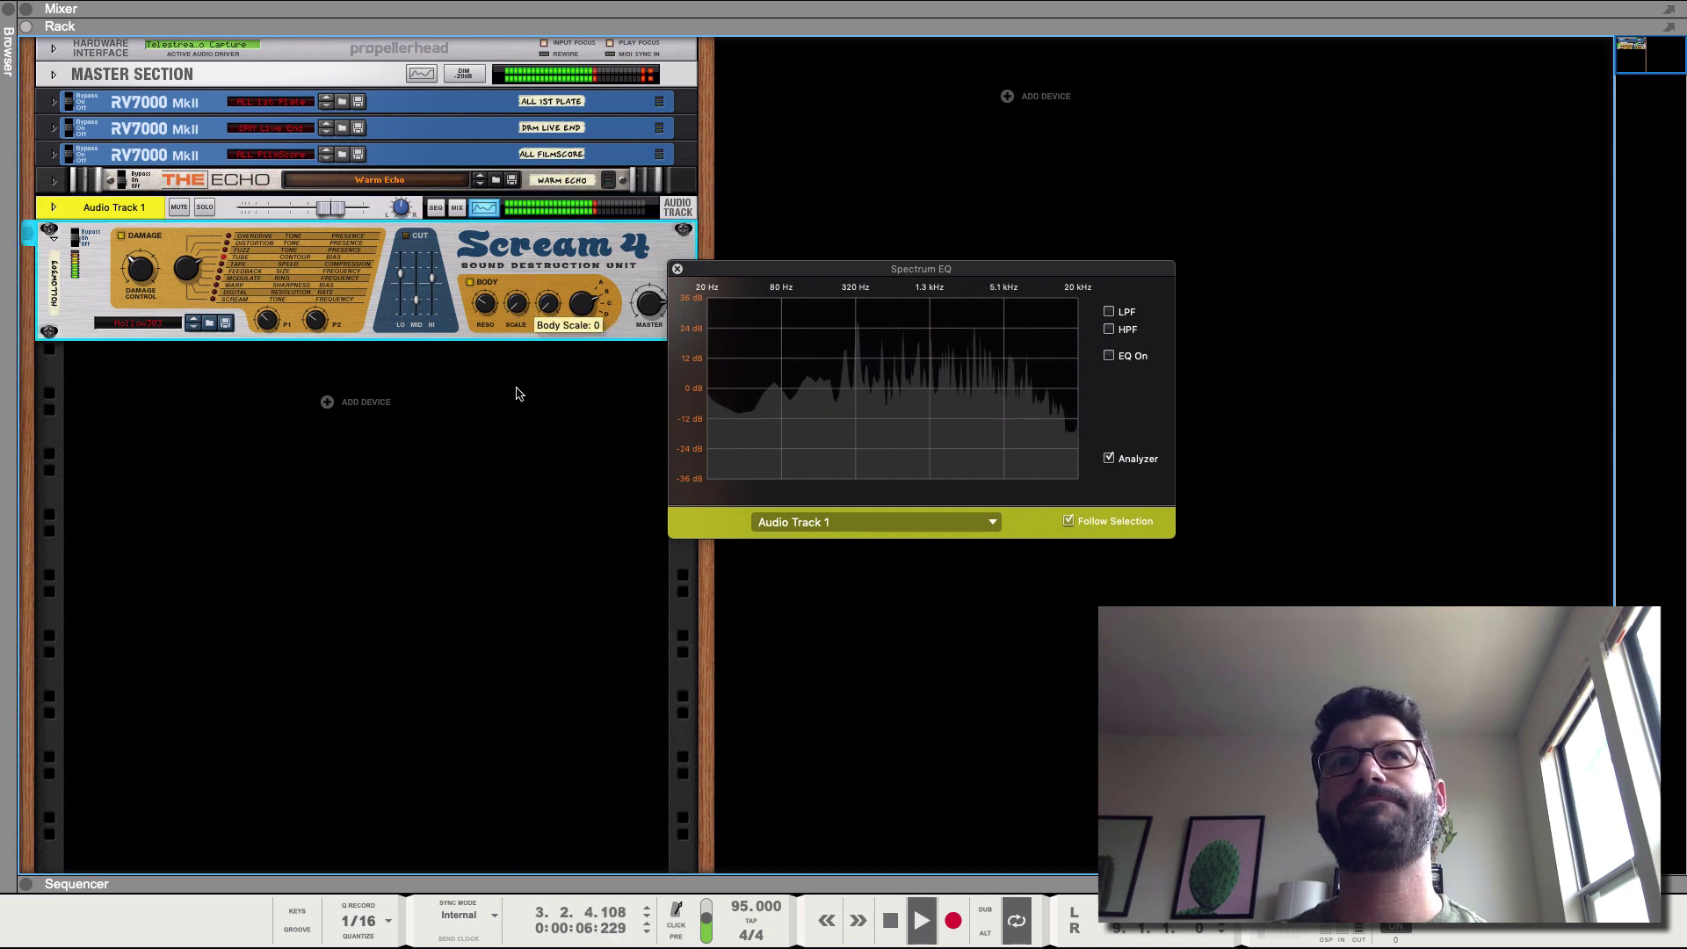
left_click_drag(524, 307, 489, 307)
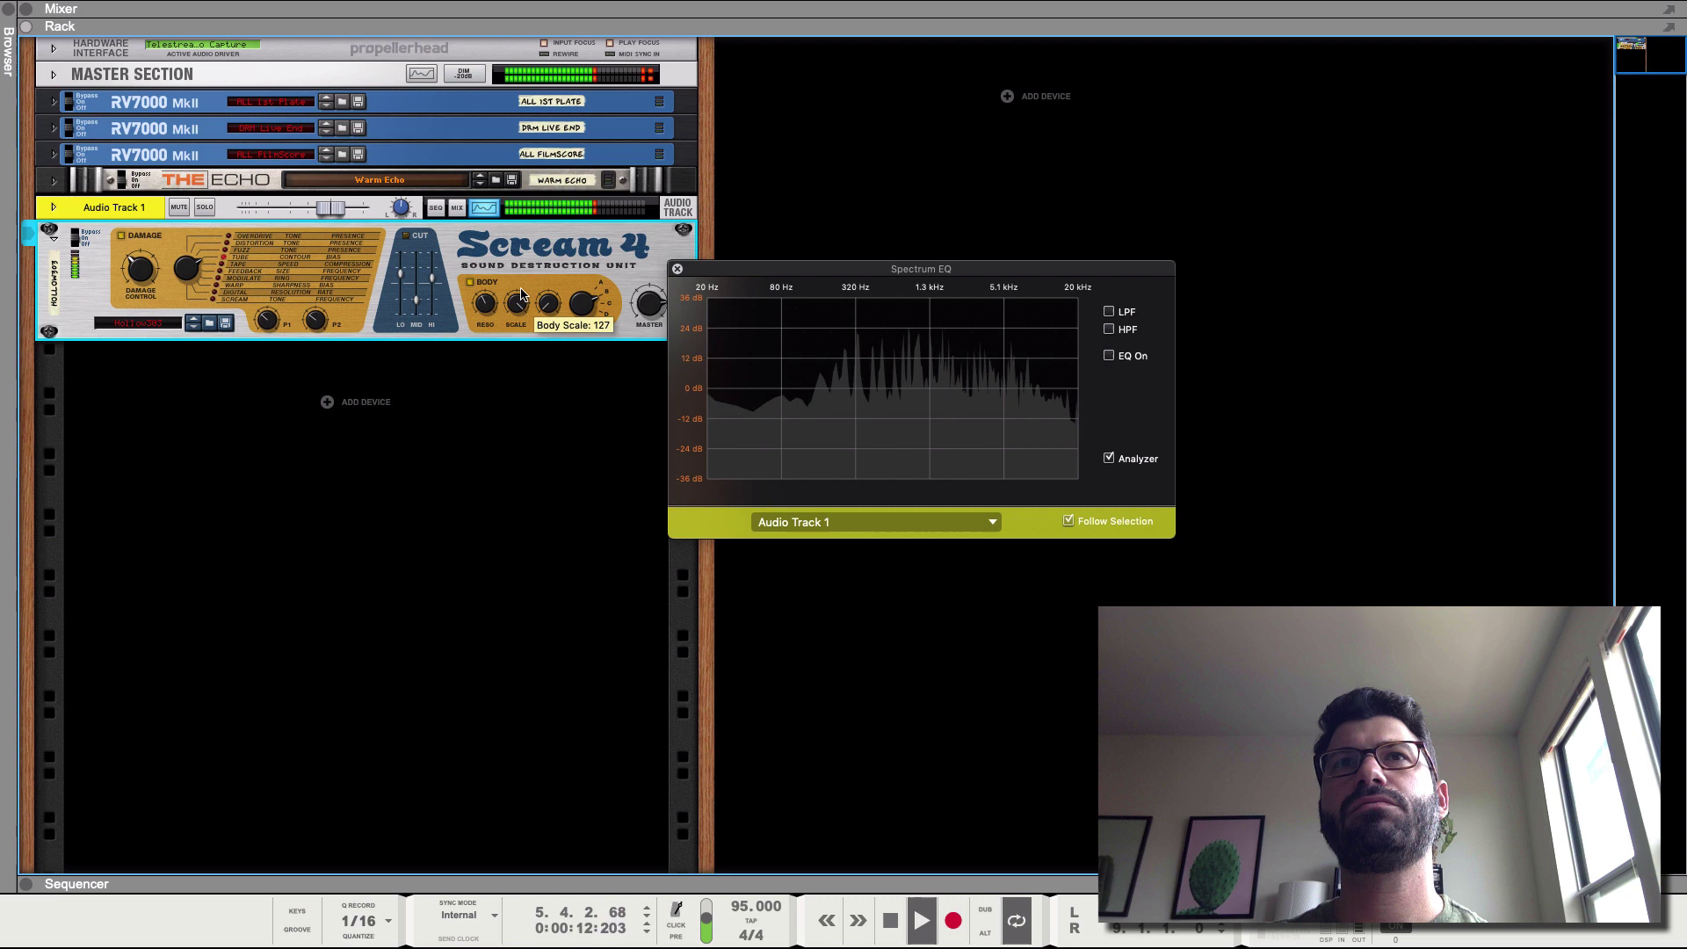
left_click_drag(516, 330, 483, 313)
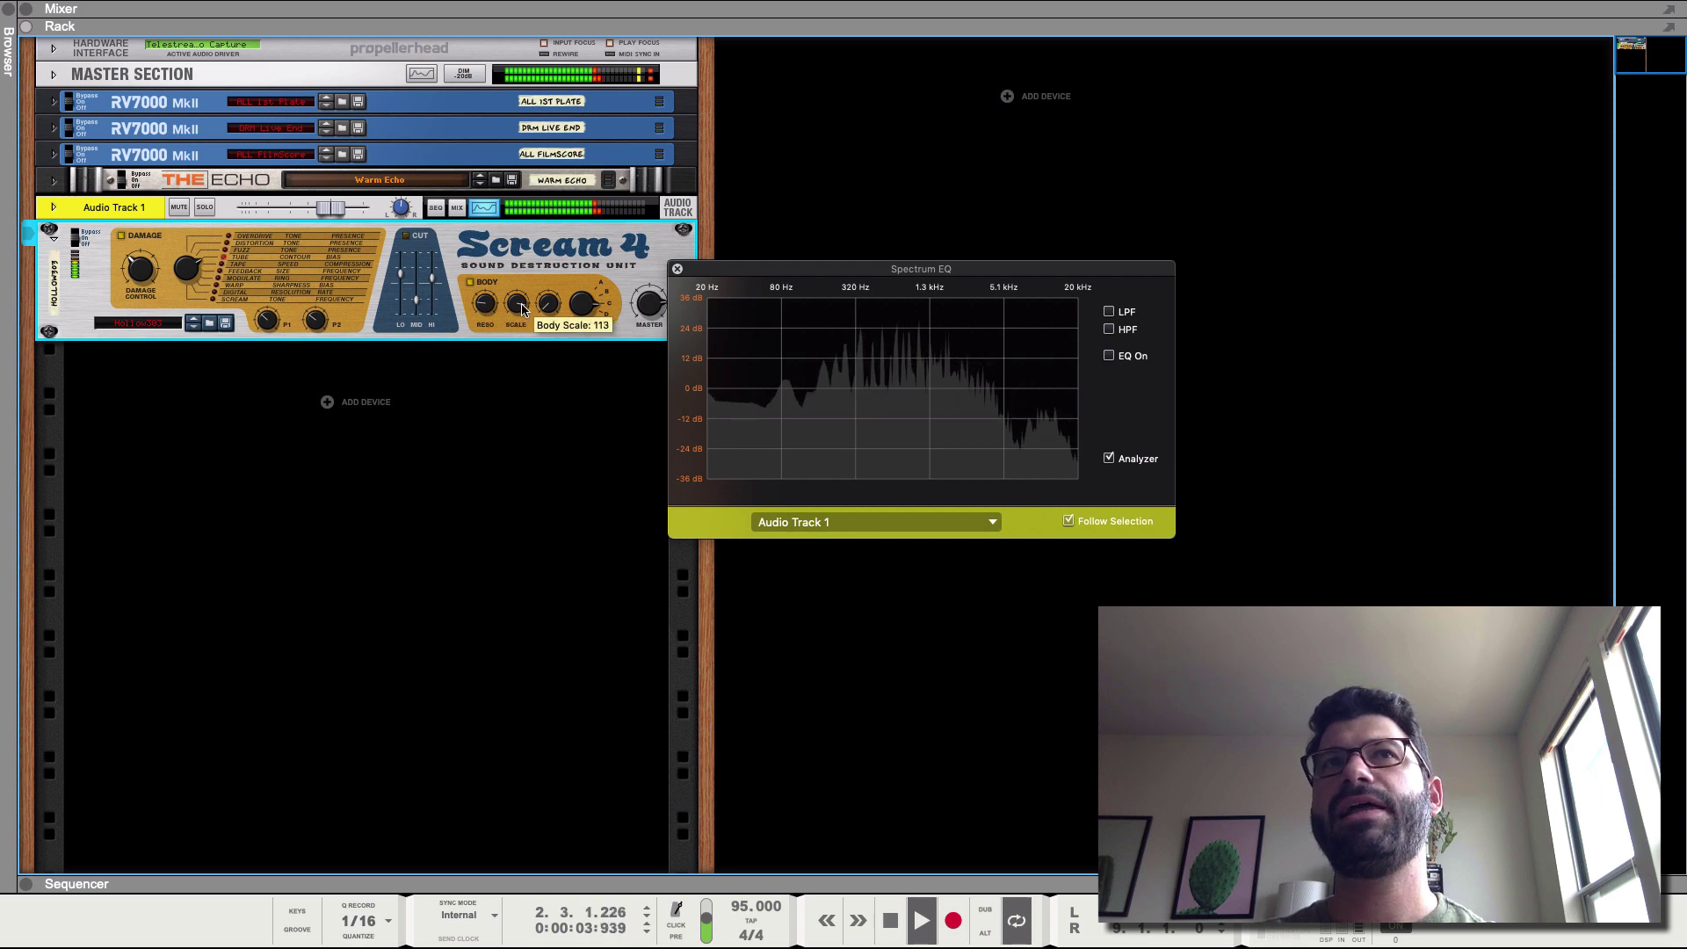
left_click_drag(521, 303, 520, 307)
key("space")
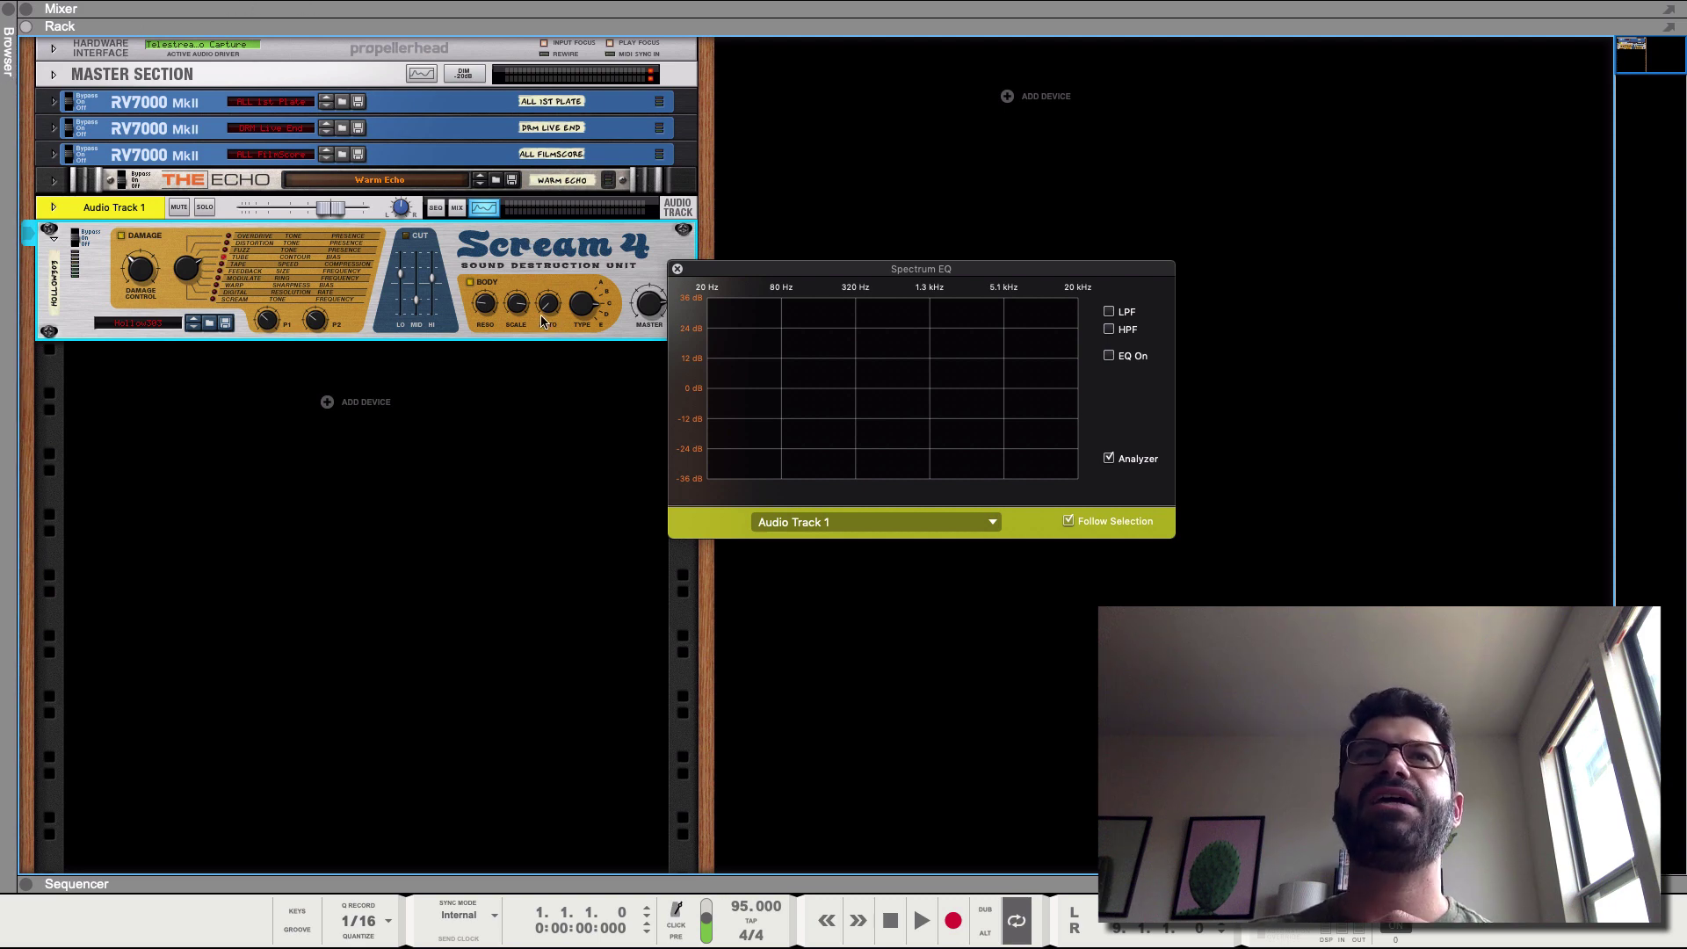
Turn Body Auto down, audition small Body Scale changes during playback, and leave Body Scale at 99 with playback stopped.
left_click_drag(541, 316, 541, 309)
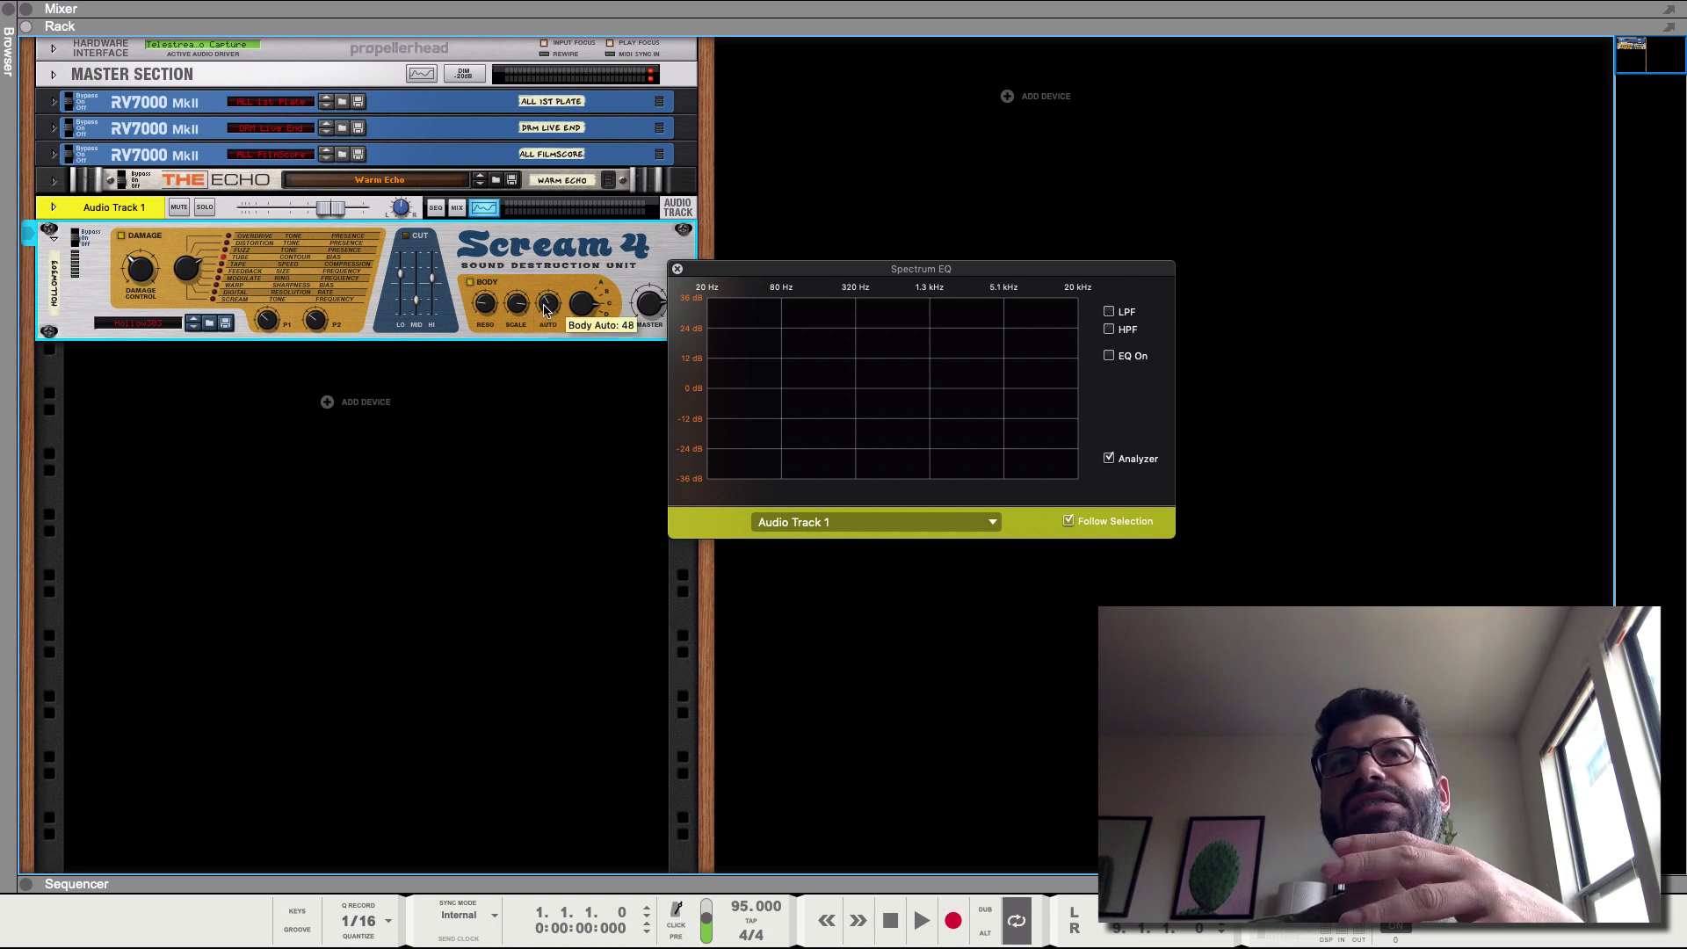
mouse_move(512, 304)
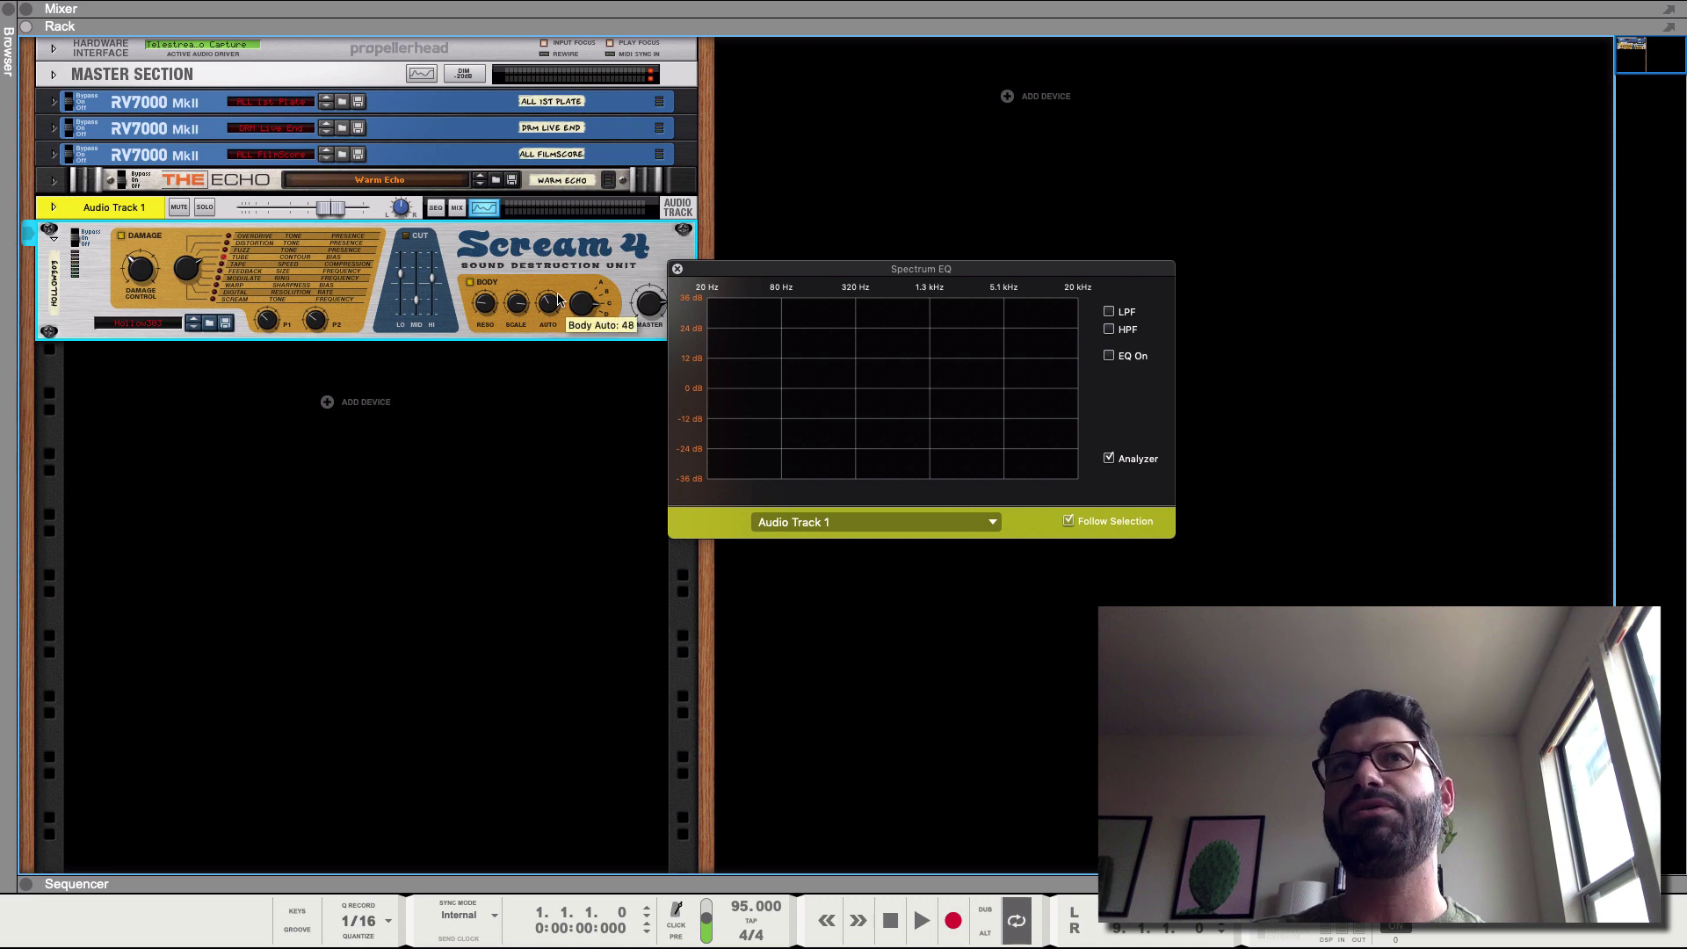
left_click_drag(548, 303, 531, 420)
mouse_move(515, 309)
left_mouse_down()
mouse_move(508, 345)
mouse_move(513, 303)
left_mouse_up()
key("space")
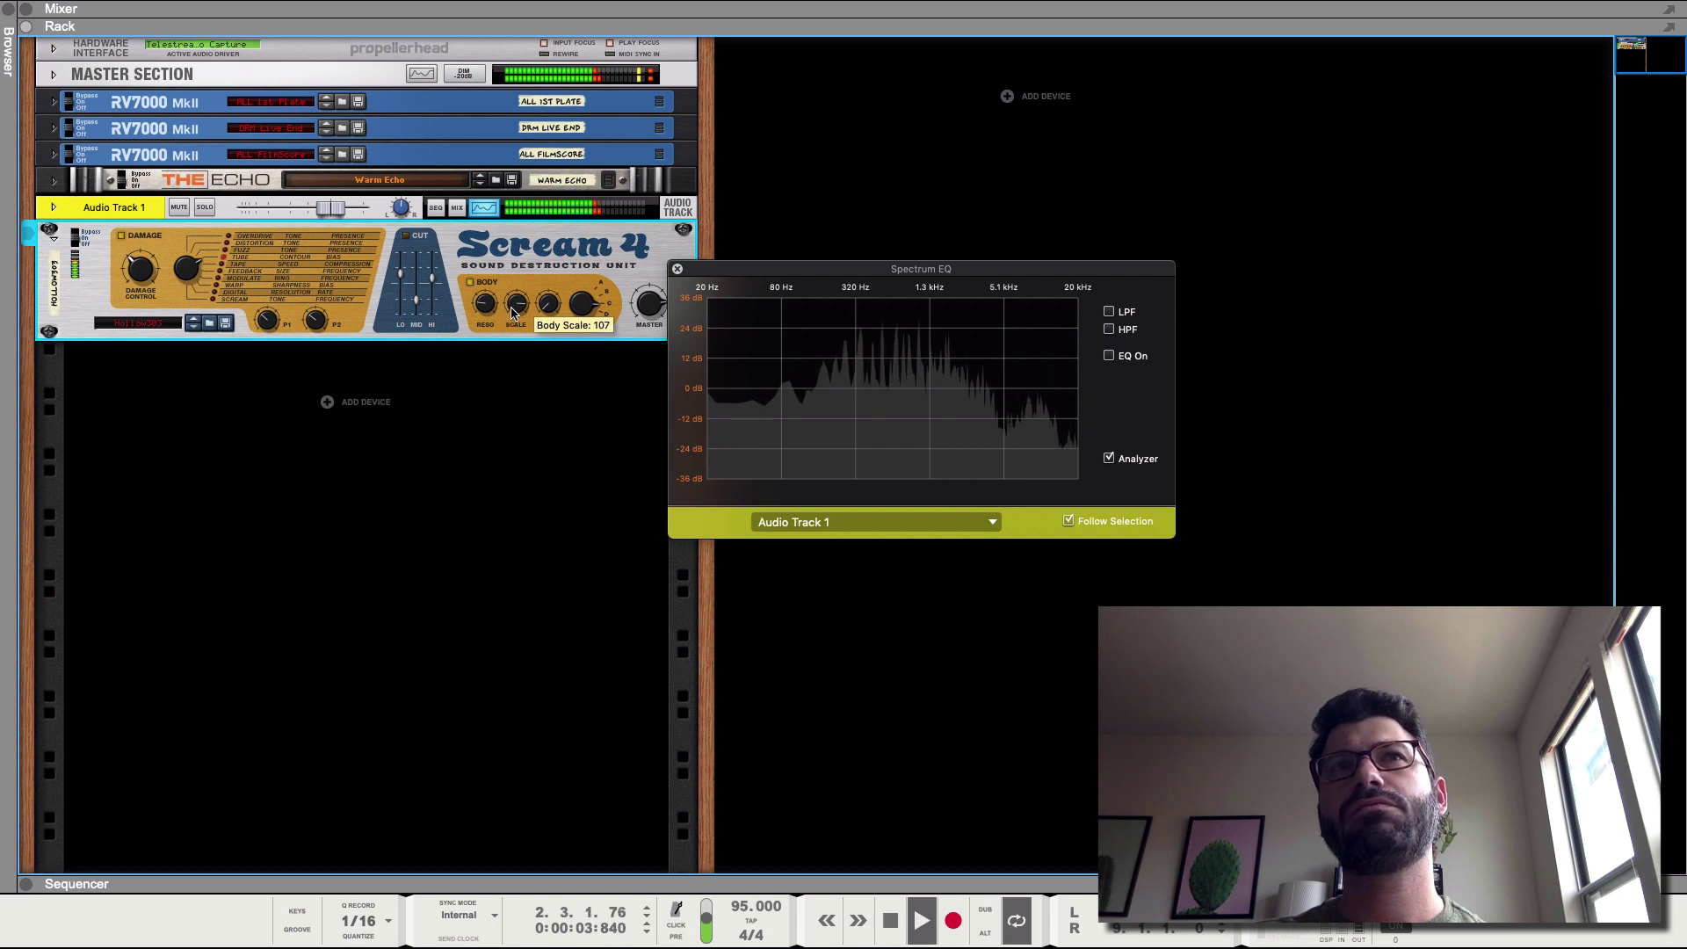
key("space")
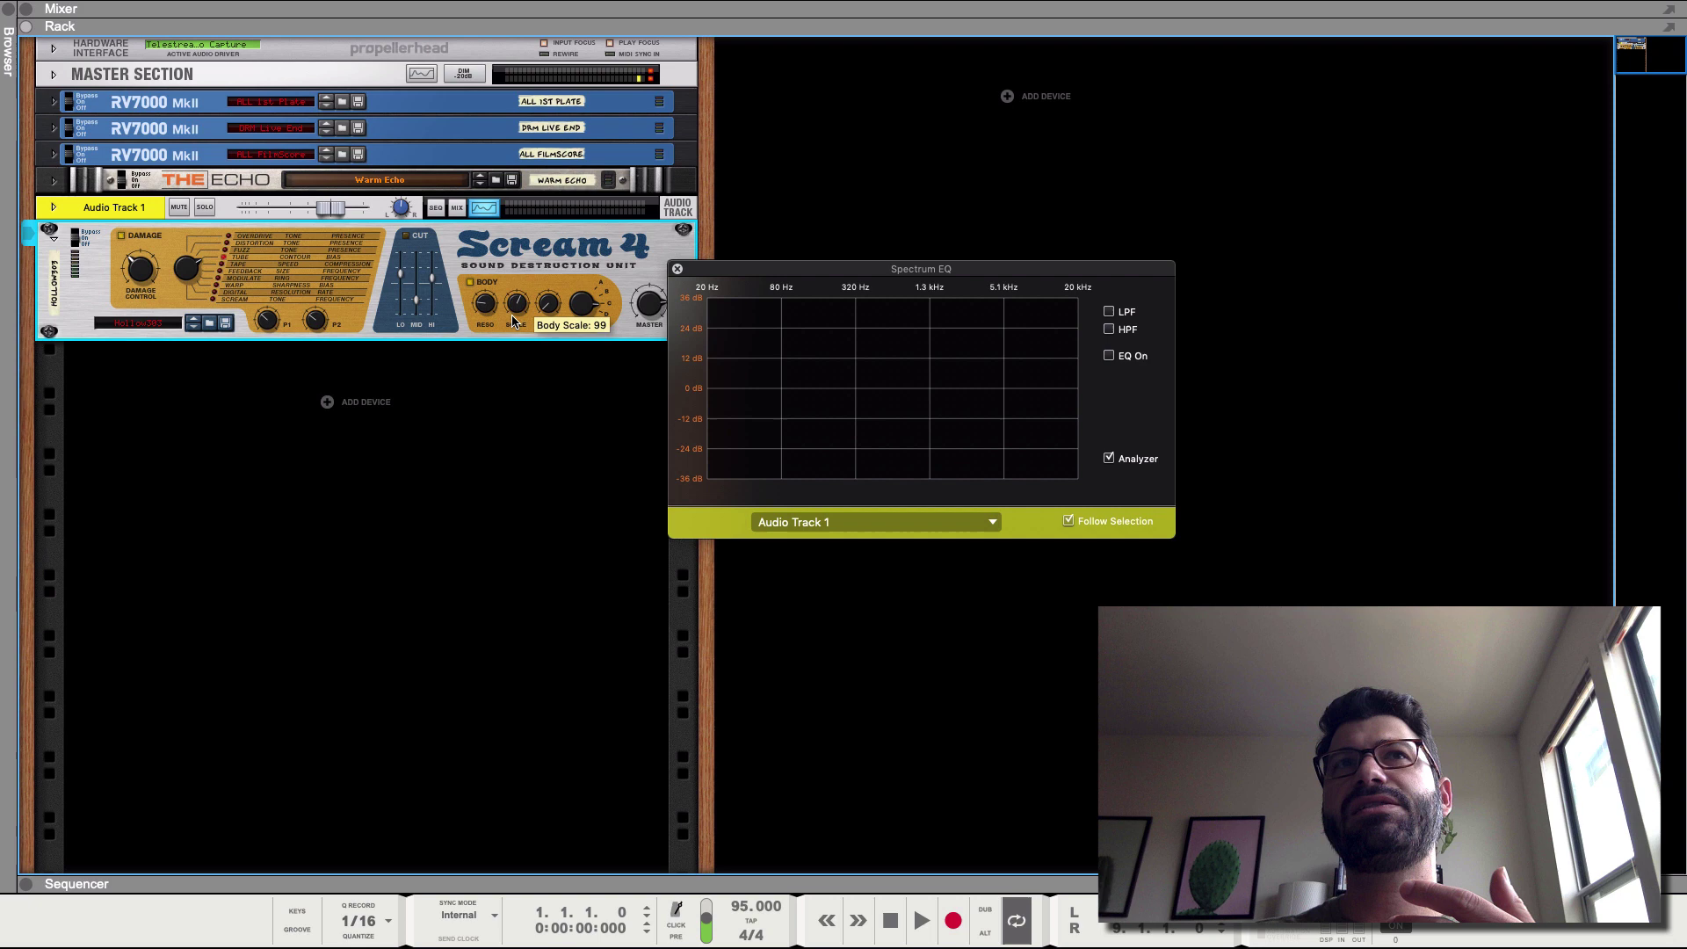
Set Body Auto to 127, sweep it down to 22 and back up during playback, and close the Spectrum EQ after stopping.
left_click_drag(544, 315, 551, 243)
key("space")
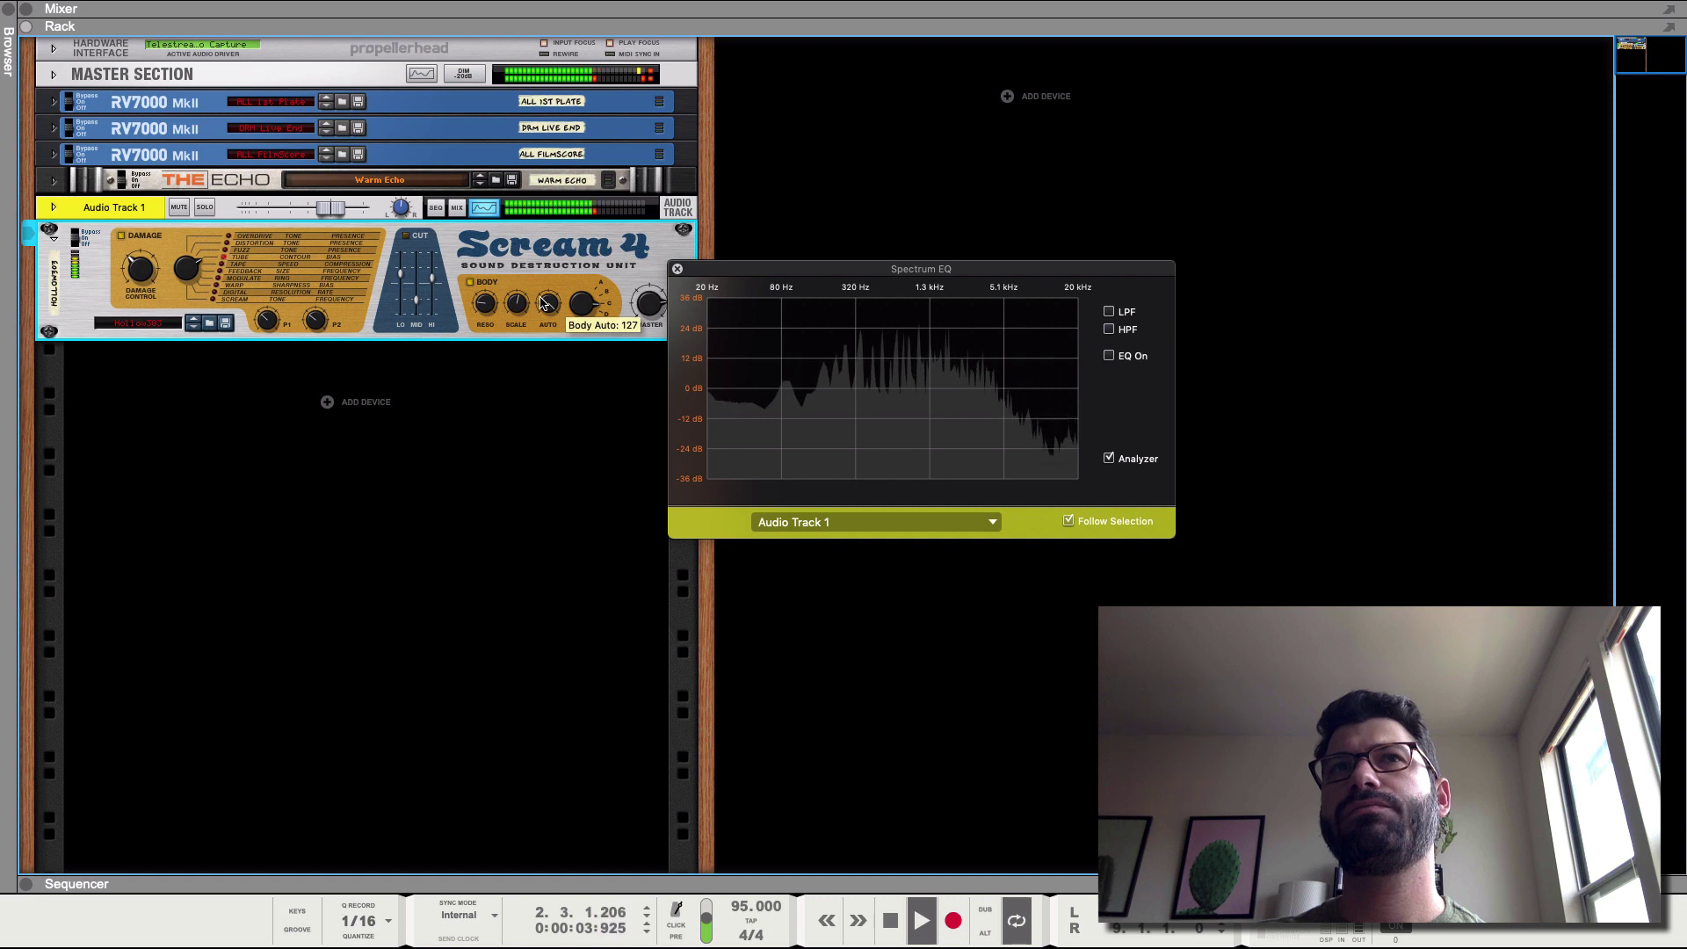
left_click_drag(545, 304, 530, 343)
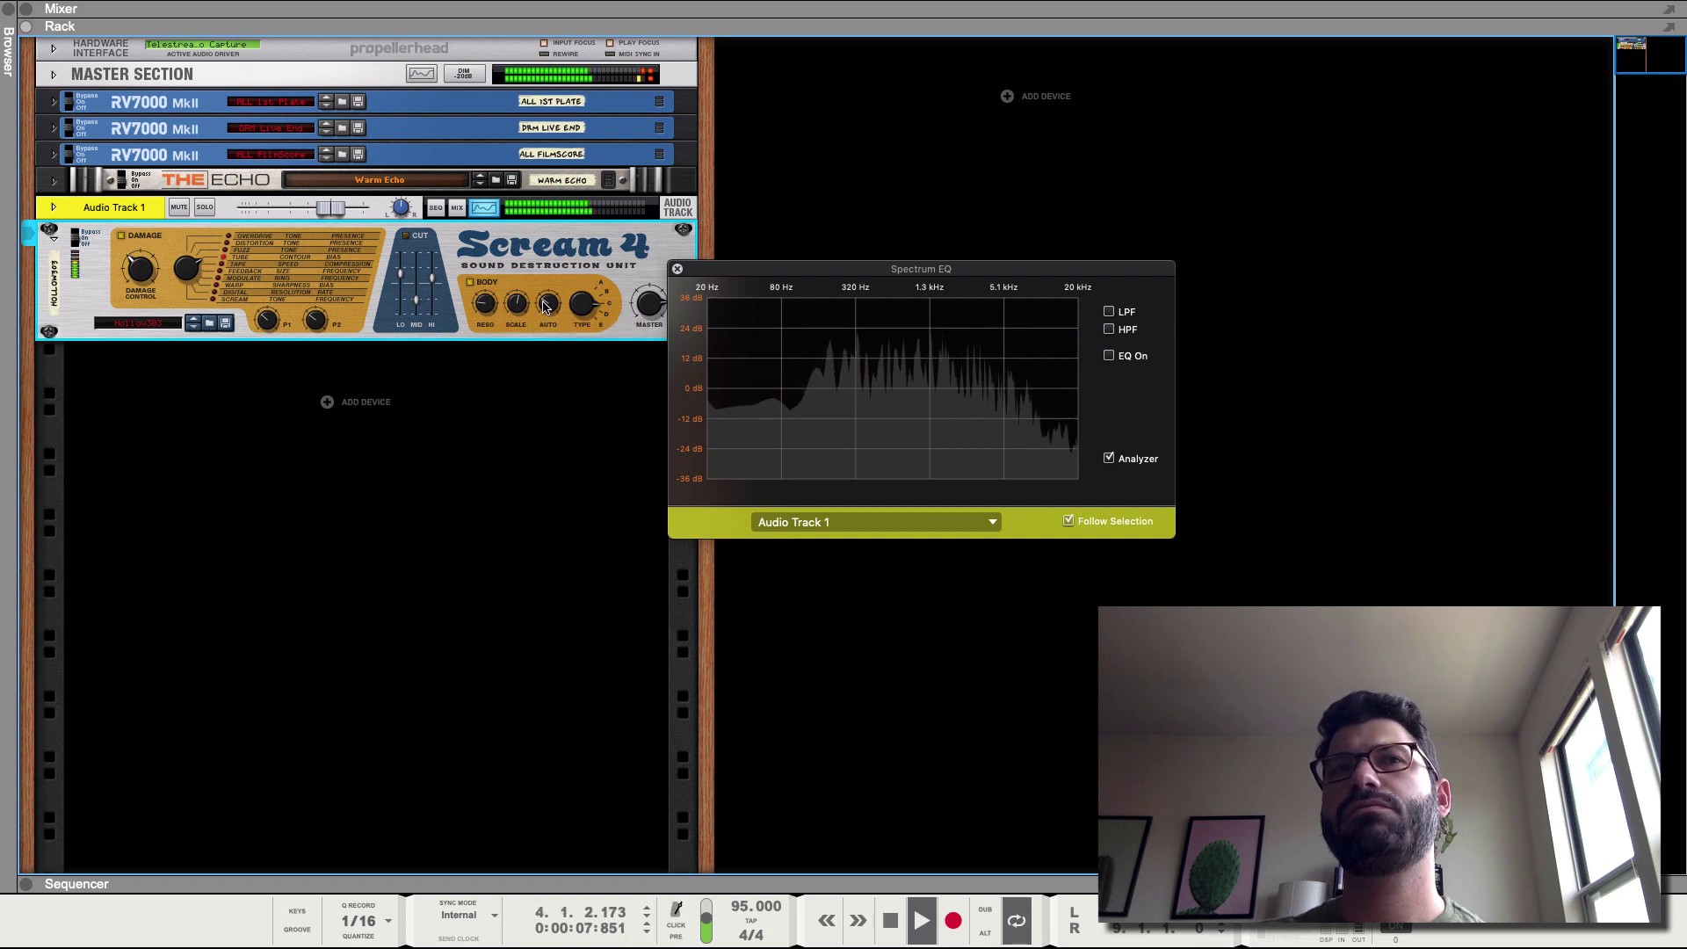
mouse_move(544, 306)
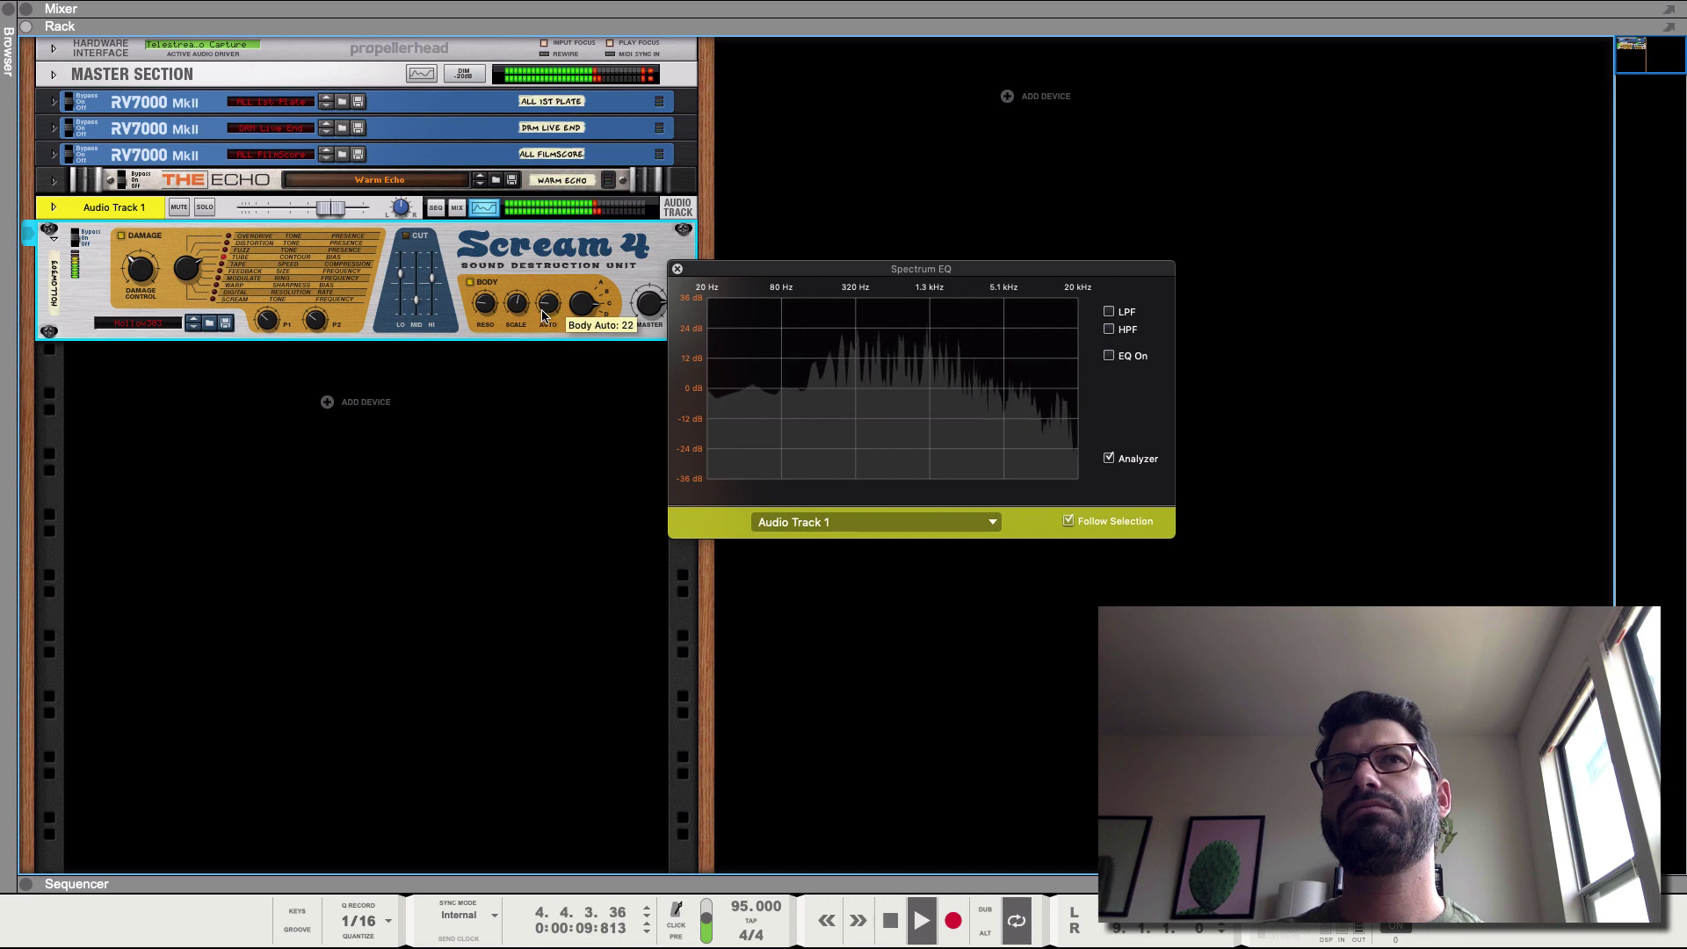
left_click_drag(542, 316, 547, 268)
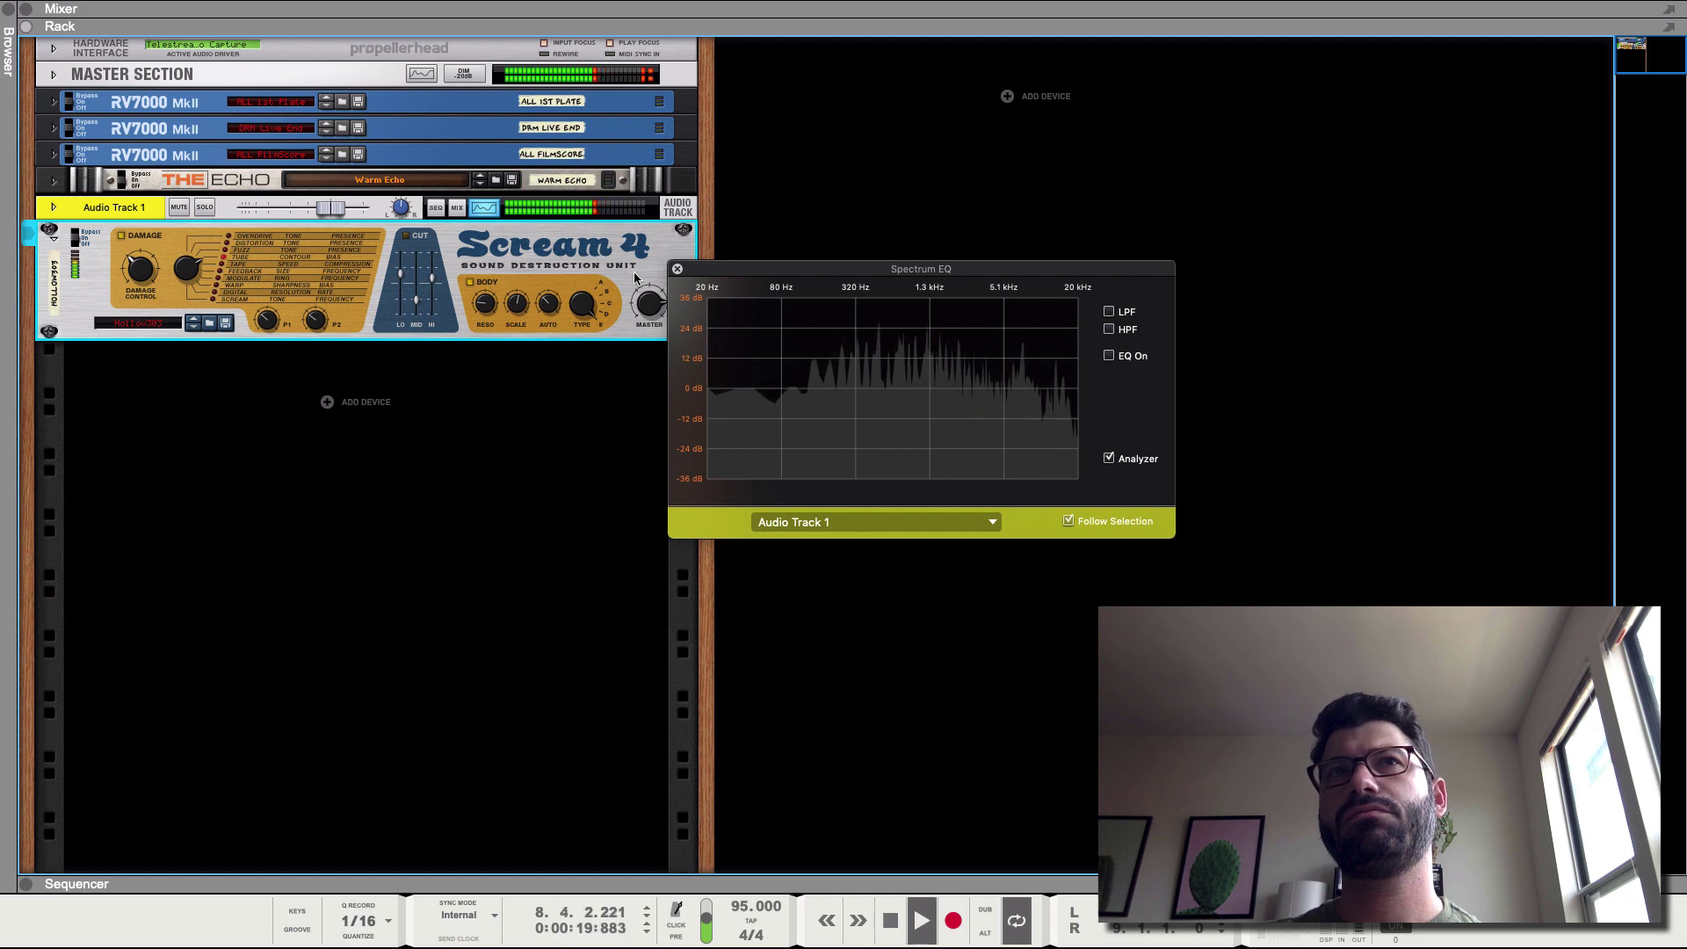
key("space")
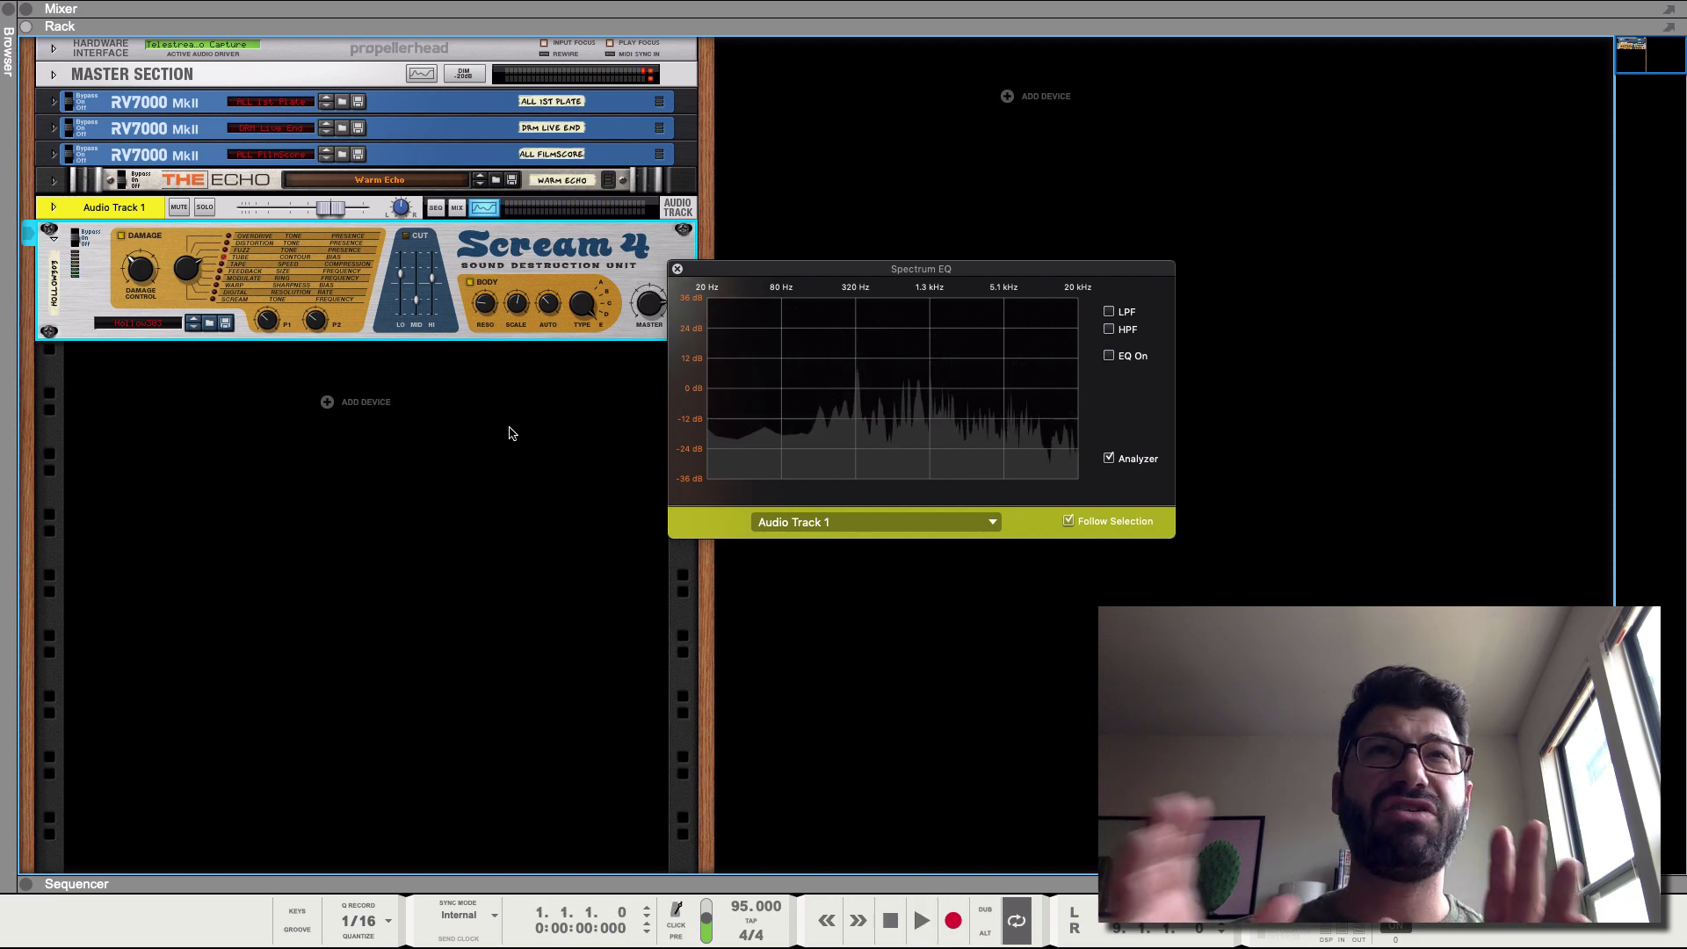
left_click(677, 268)
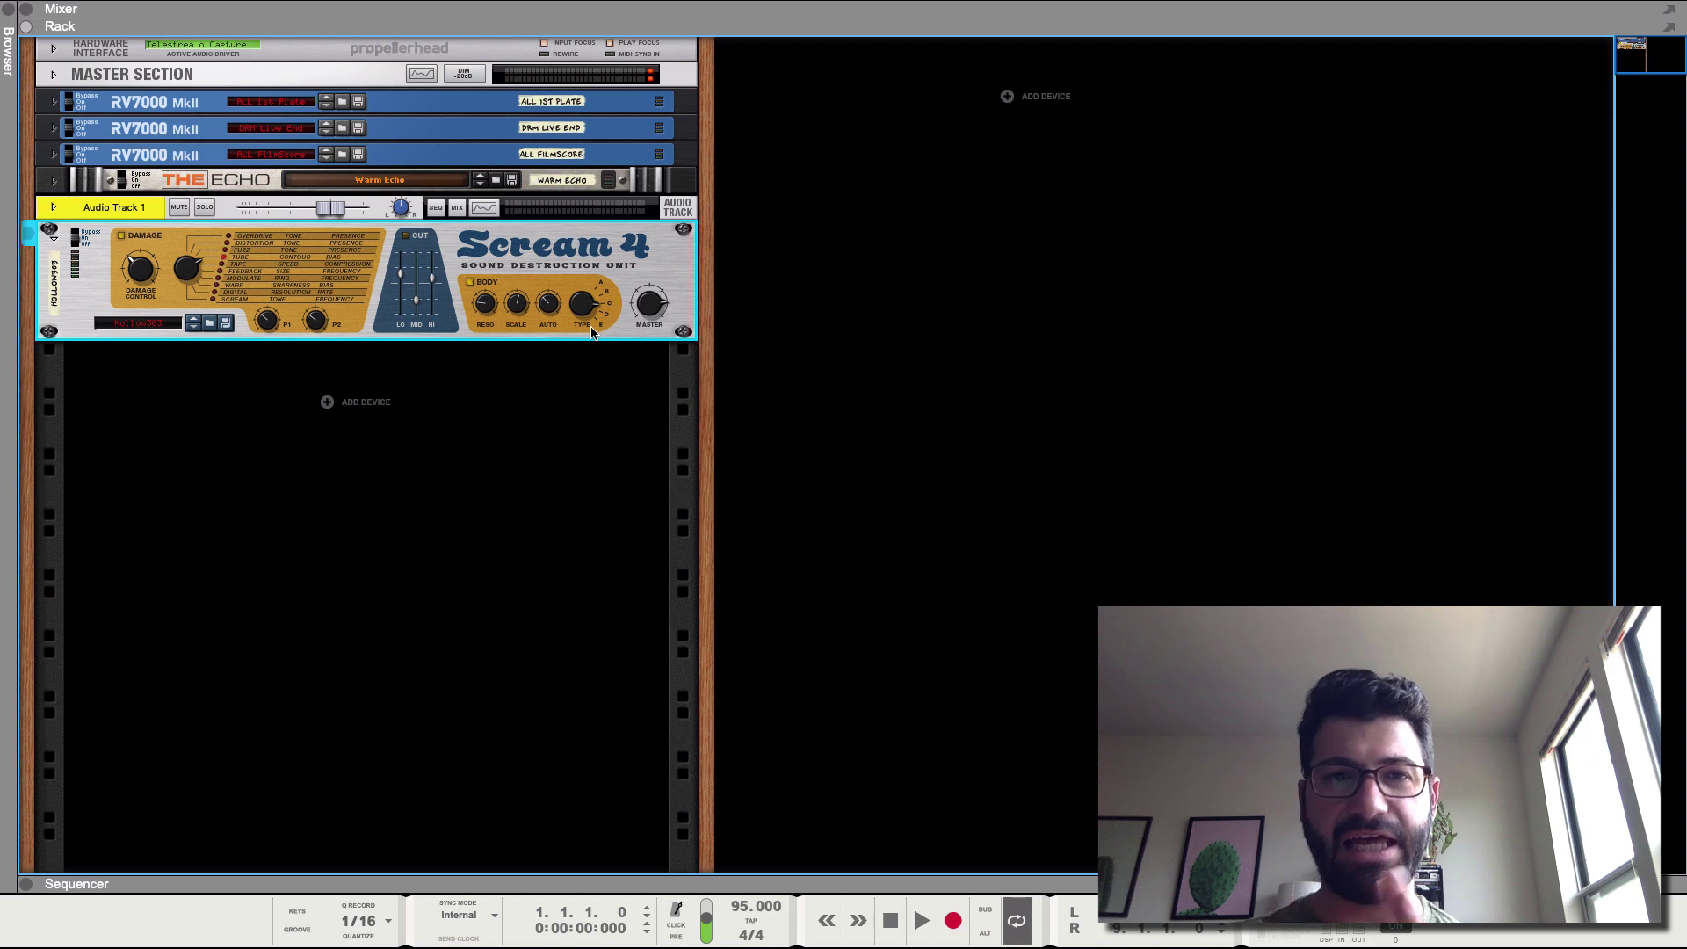
Audition Scream 4 patches during playback, stepping to IronMan1 and loading StratProcessor from the patch list.
left_click(195, 323)
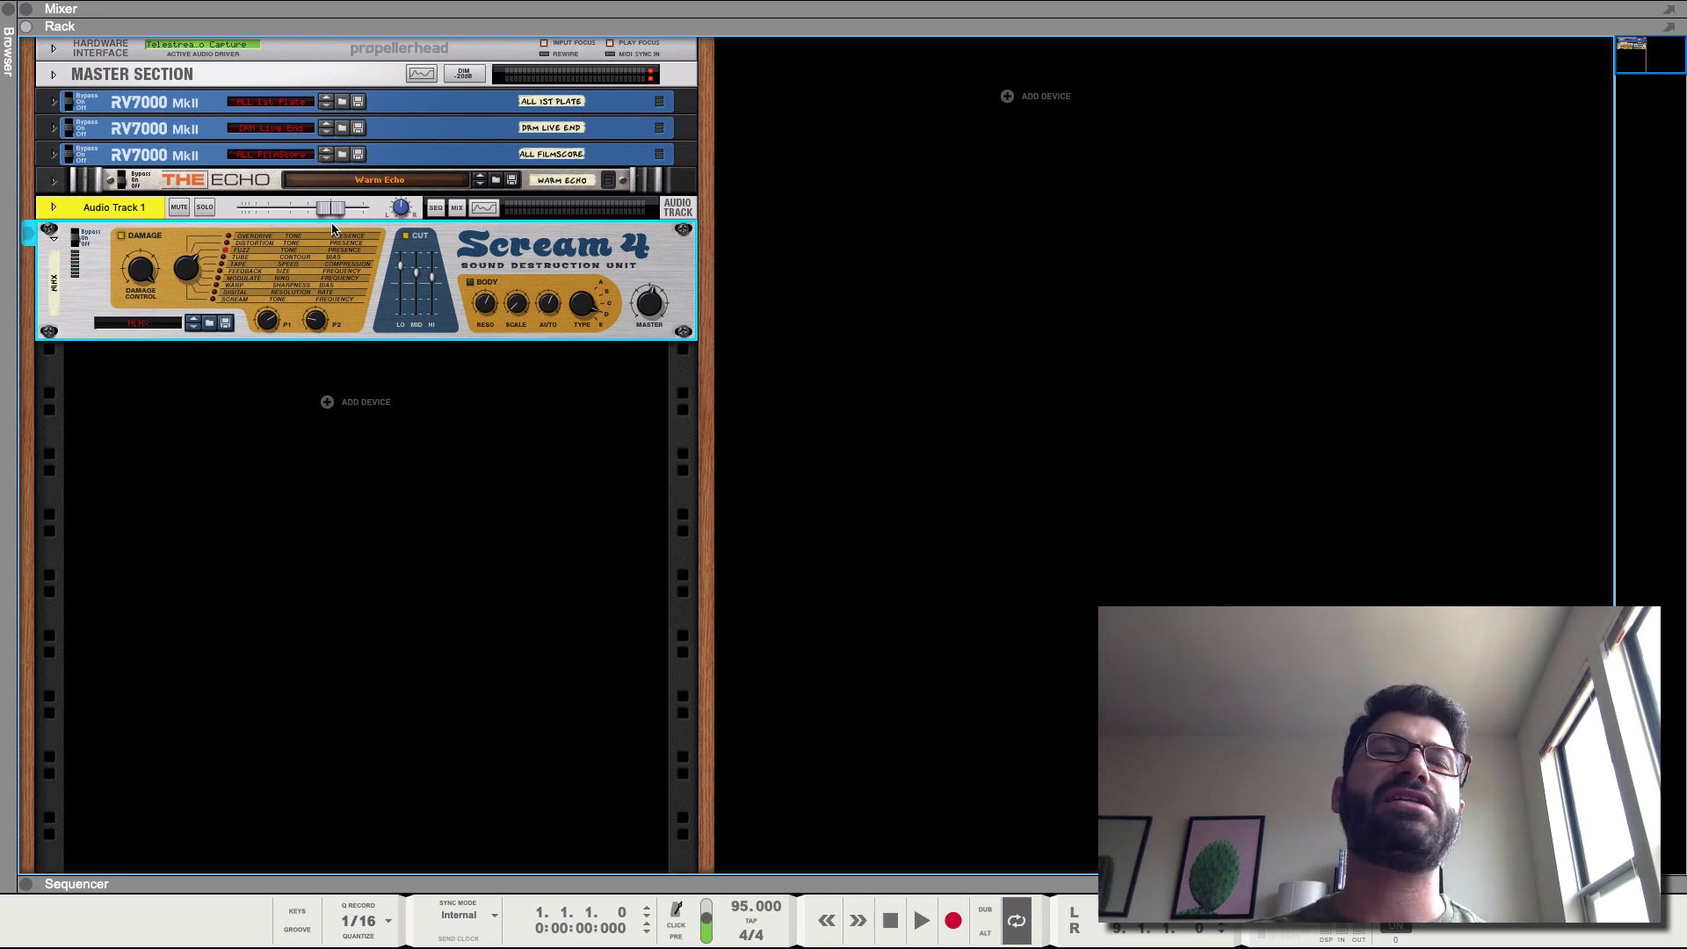
key("space")
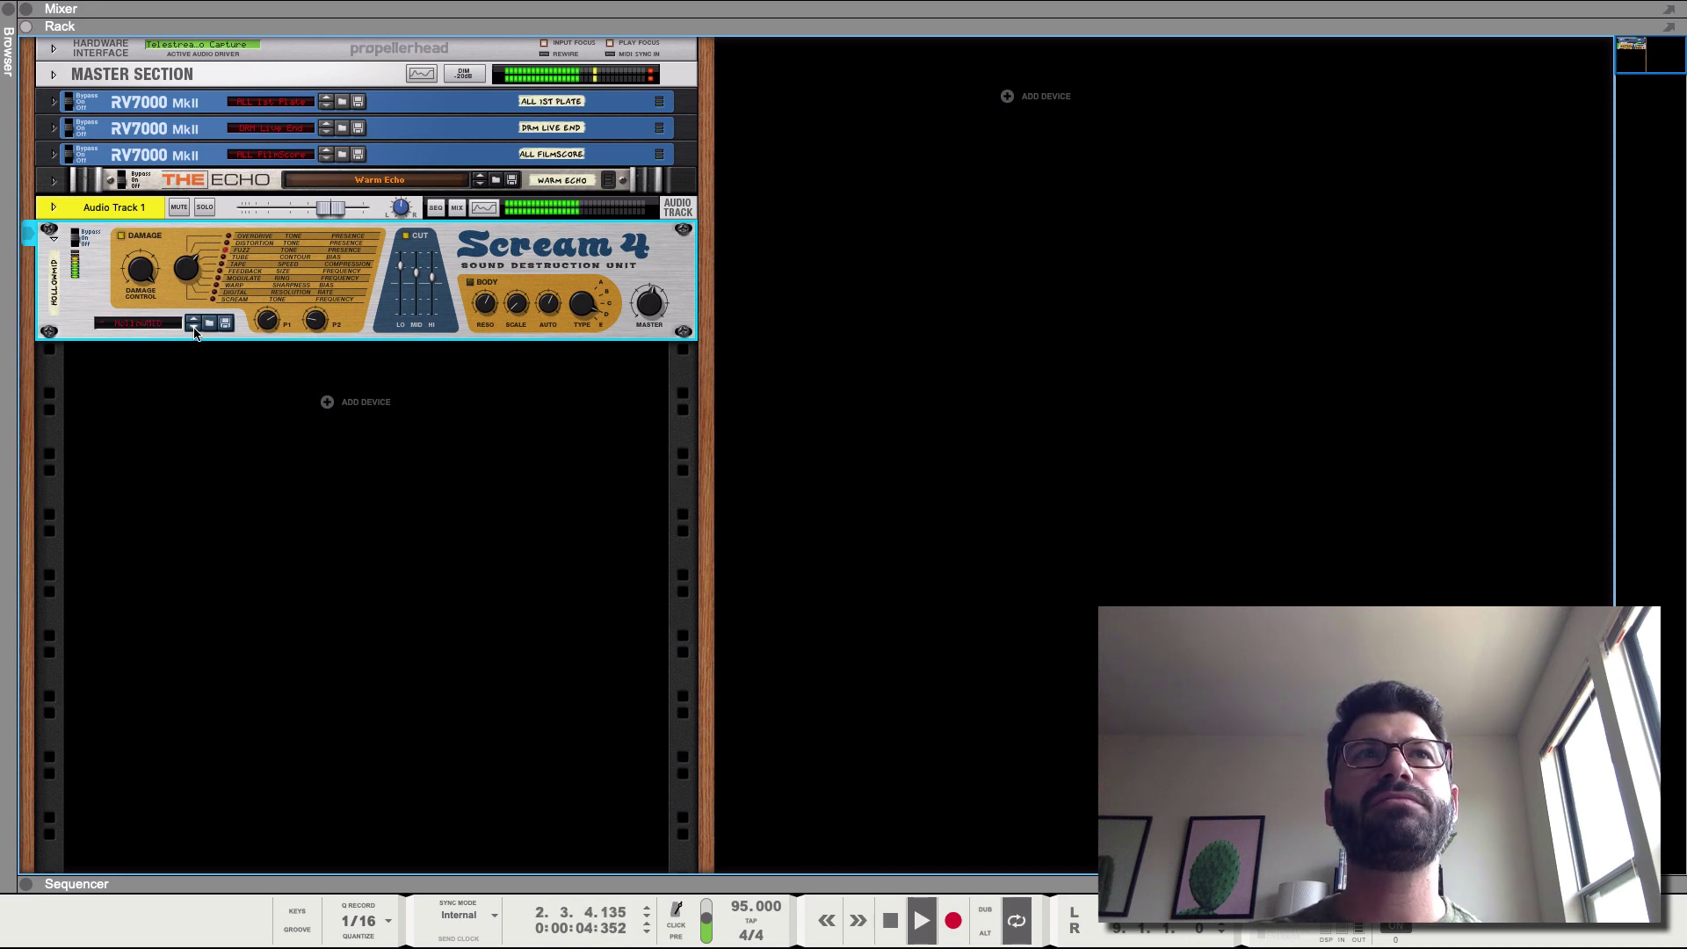
left_click(194, 327)
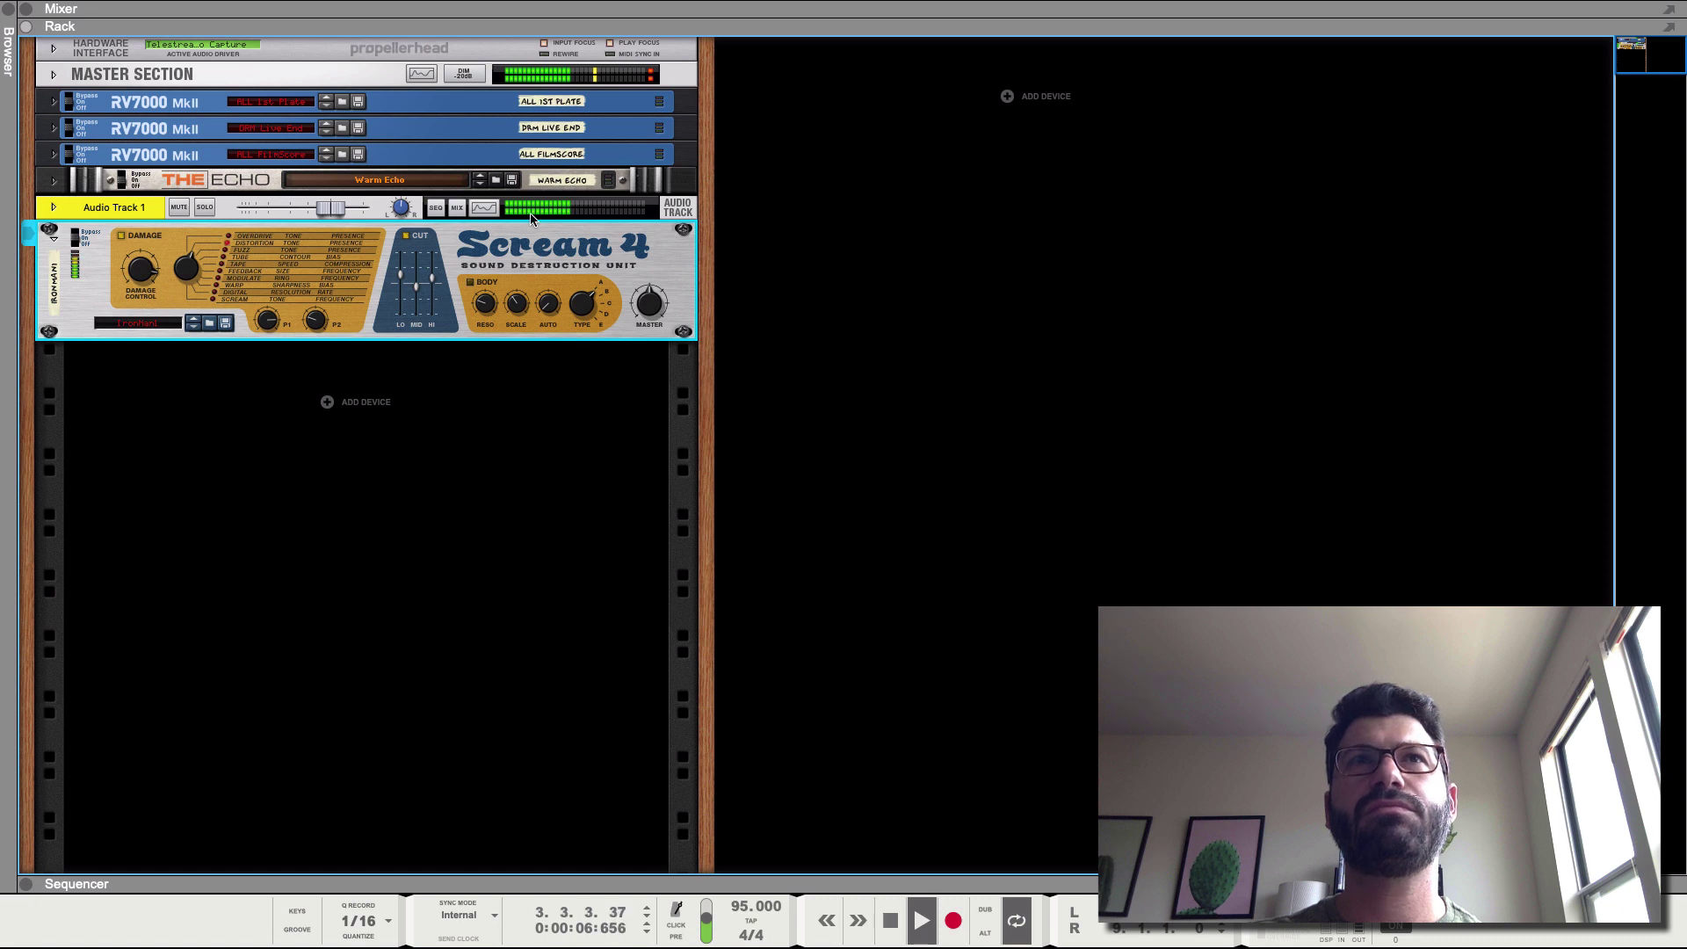
left_click(168, 324)
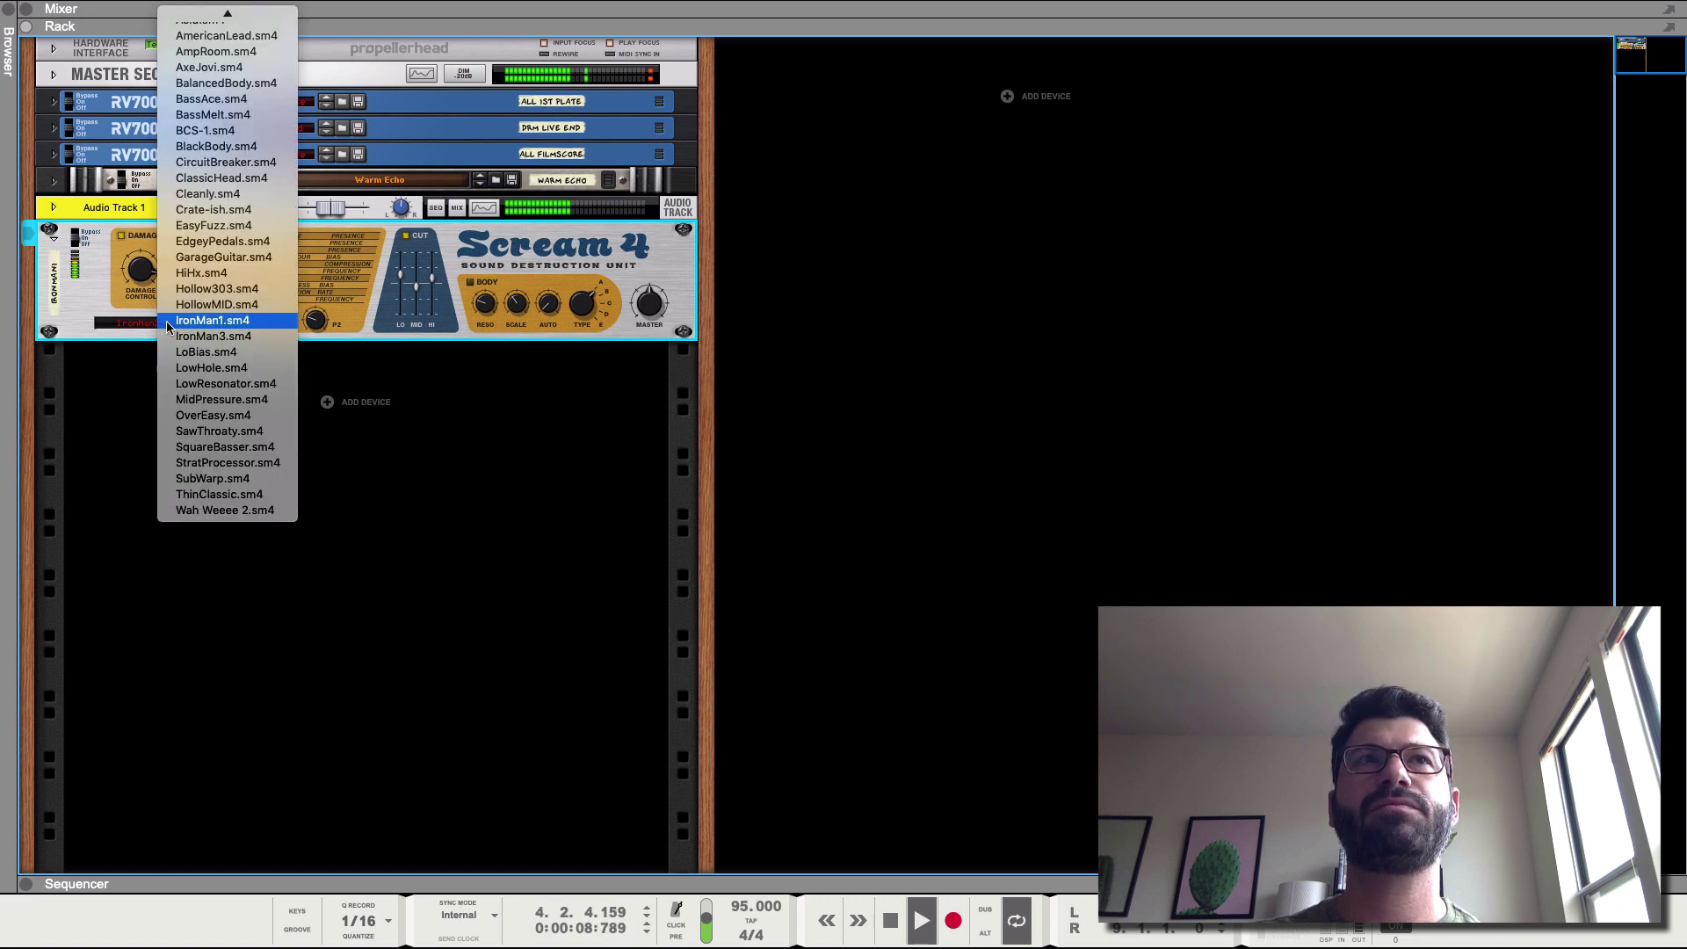
left_click(204, 462)
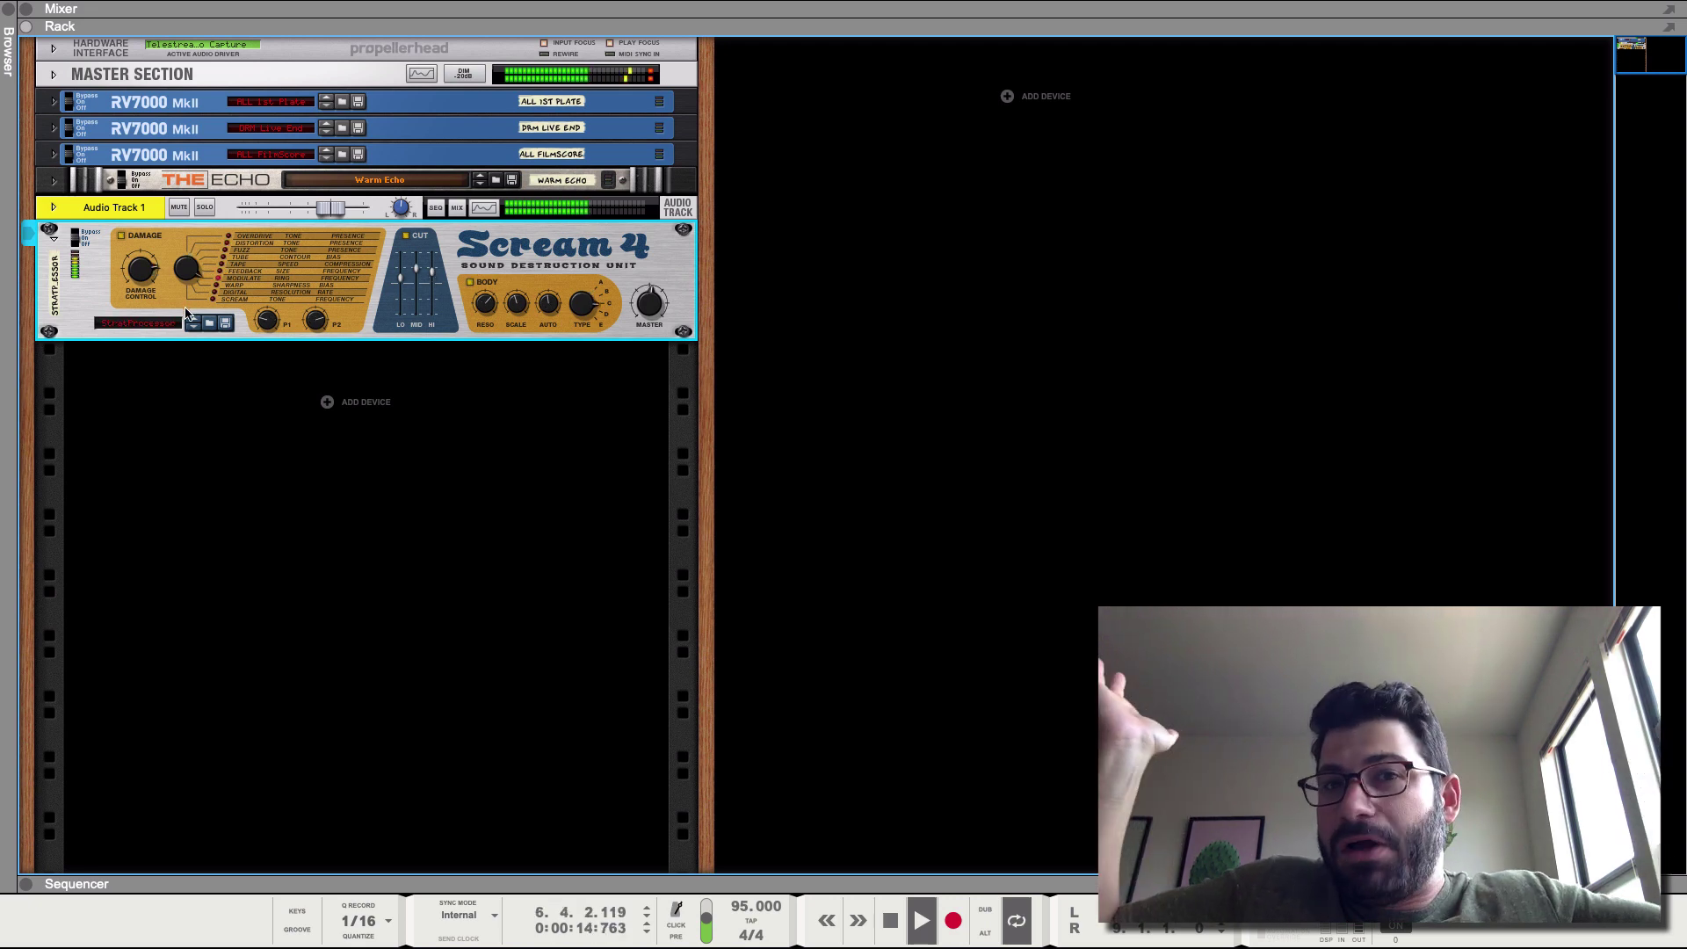
Audition the Wah Weeee 2, SquareBasser and EasyFuzz patches on Scream 4 during playback, and stop playback.
right_click(131, 335)
left_click(124, 327)
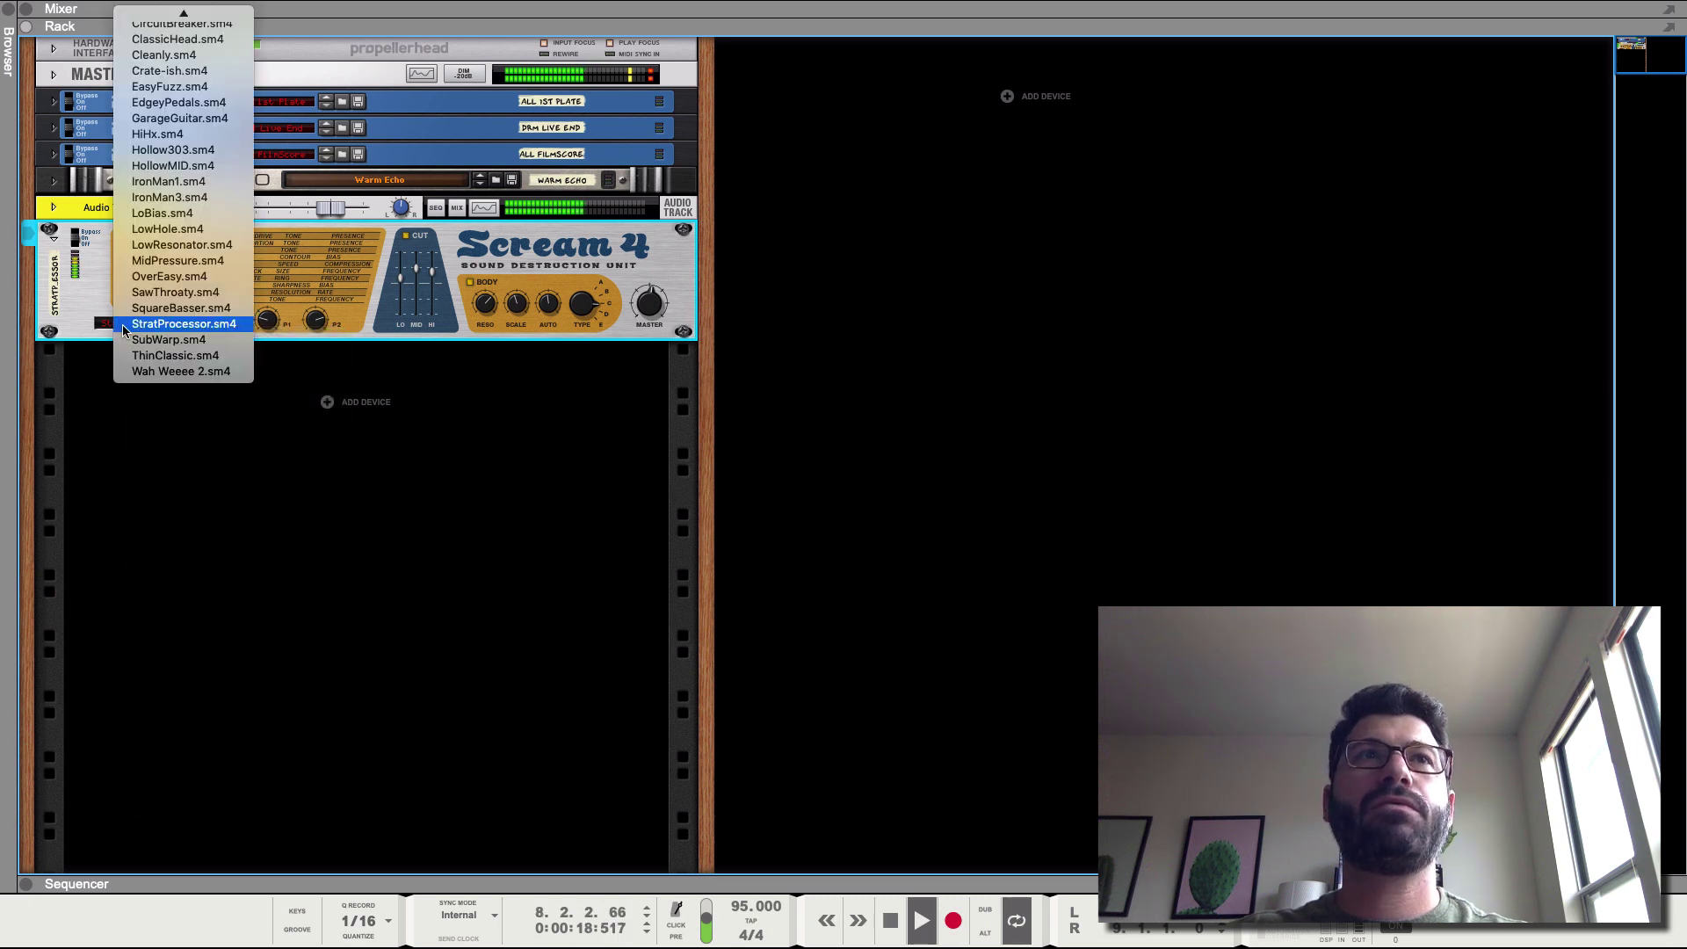
left_click(167, 373)
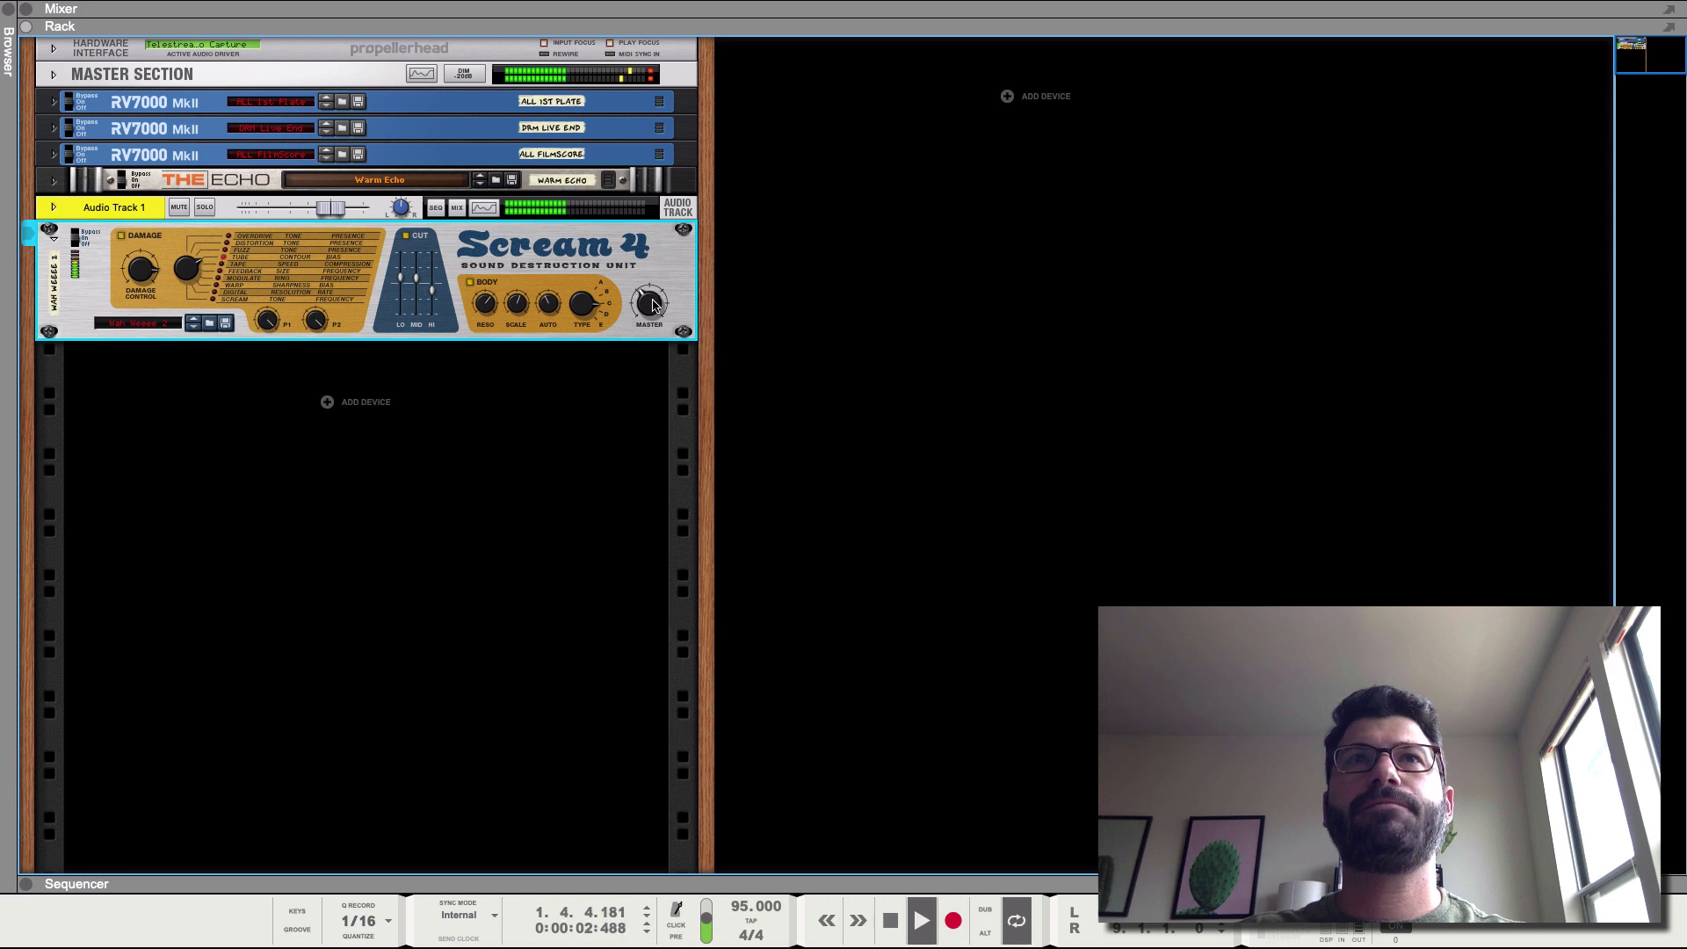
left_click(124, 327)
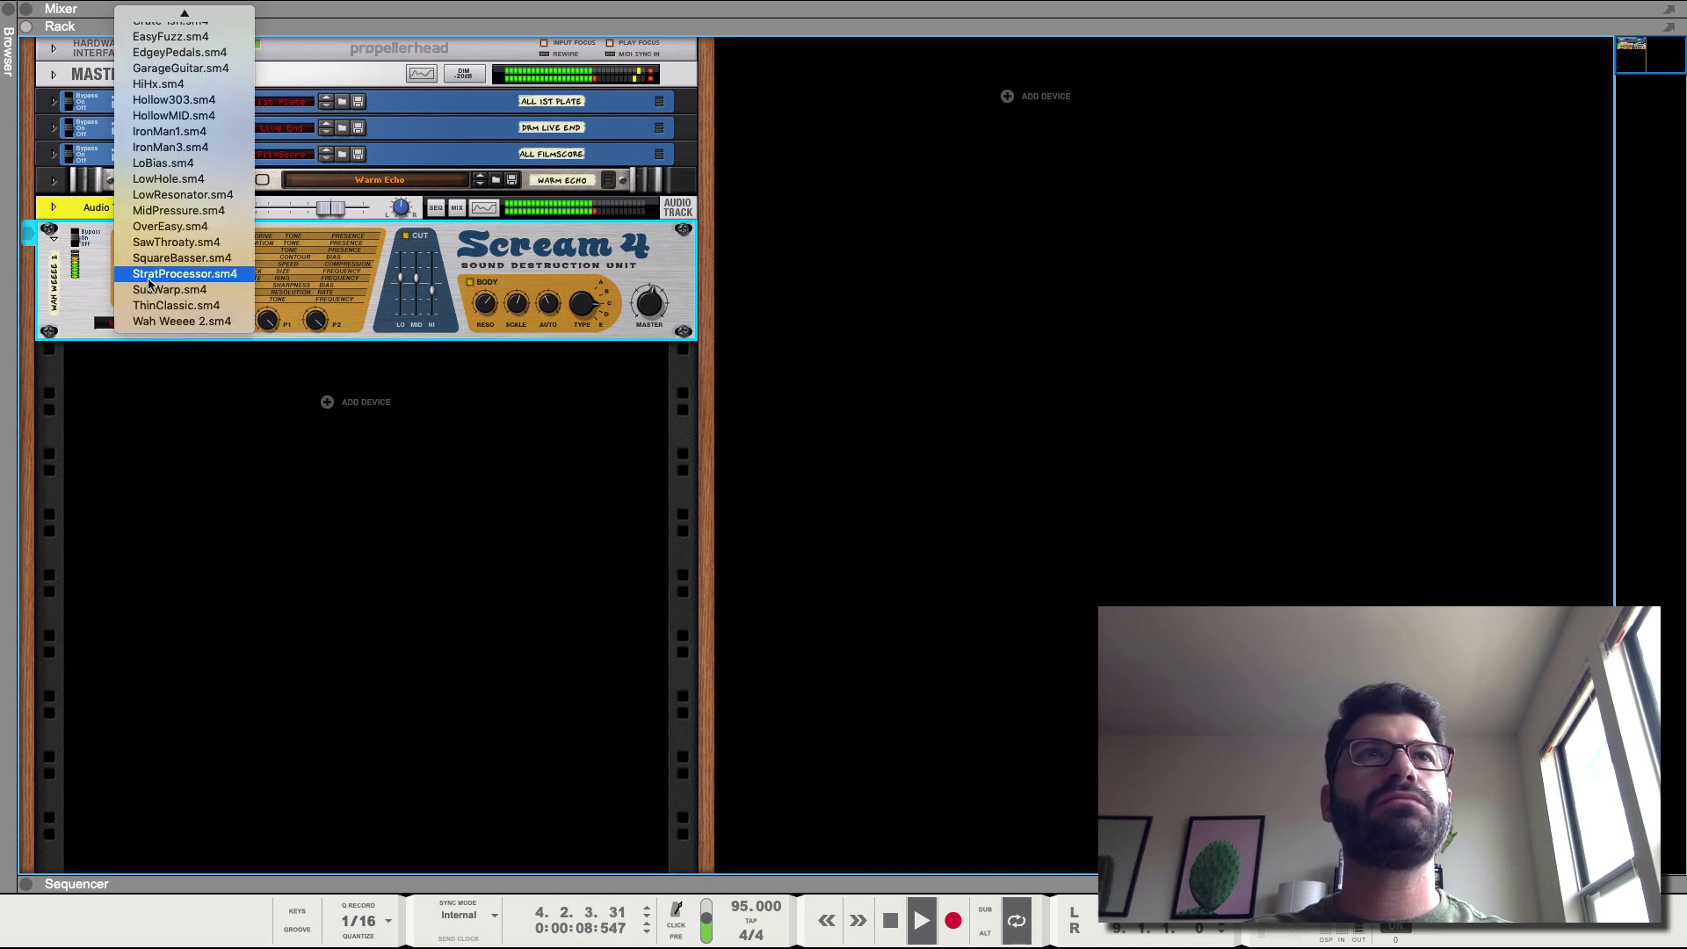
left_click(173, 258)
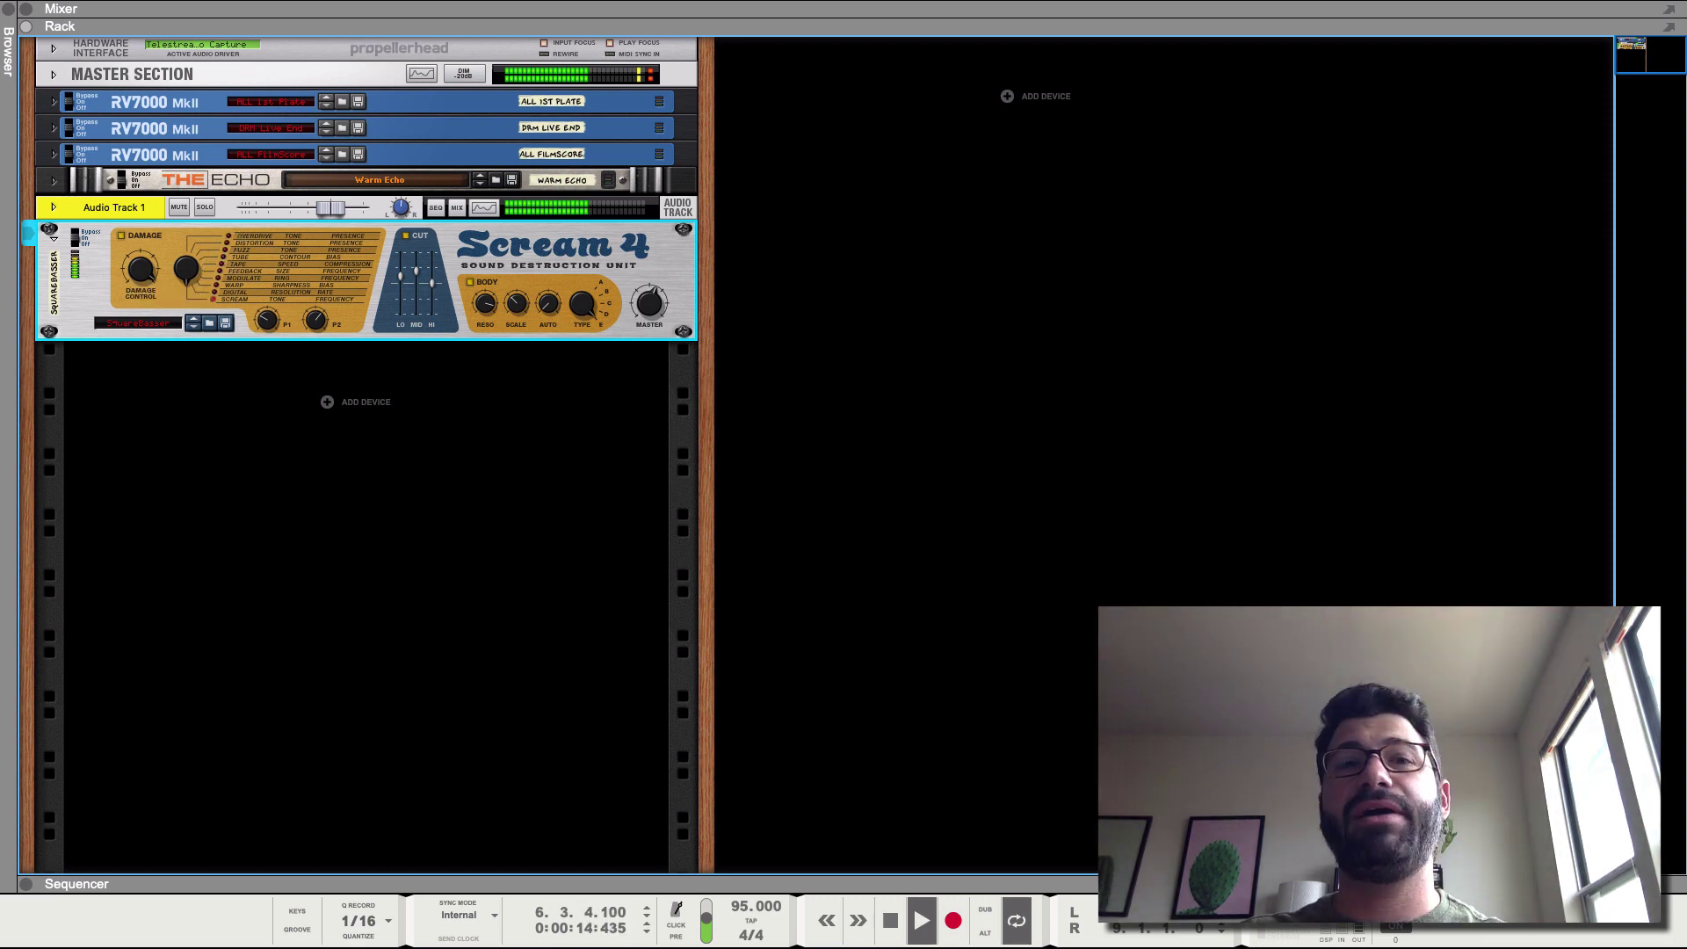
left_click(139, 324)
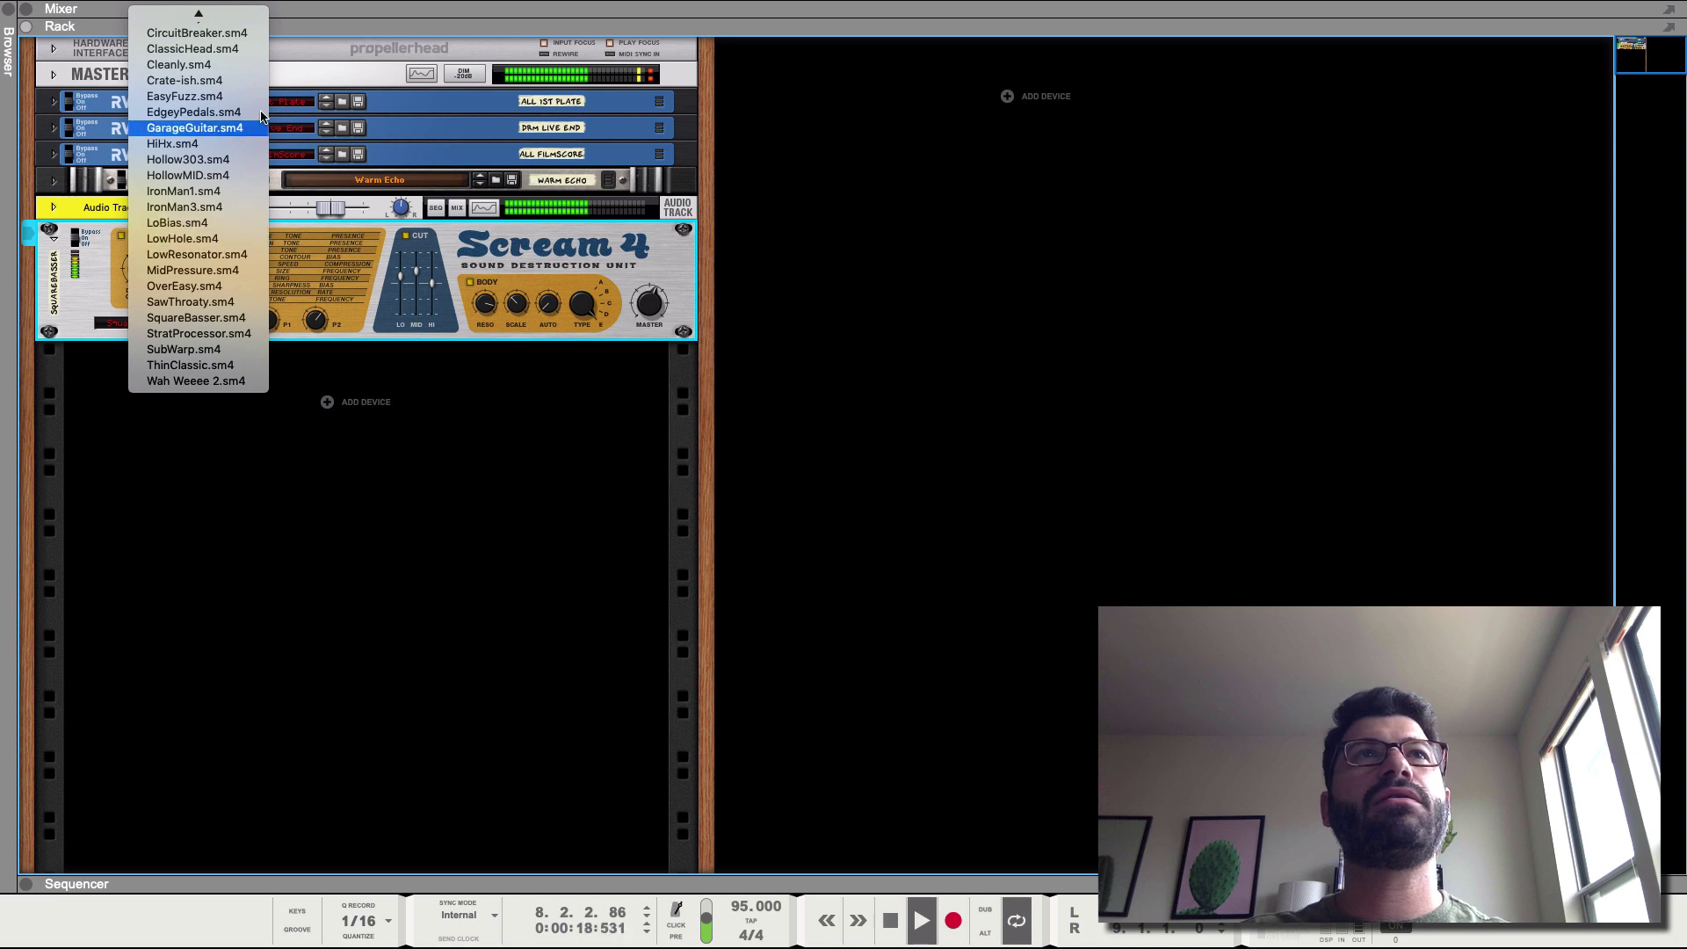
left_click(185, 96)
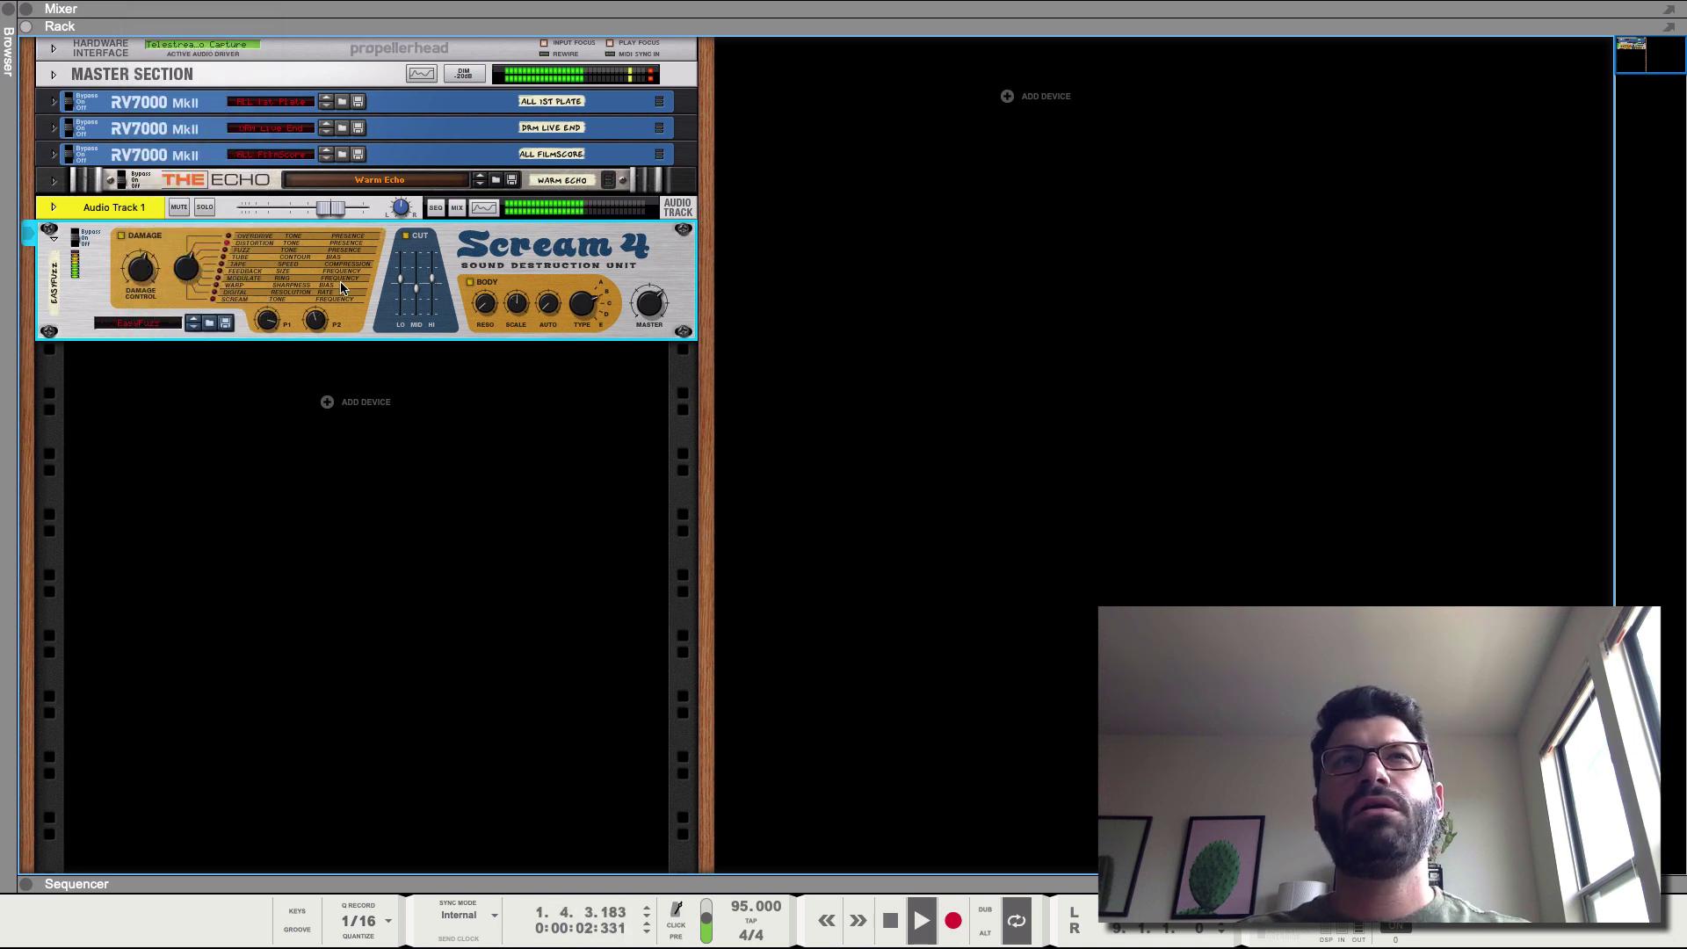
key("space")
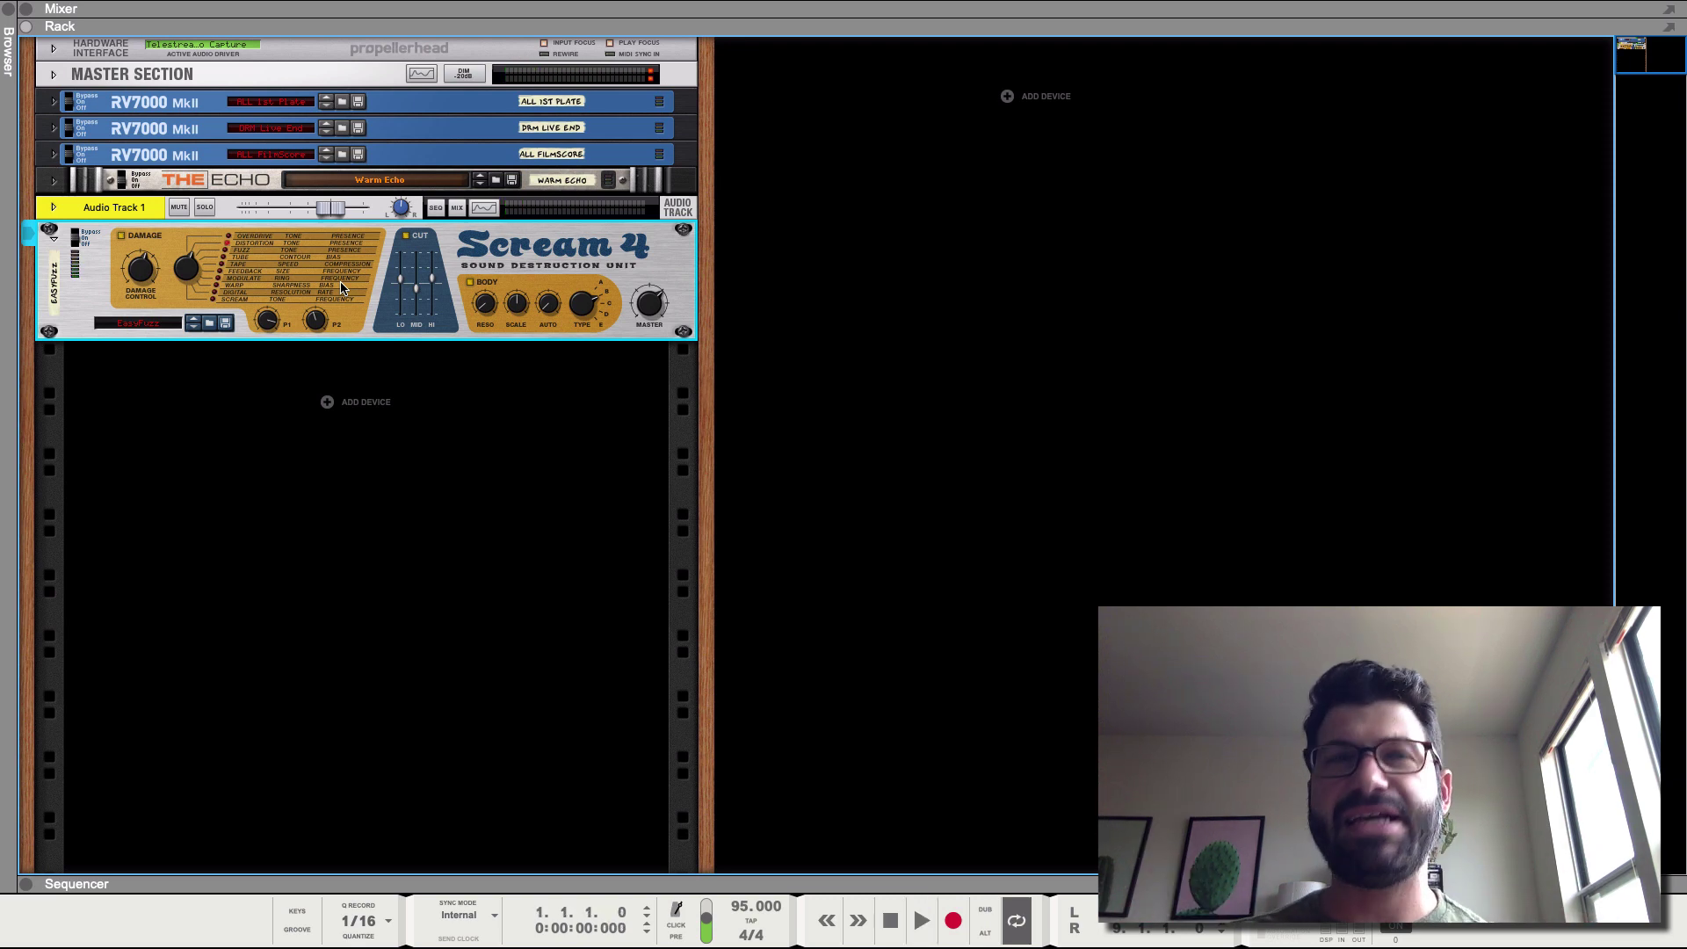
Browse the Scream 4 patches to the Warm Saturation folder, load 70s Lofi, and close the patch browser.
left_click(130, 326)
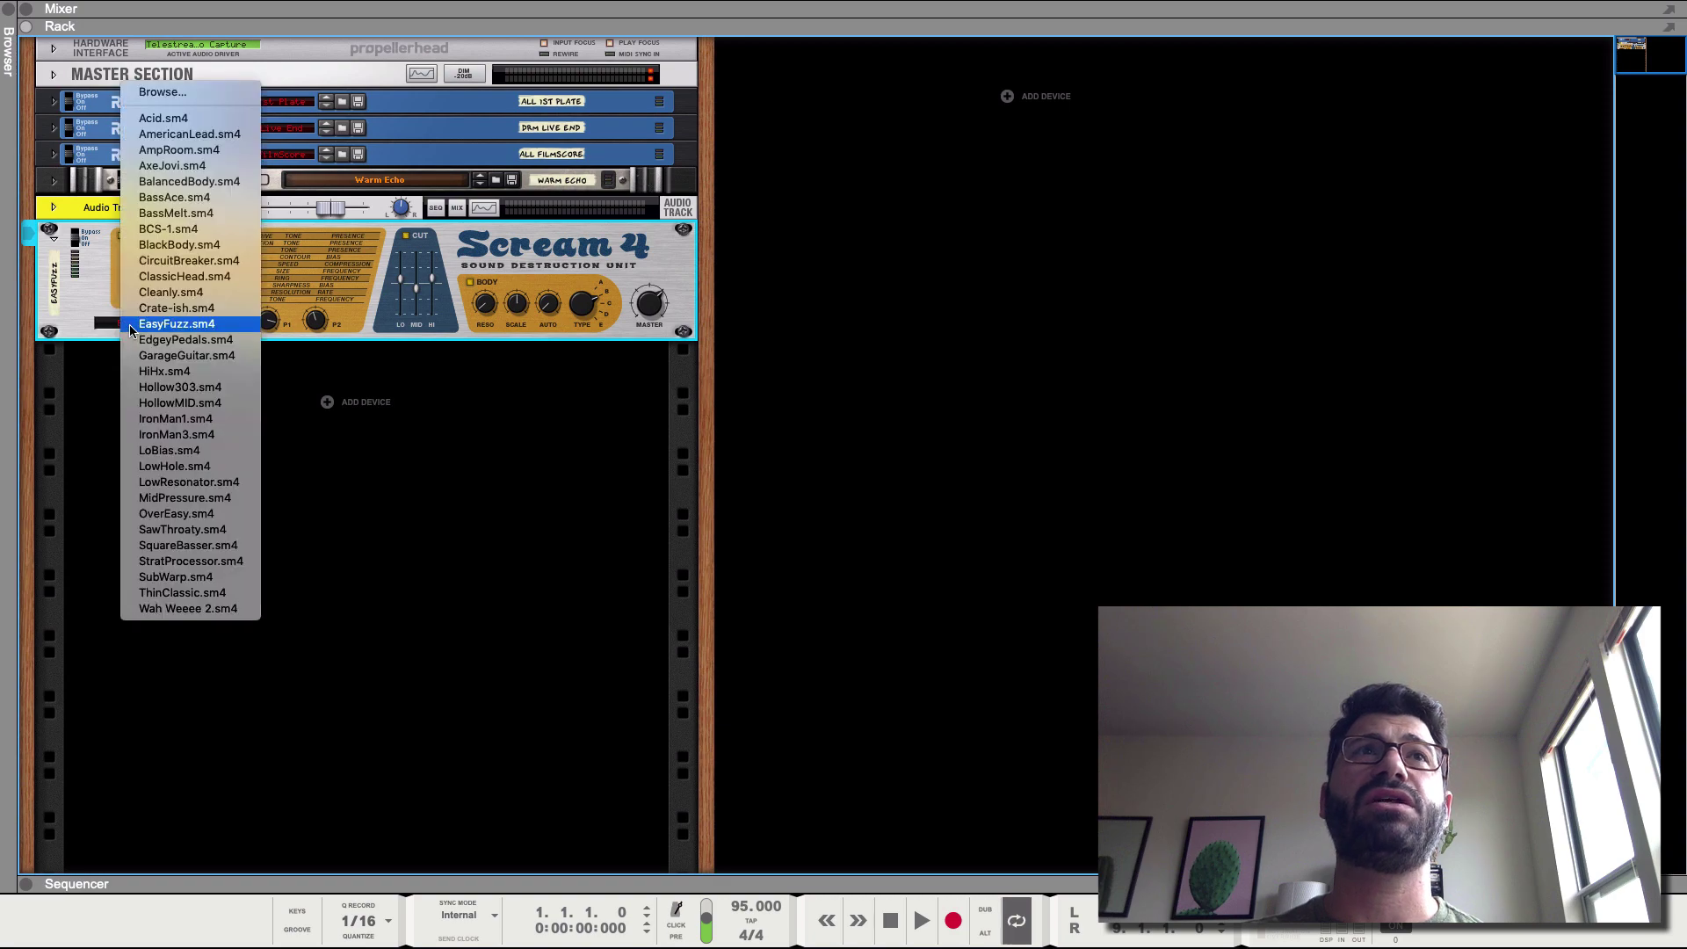
left_click(194, 92)
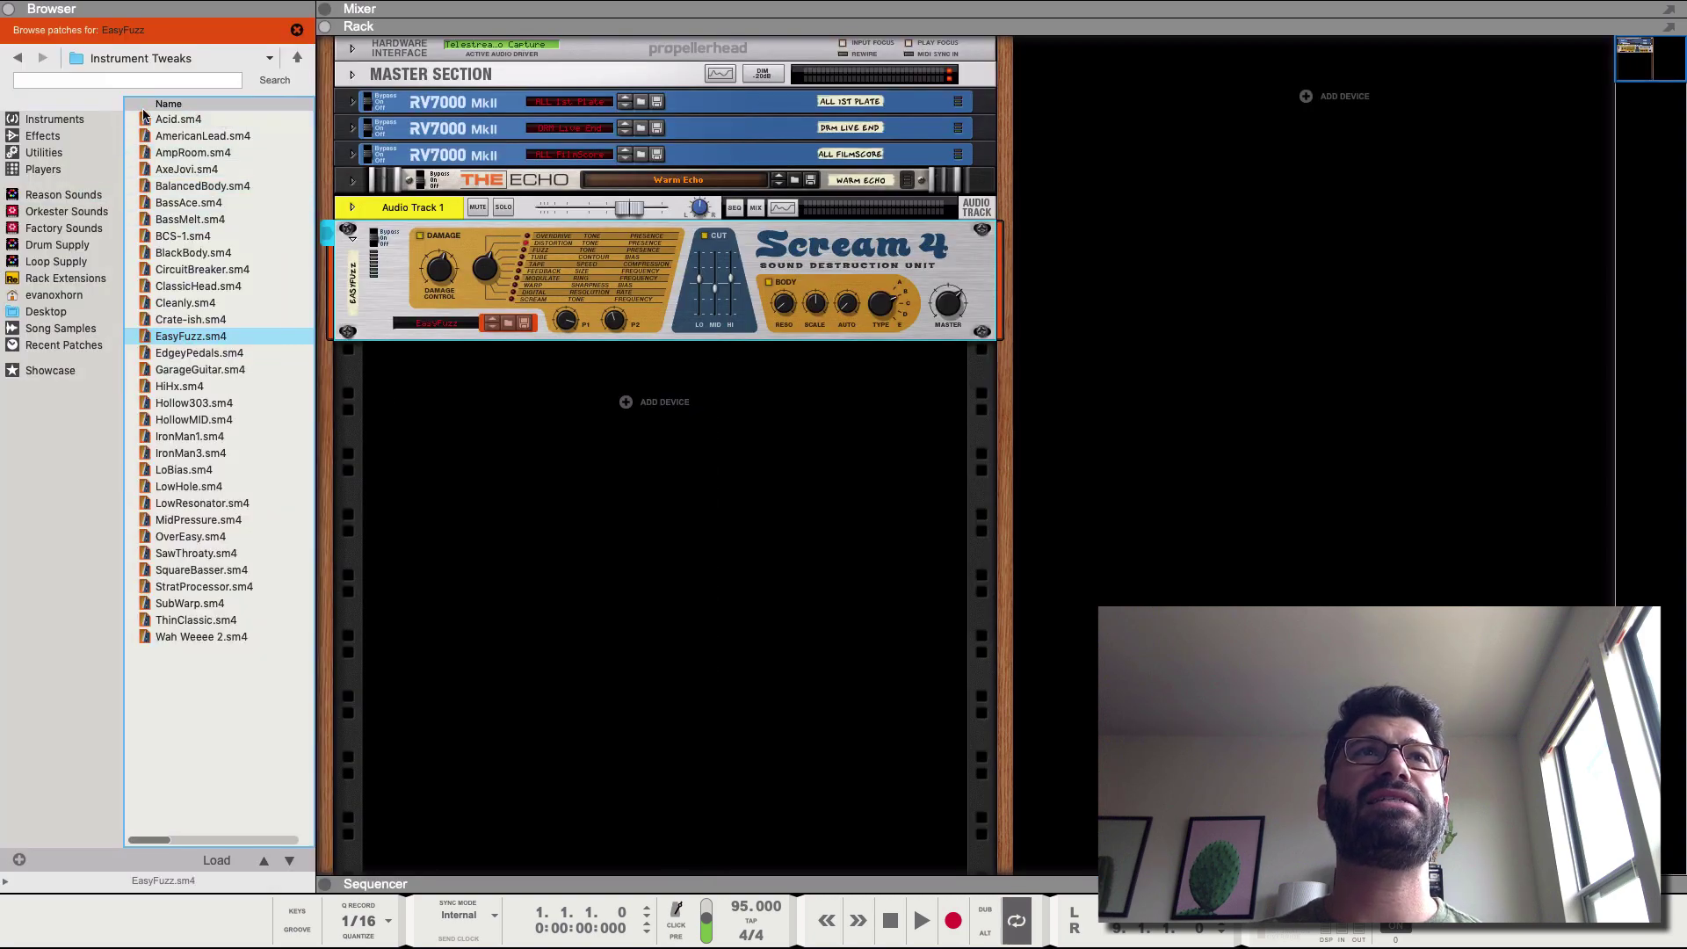
left_click(297, 57)
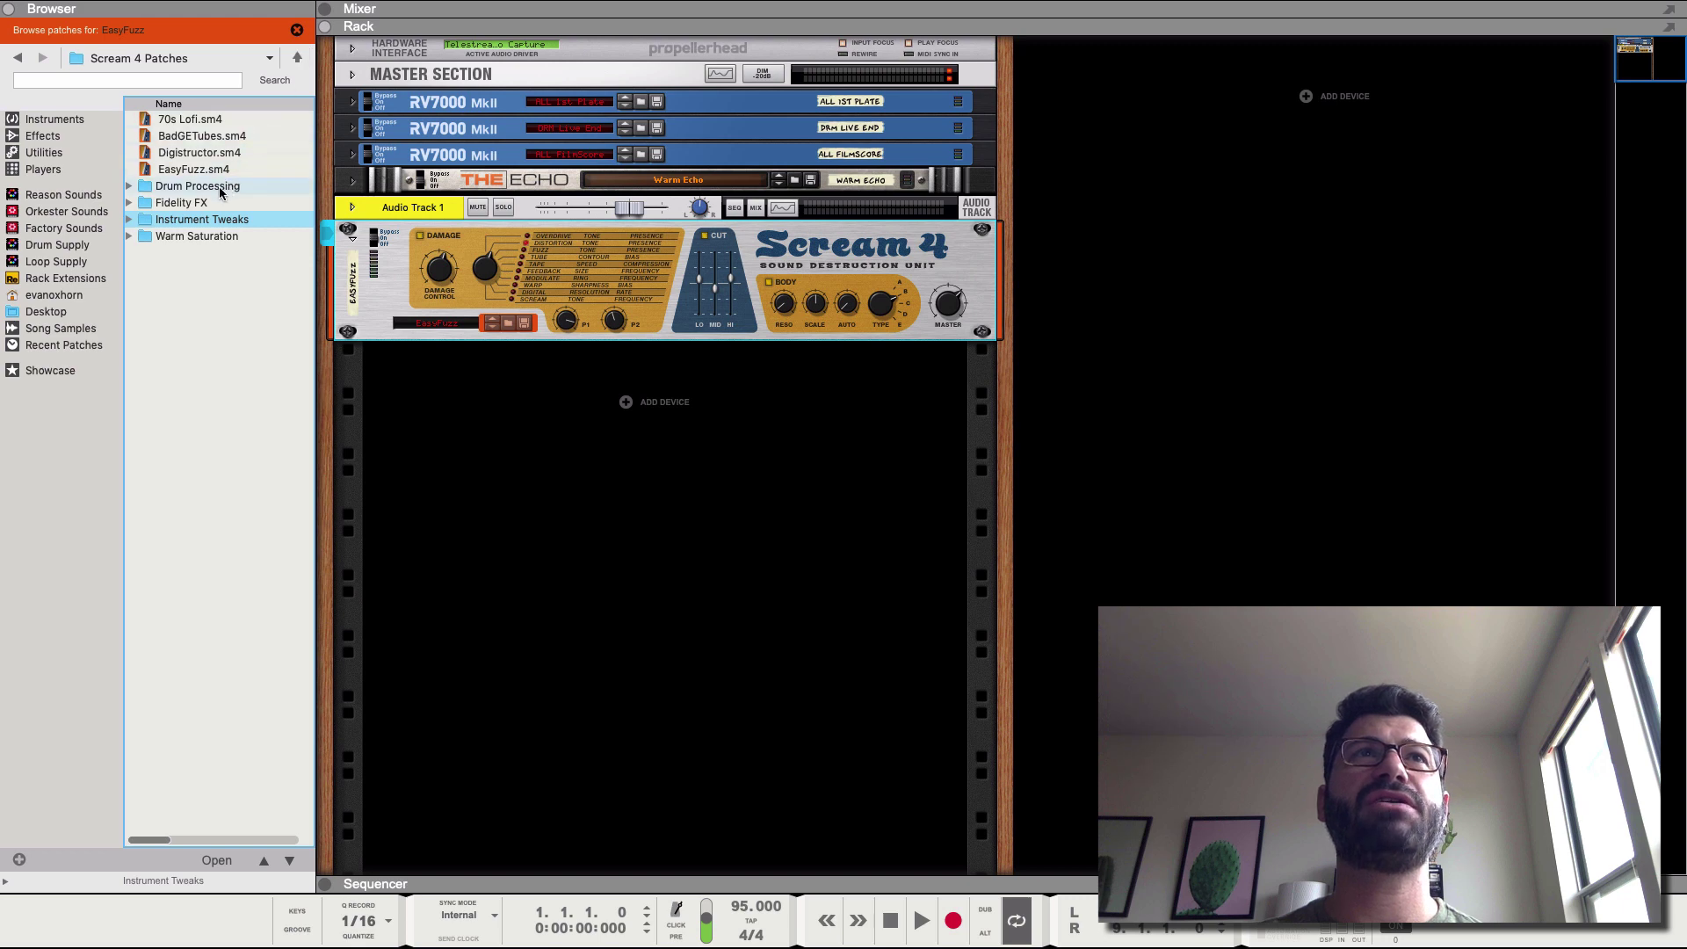
double_click(193, 236)
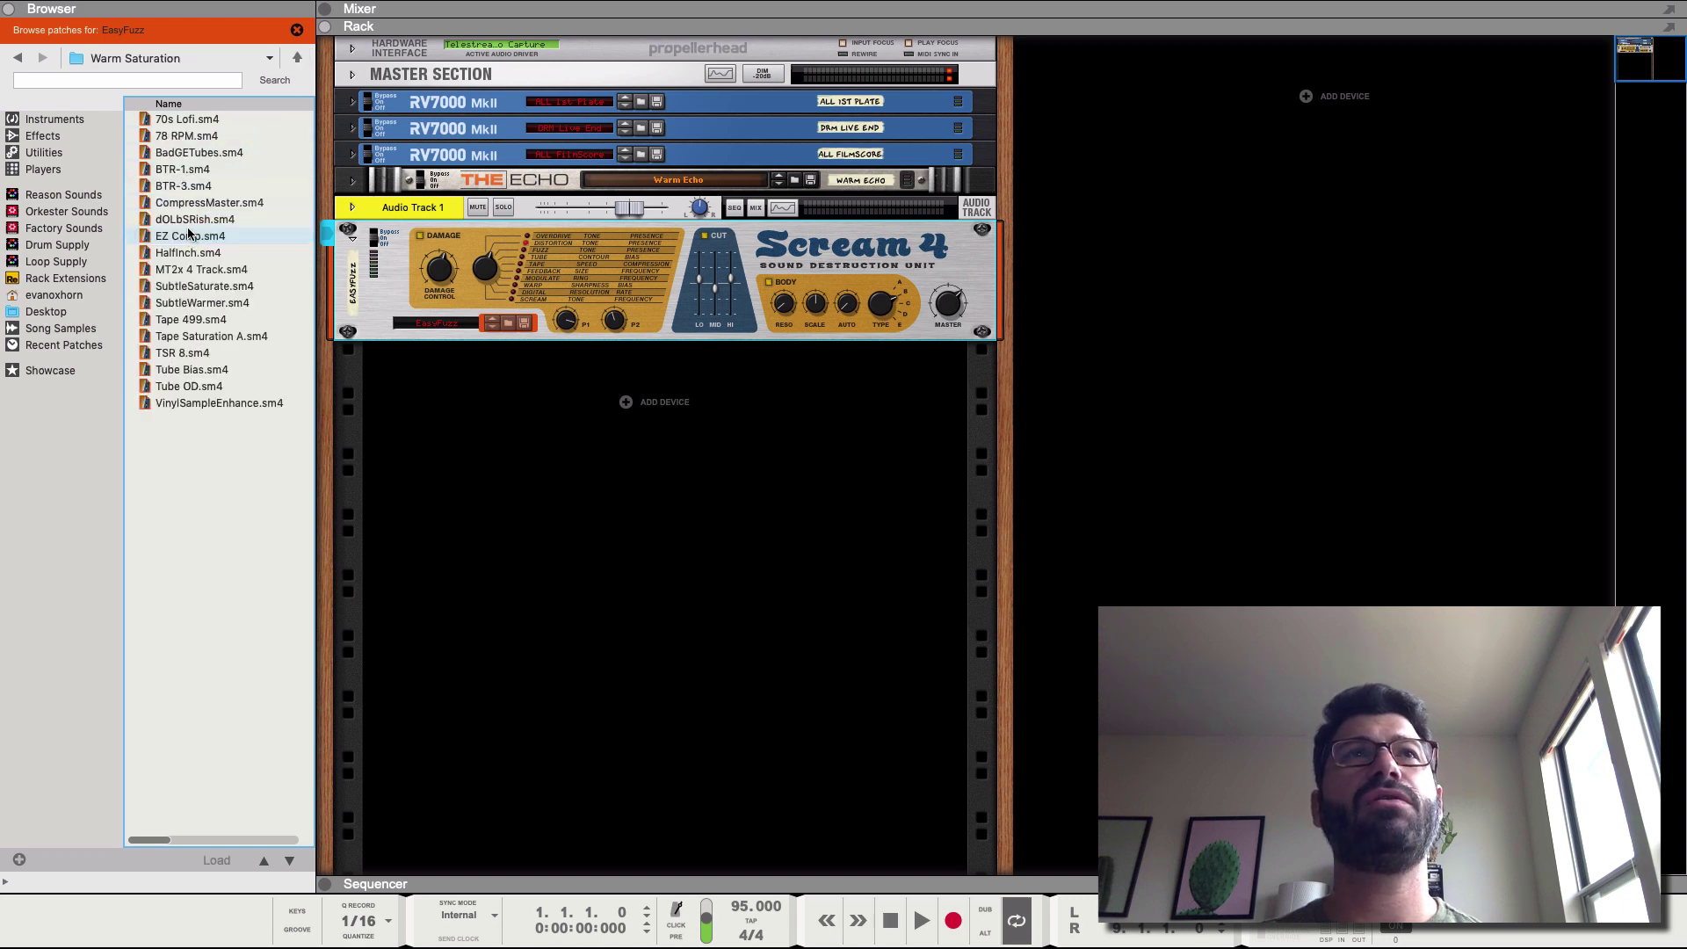
left_click(193, 120)
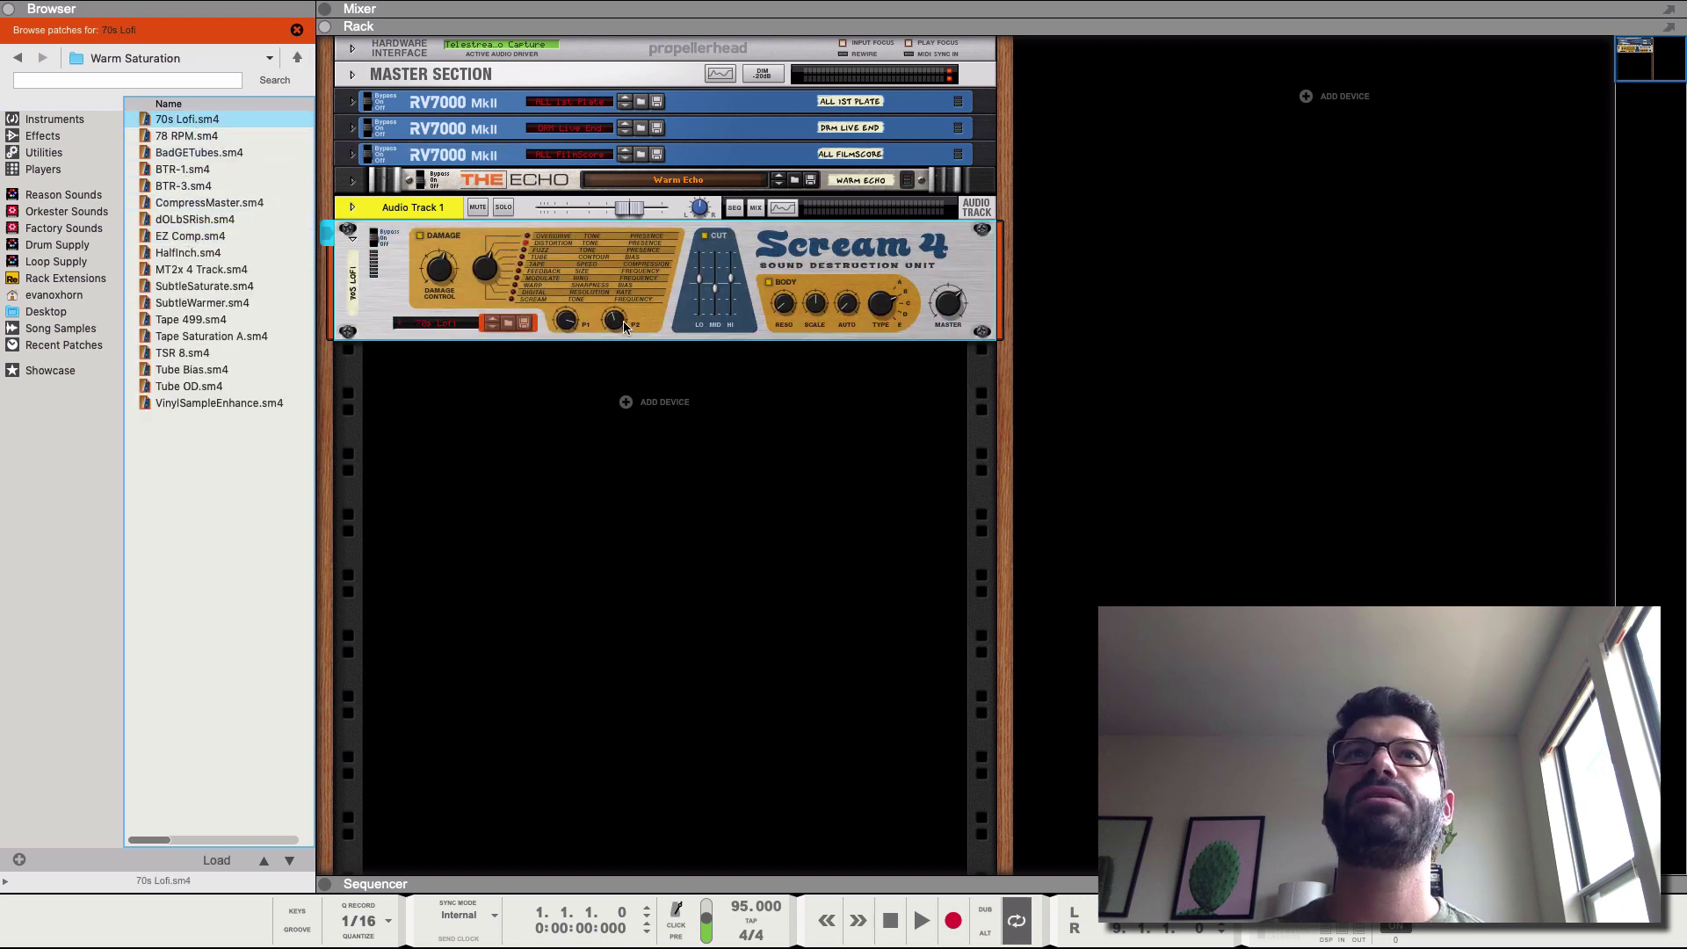
left_click(296, 29)
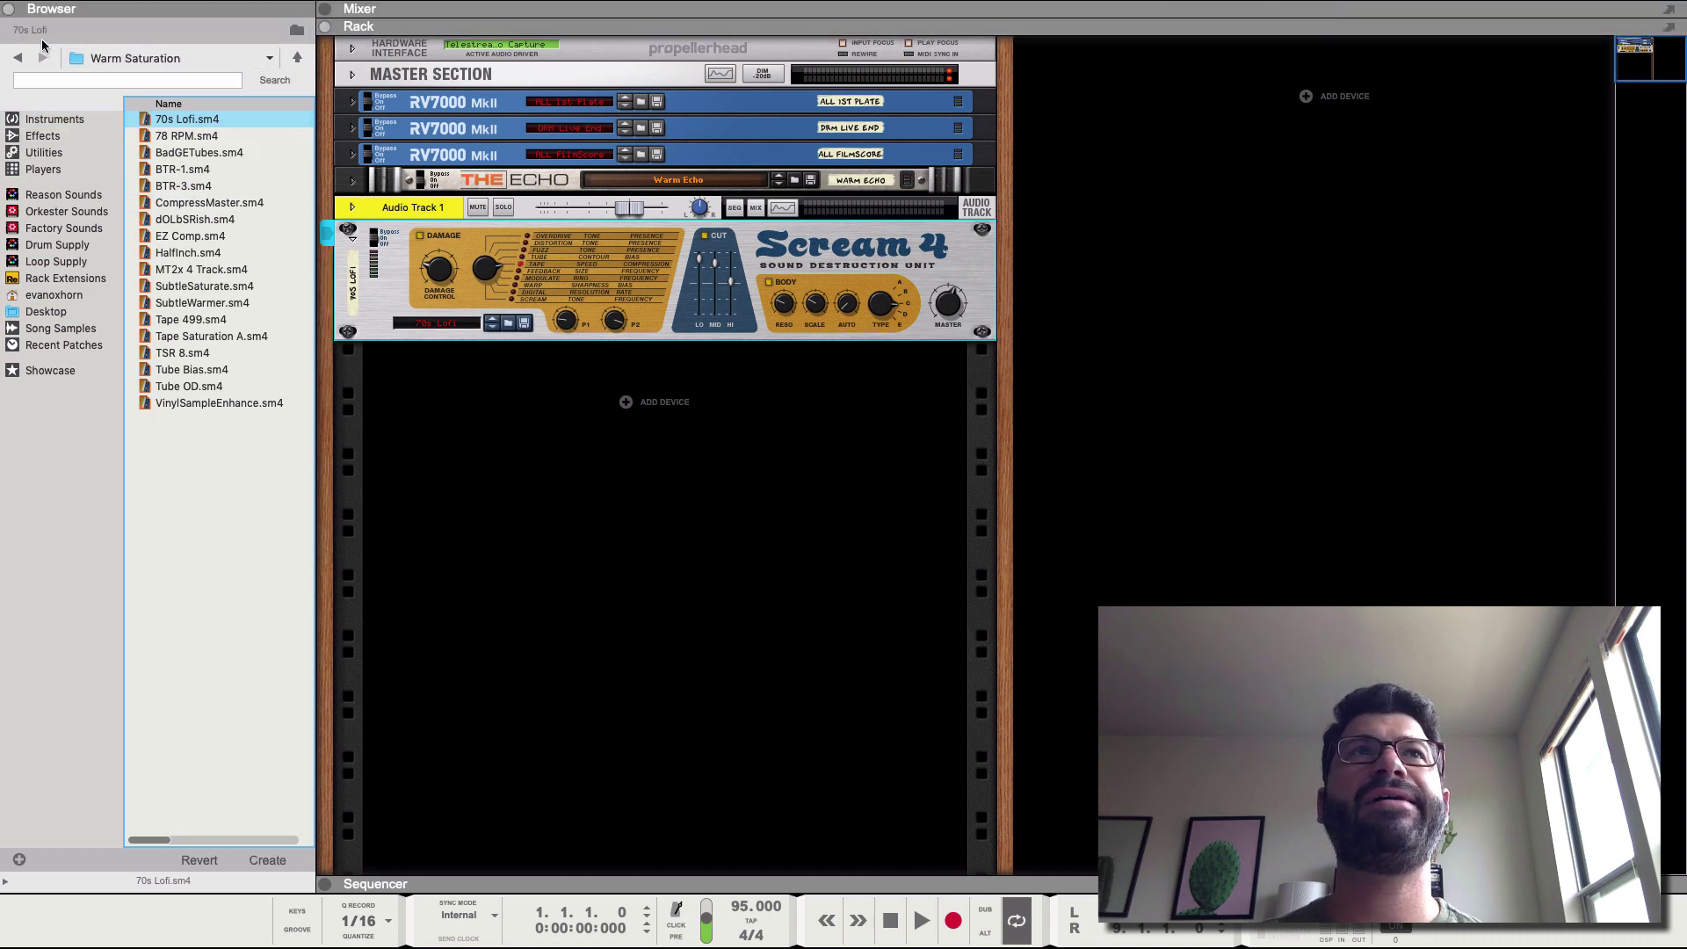
left_click(9, 9)
Play the track and step through the Warm Saturation patches via BadGETubes, BTR-1 and CompressMaster to dOLbSRish, stopping playback at the end.
key("space")
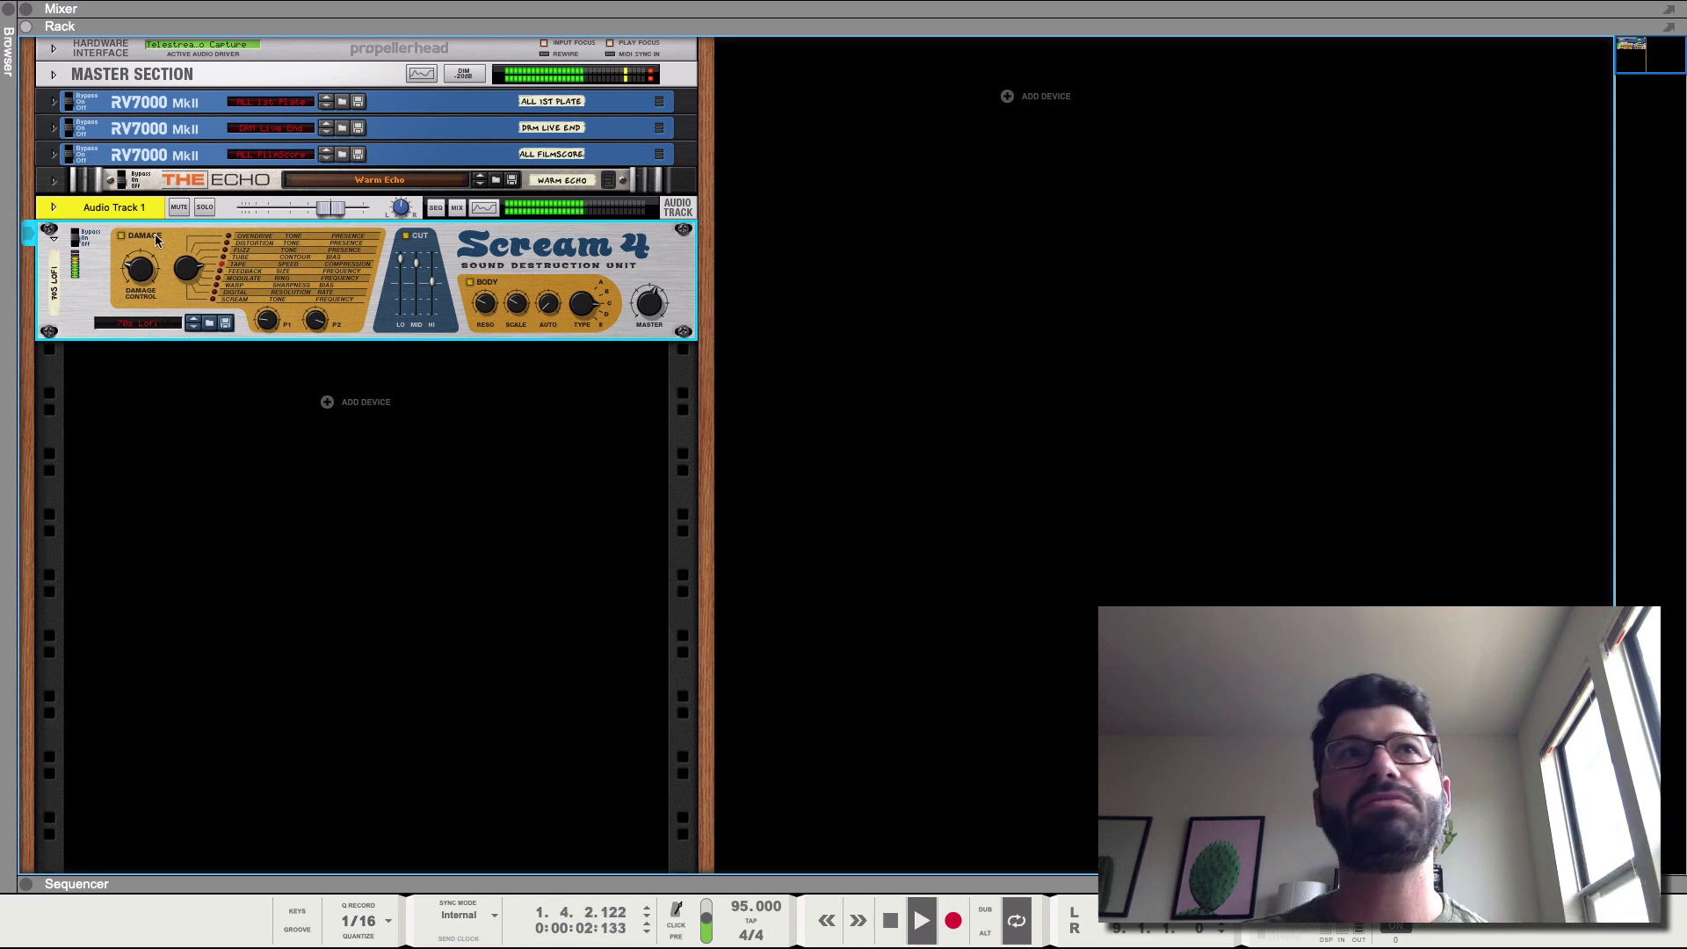
left_click(191, 330)
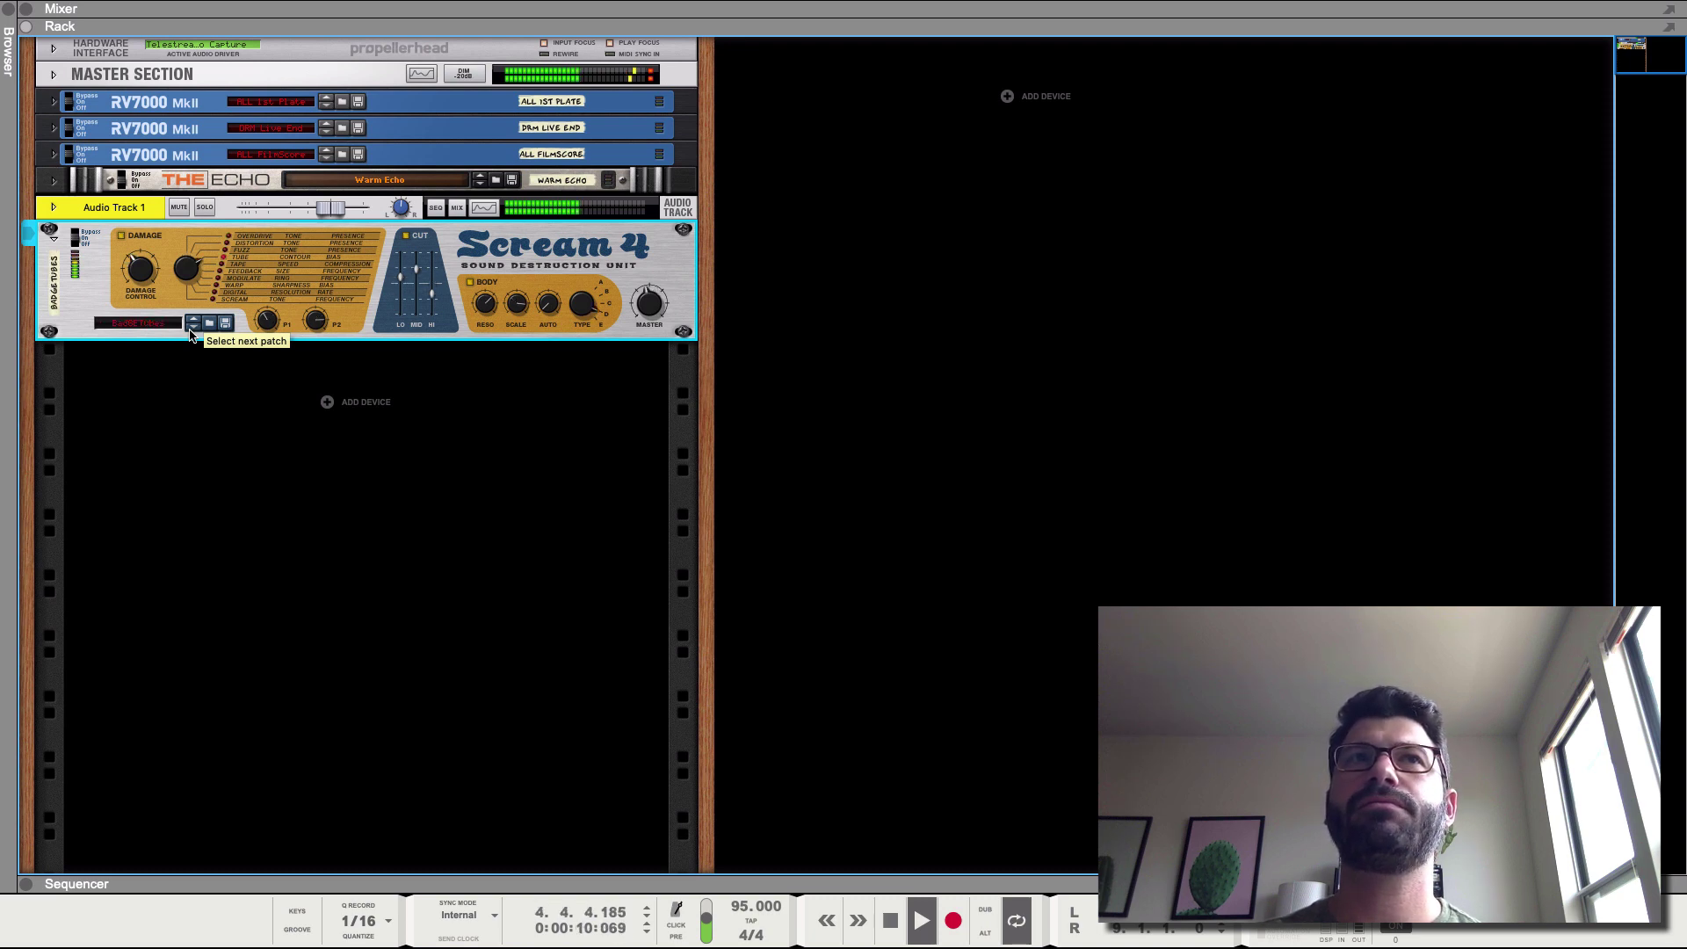
left_click(191, 327)
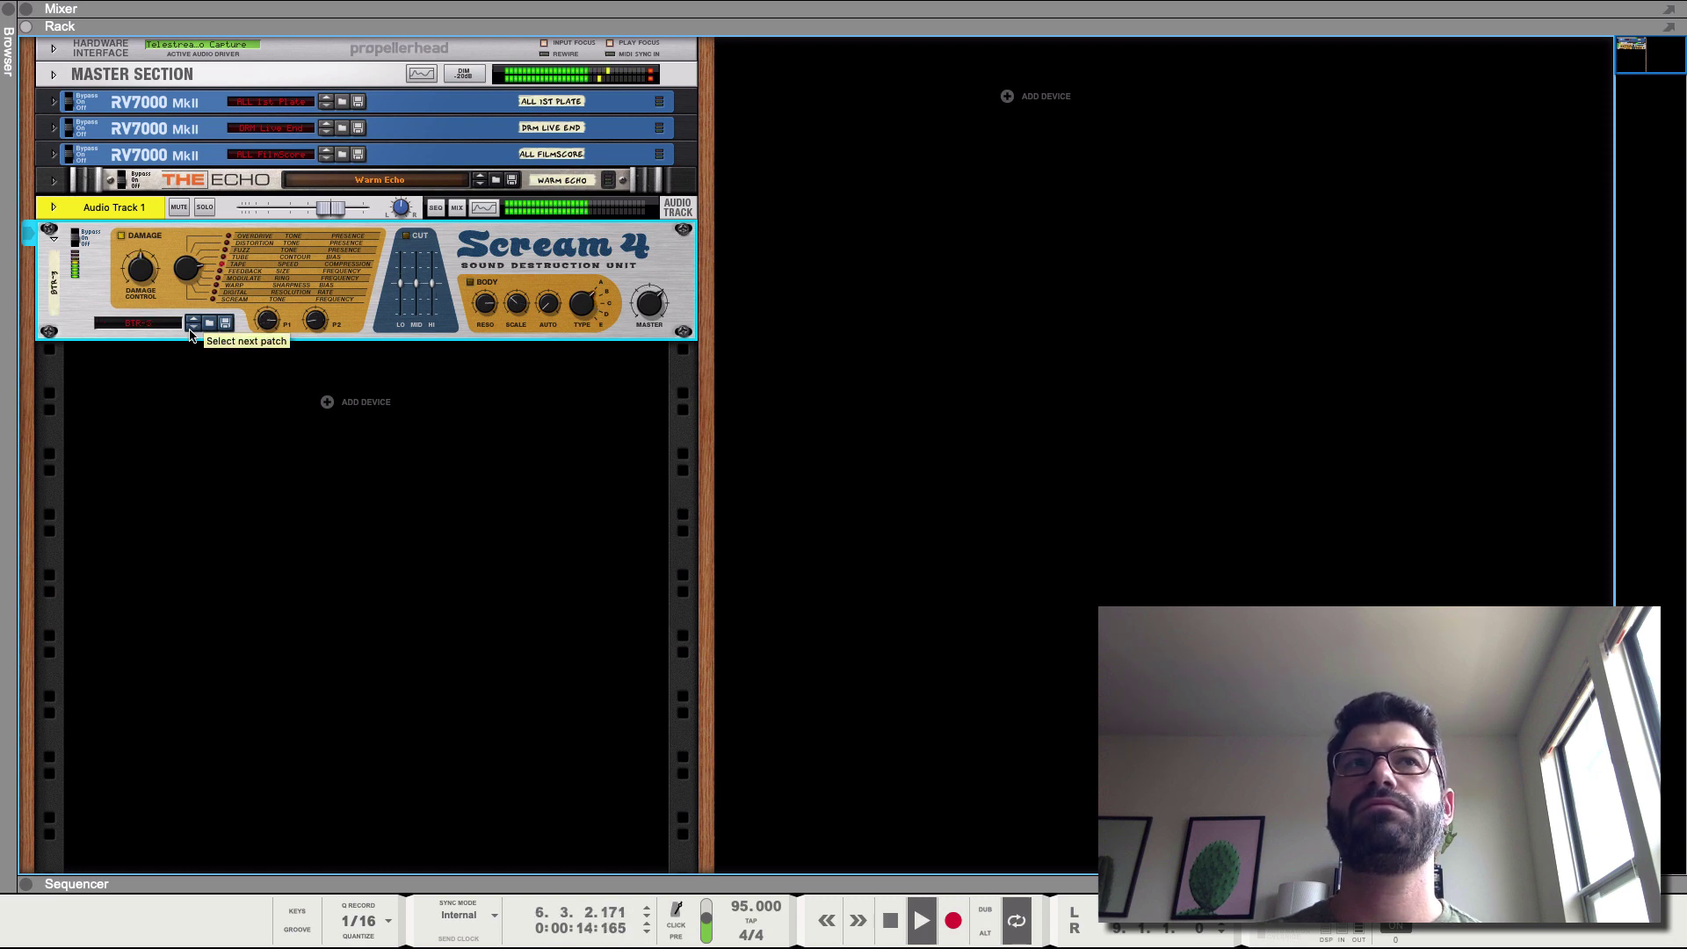
left_click(192, 327)
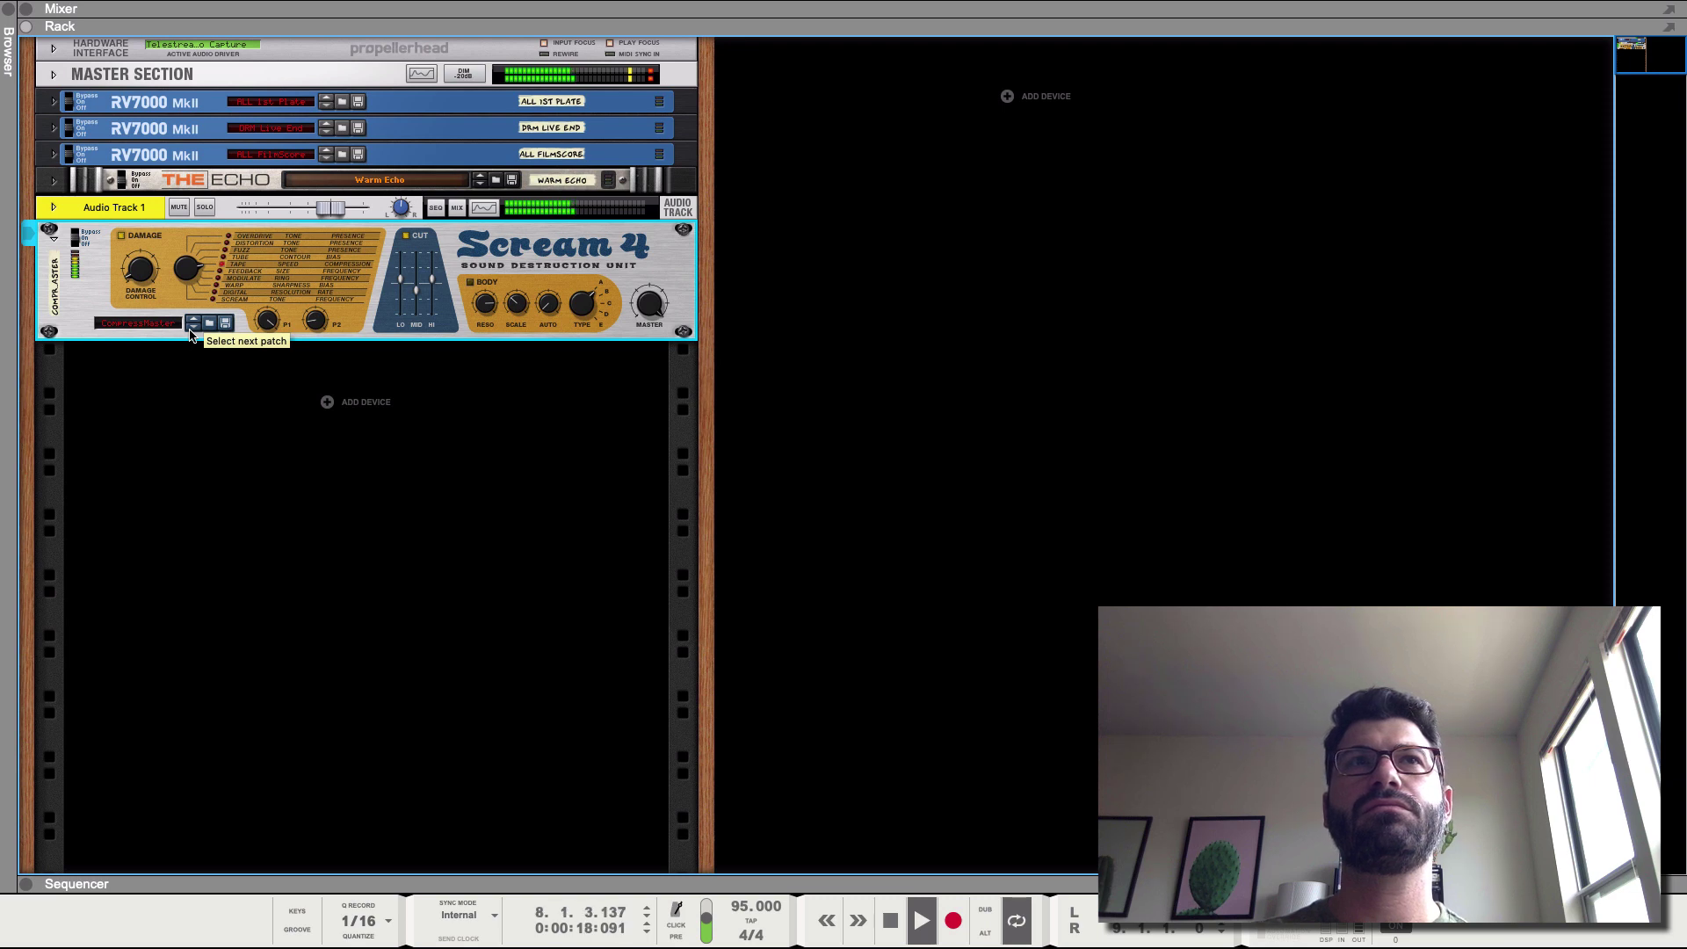
left_click(192, 327)
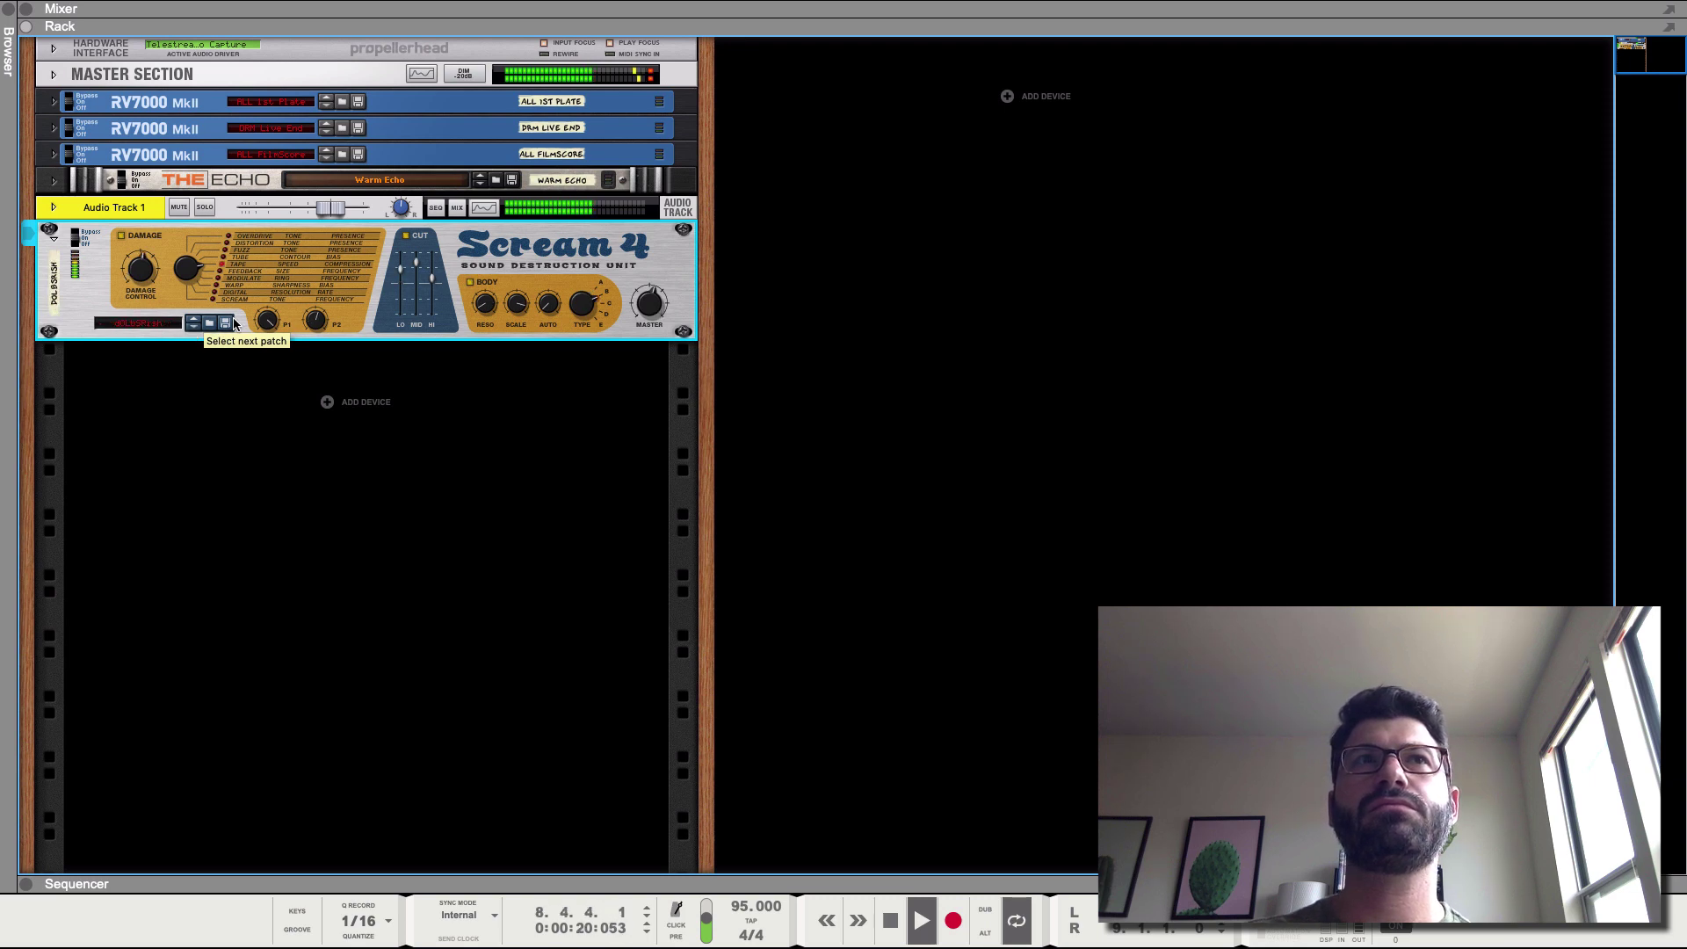
key("space")
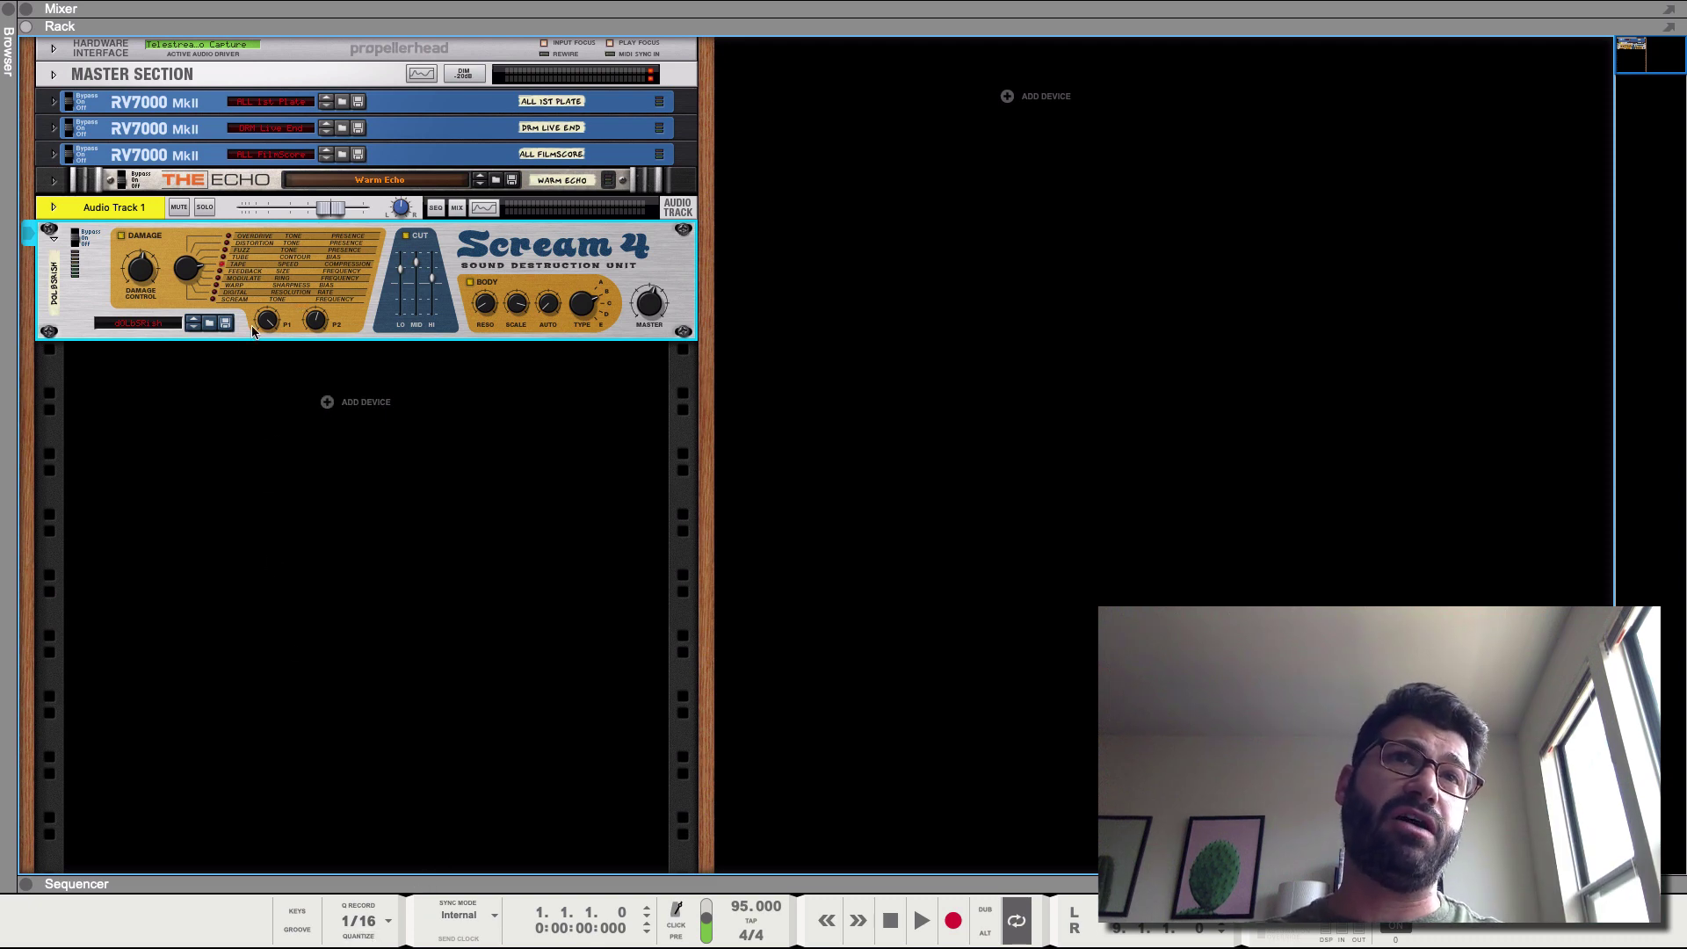
Add a Pulsar Dual LFO below Scream 4 and cable its LFO 1 CV output to Scream 4's P1 CV input.
key("Tab")
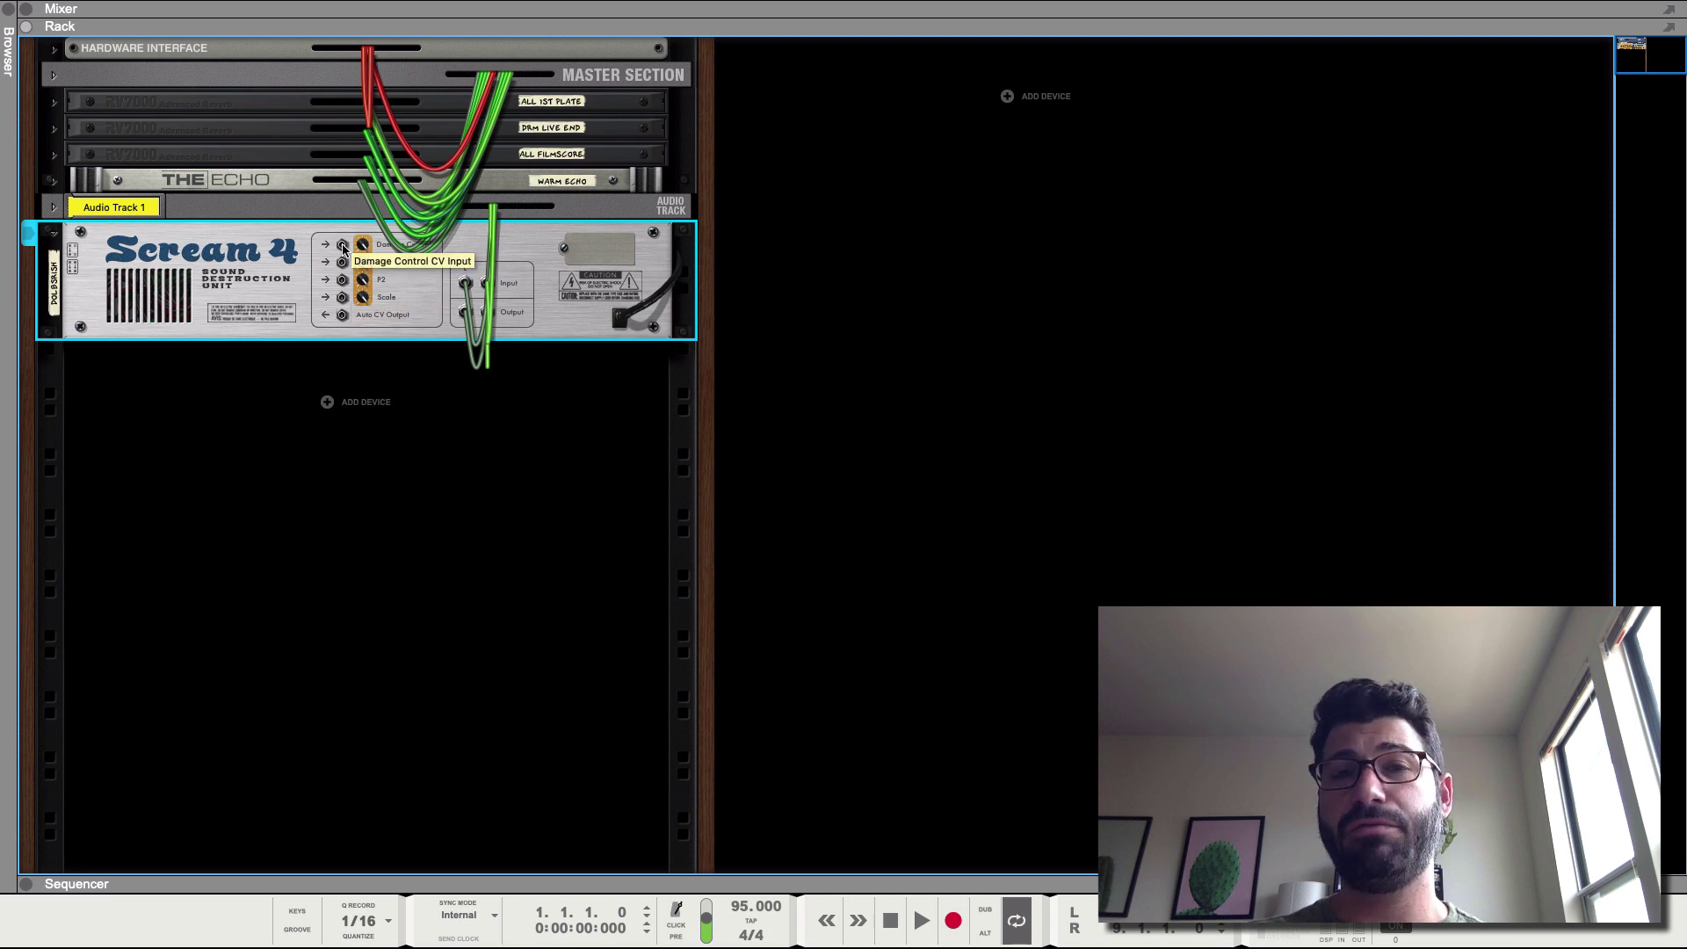
right_click(358, 412)
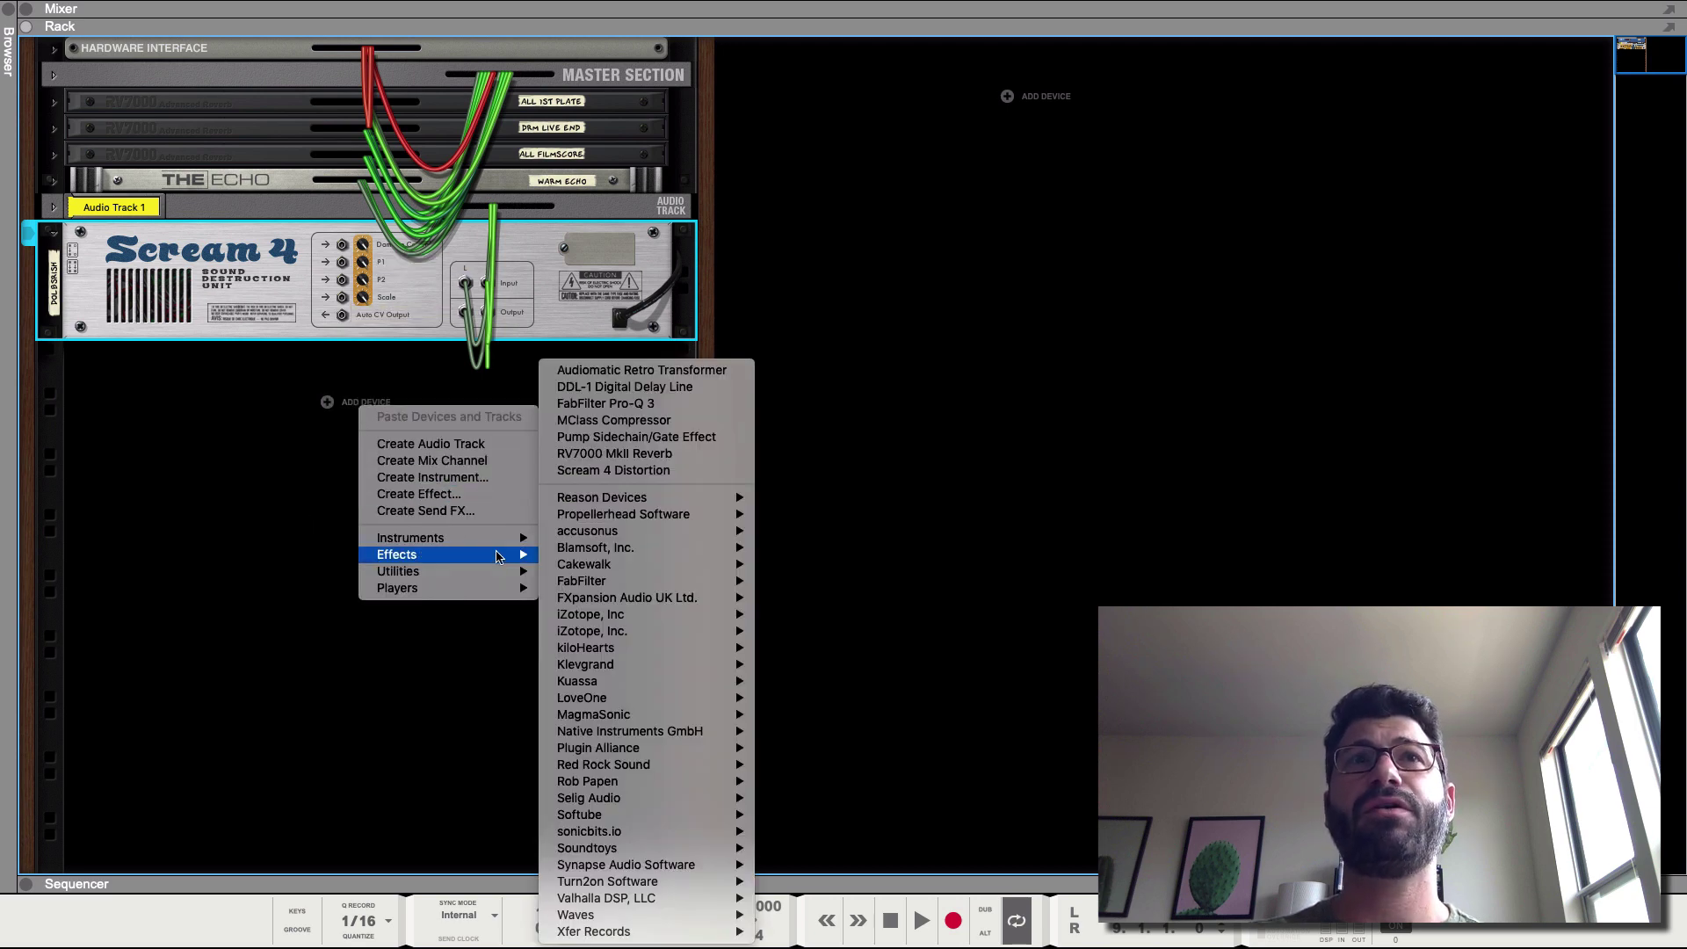
mouse_move(501, 571)
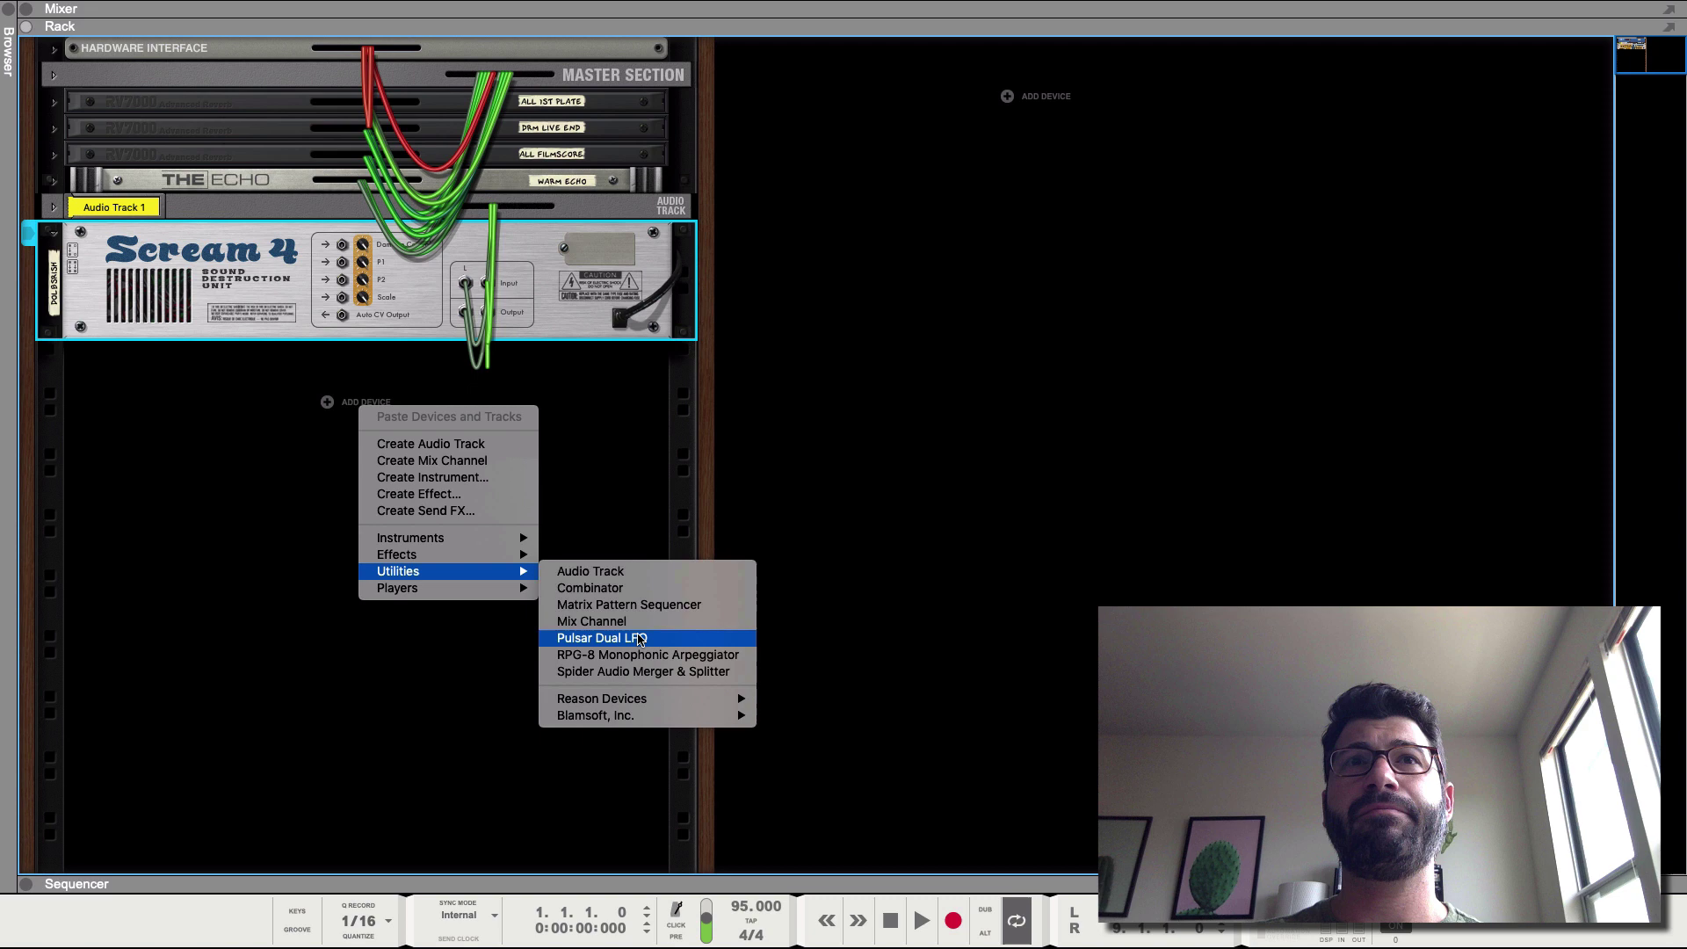
left_click(338, 421)
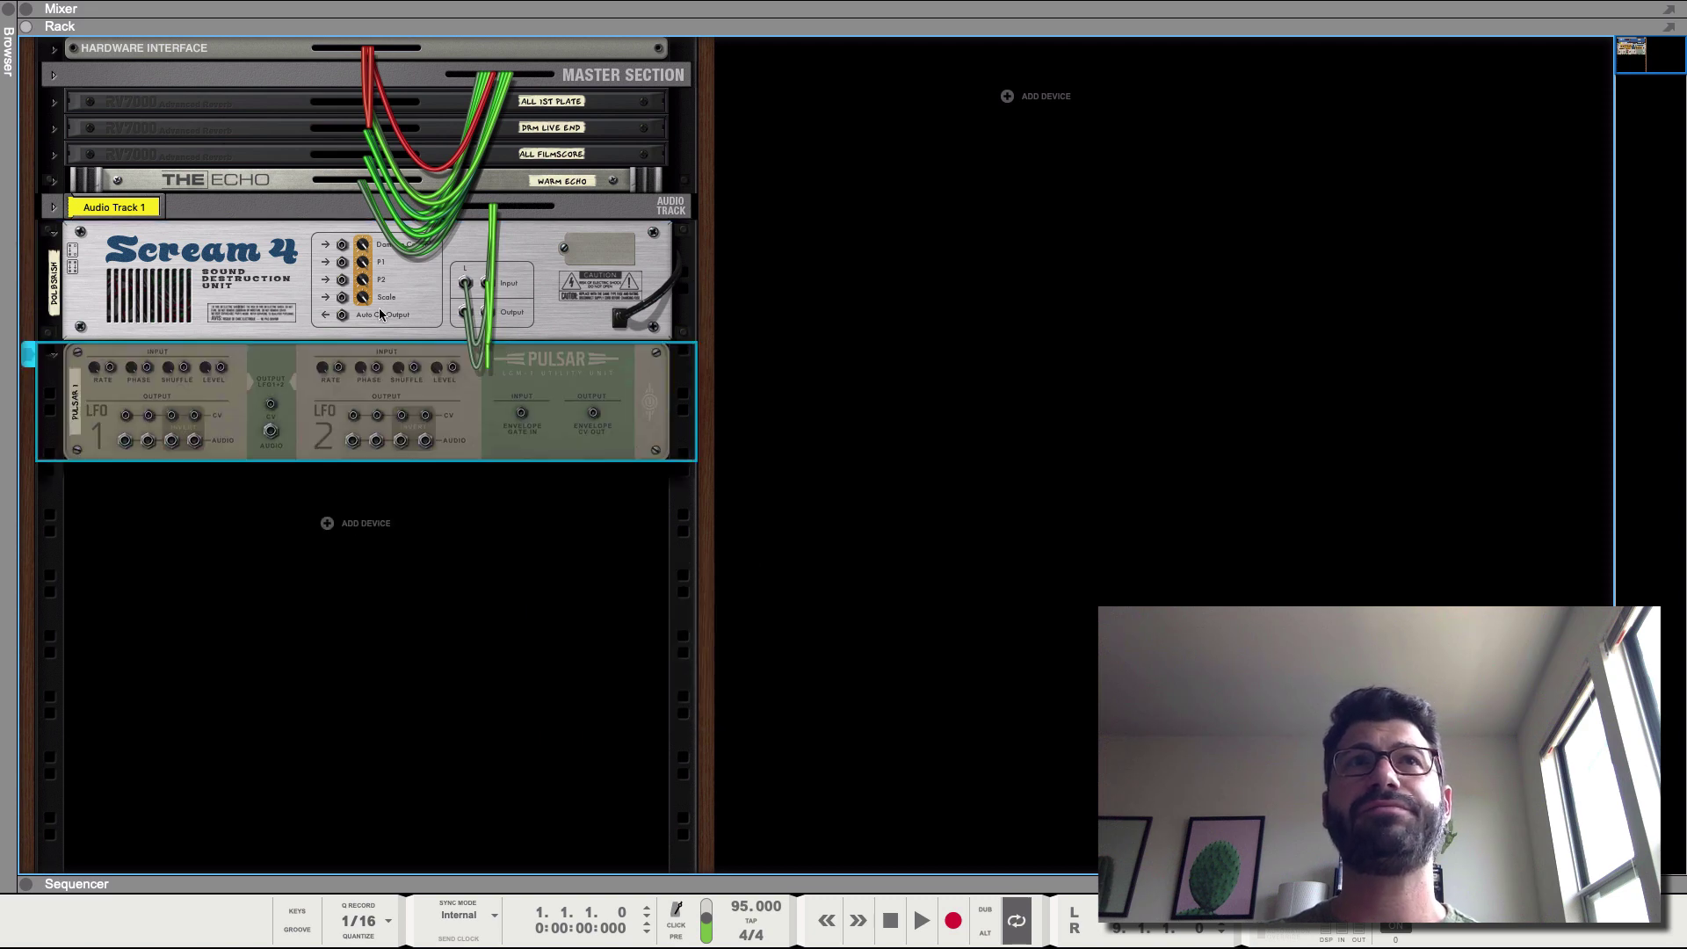
left_click_drag(126, 415, 349, 276)
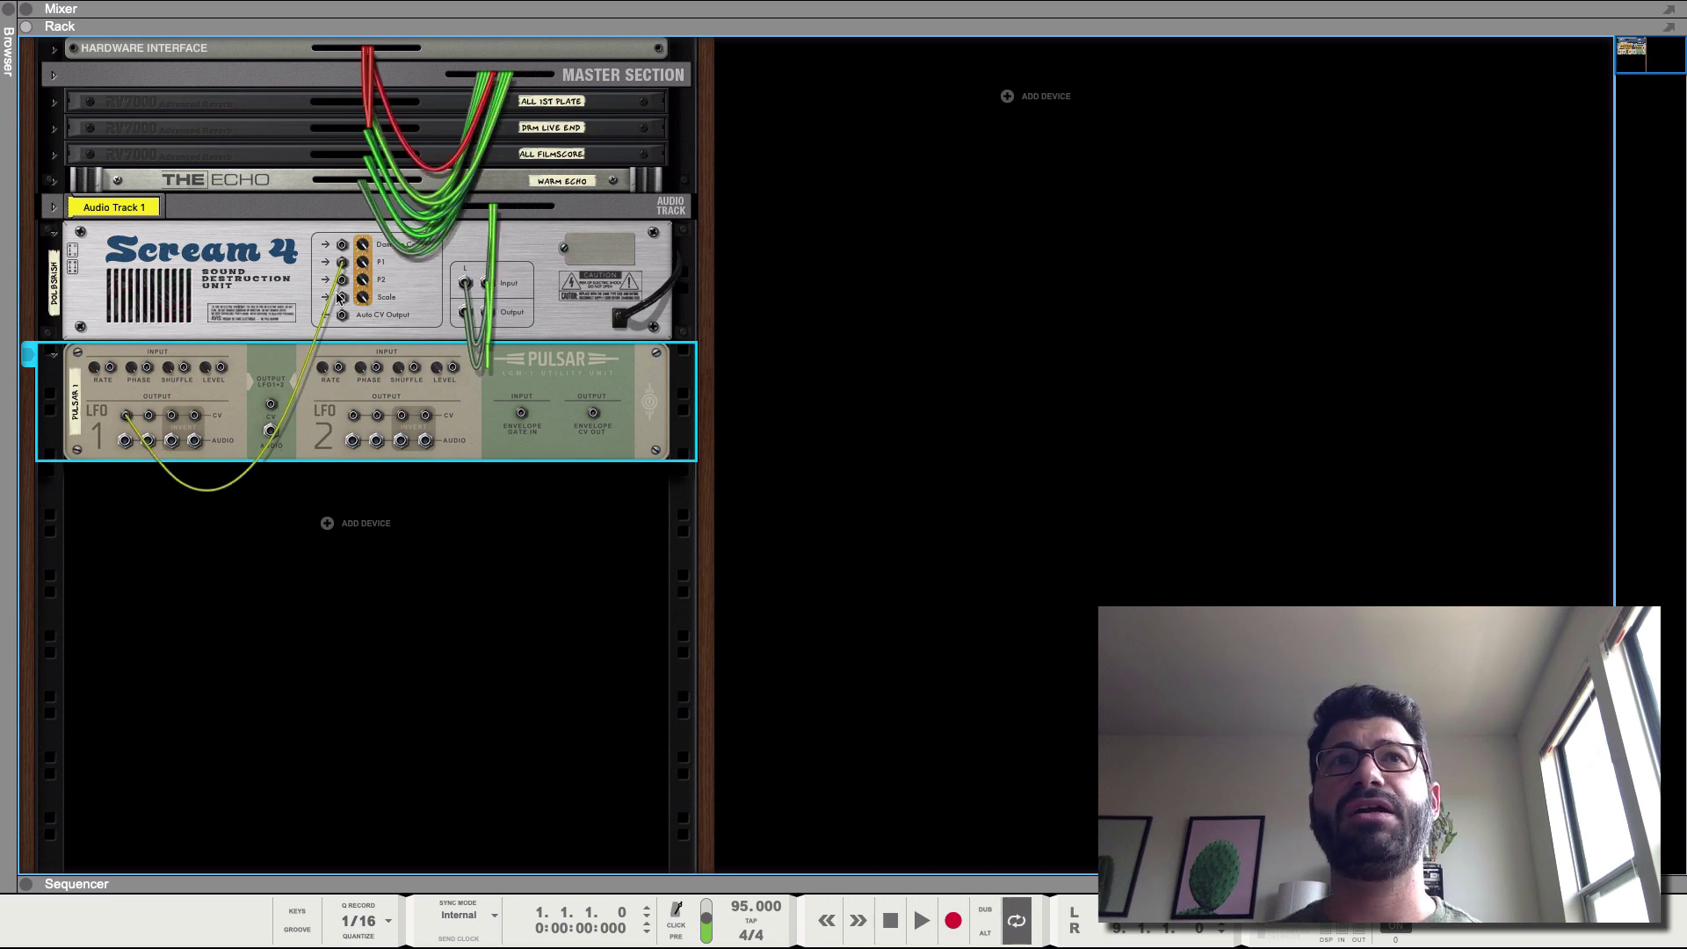
key("Tab")
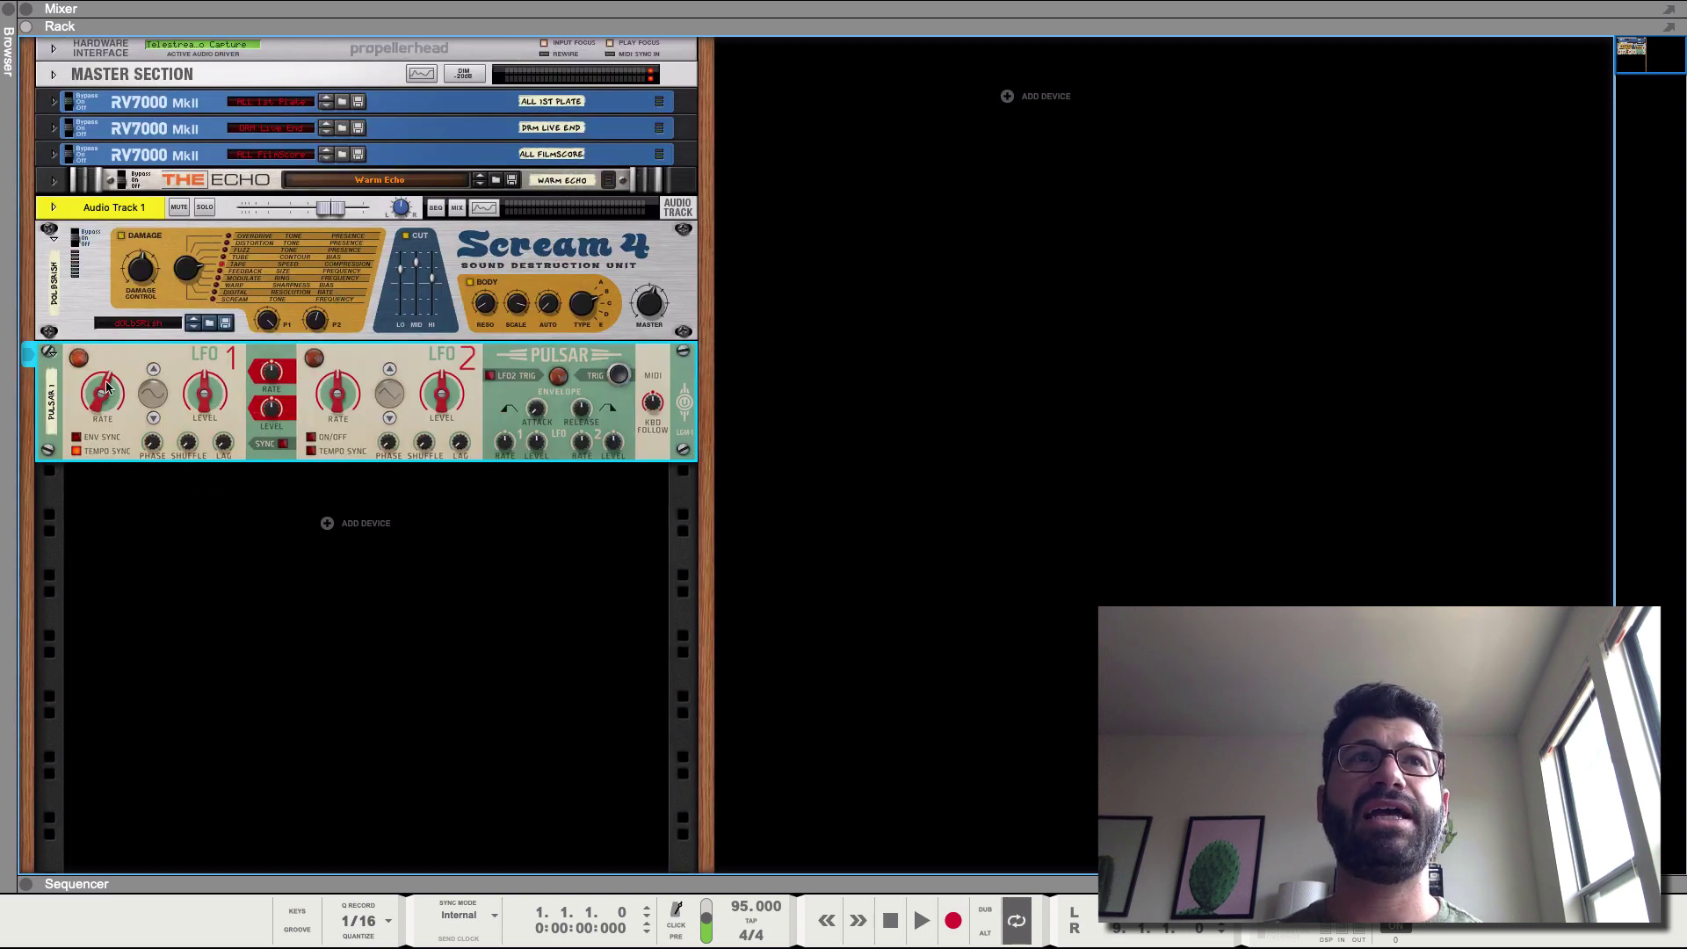
Compare Pulsar's LFO 1 controls with Scream 4's P1 and Damage Type controls, and check the rear cabling.
mouse_move(108, 397)
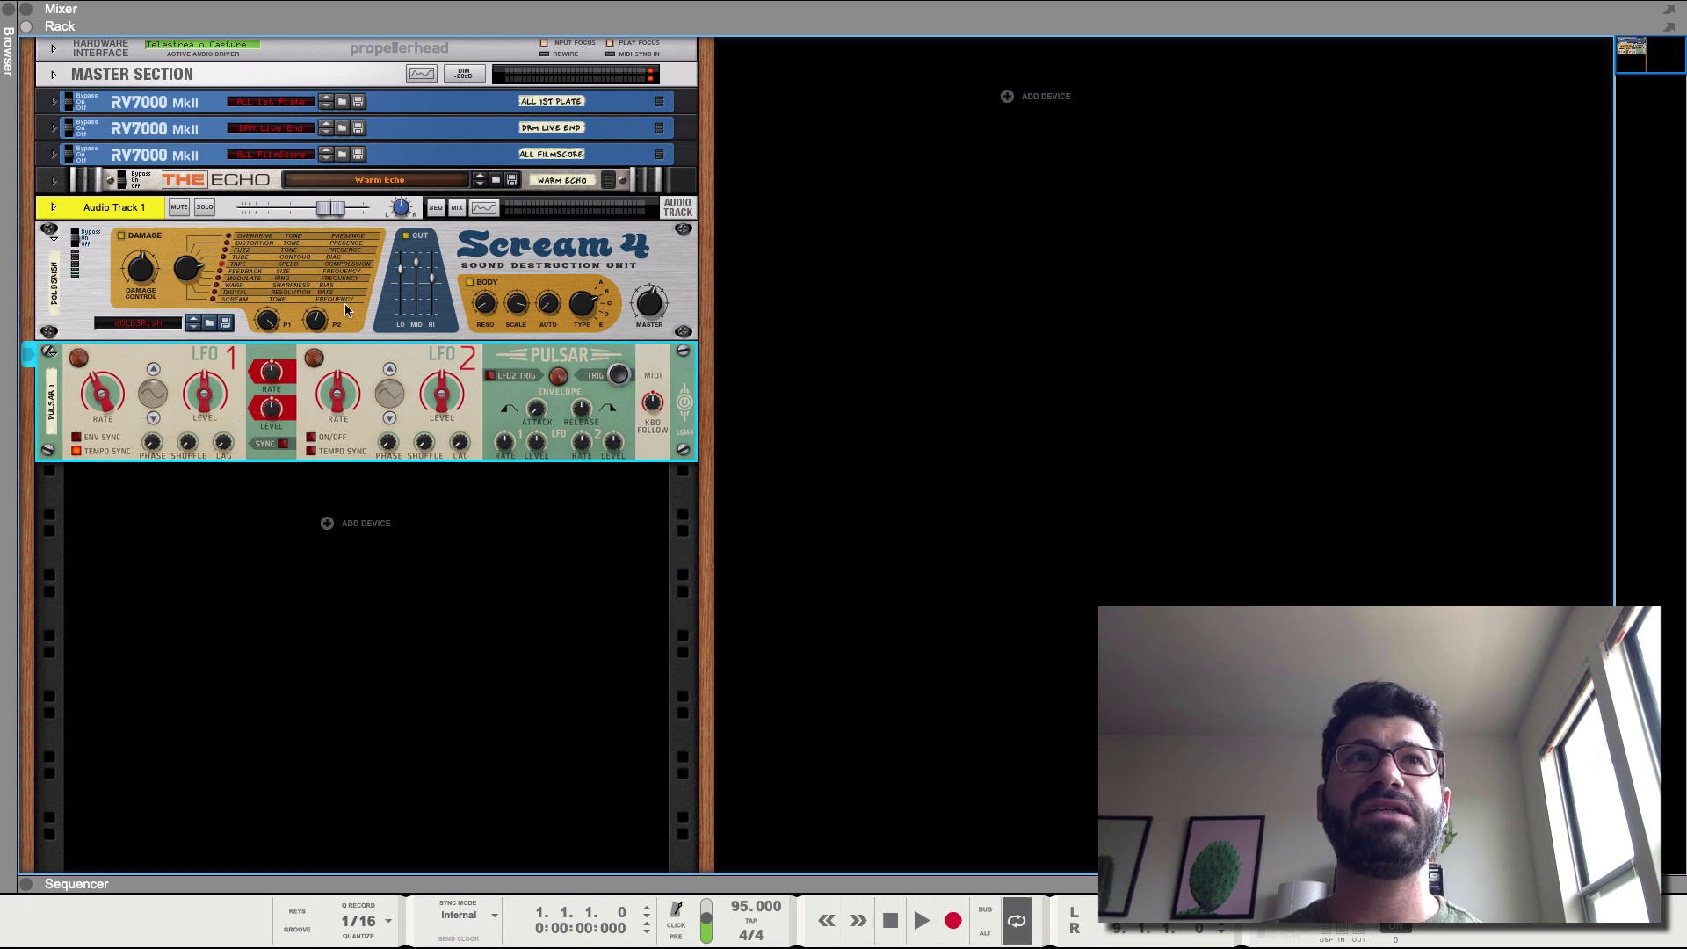
left_click(293, 335)
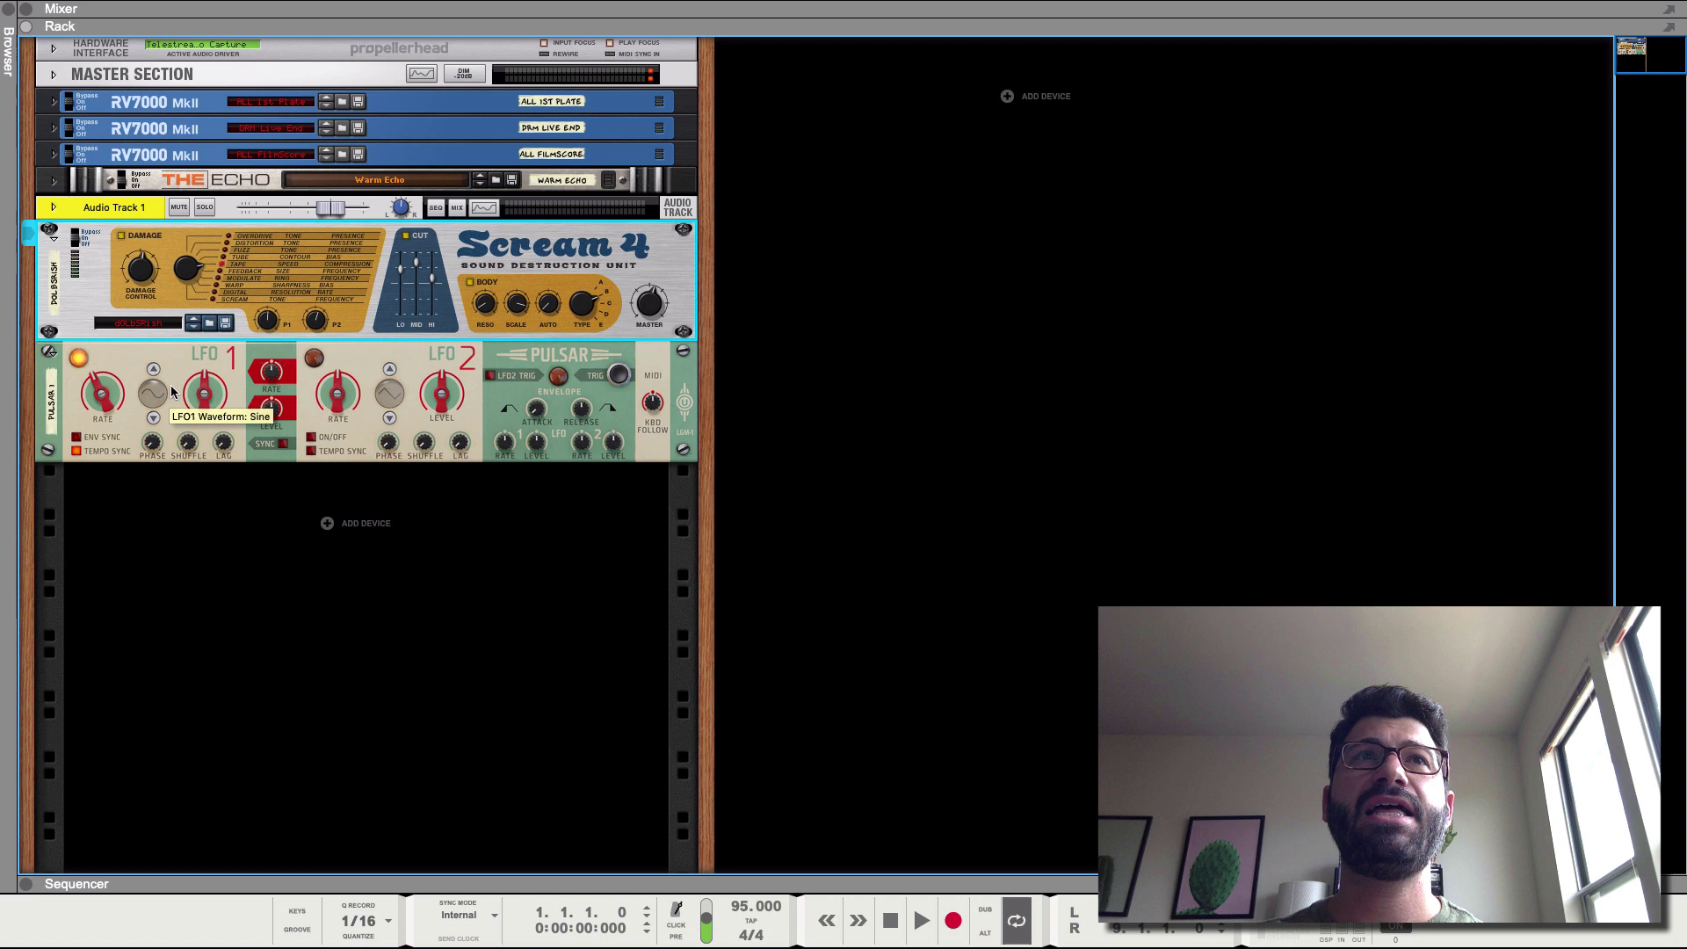
mouse_move(268, 325)
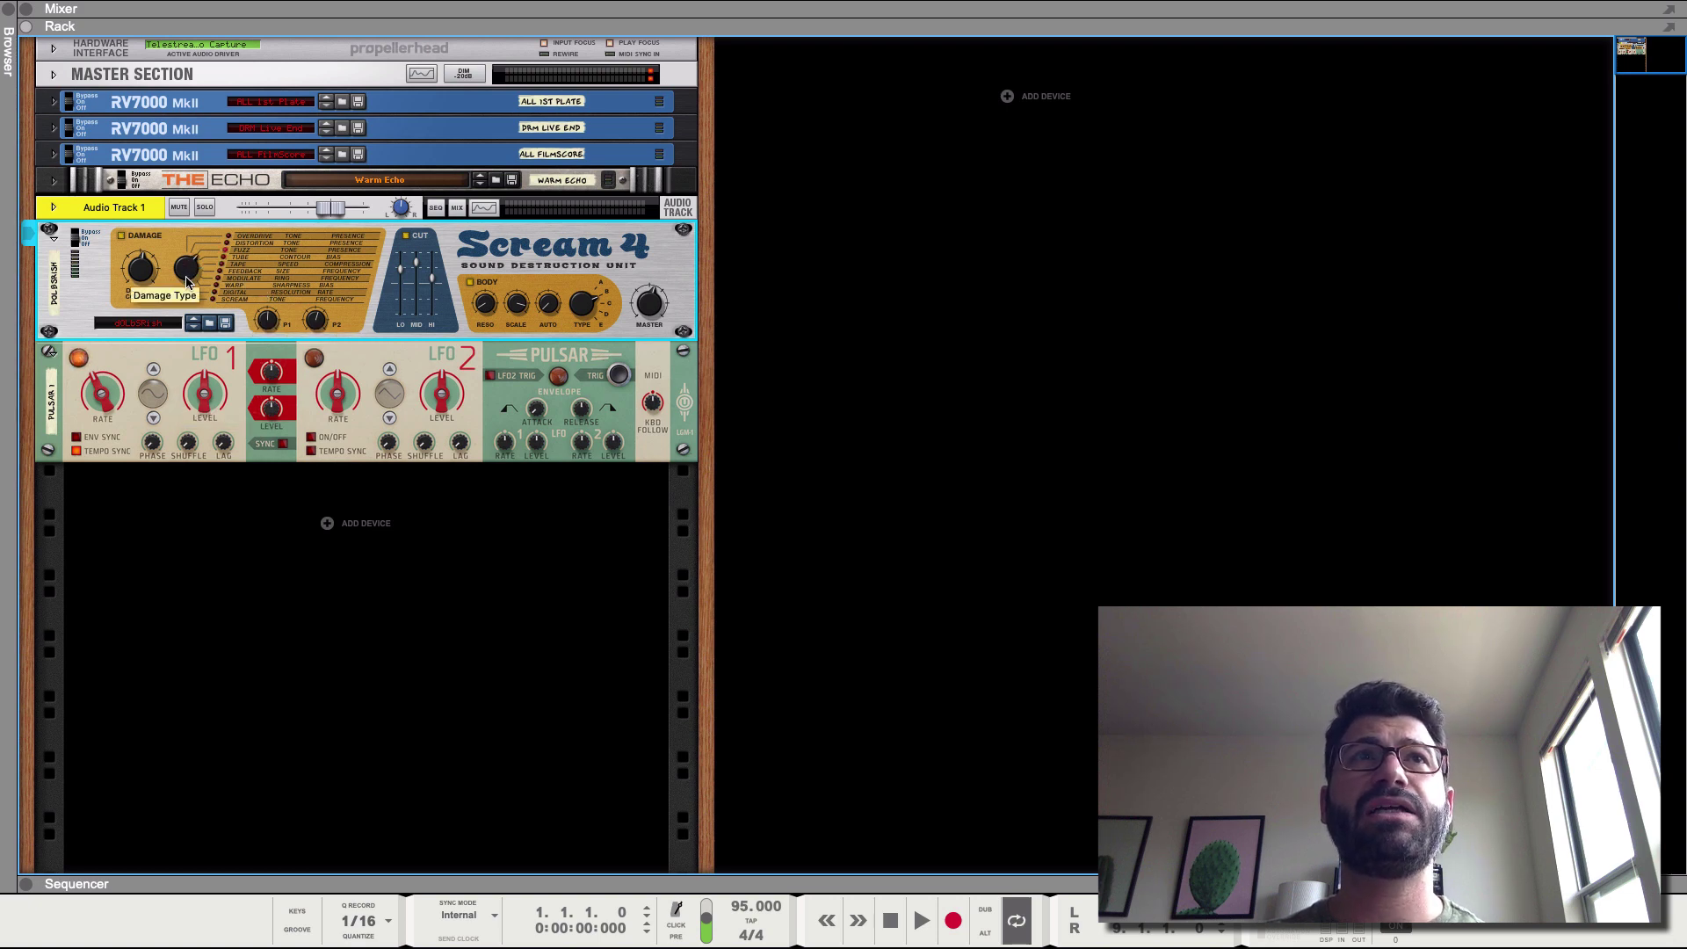
key("Tab")
key("Tab")
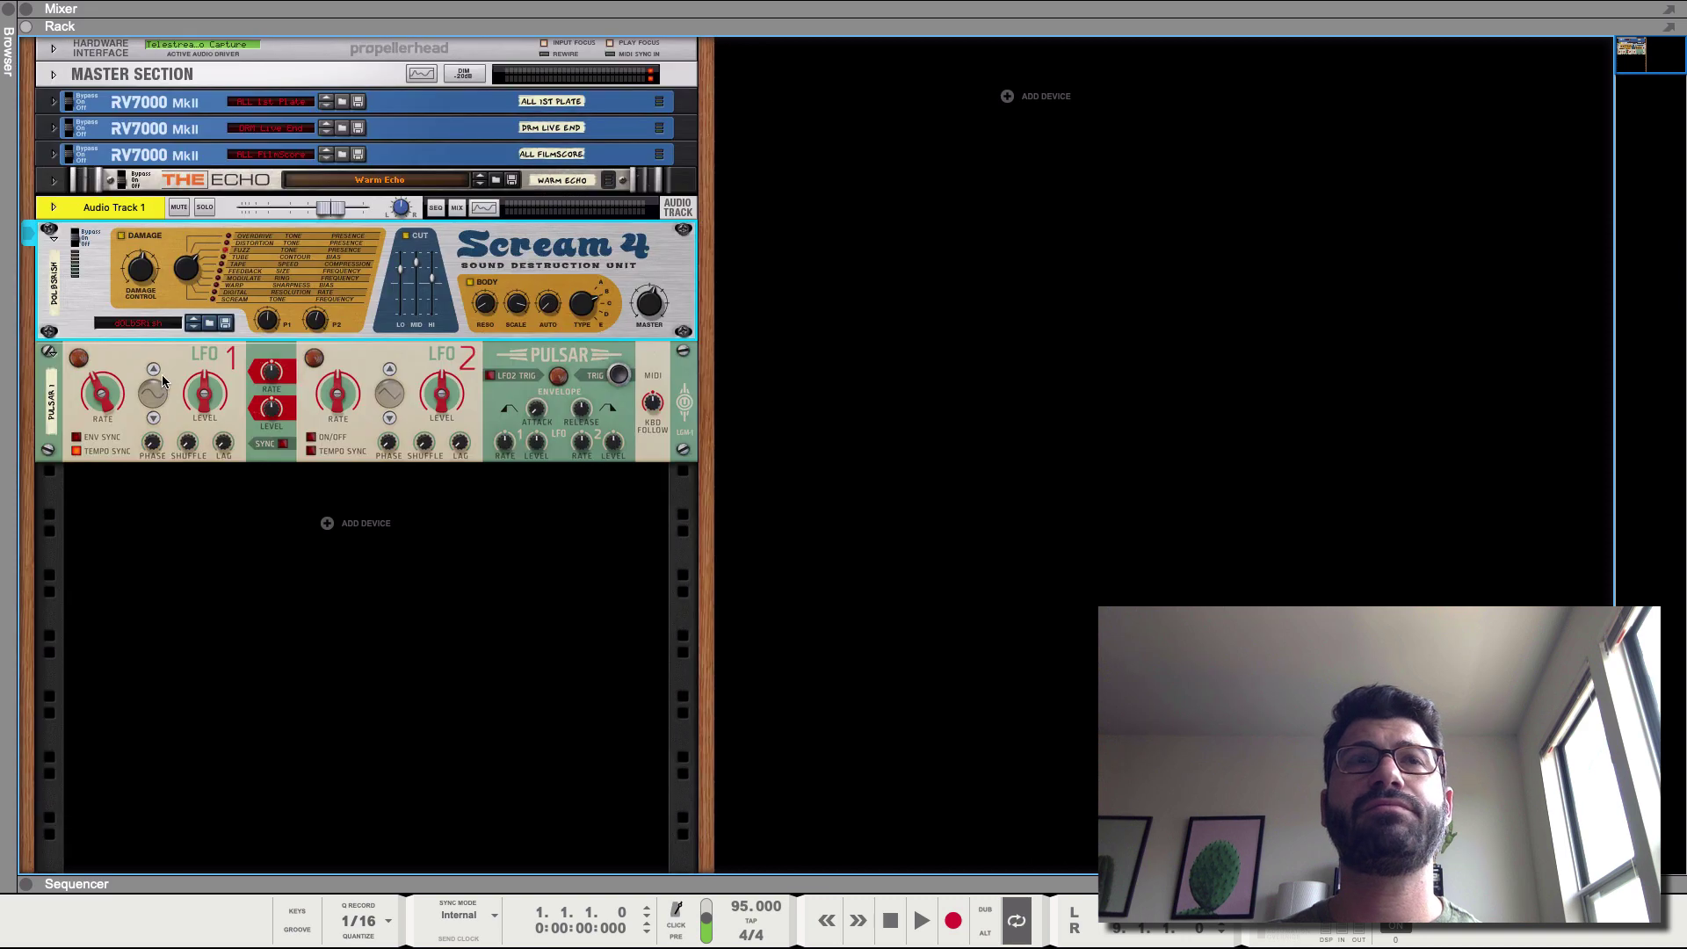
Start playback, adjust Pulsar's LFO 1 level, set its synced rate to 2/4, and audition the Square waveform and the one following it.
key("space")
left_click_drag(206, 397, 207, 420)
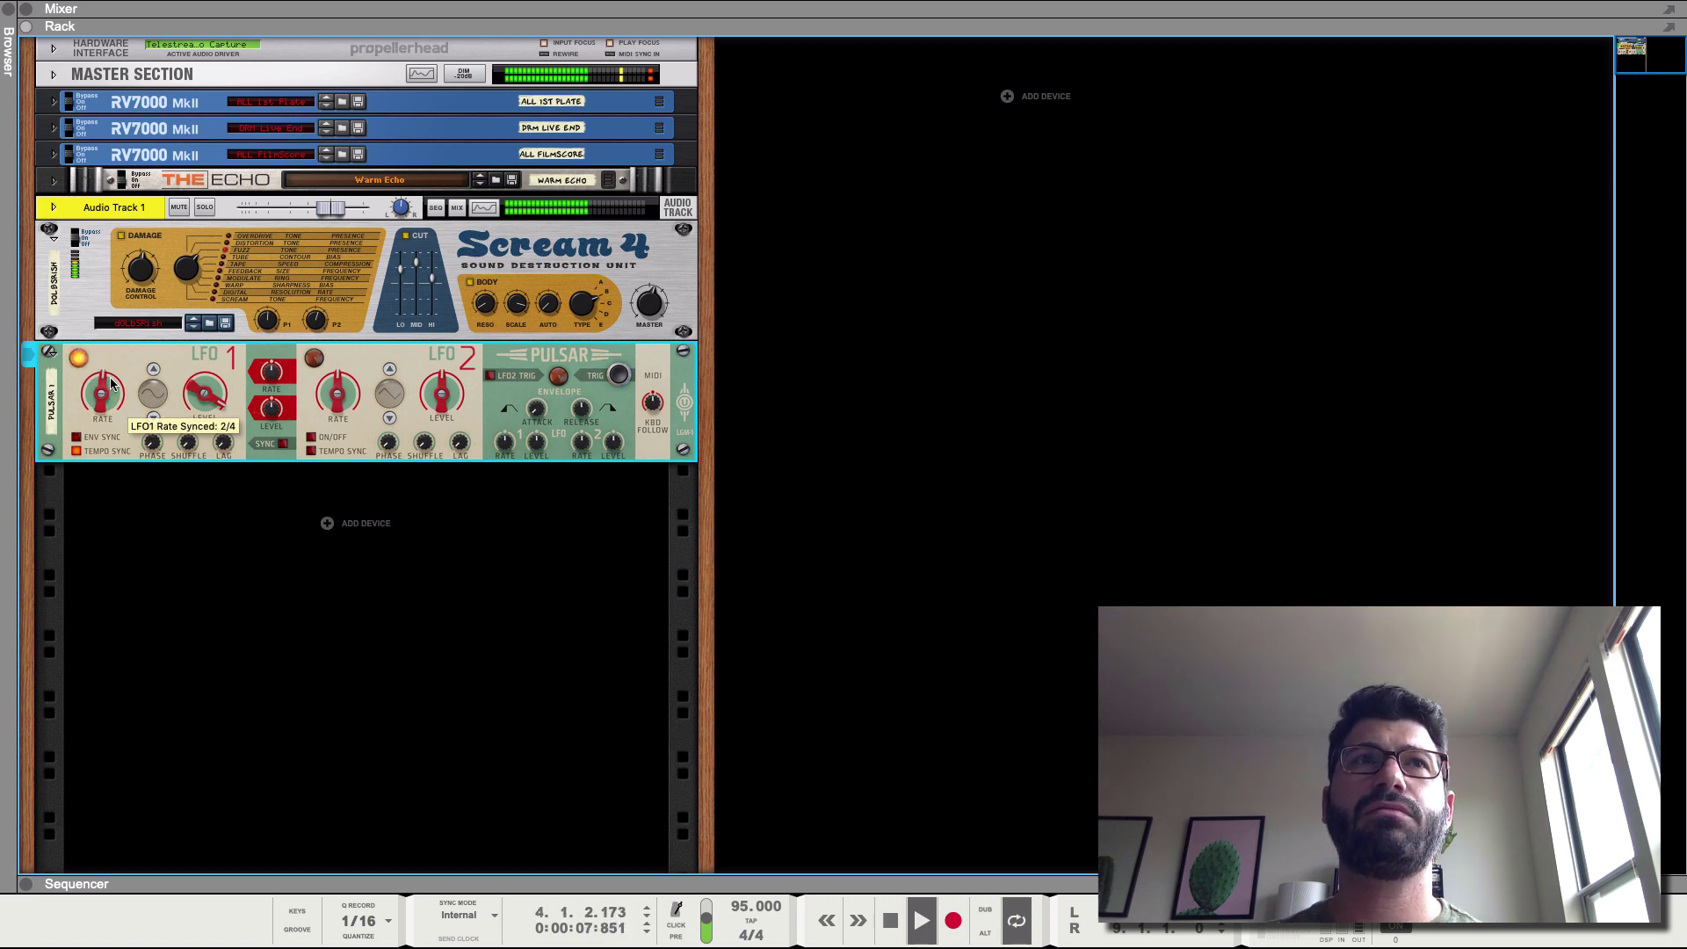
left_click(152, 371)
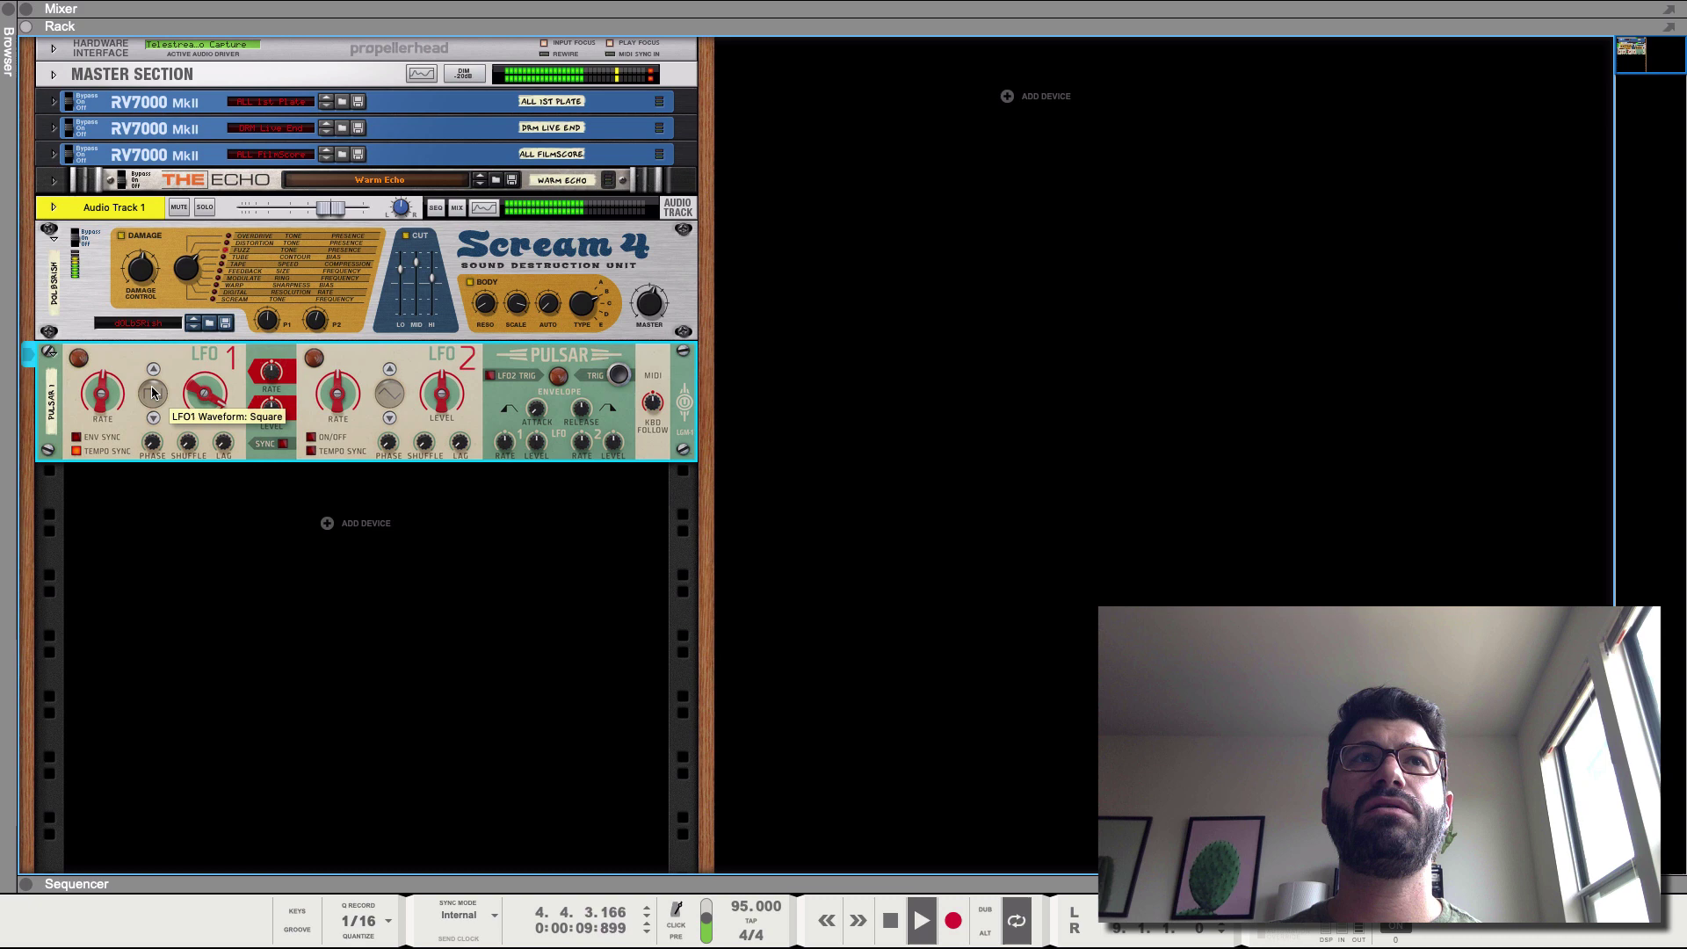
left_click(153, 371)
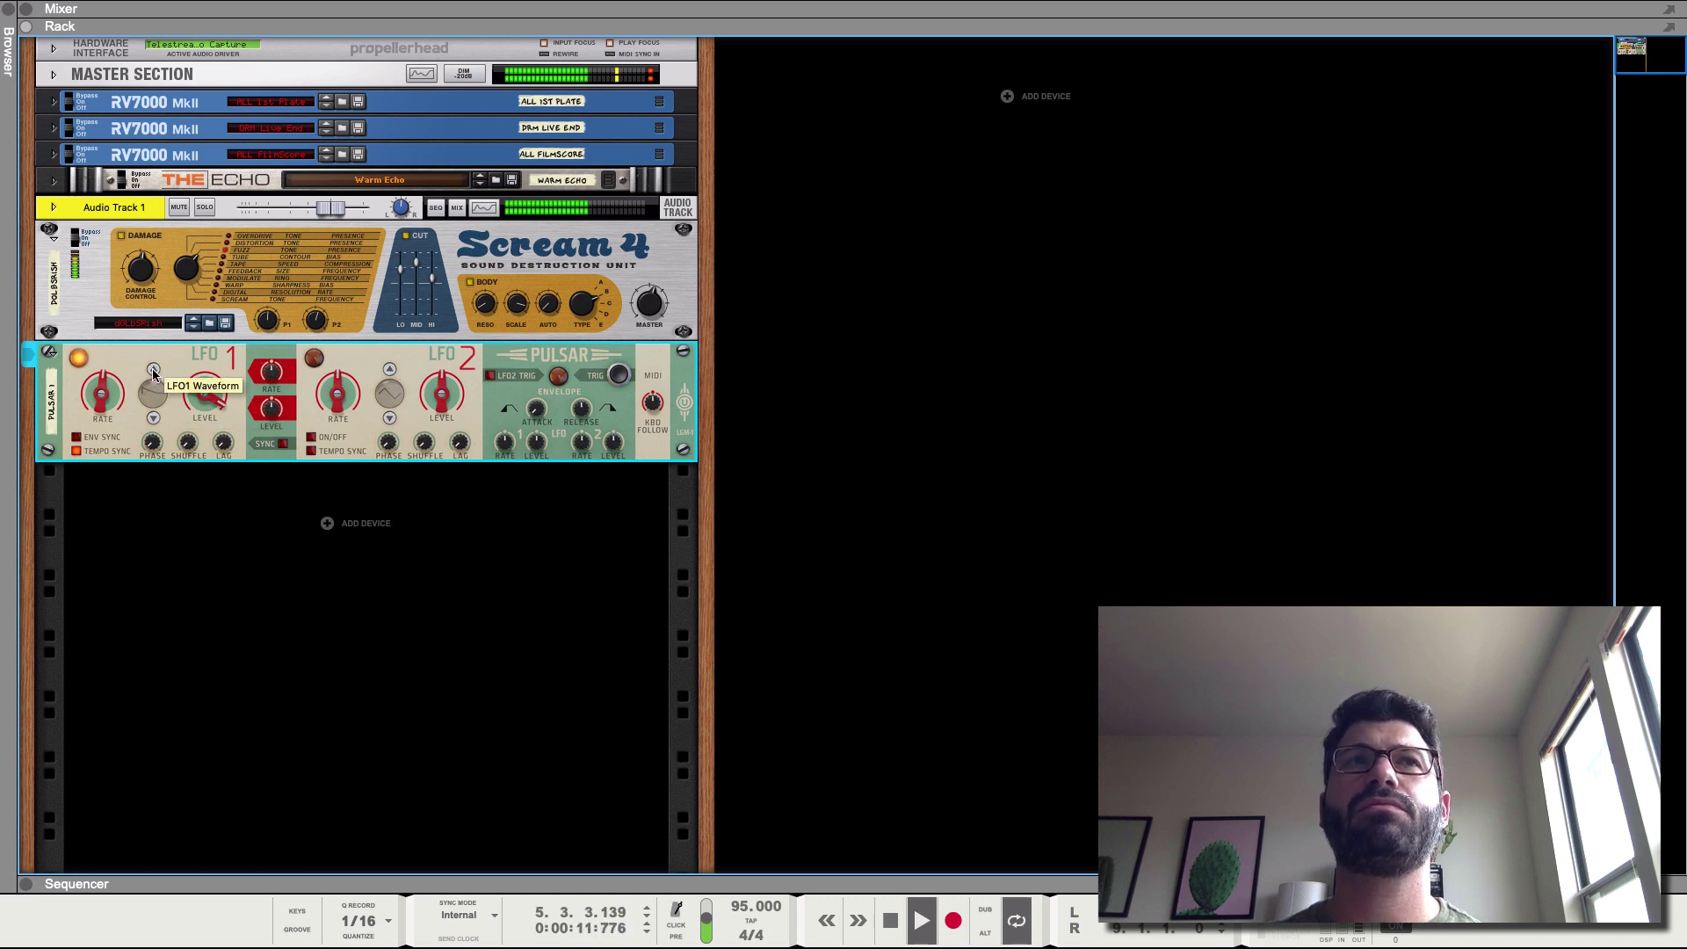
Switch LFO 1 to the stepped waveform with a synced rate of 1/8T and a level of 44% during playback.
left_click(153, 372)
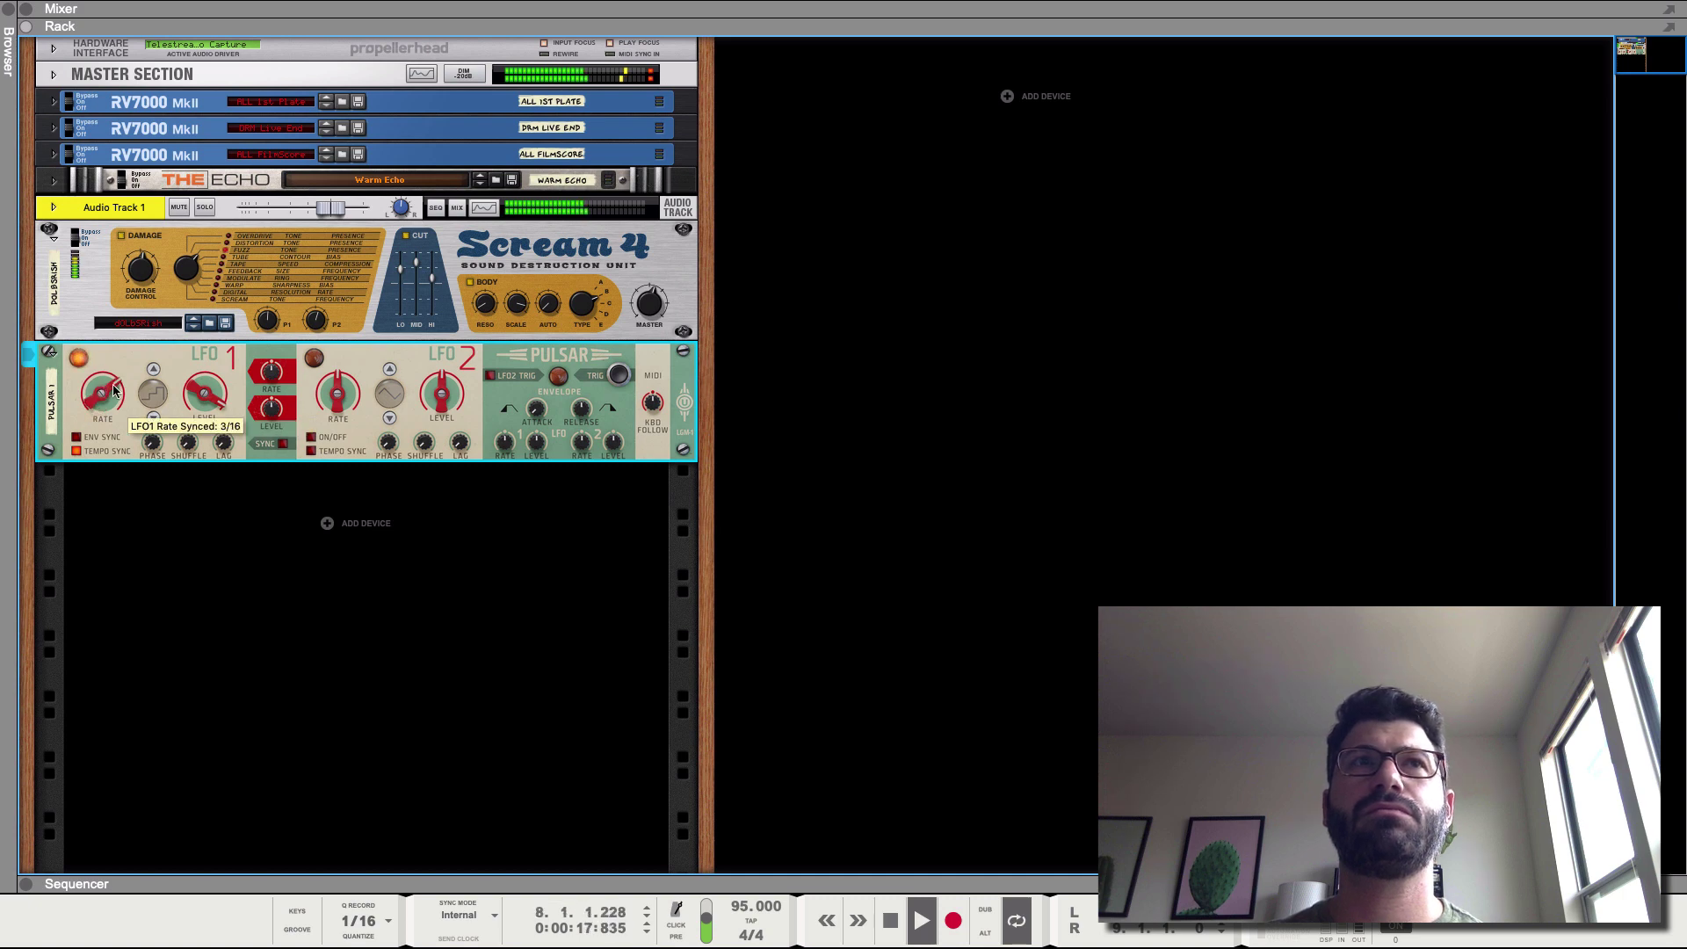
left_click_drag(103, 395, 103, 388)
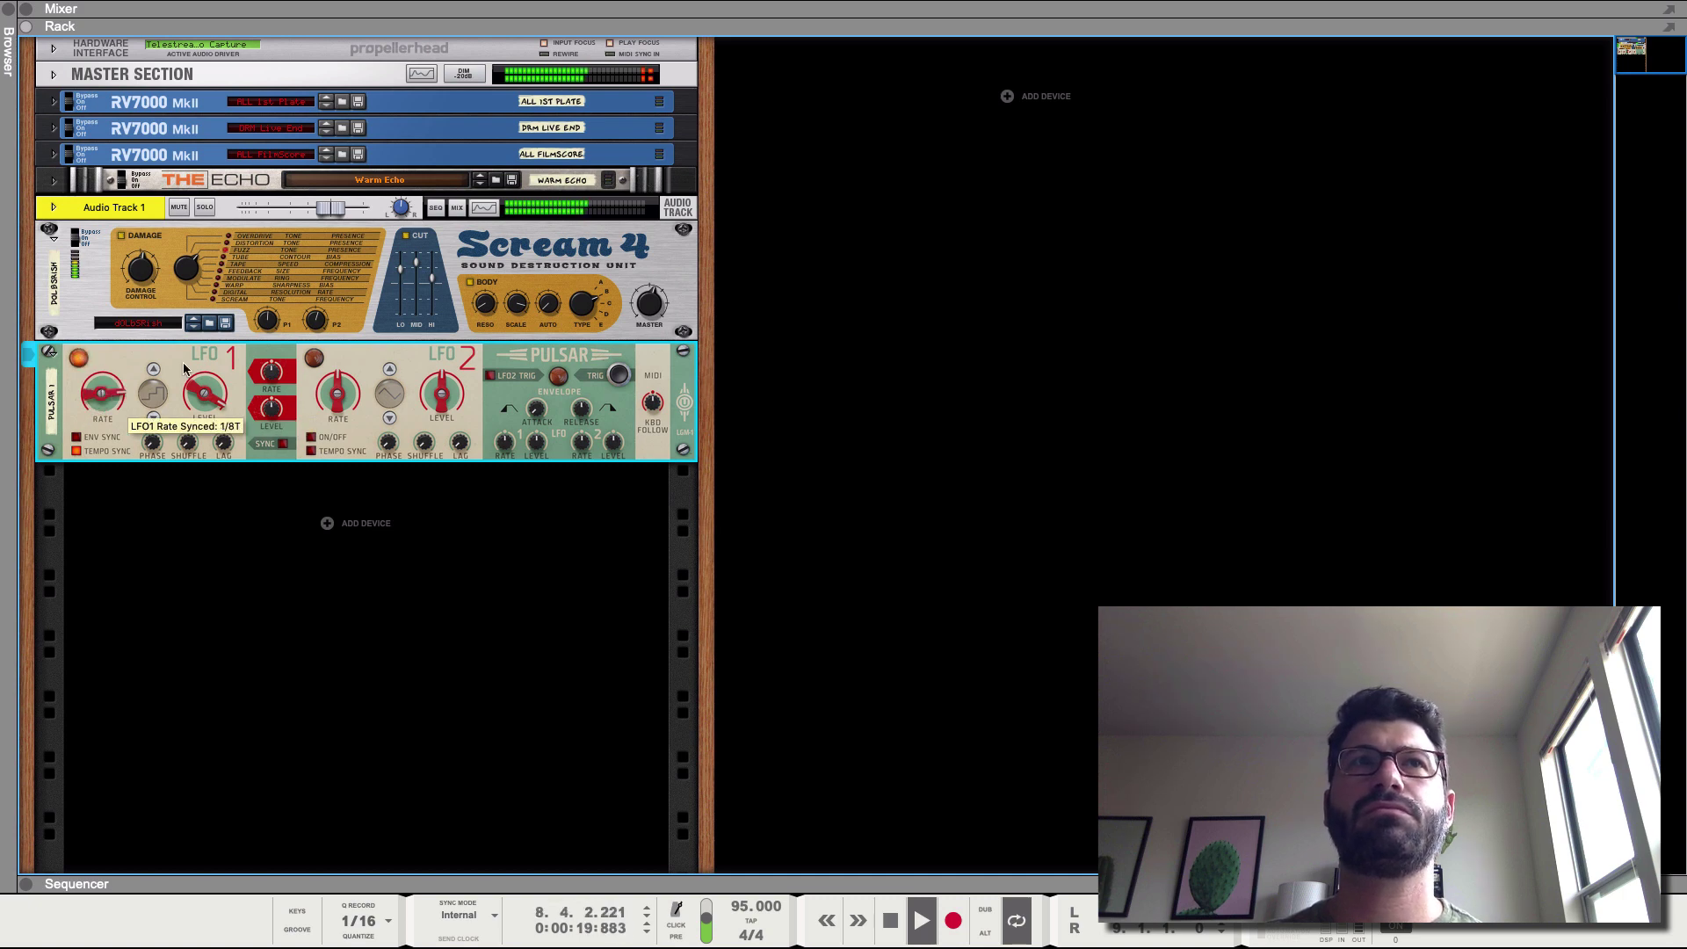
scroll(206, 386, "down", 5)
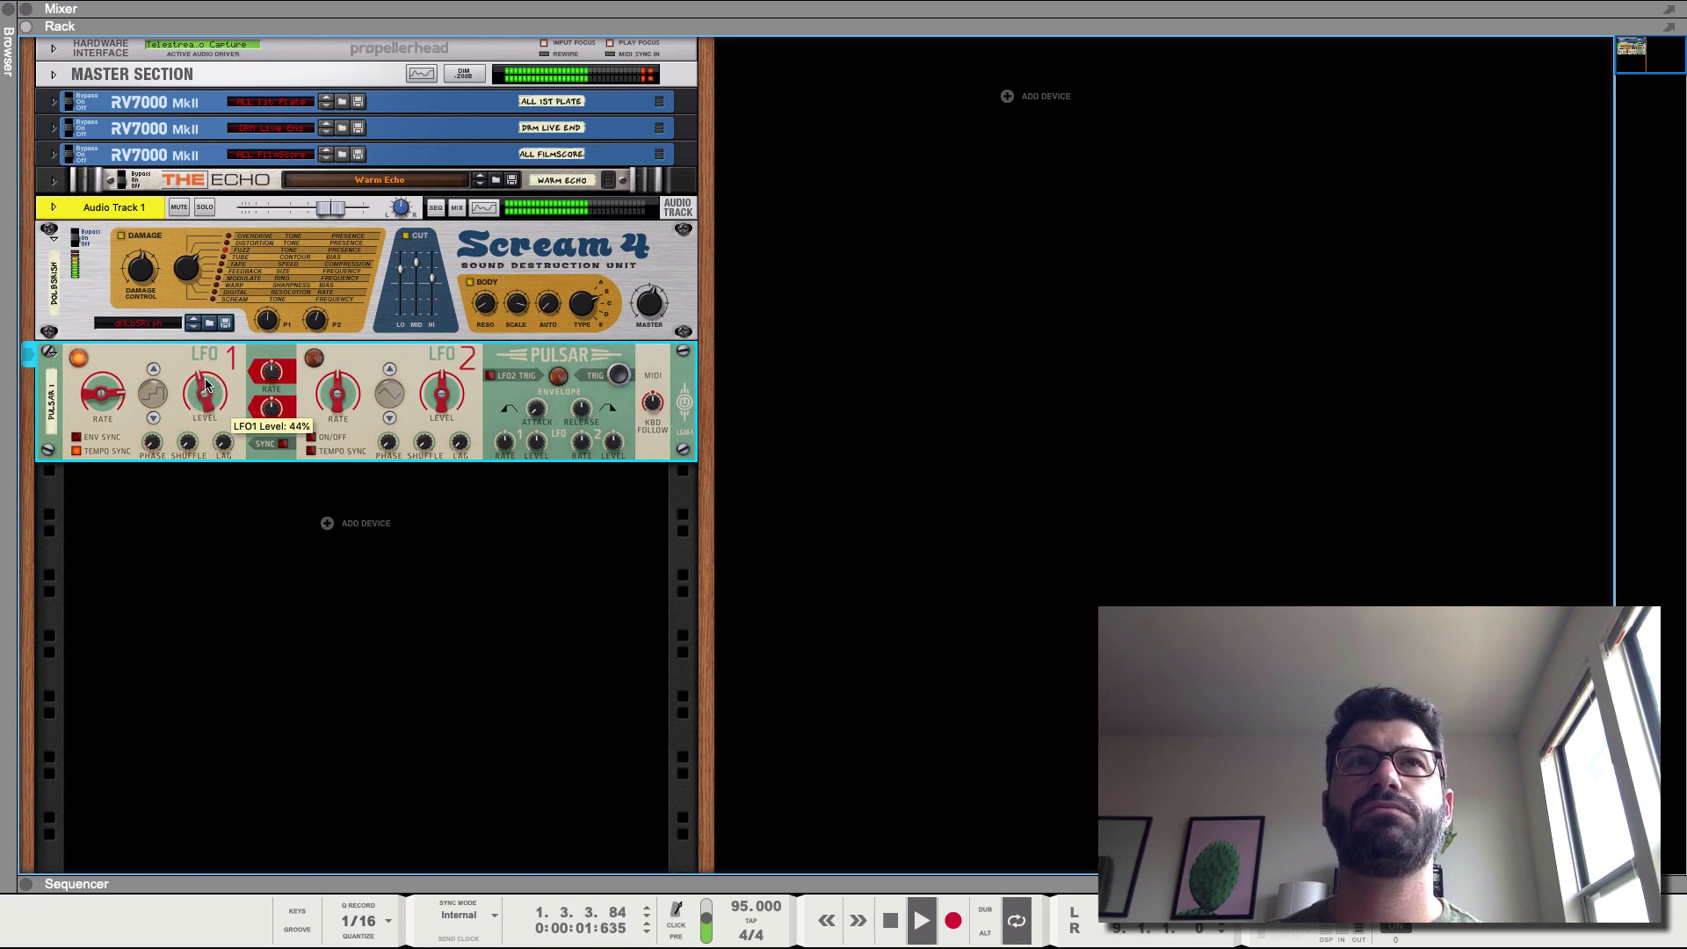
Switch Pulsar's LFO 1 to the next waveform and cable the LFO 2 CV output to Scream 4's P2 CV input.
key("space")
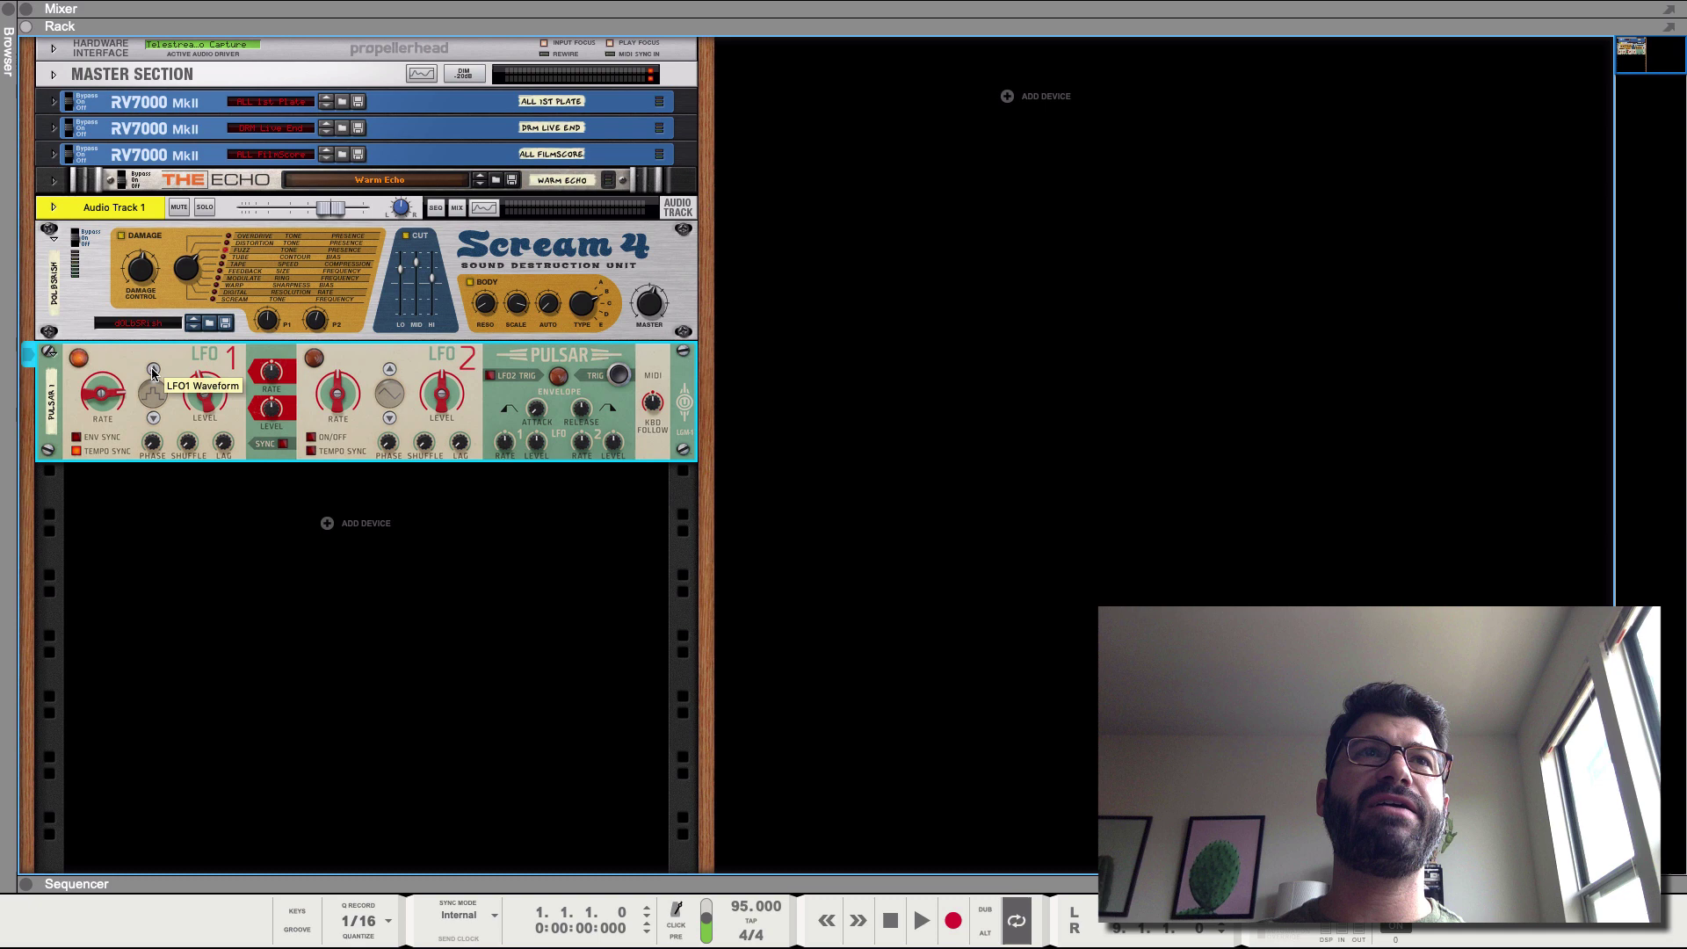
left_click(152, 370)
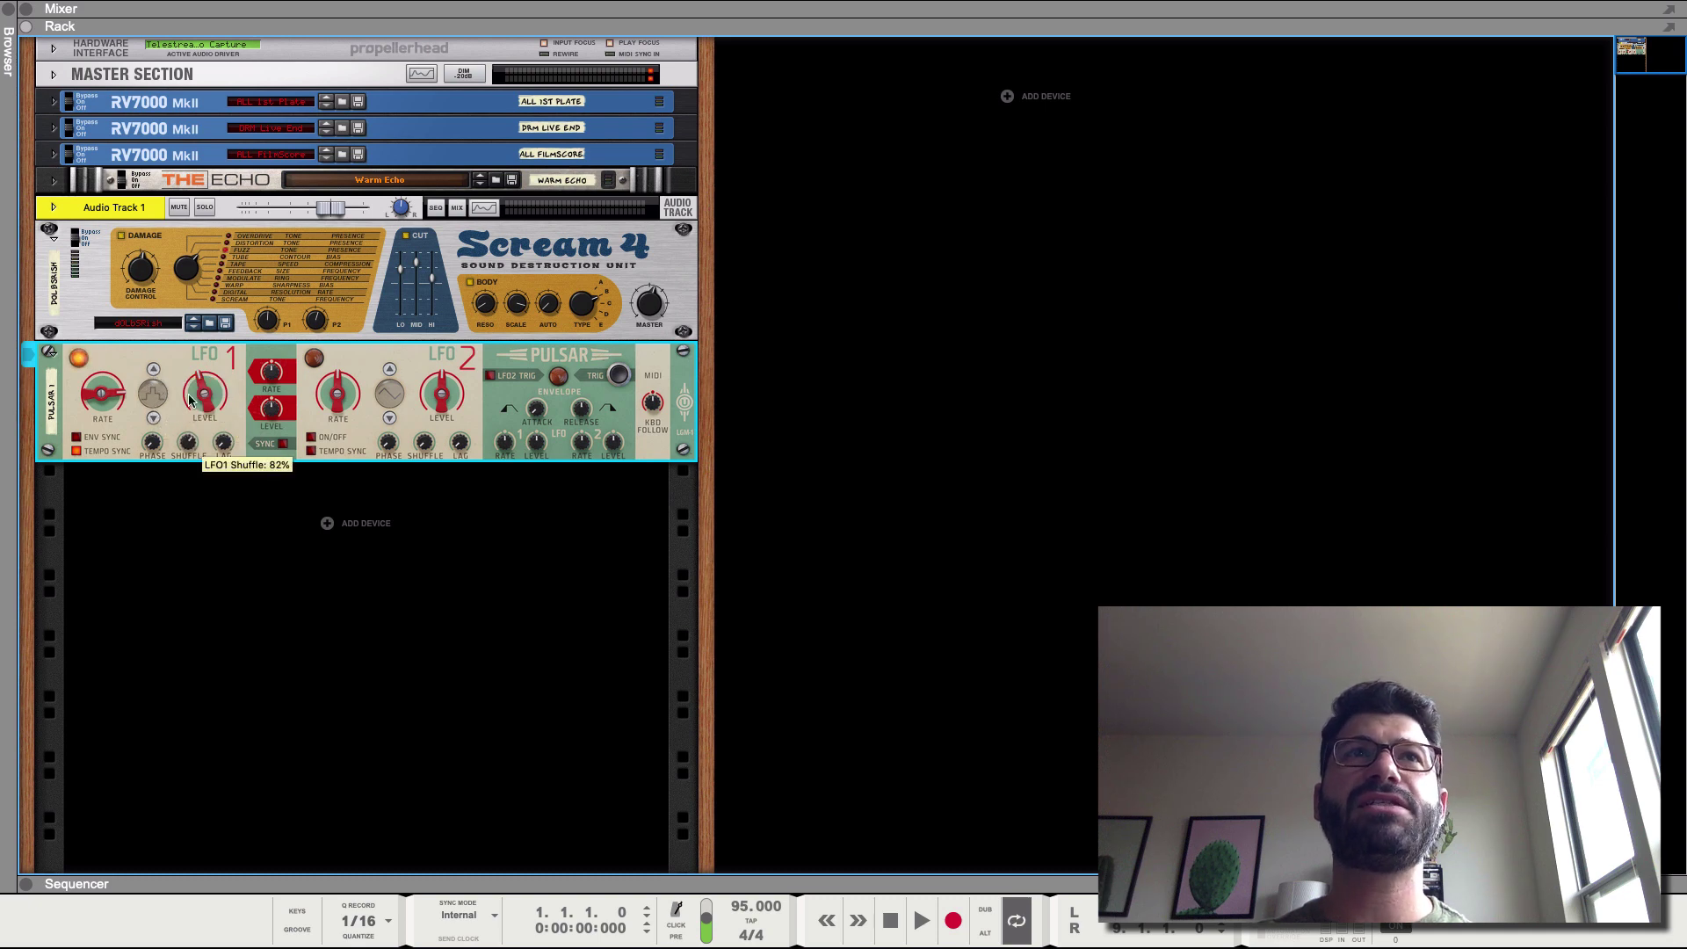
key("Tab")
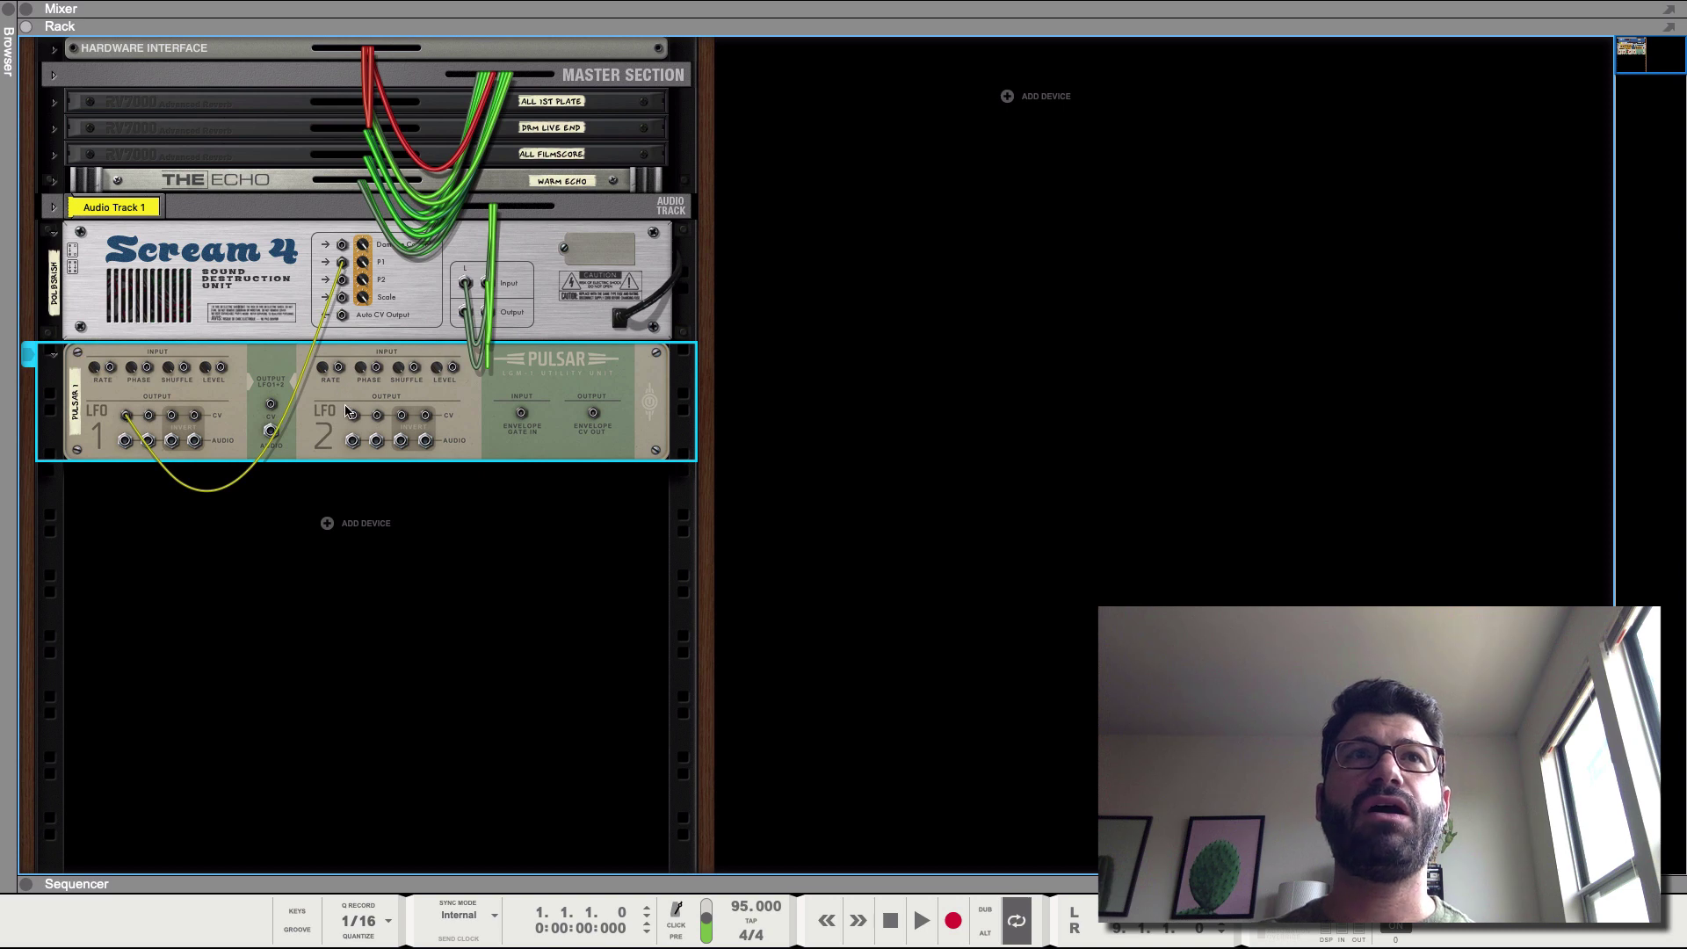
left_click_drag(347, 409, 341, 280)
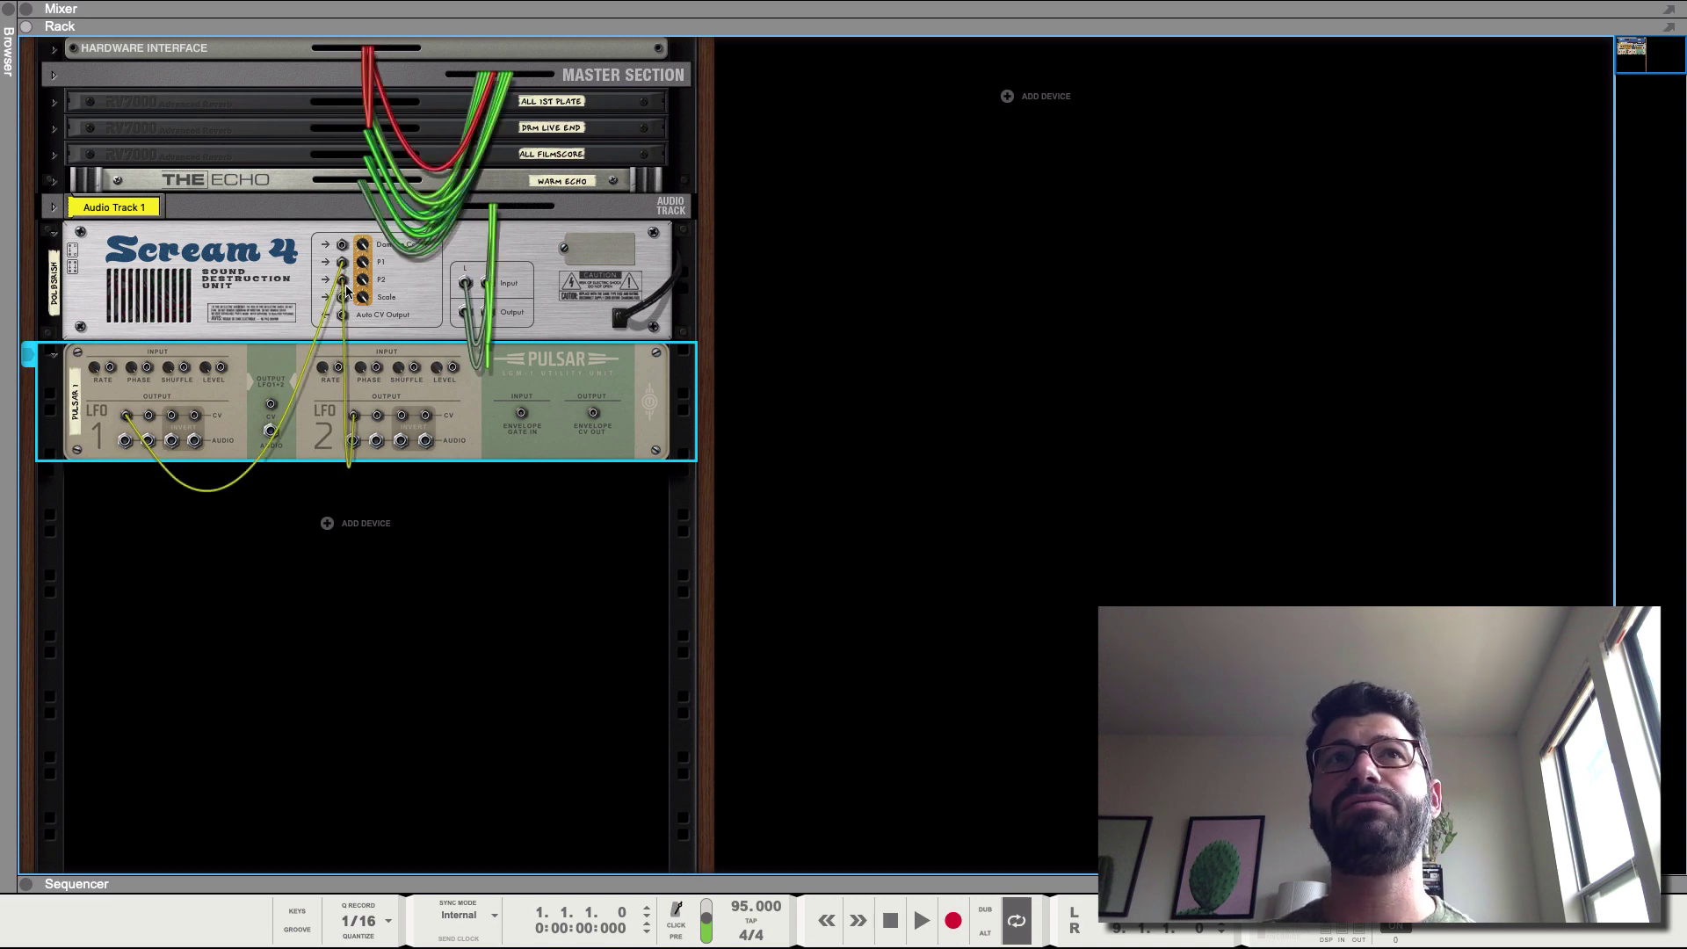
key("Tab")
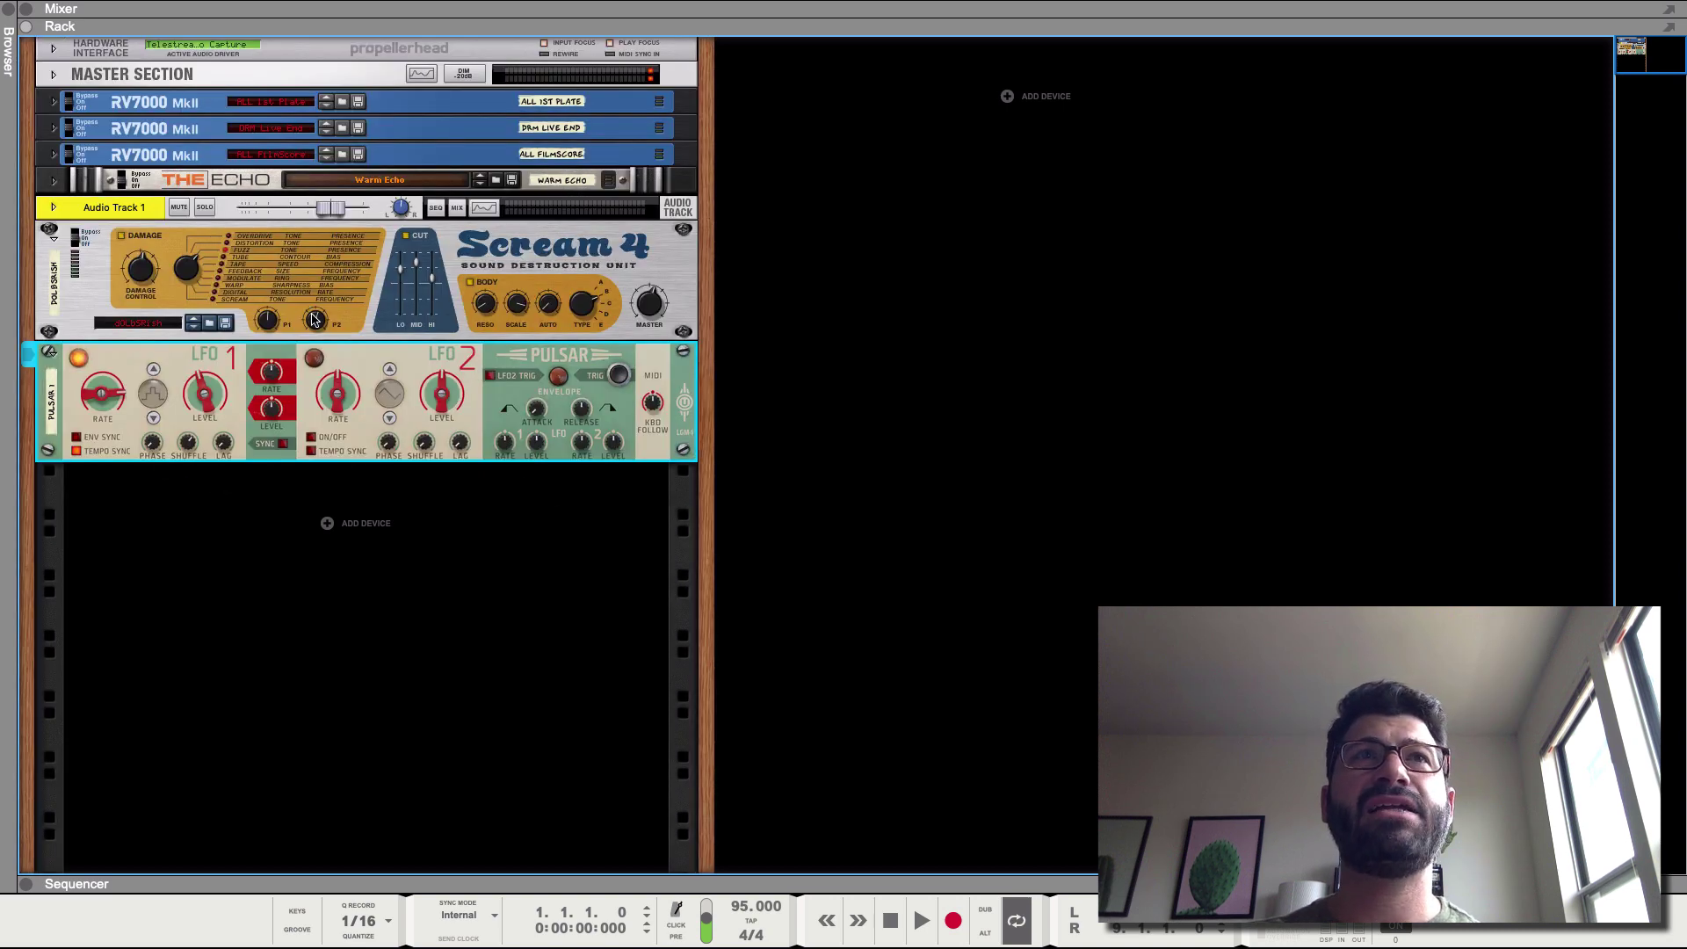
Turn on Pulsar's LFO 2 and audition its modulation of Scream 4 during playback.
left_click(314, 321)
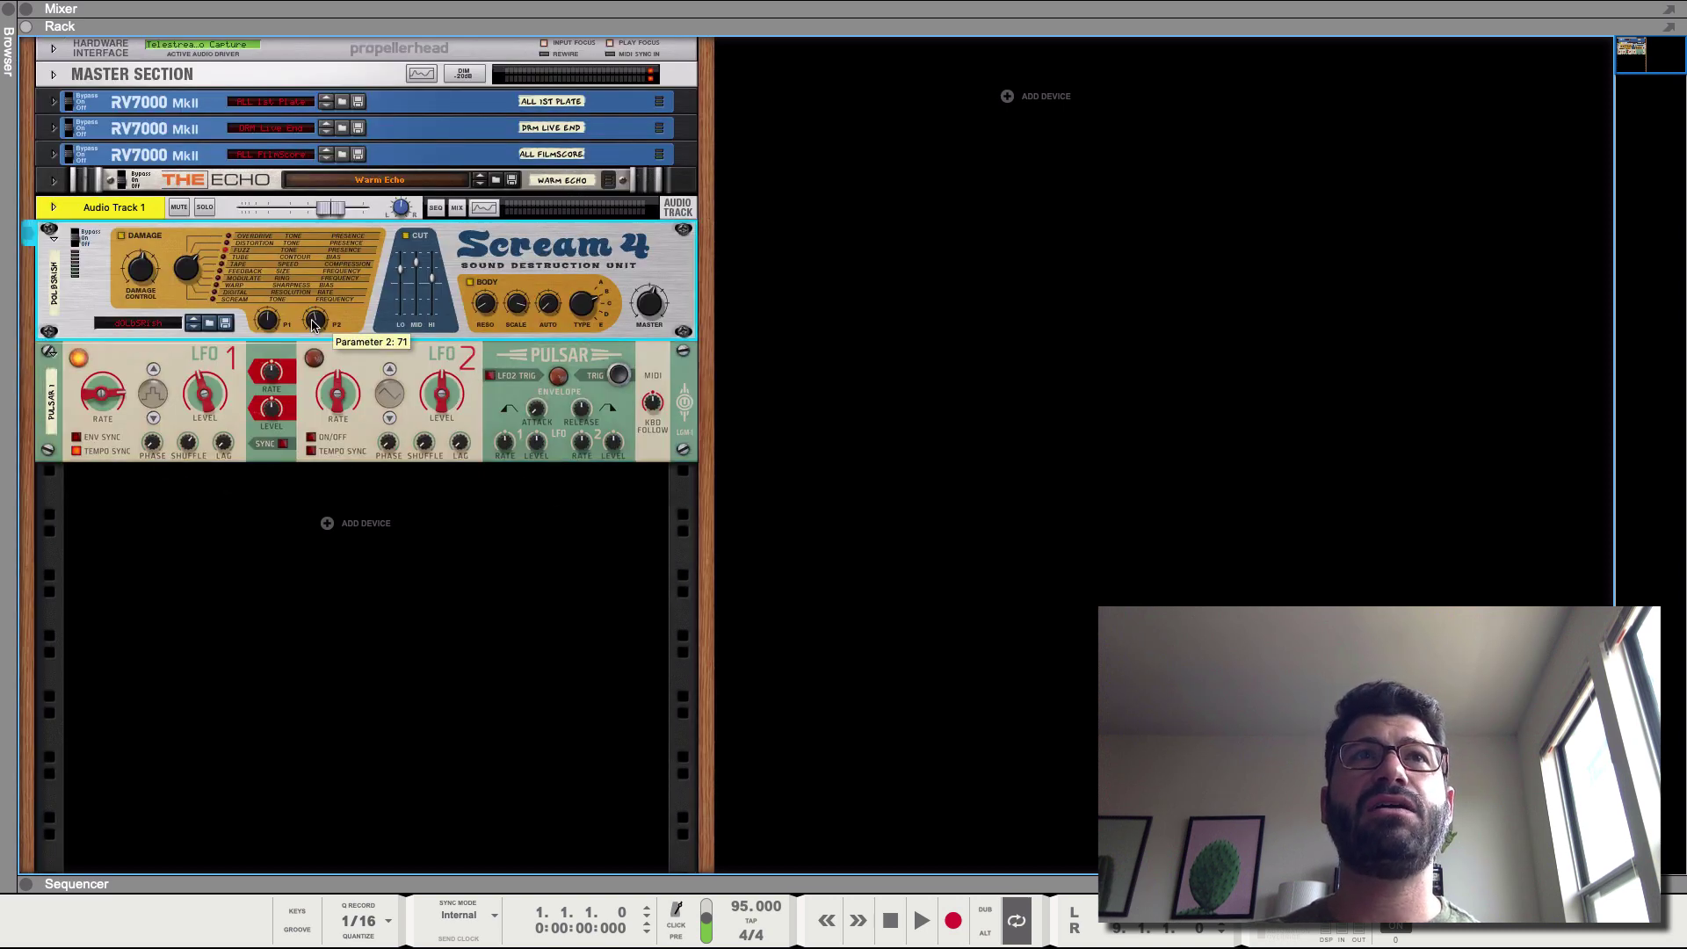
left_click(313, 437)
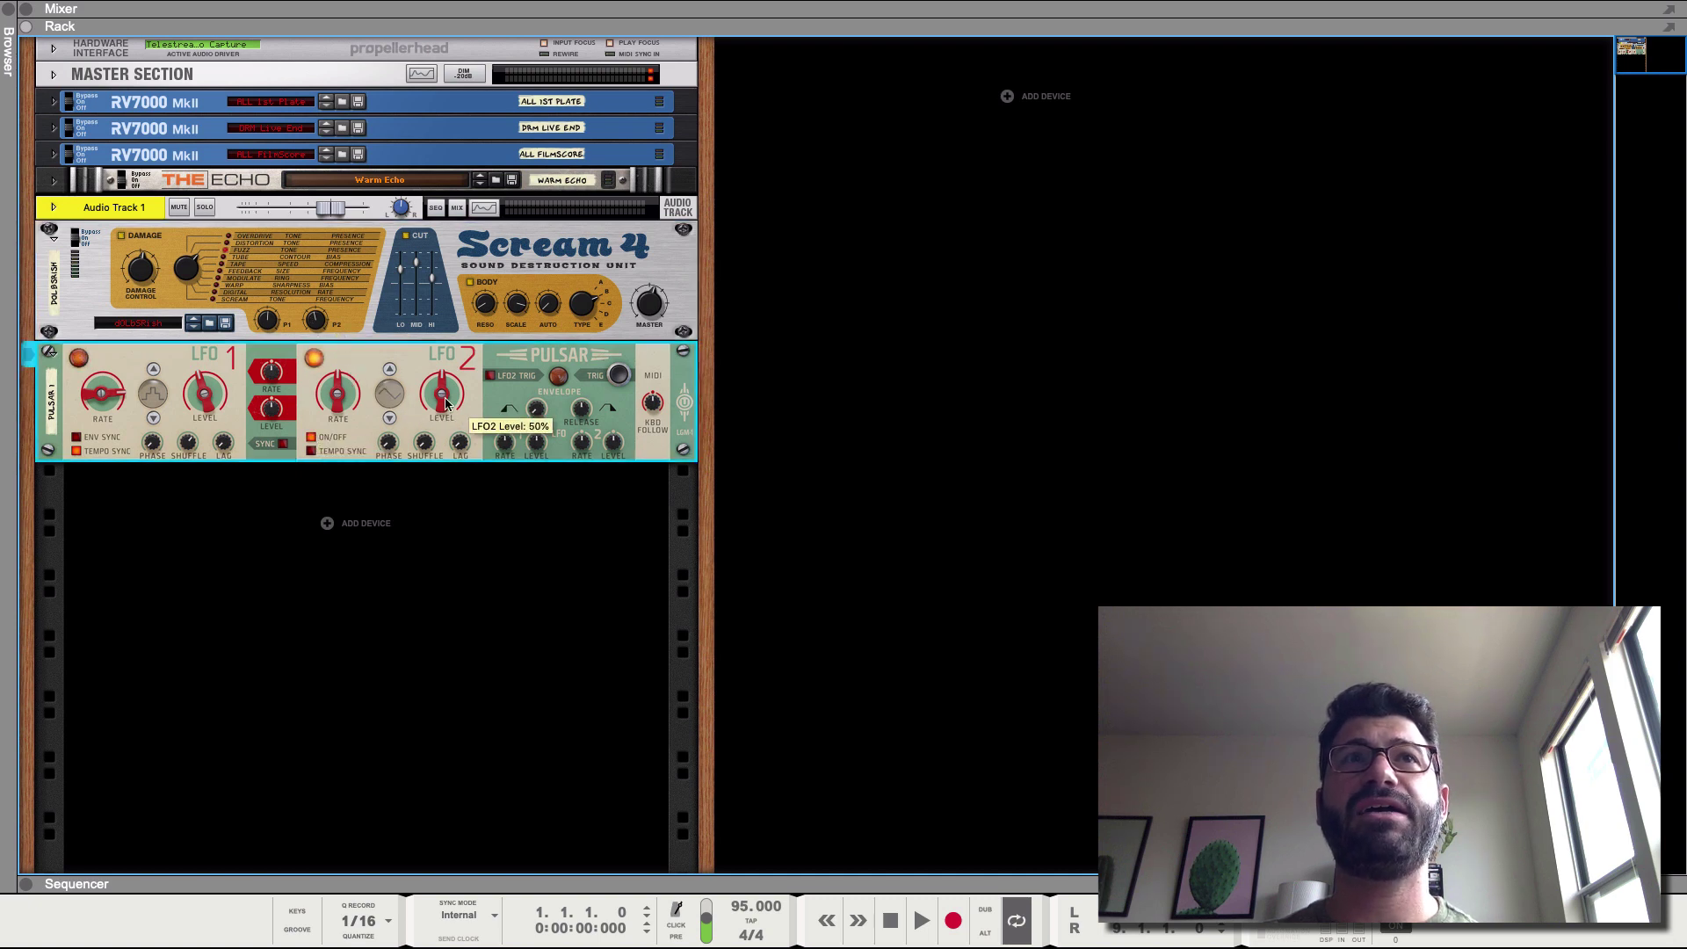
key("space")
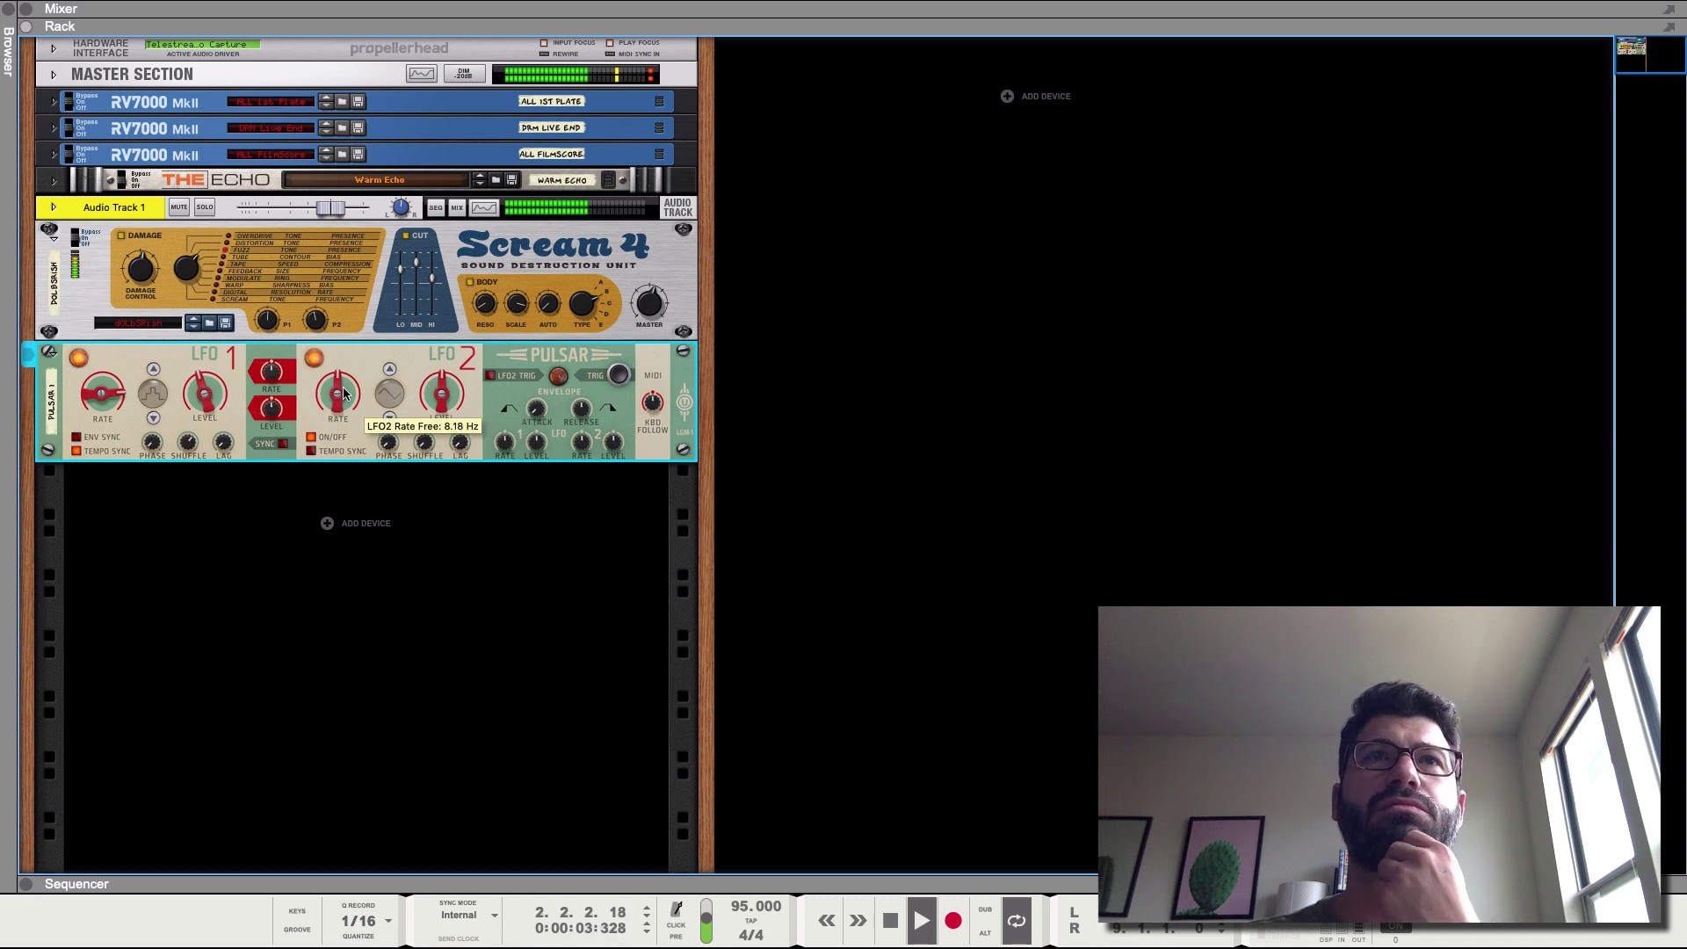
left_click(485, 299)
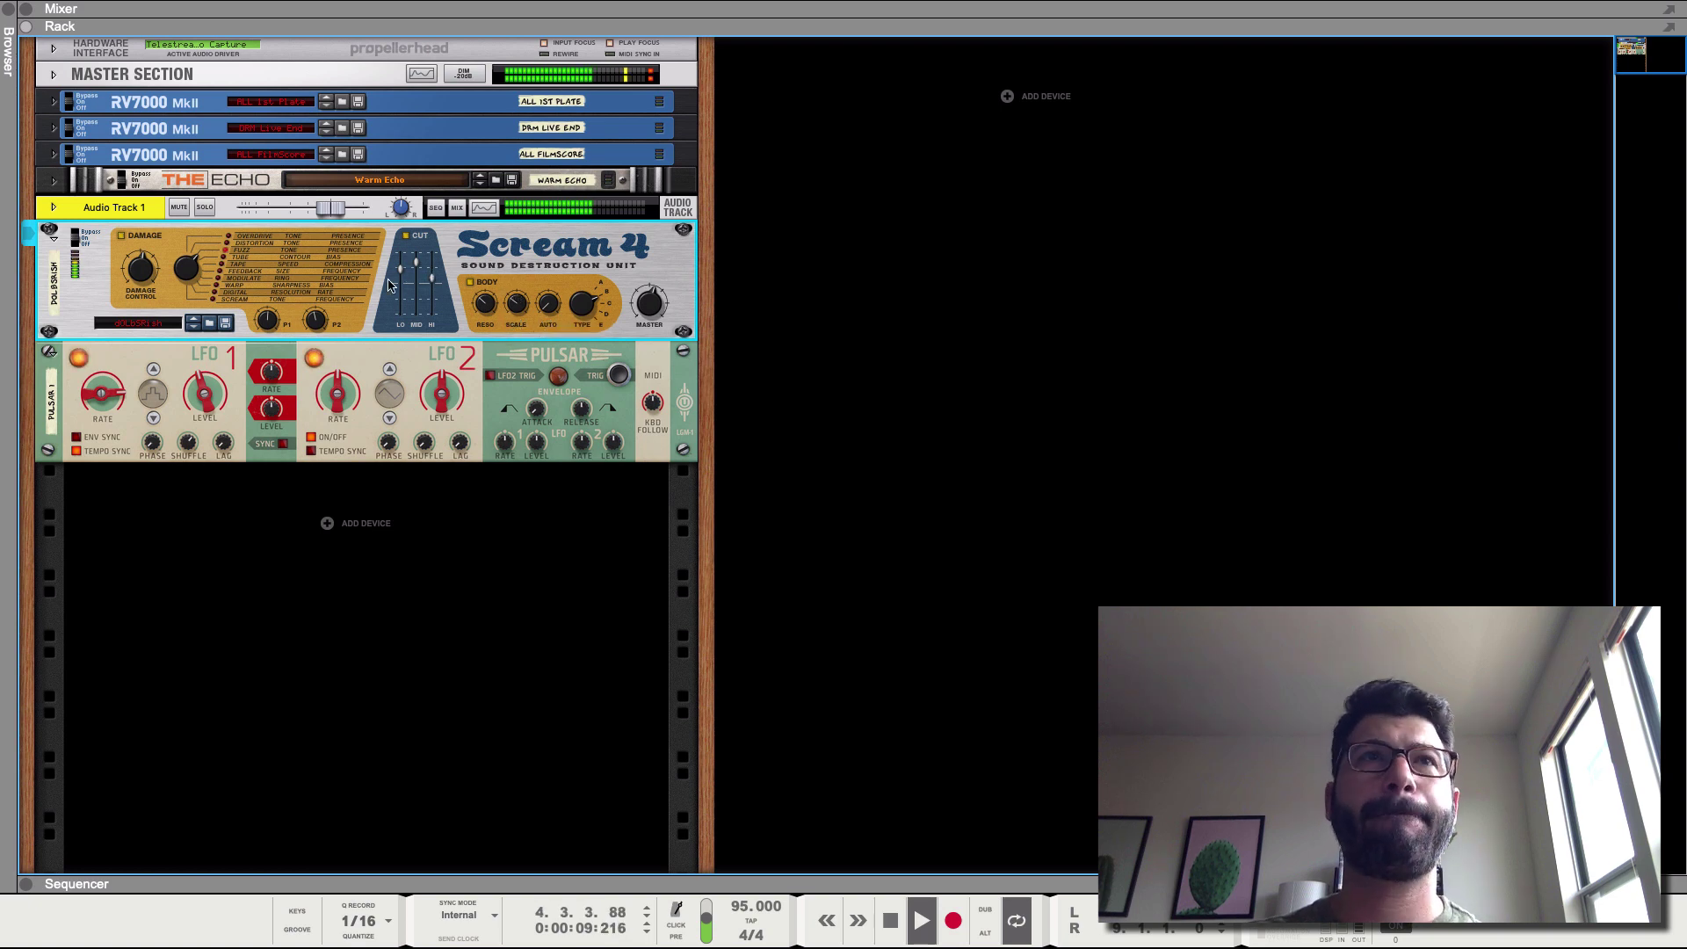
key("space")
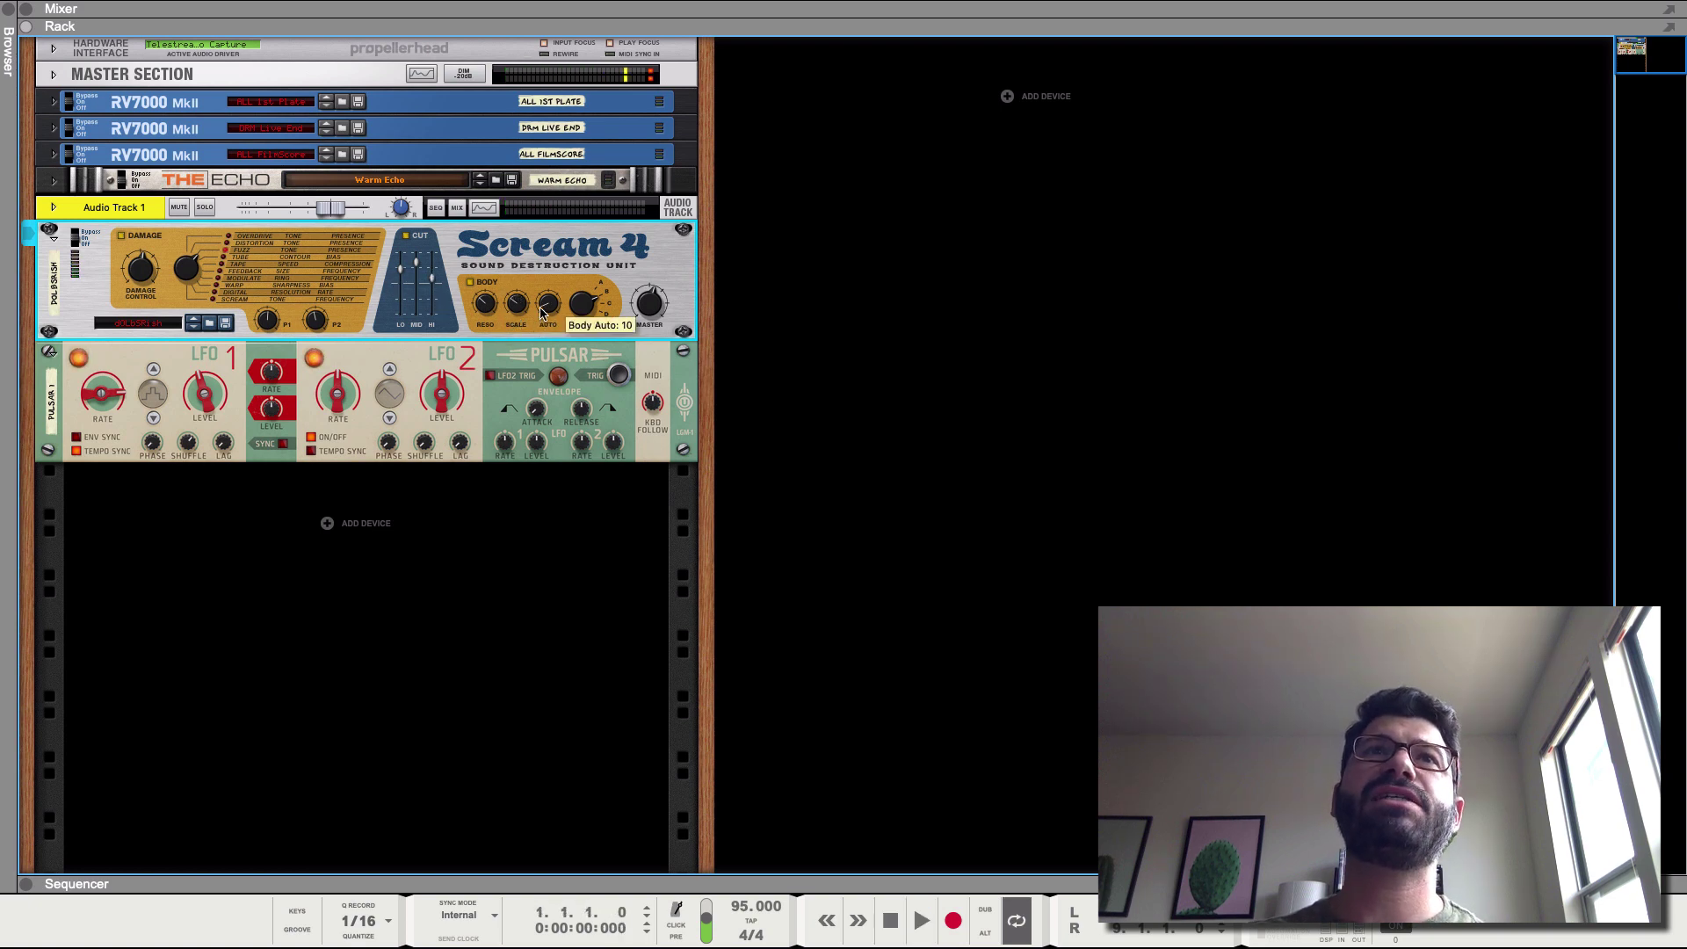
Disconnect both Pulsar LFO cables from Scream 4 and patch its Auto CV Output into its own Damage CV input.
key("Tab")
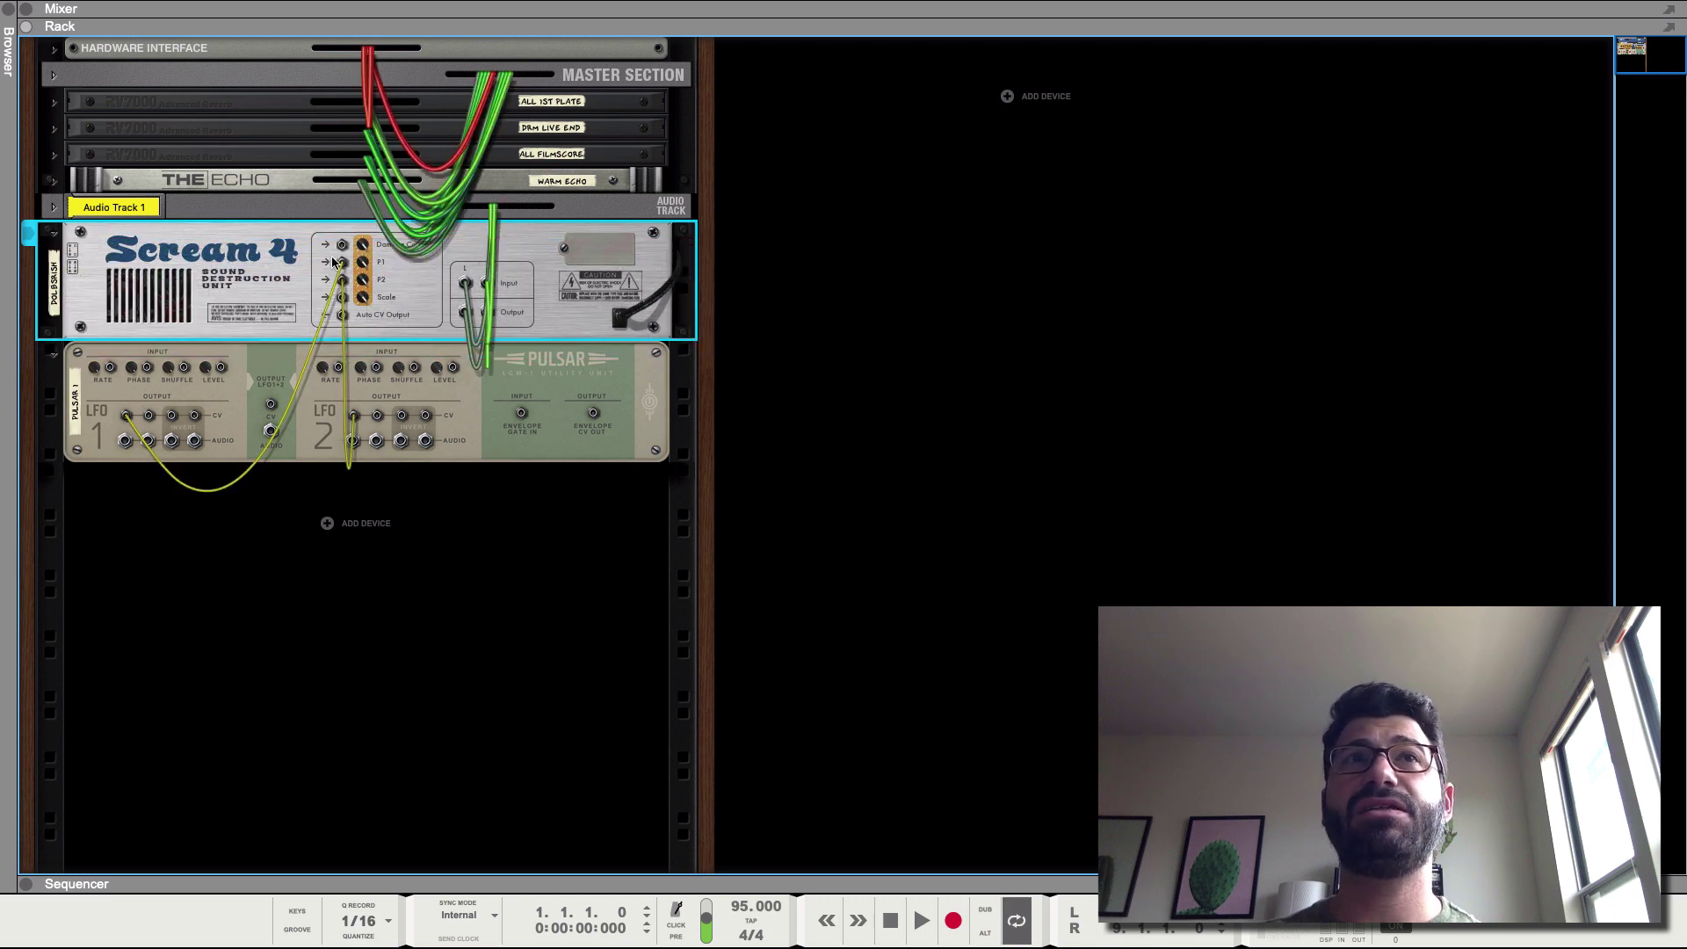
left_click_drag(343, 263, 415, 313)
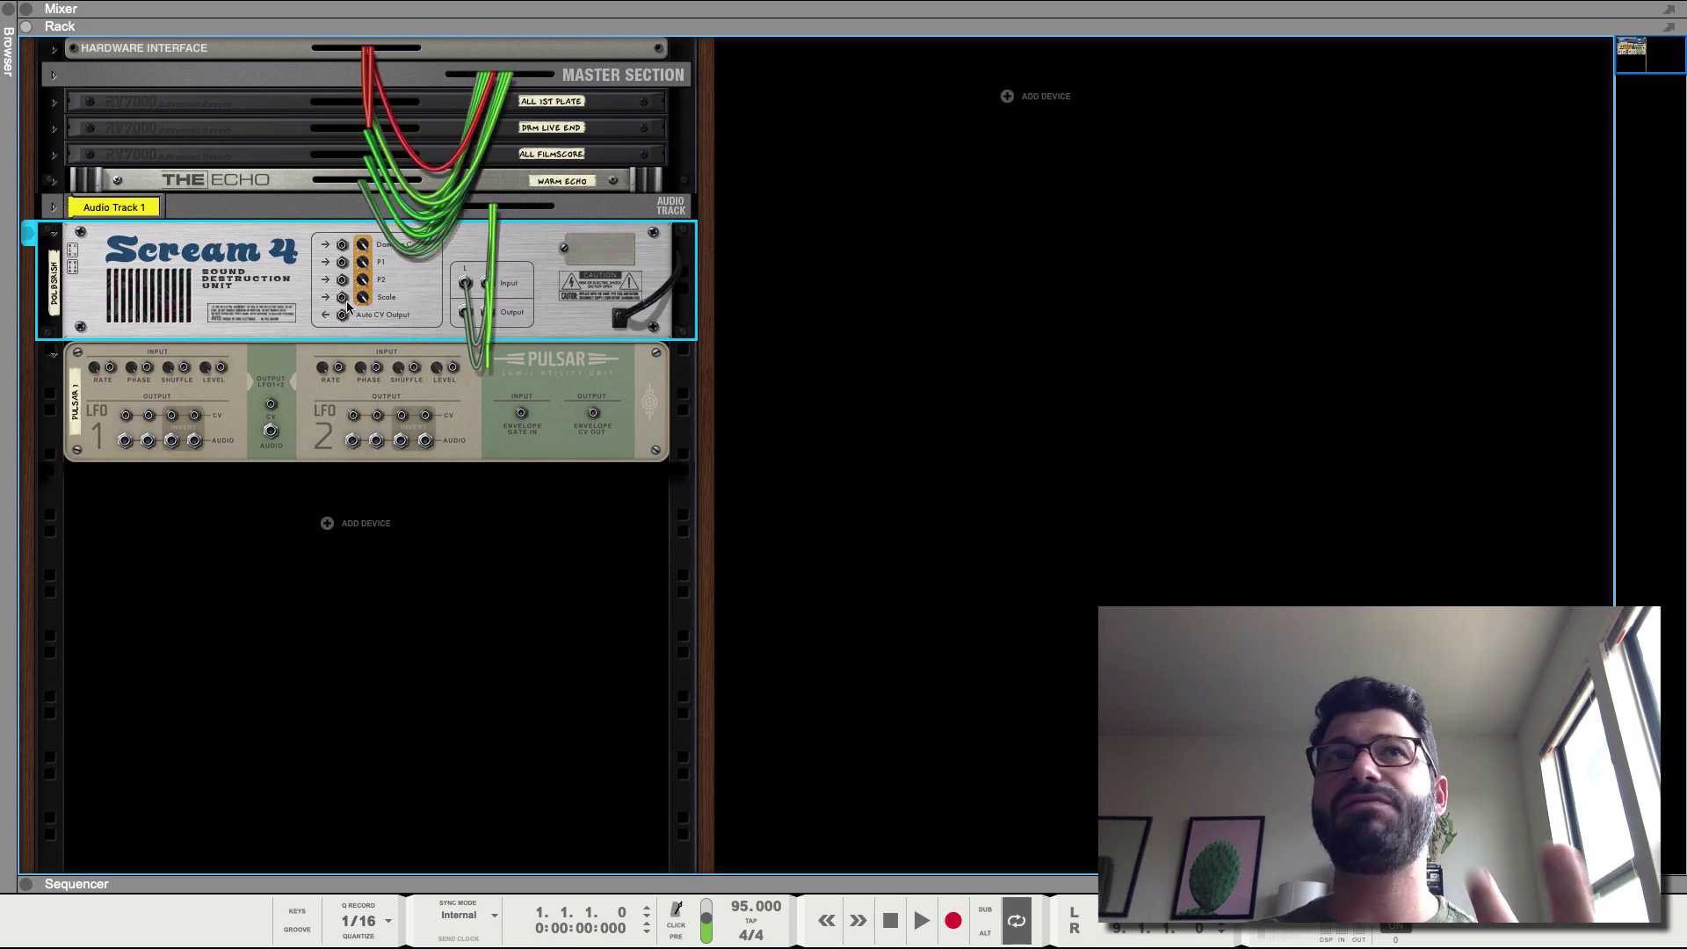
left_click_drag(343, 315, 374, 270)
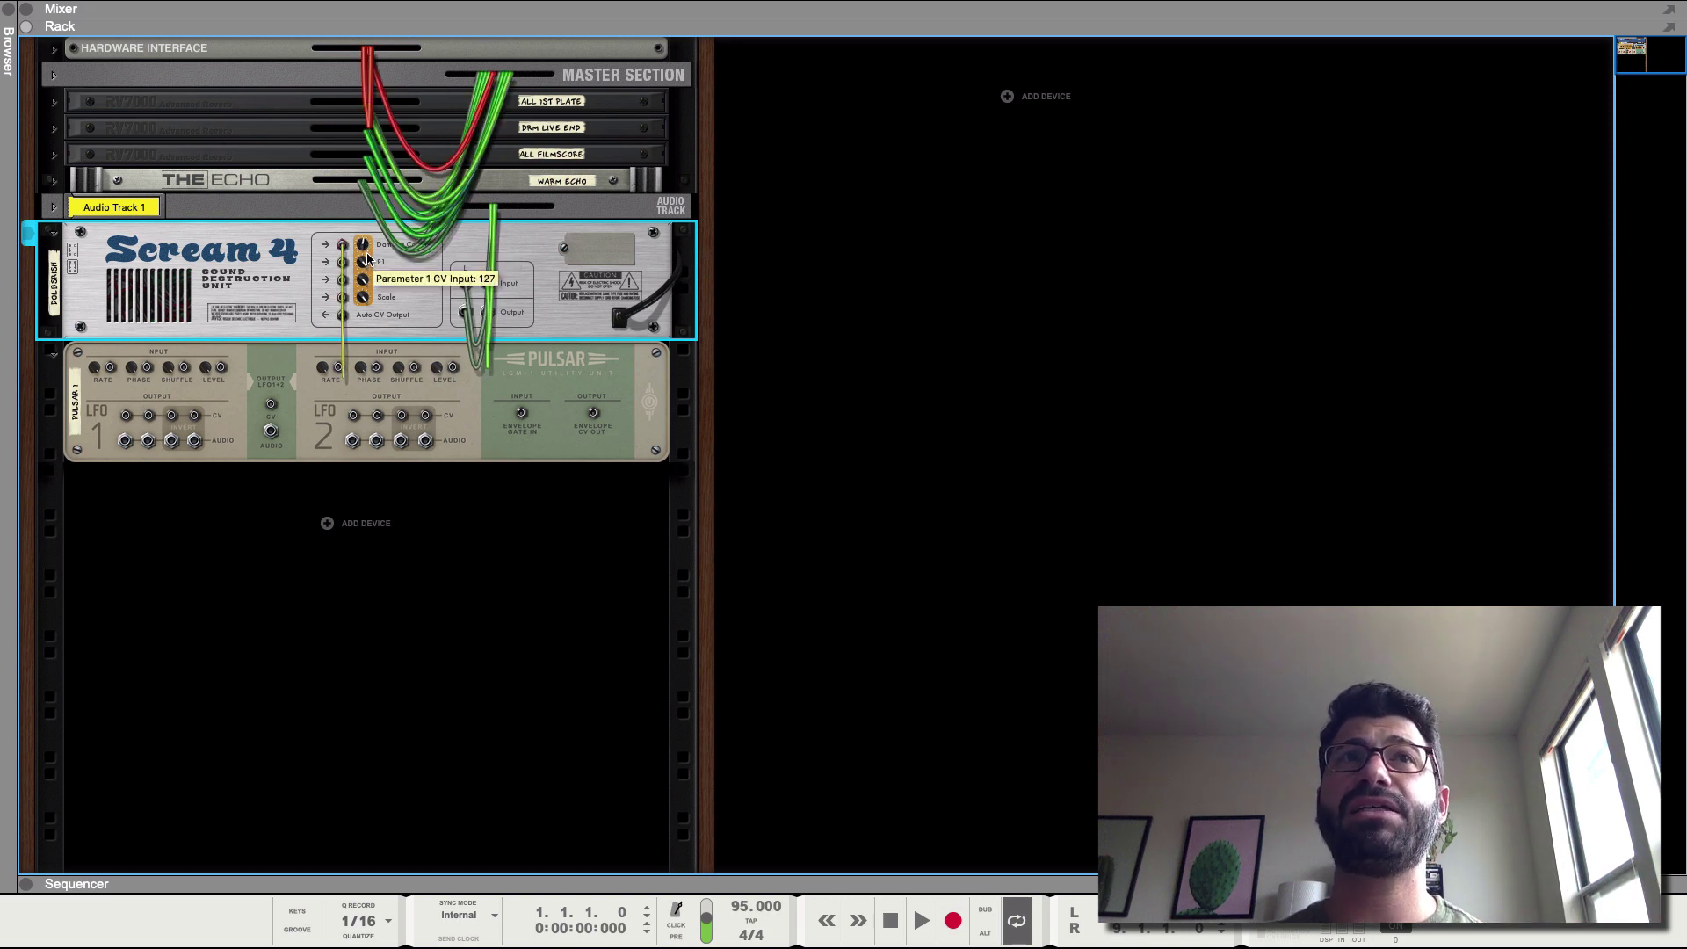
Audition the Auto CV modulation during playback and bring Scream 4's Cut sliders to about the middle.
key("Tab")
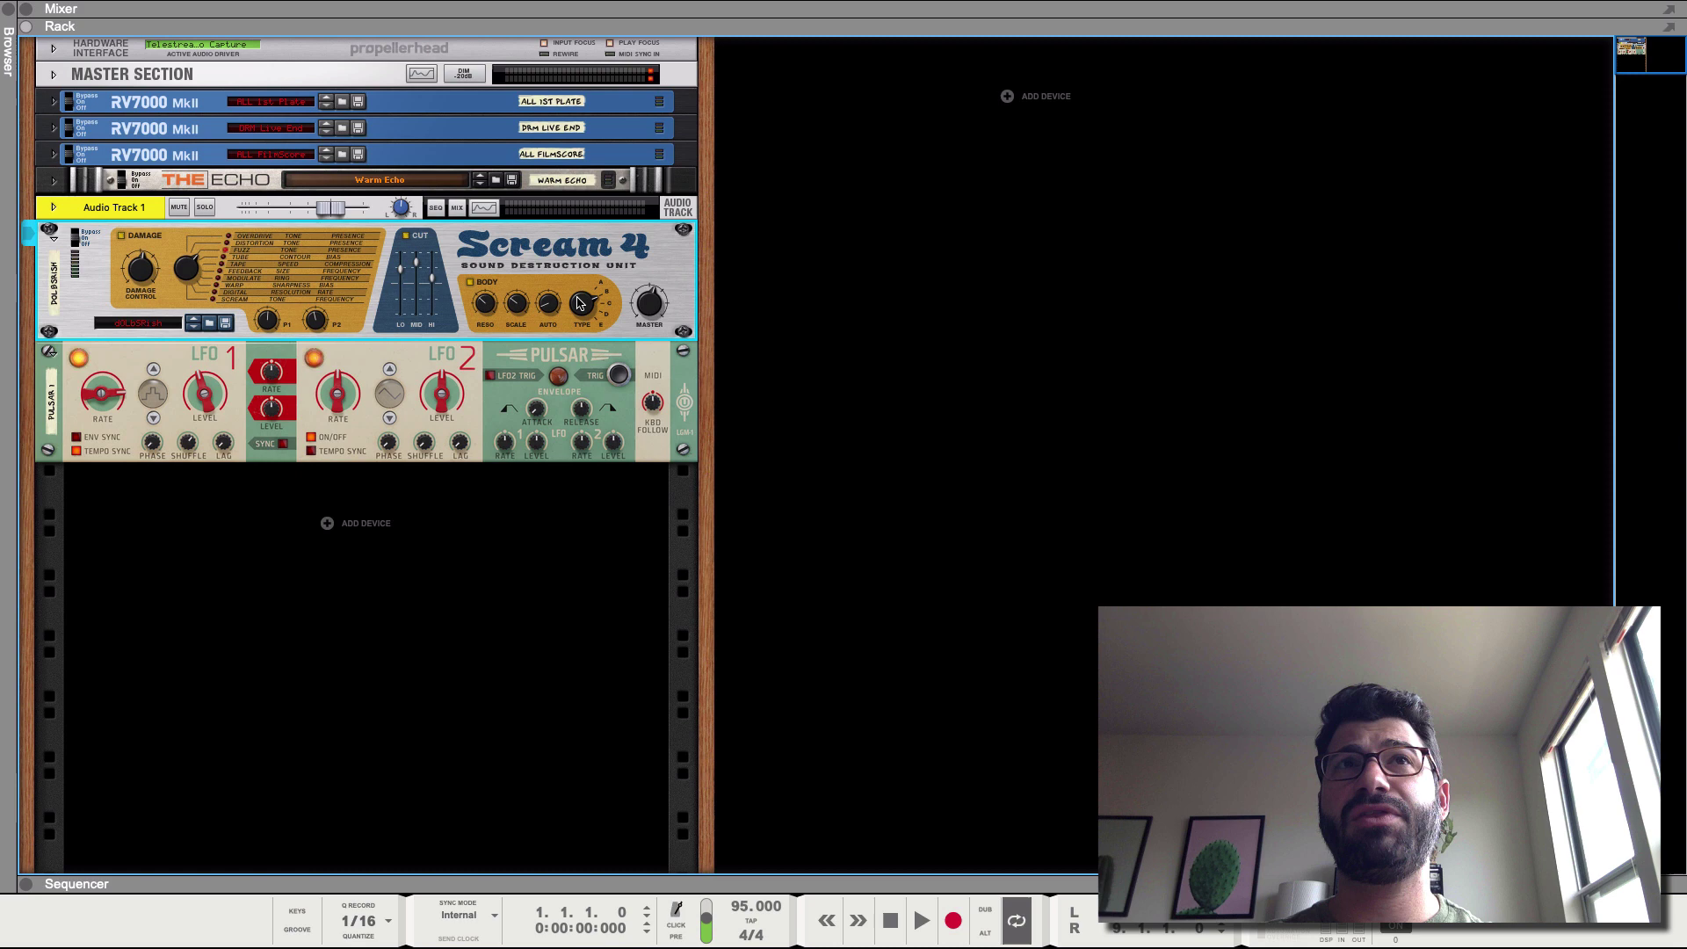
key("space")
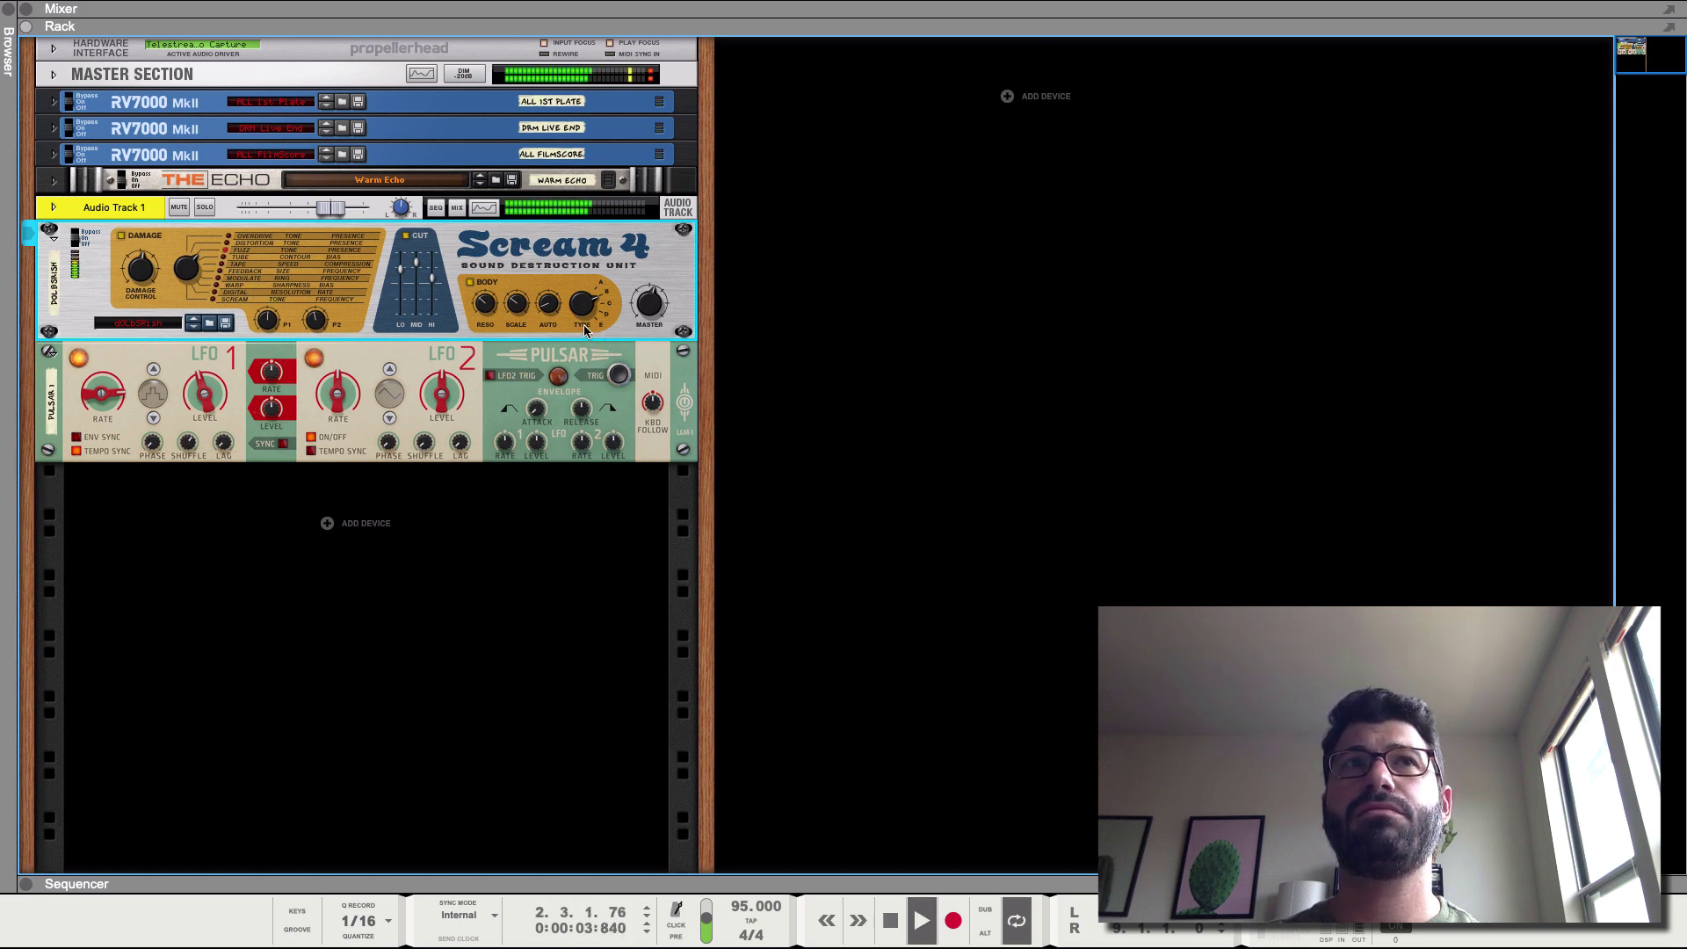
mouse_move(551, 306)
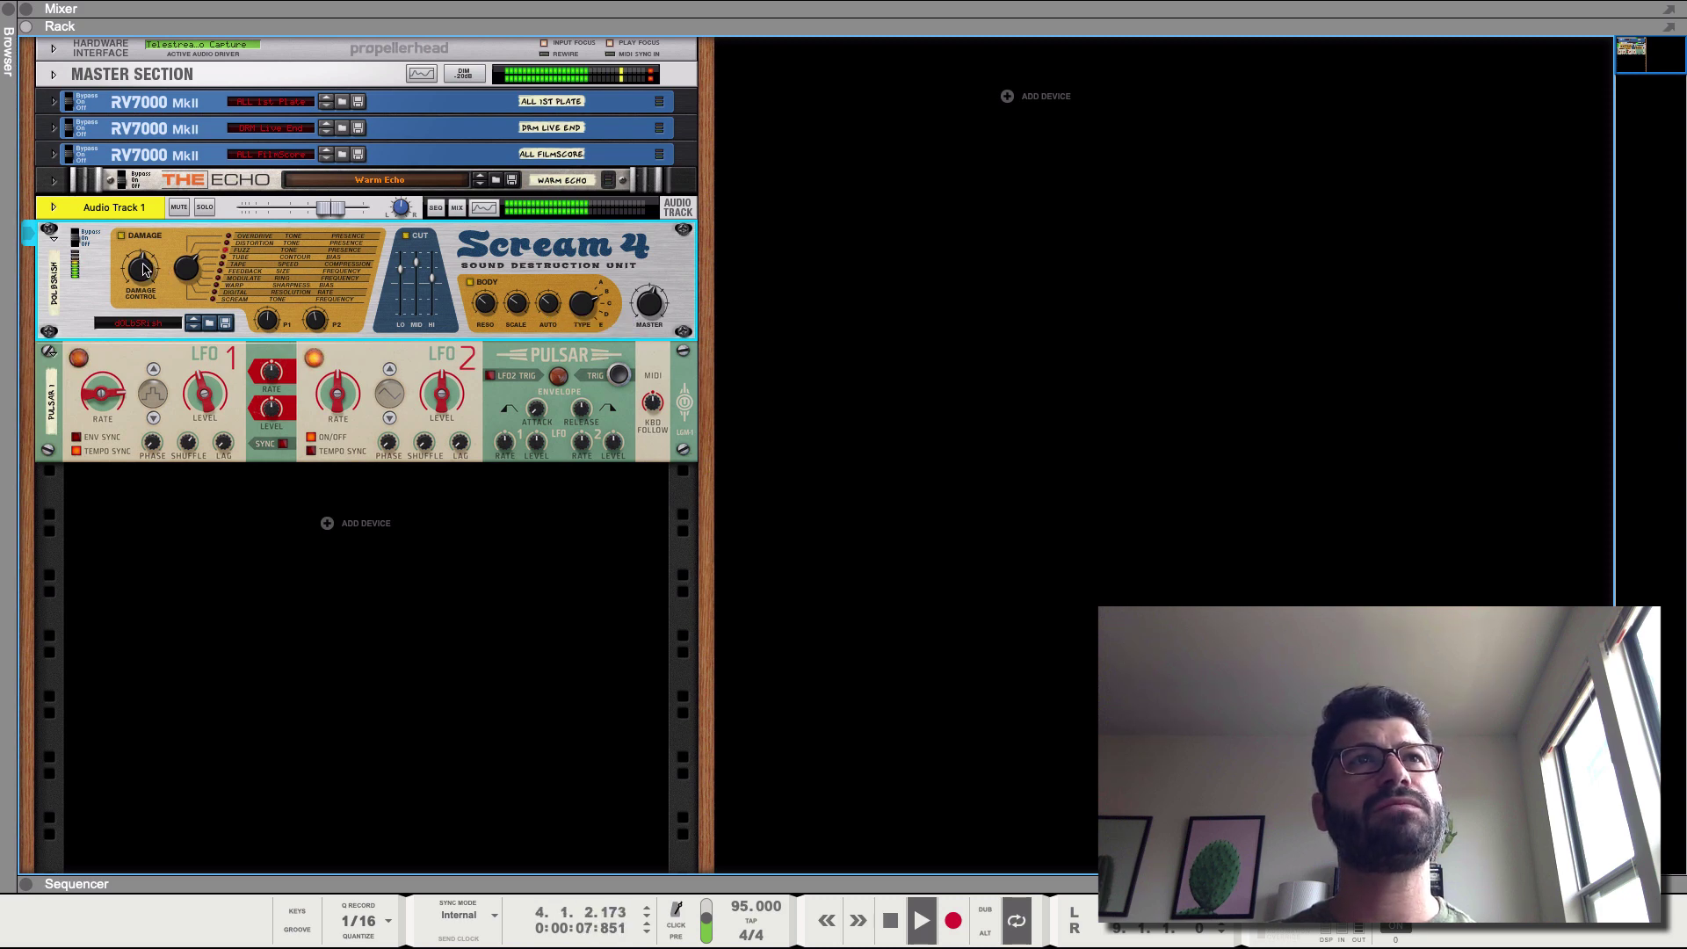
mouse_move(156, 258)
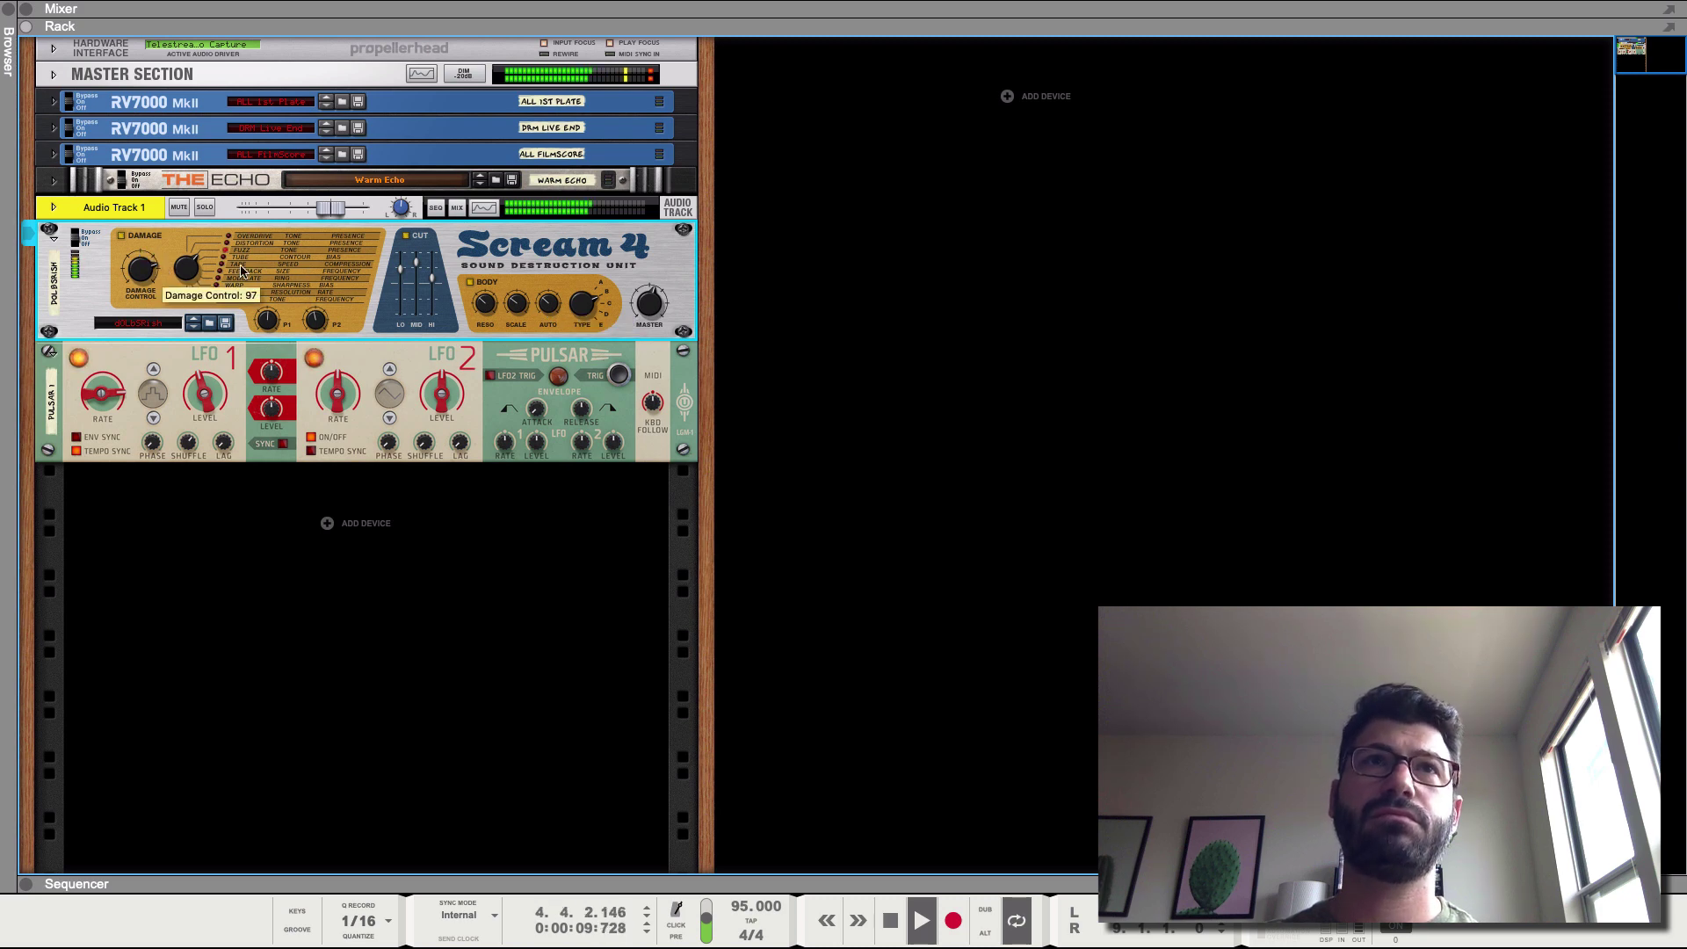
mouse_move(404, 280)
left_mouse_down()
mouse_move(400, 301)
mouse_move(417, 280)
mouse_move(402, 282)
left_mouse_up()
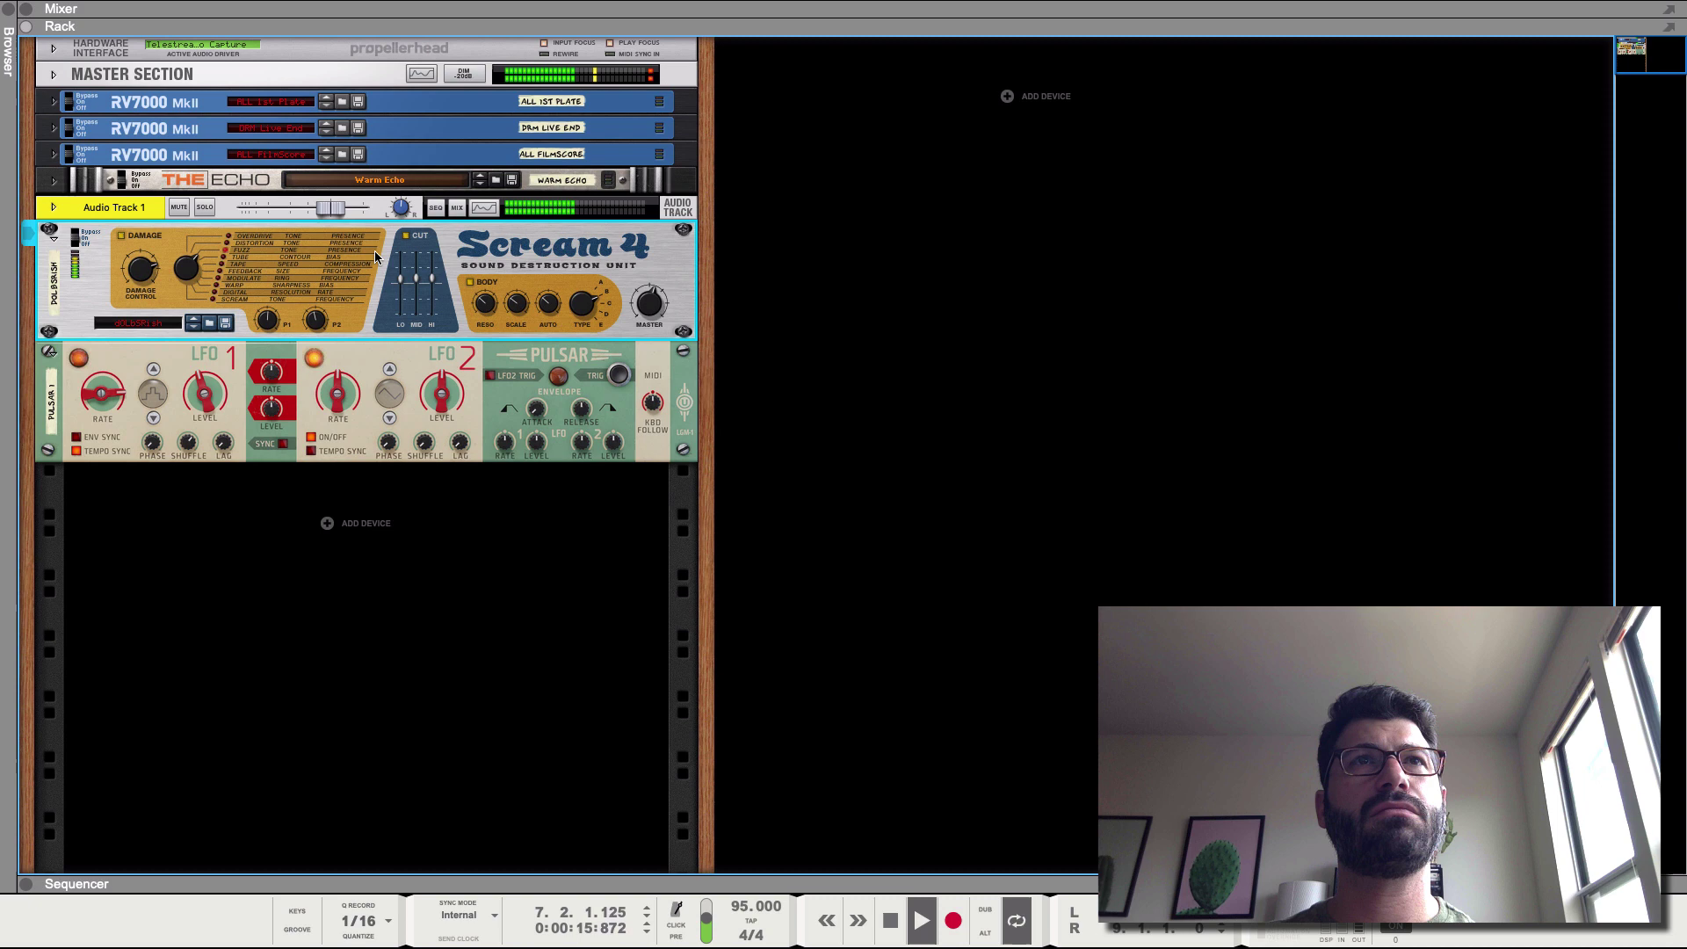
Stop playback, remove the Auto CV Output cable, and set Scream 4's Damage Control to 20.
key("space")
key("Tab")
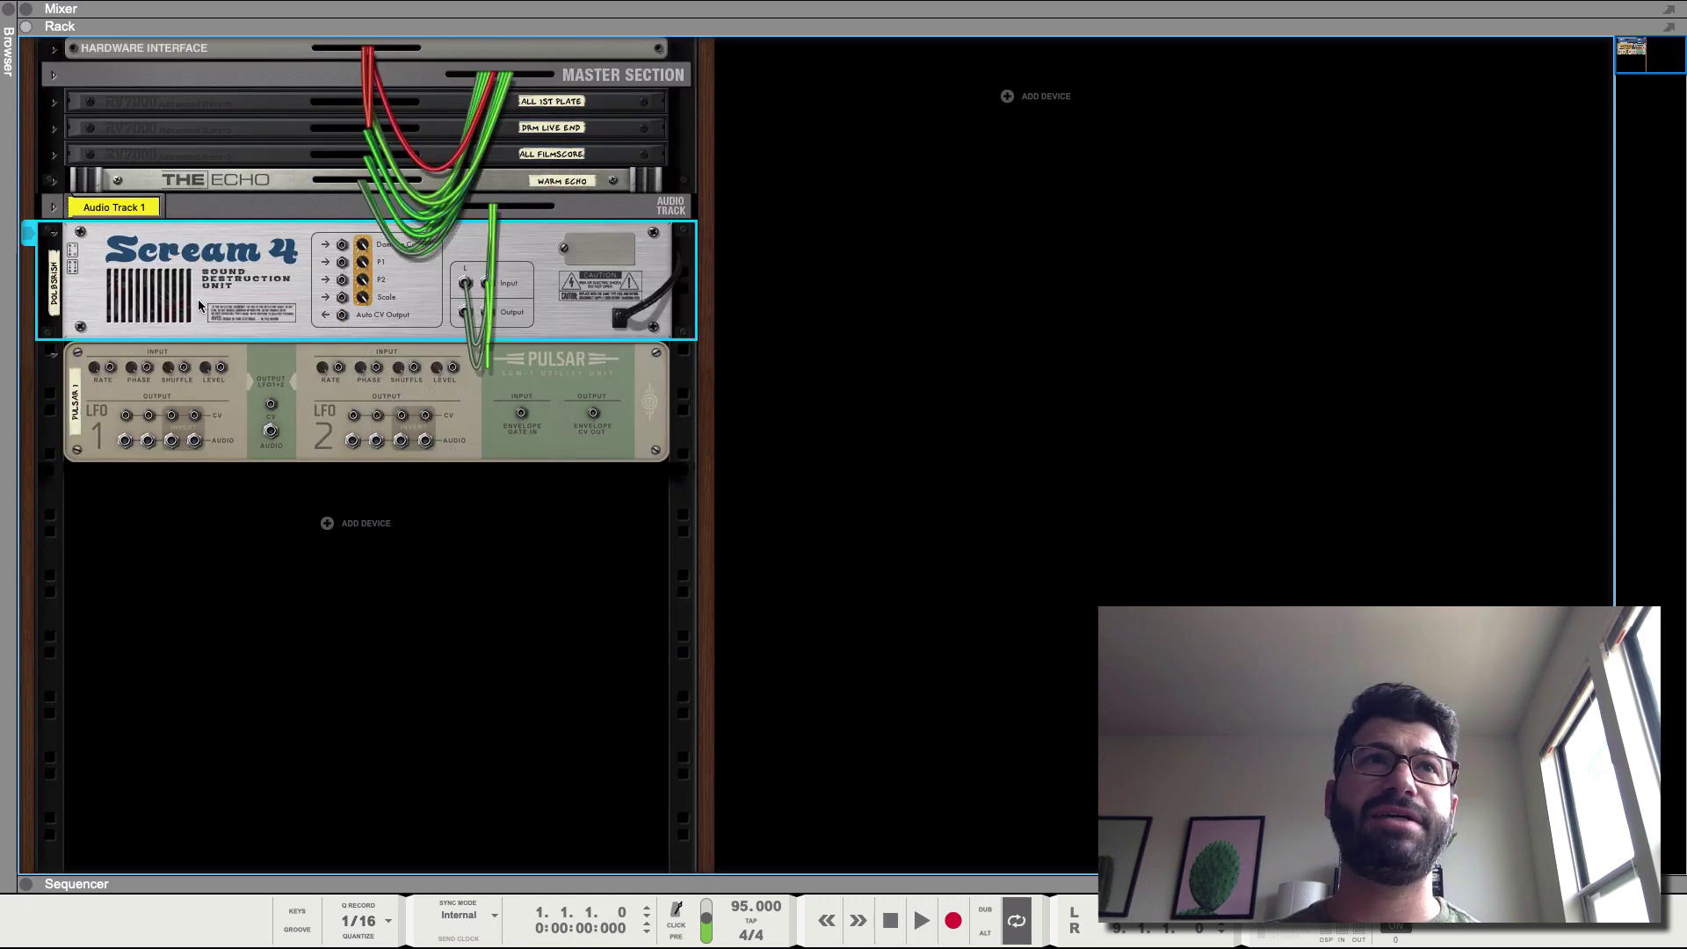
key("Tab")
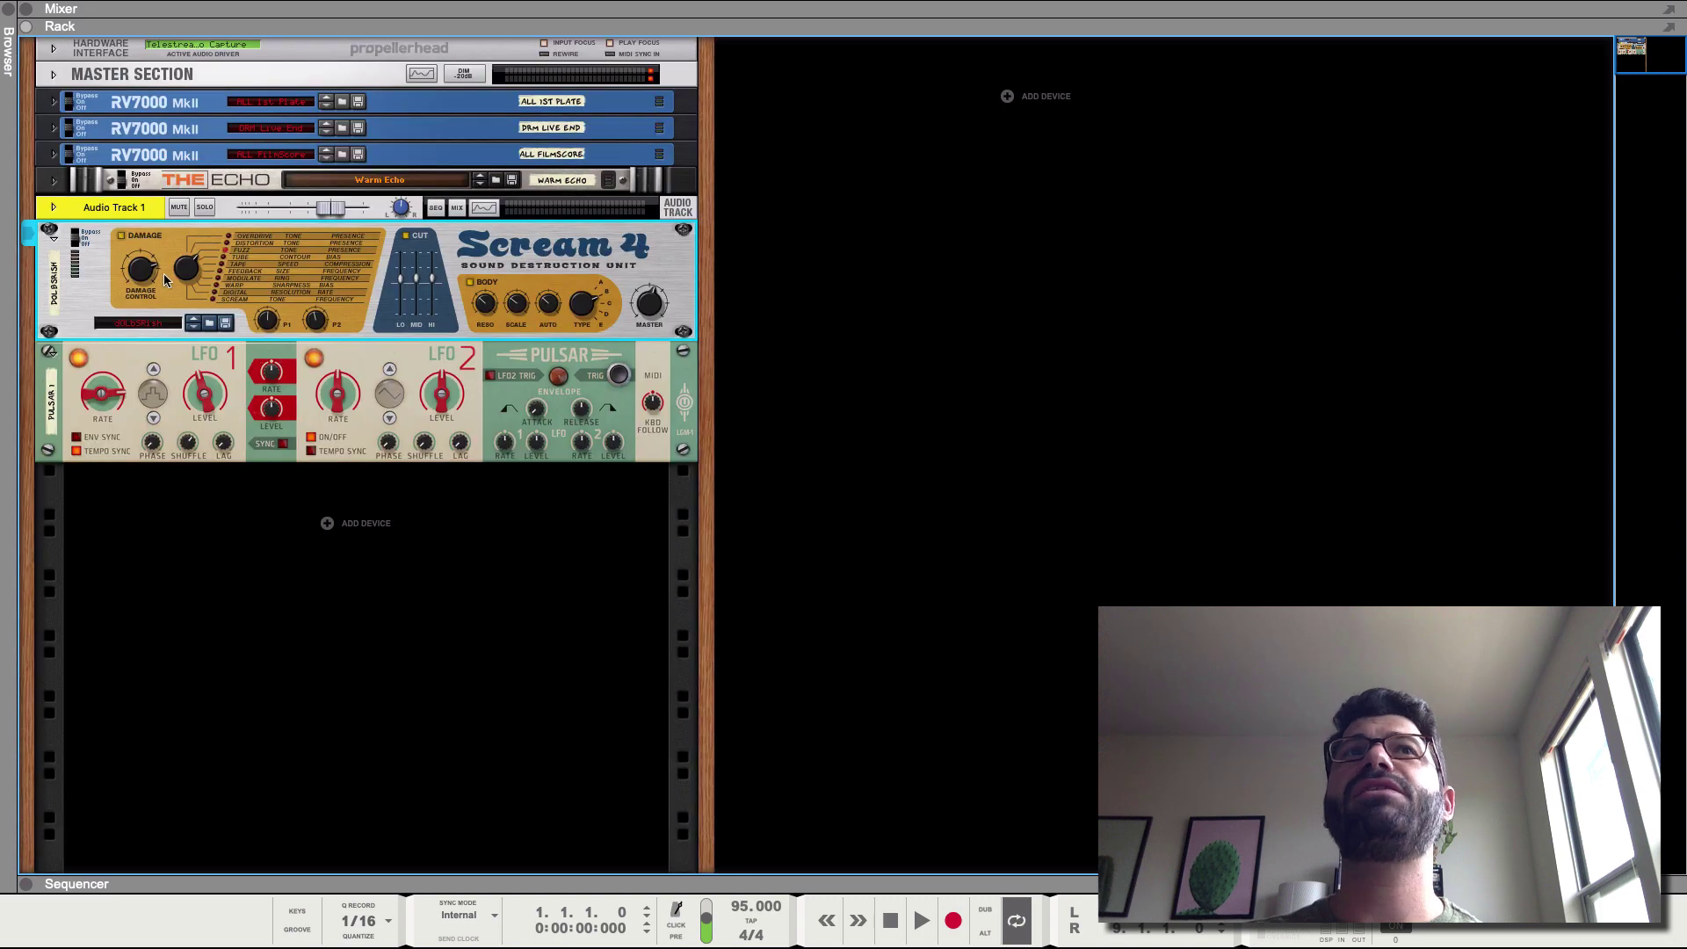
mouse_move(153, 281)
left_mouse_down()
mouse_move(156, 296)
mouse_move(143, 276)
left_mouse_up()
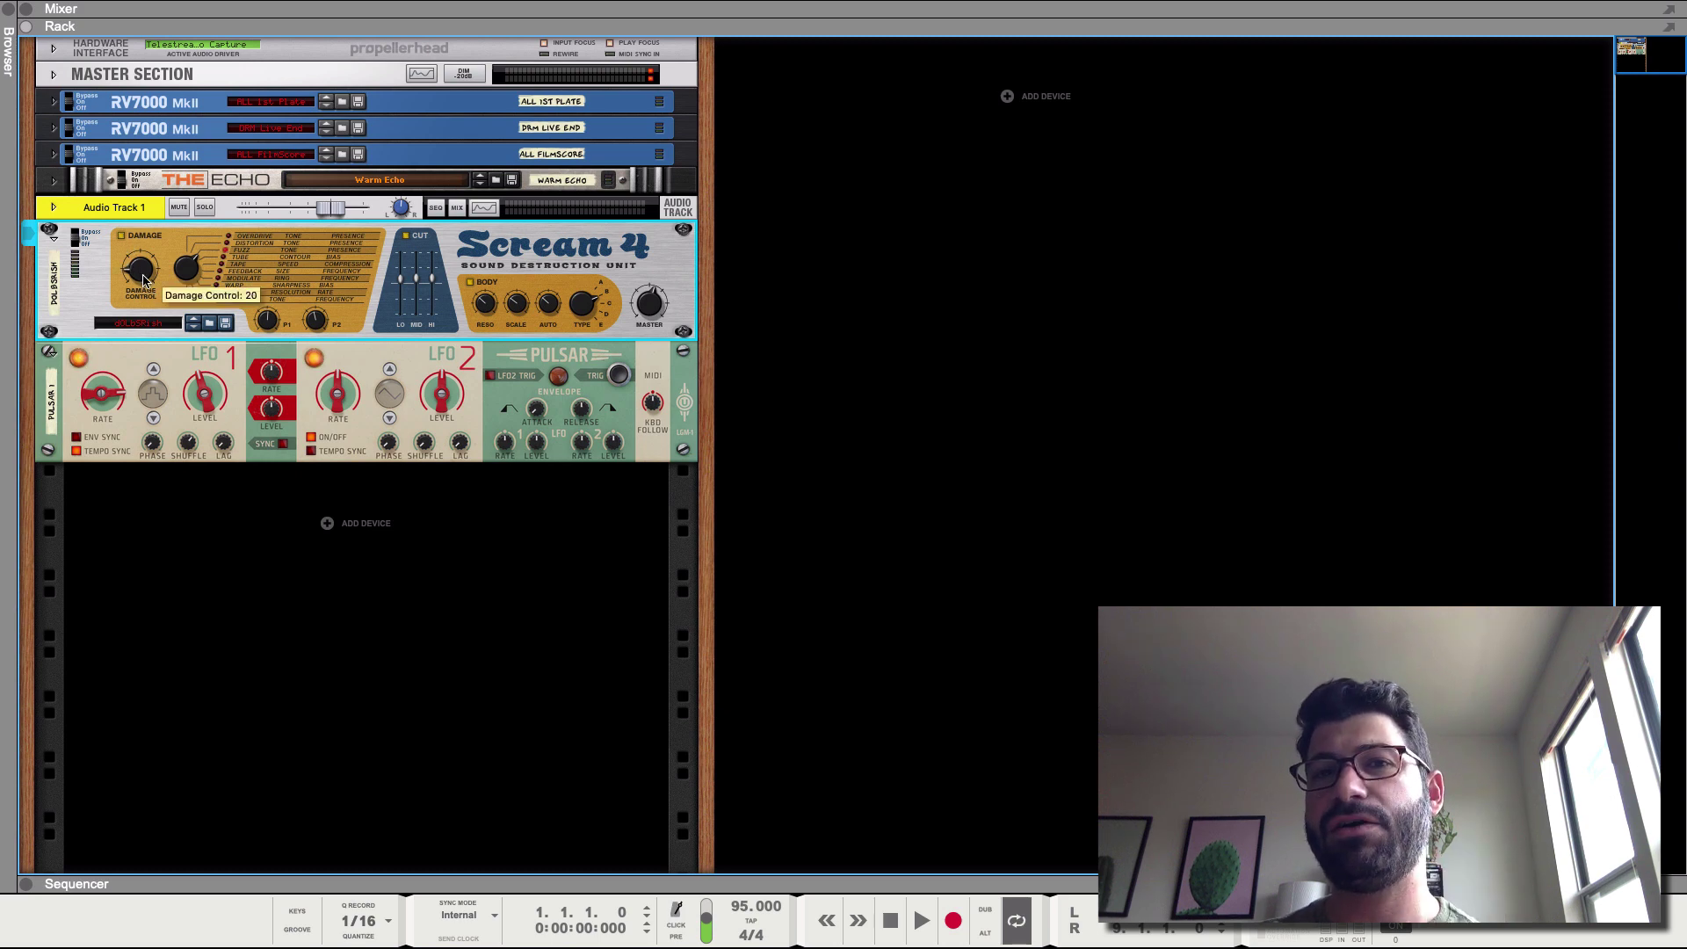
Delete the Pulsar device from the rack.
left_click(135, 350)
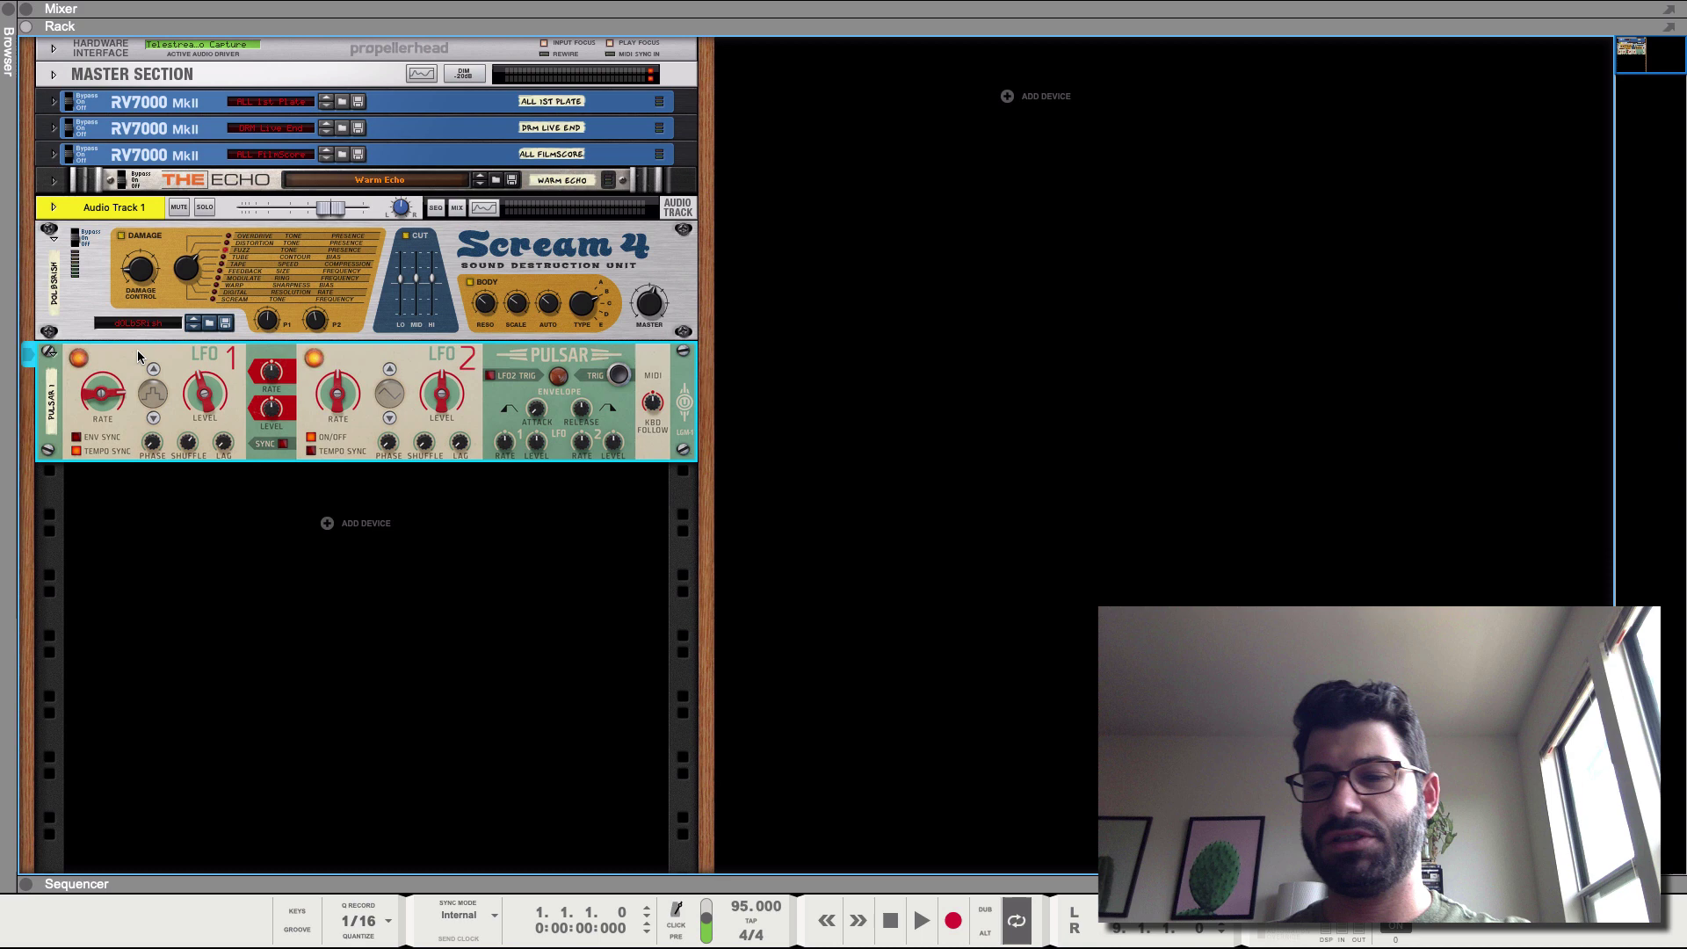
key("BackSpace")
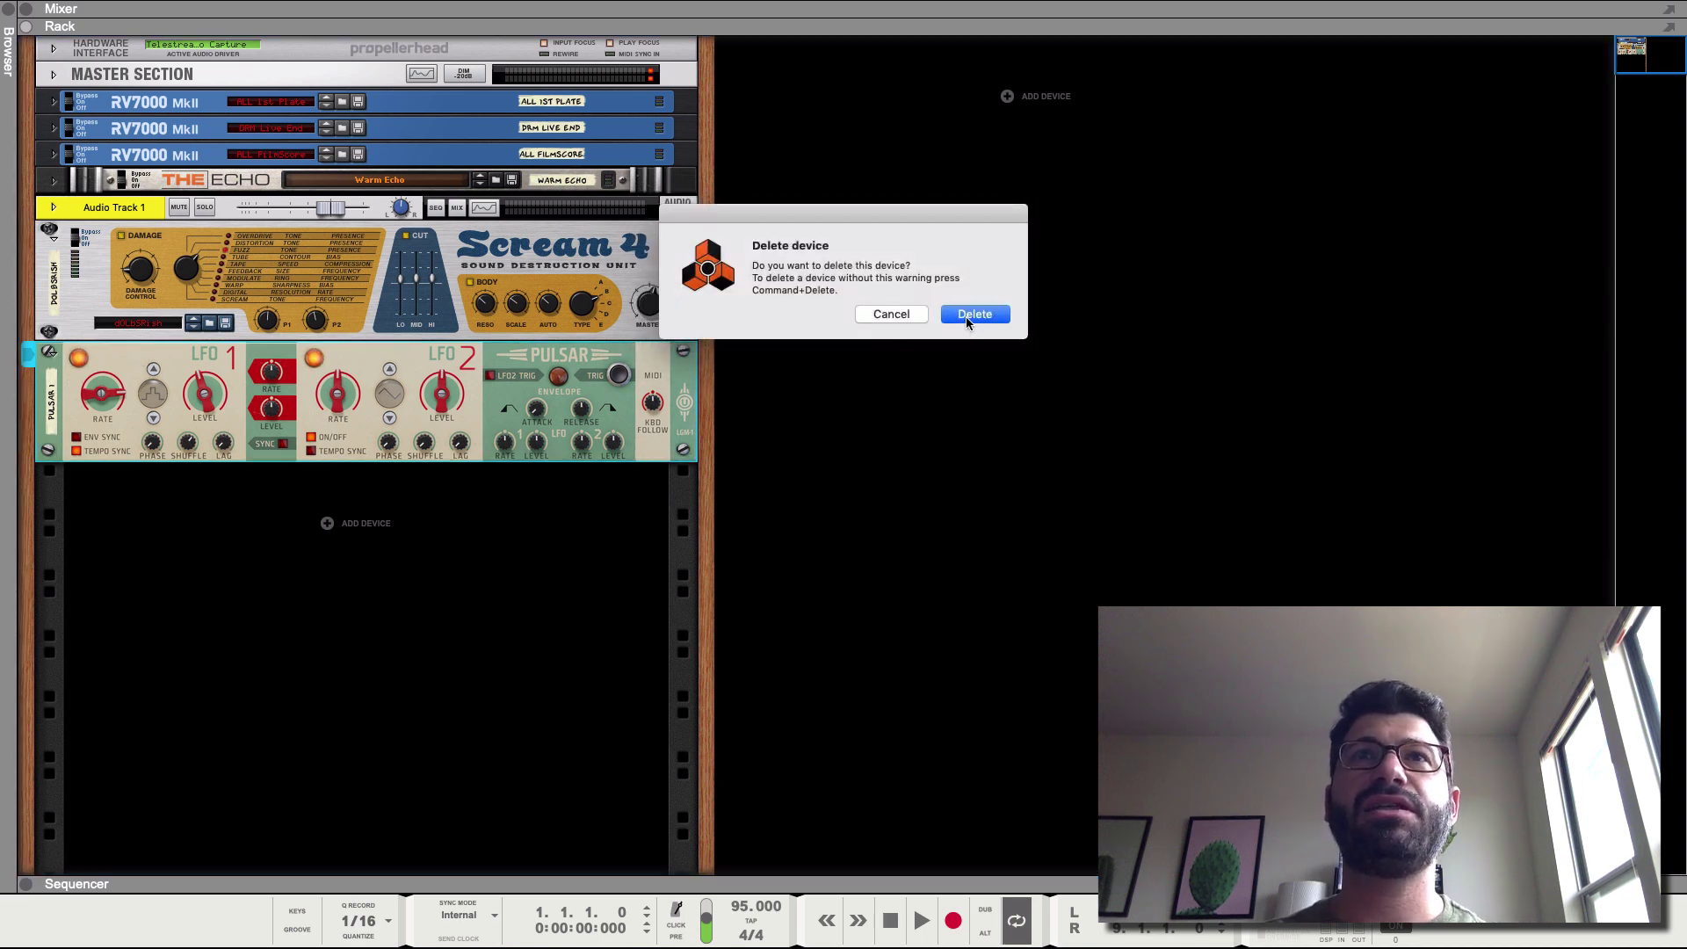
left_click(971, 315)
During playback, adjust Damage Control with Cut and Body switched off, and compare Scream 4 bypassed and enabled.
key("space")
left_click_drag(139, 267, 138, 274)
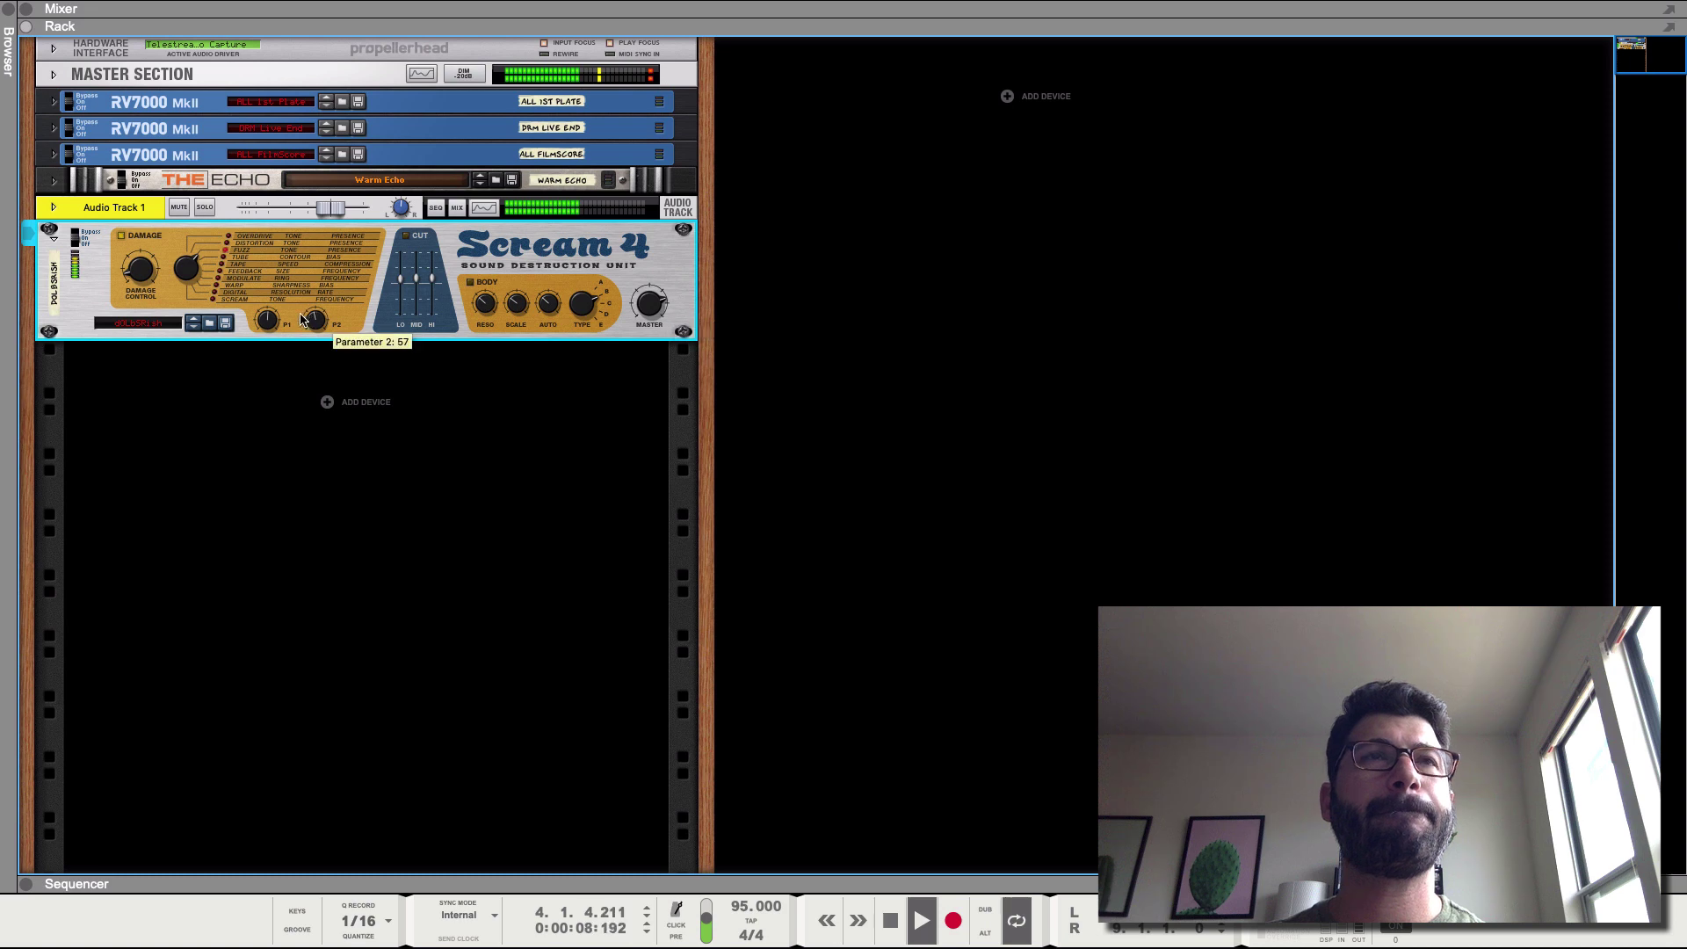
left_click(76, 231)
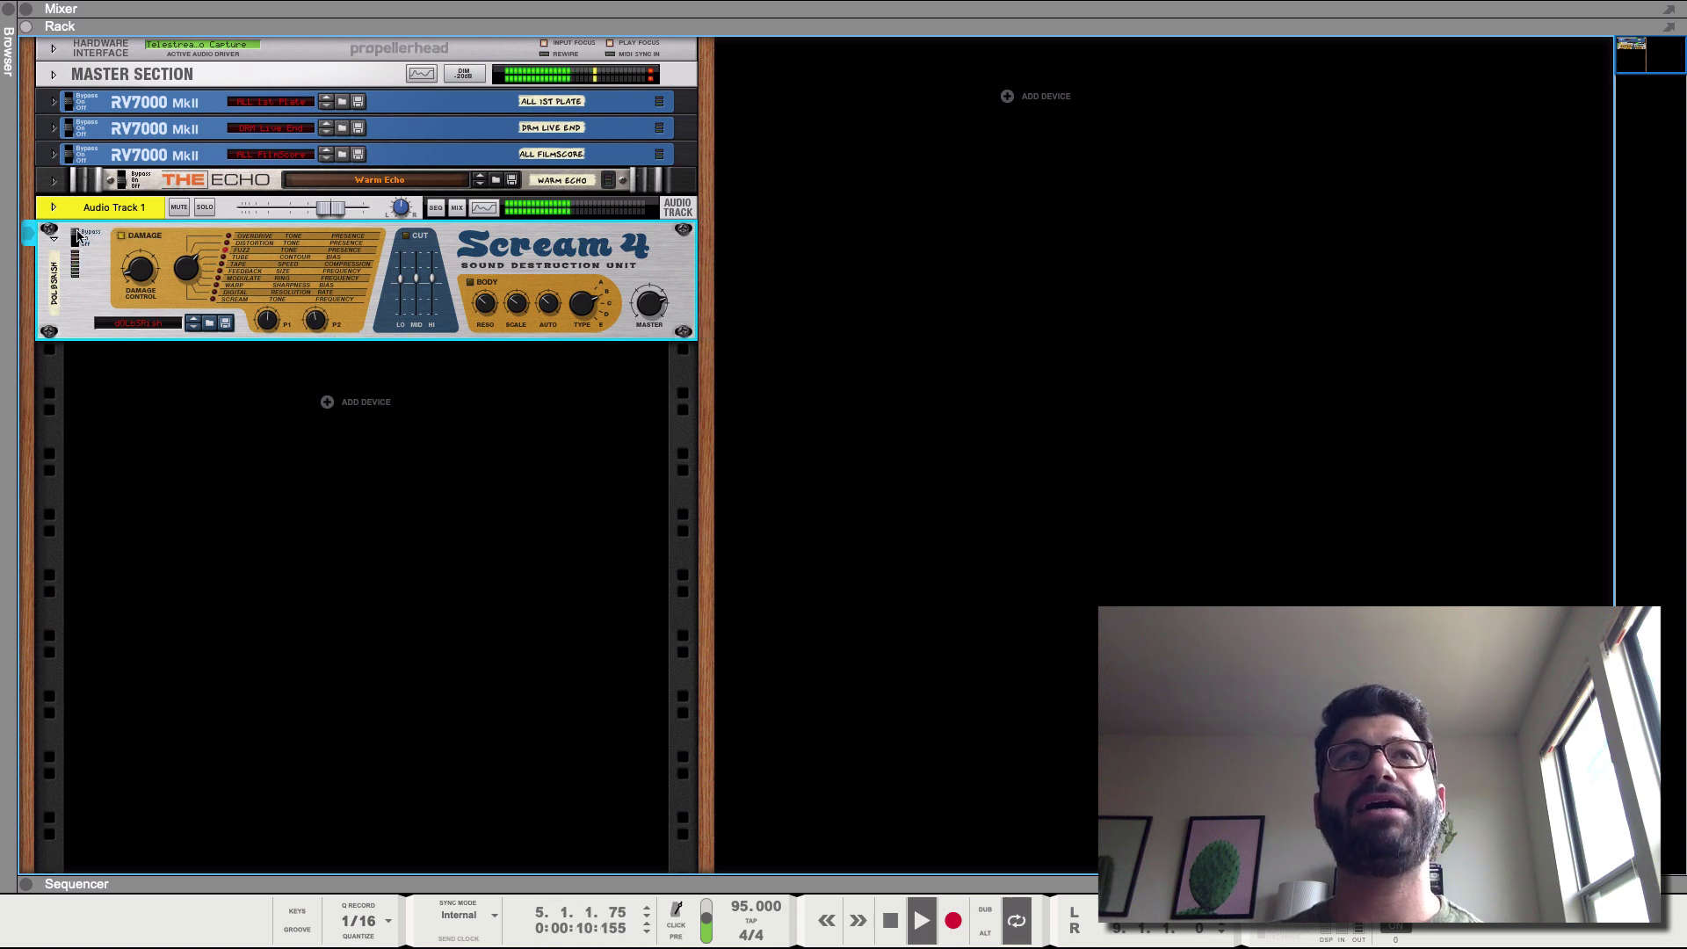
left_click(77, 235)
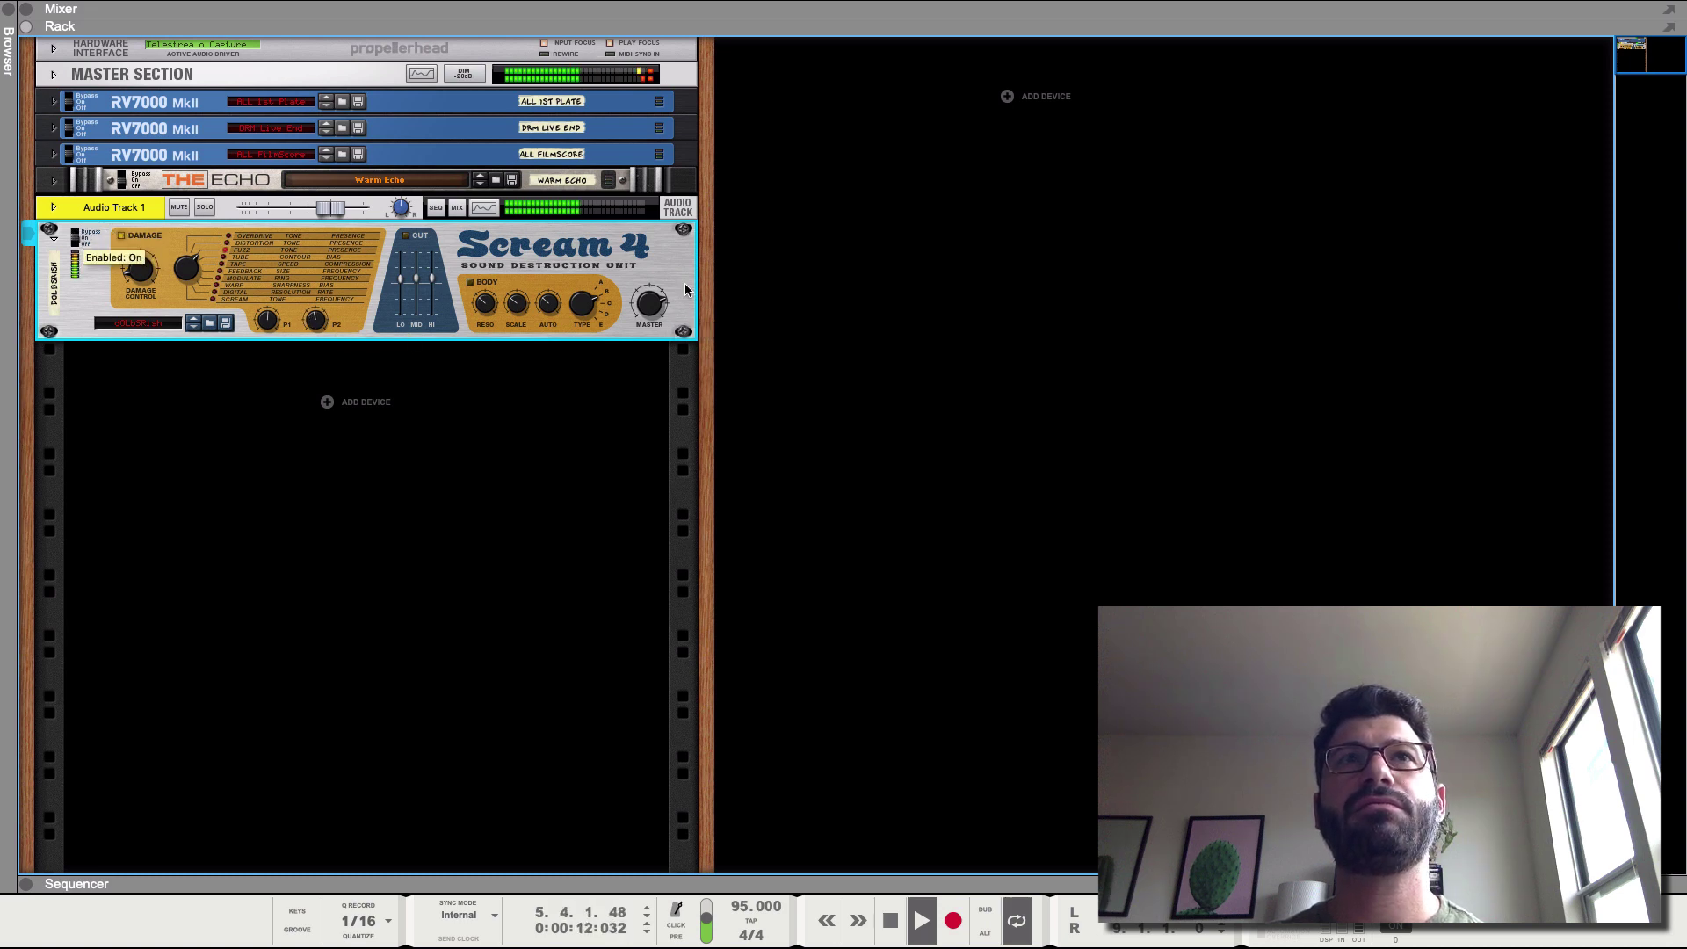
Set Scream 4's Master Level to 111, select the Master Section, and stop playback.
left_click_drag(663, 299, 663, 295)
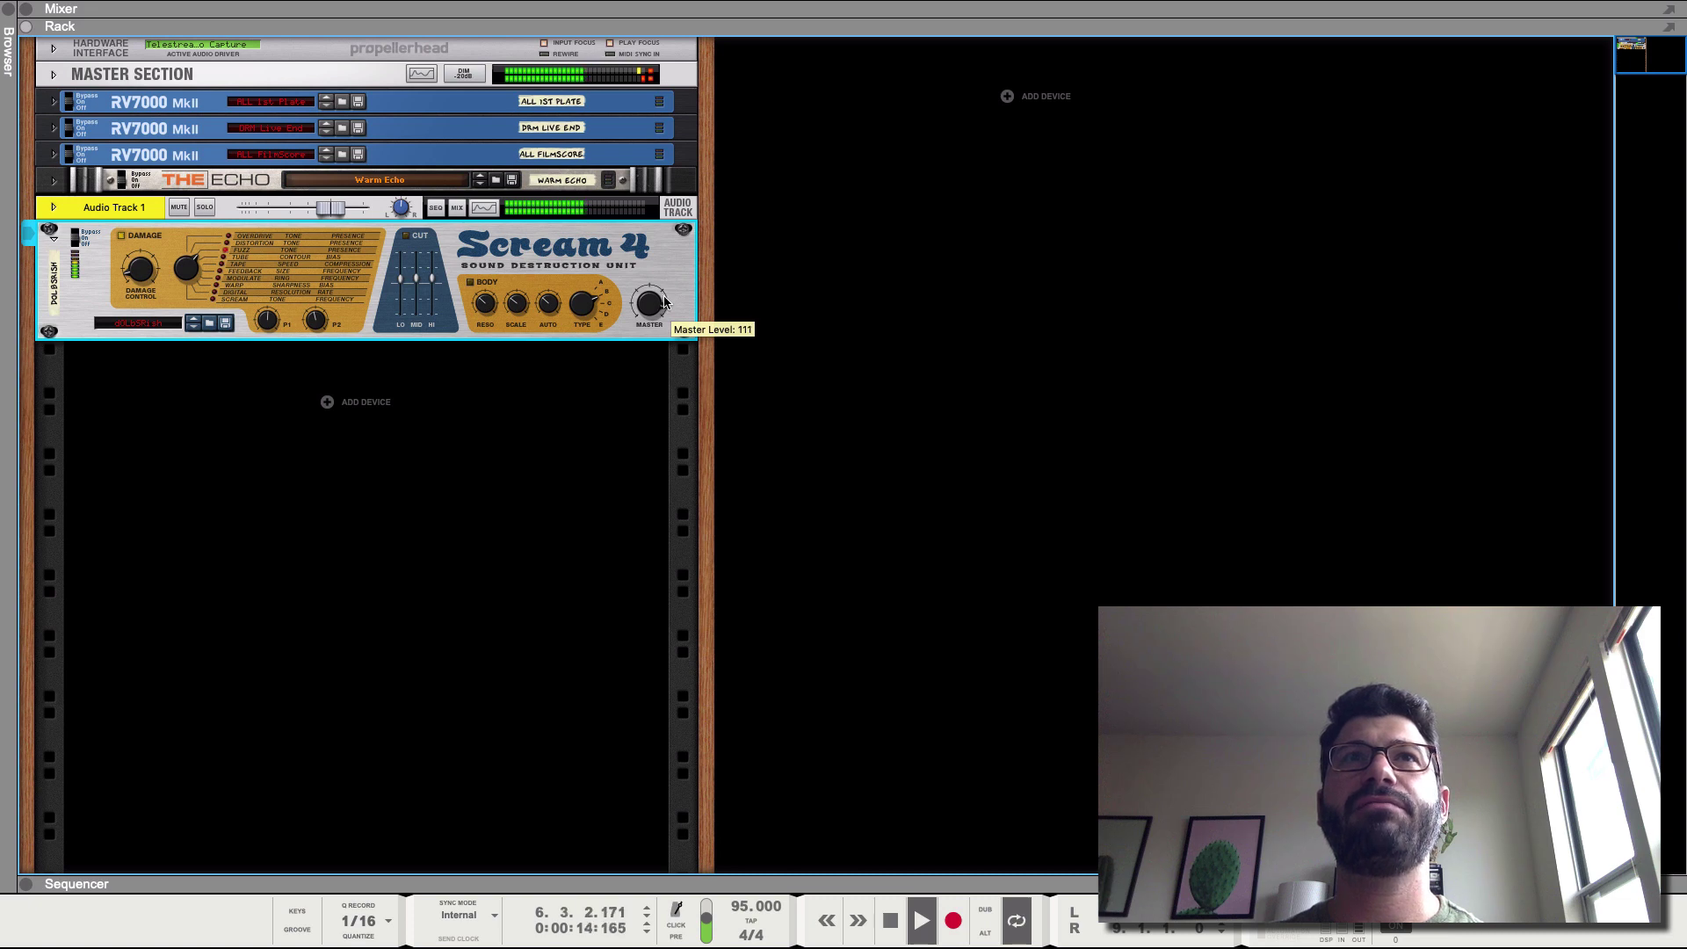
left_click(623, 81)
key("space")
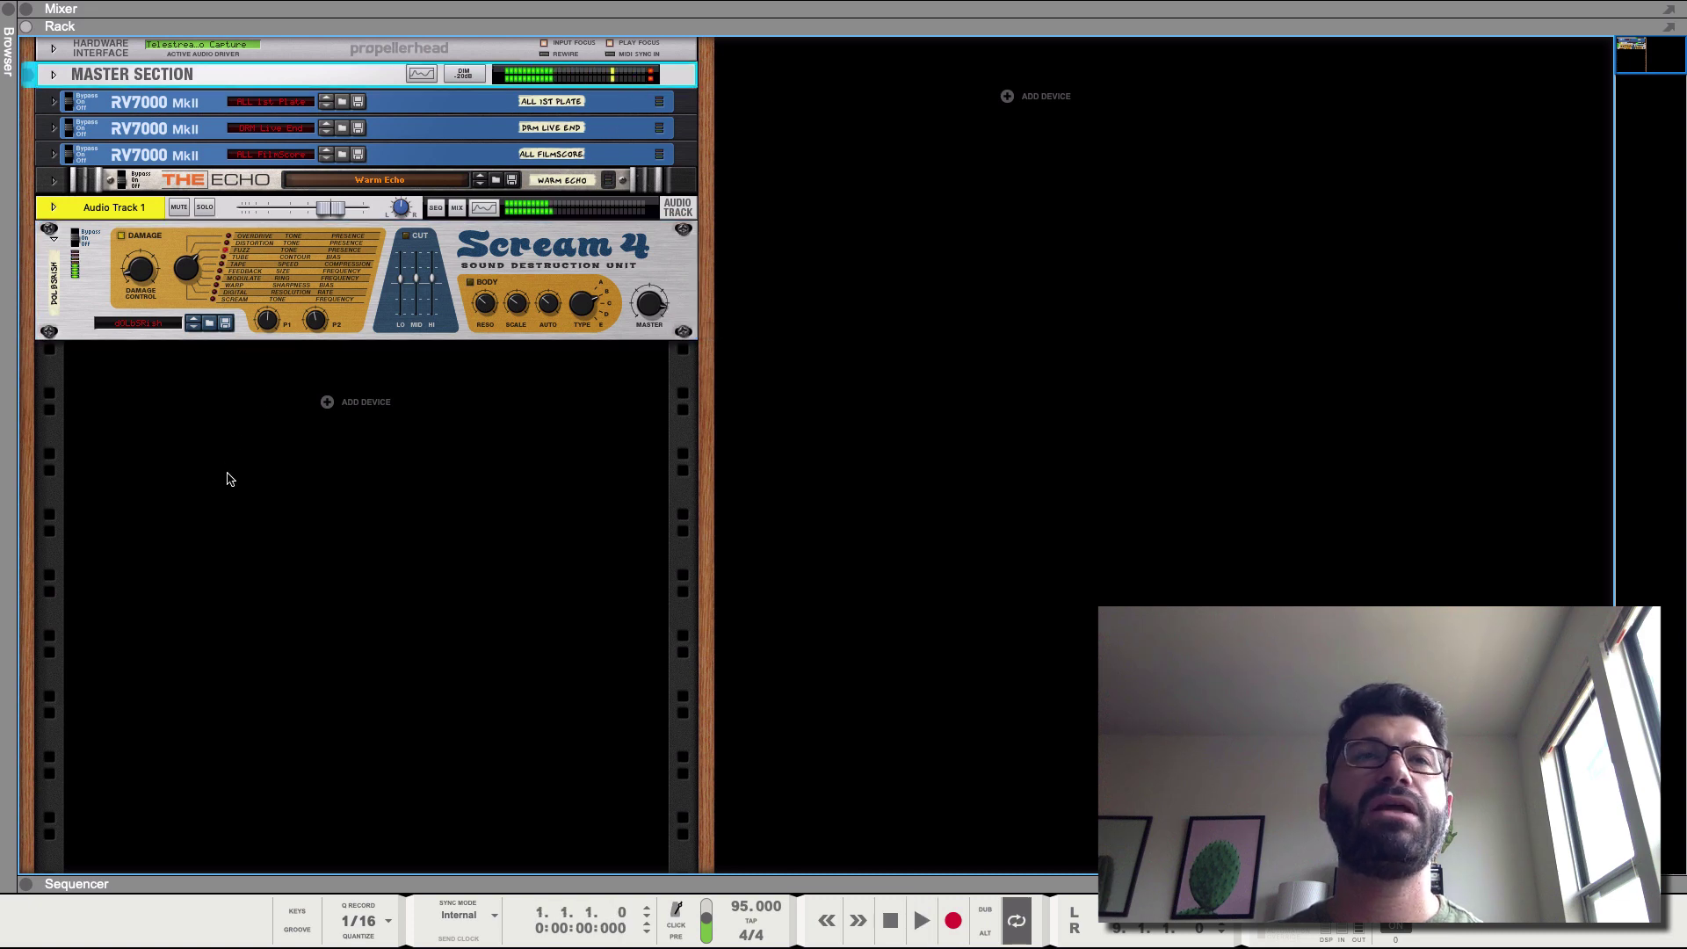
Add a Softube Amp from the Reason Devices effects below Scream 4.
left_click(327, 404)
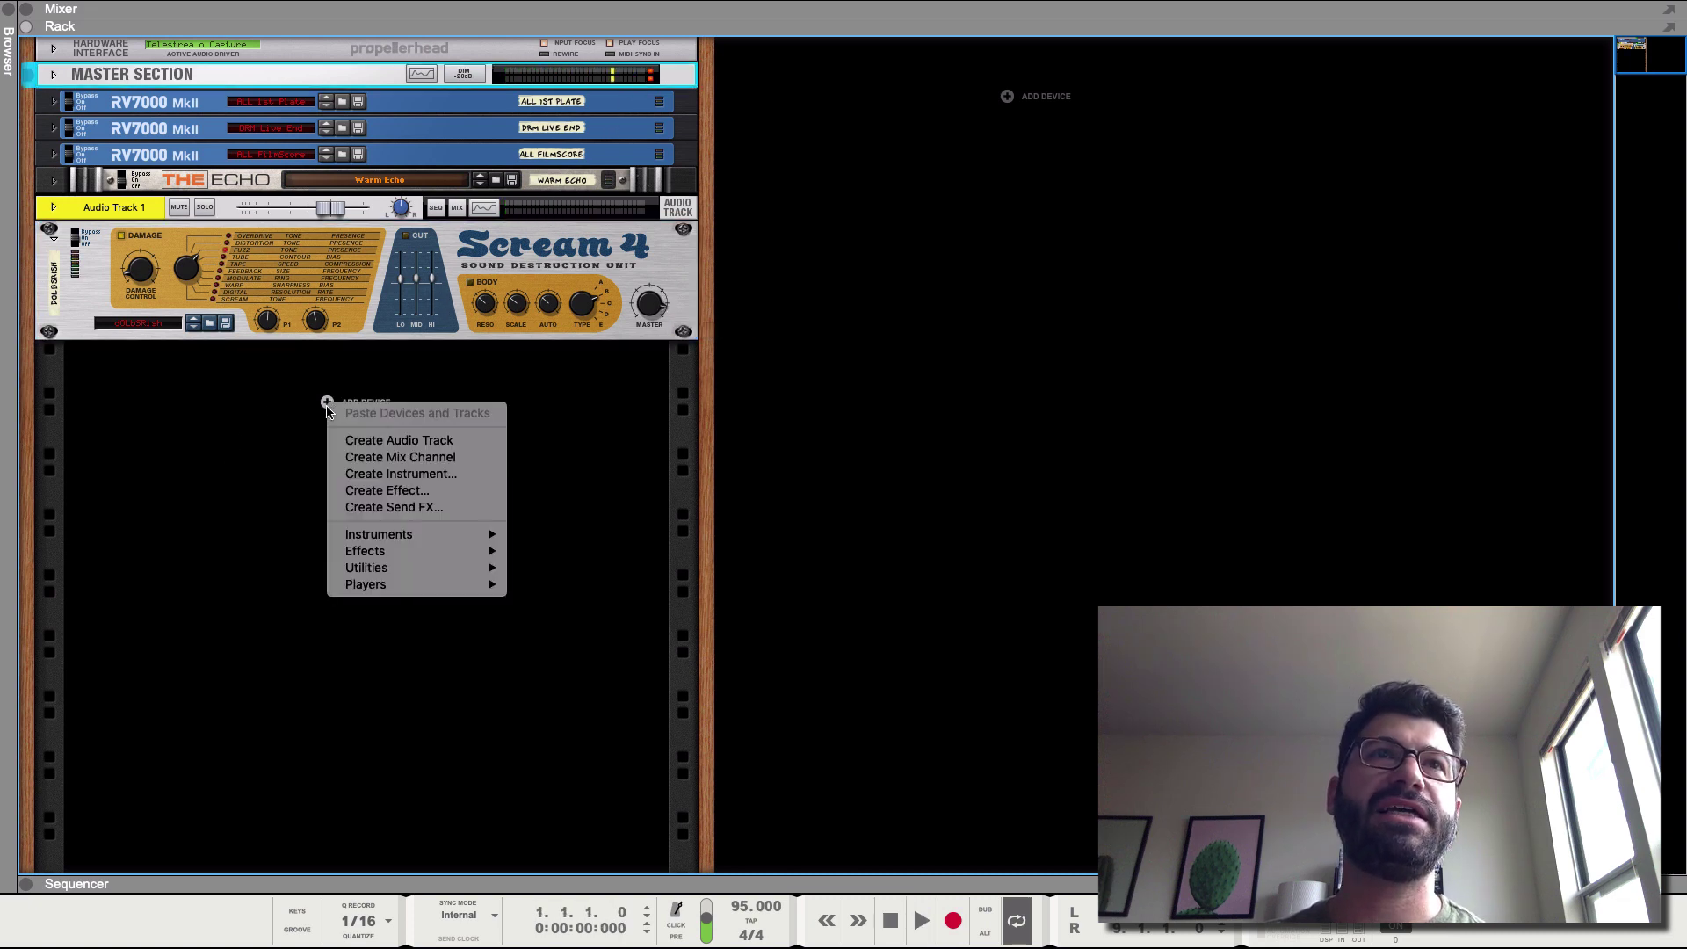
mouse_move(421, 551)
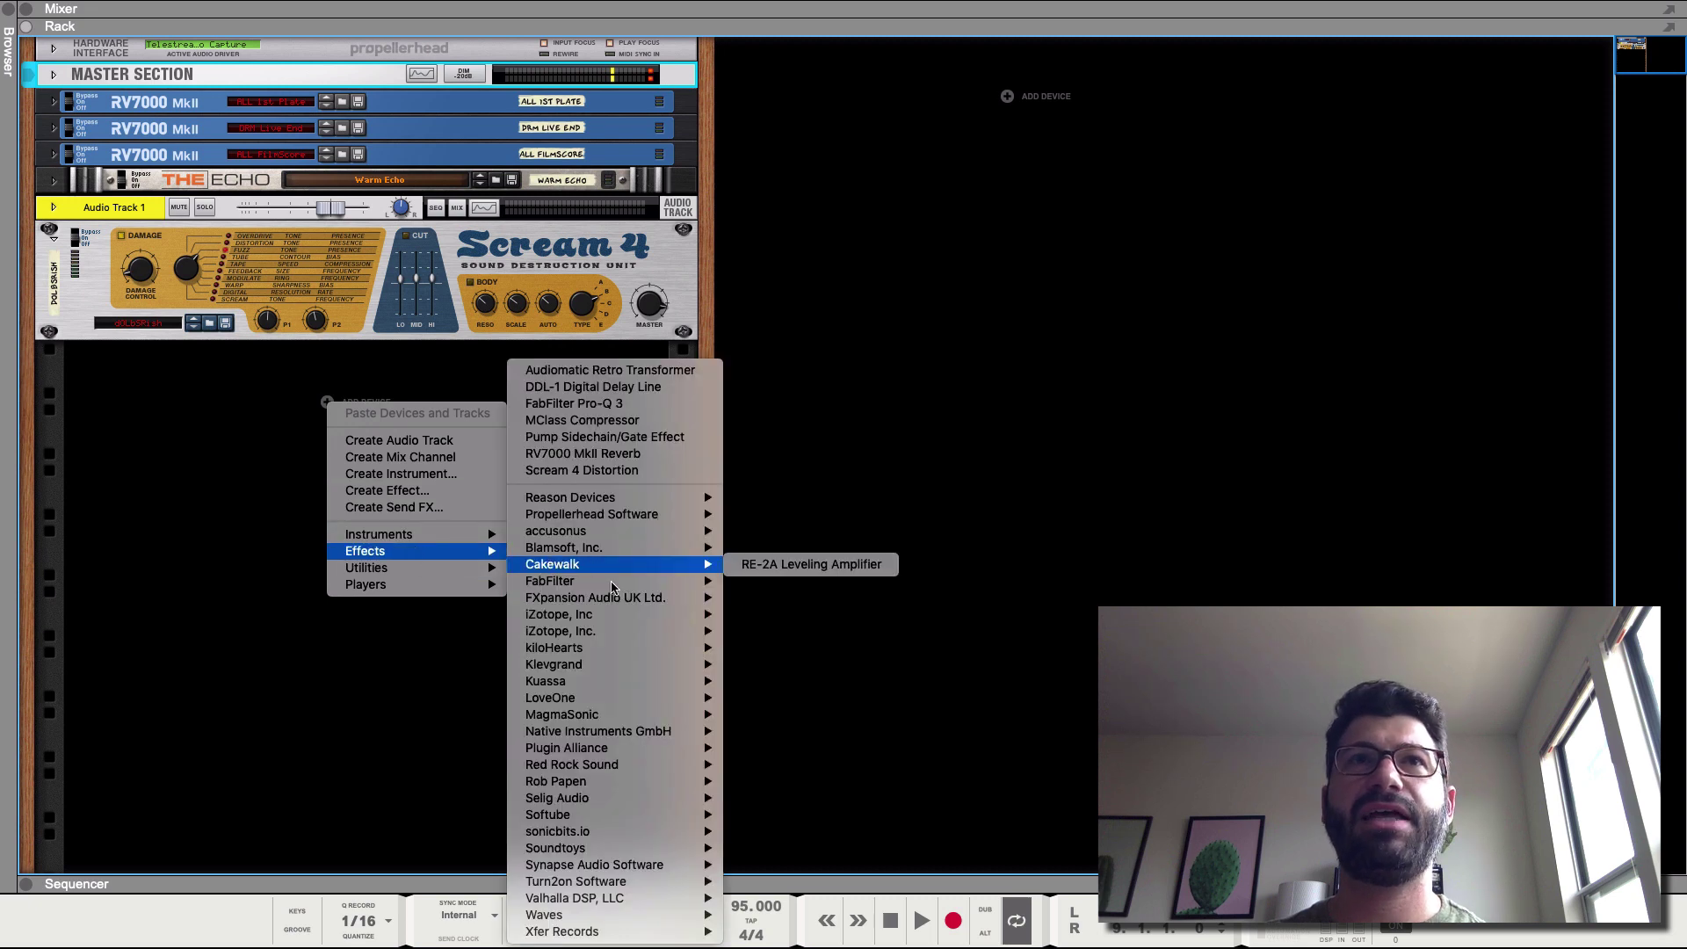
mouse_move(664, 507)
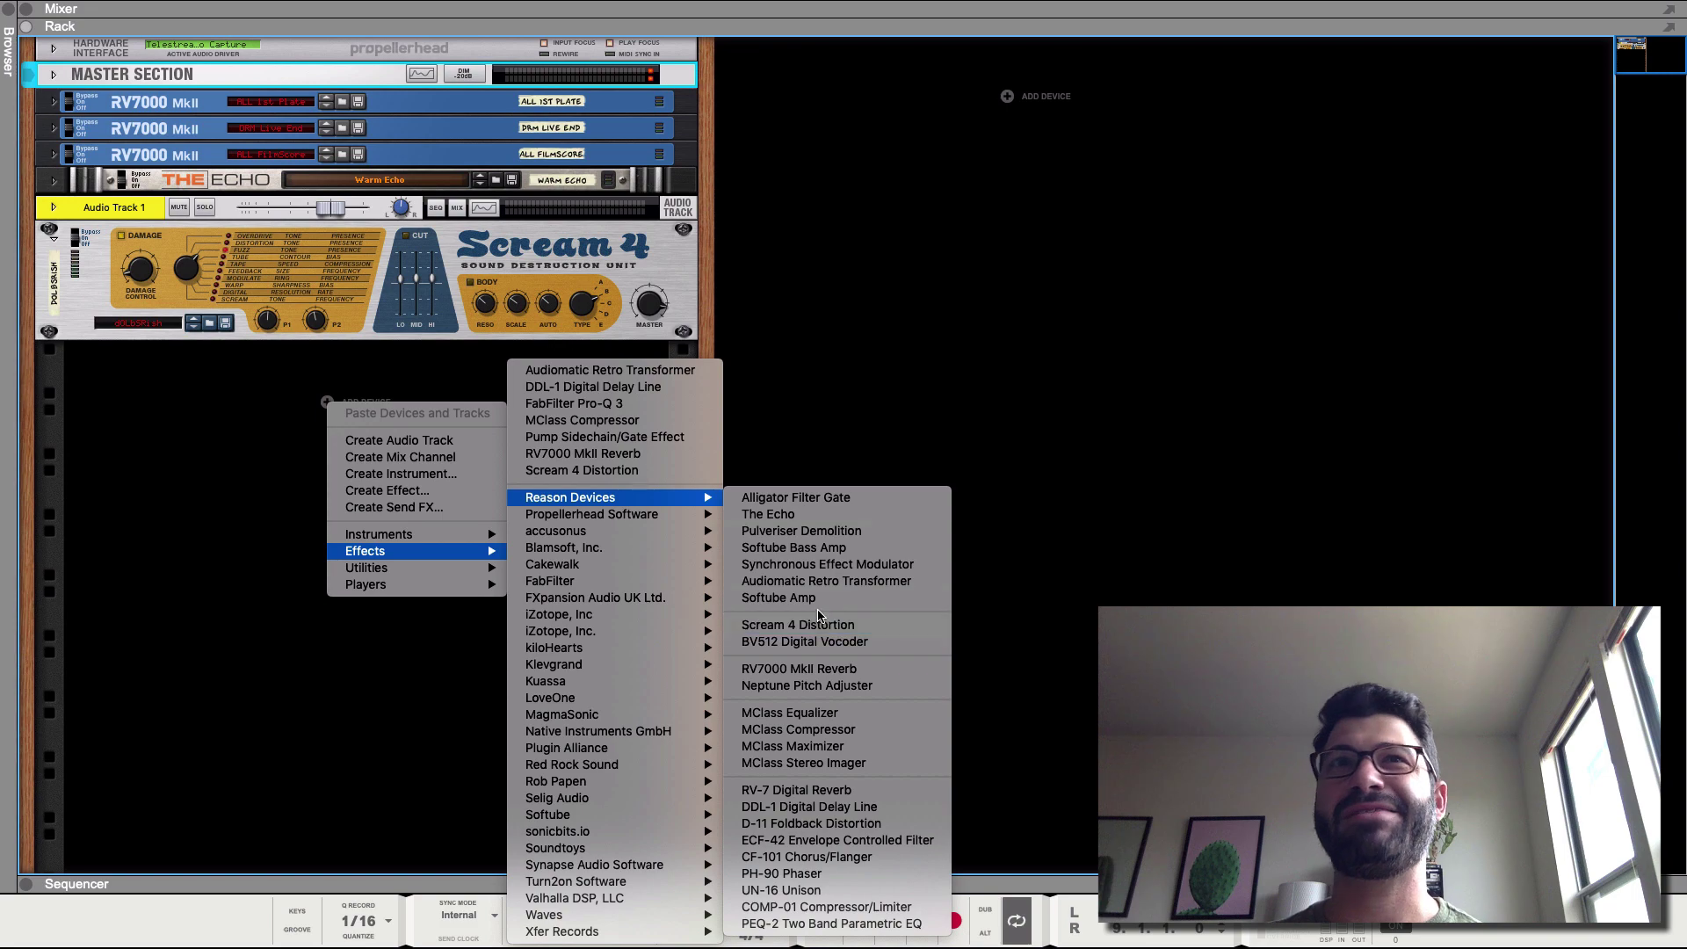
left_click(127, 384)
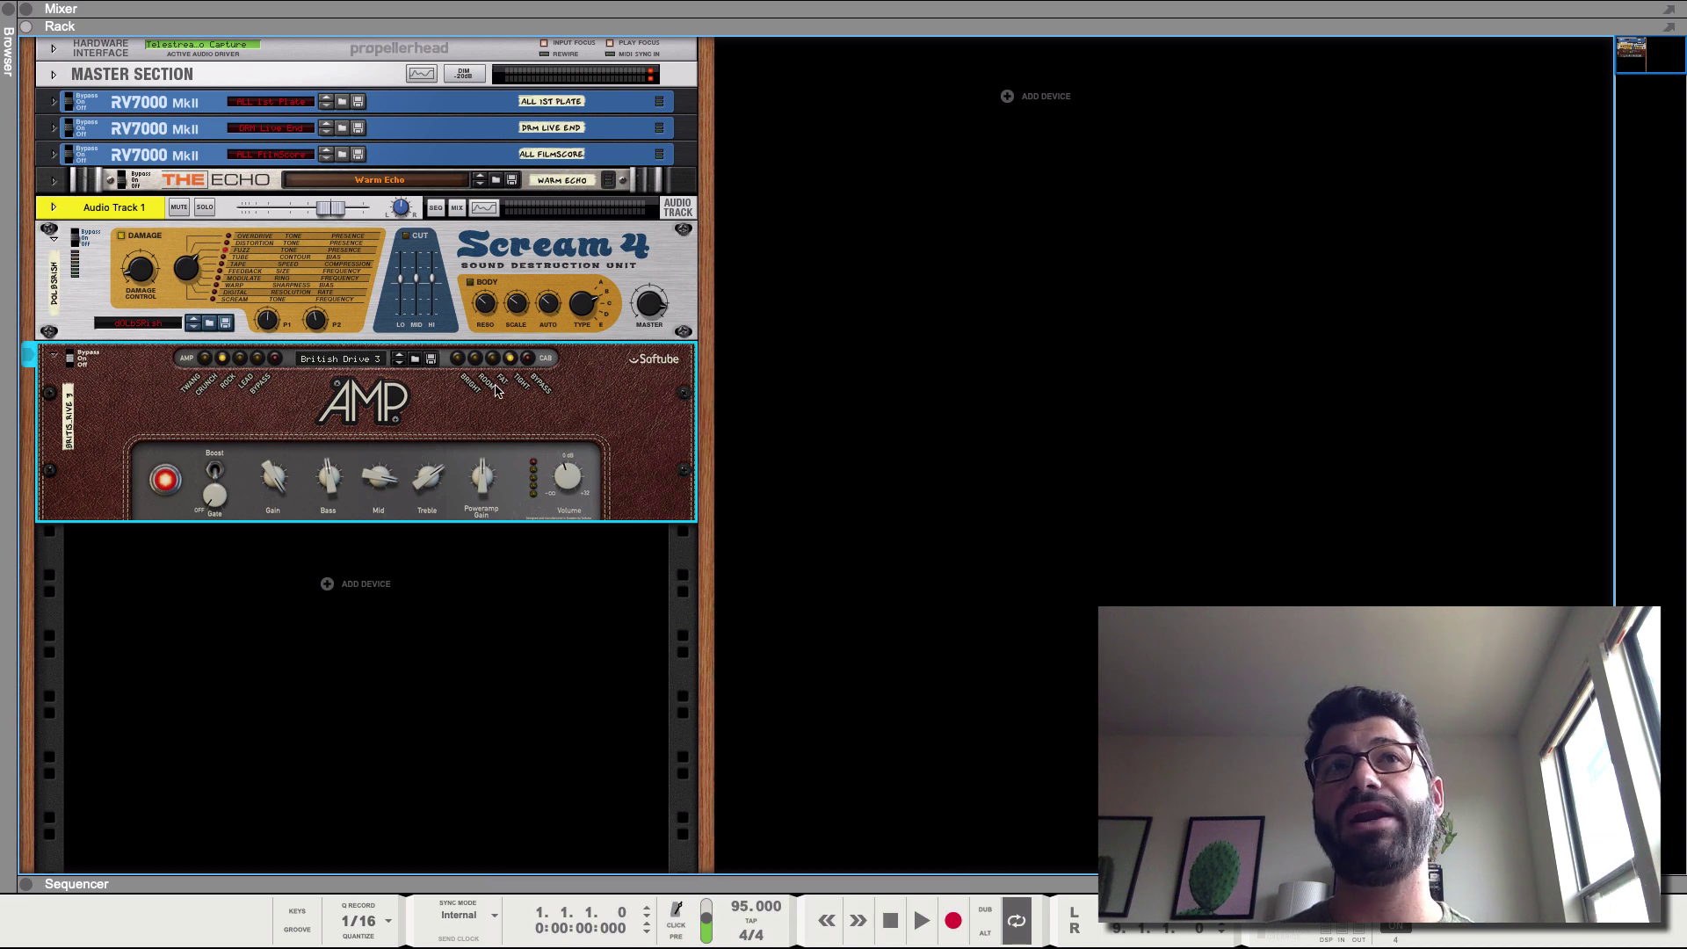
During playback, switch the Amp's model to Twang and to Bypass, audition the Bright, Tight and Fat cabinets, and stop playback.
left_click(211, 357)
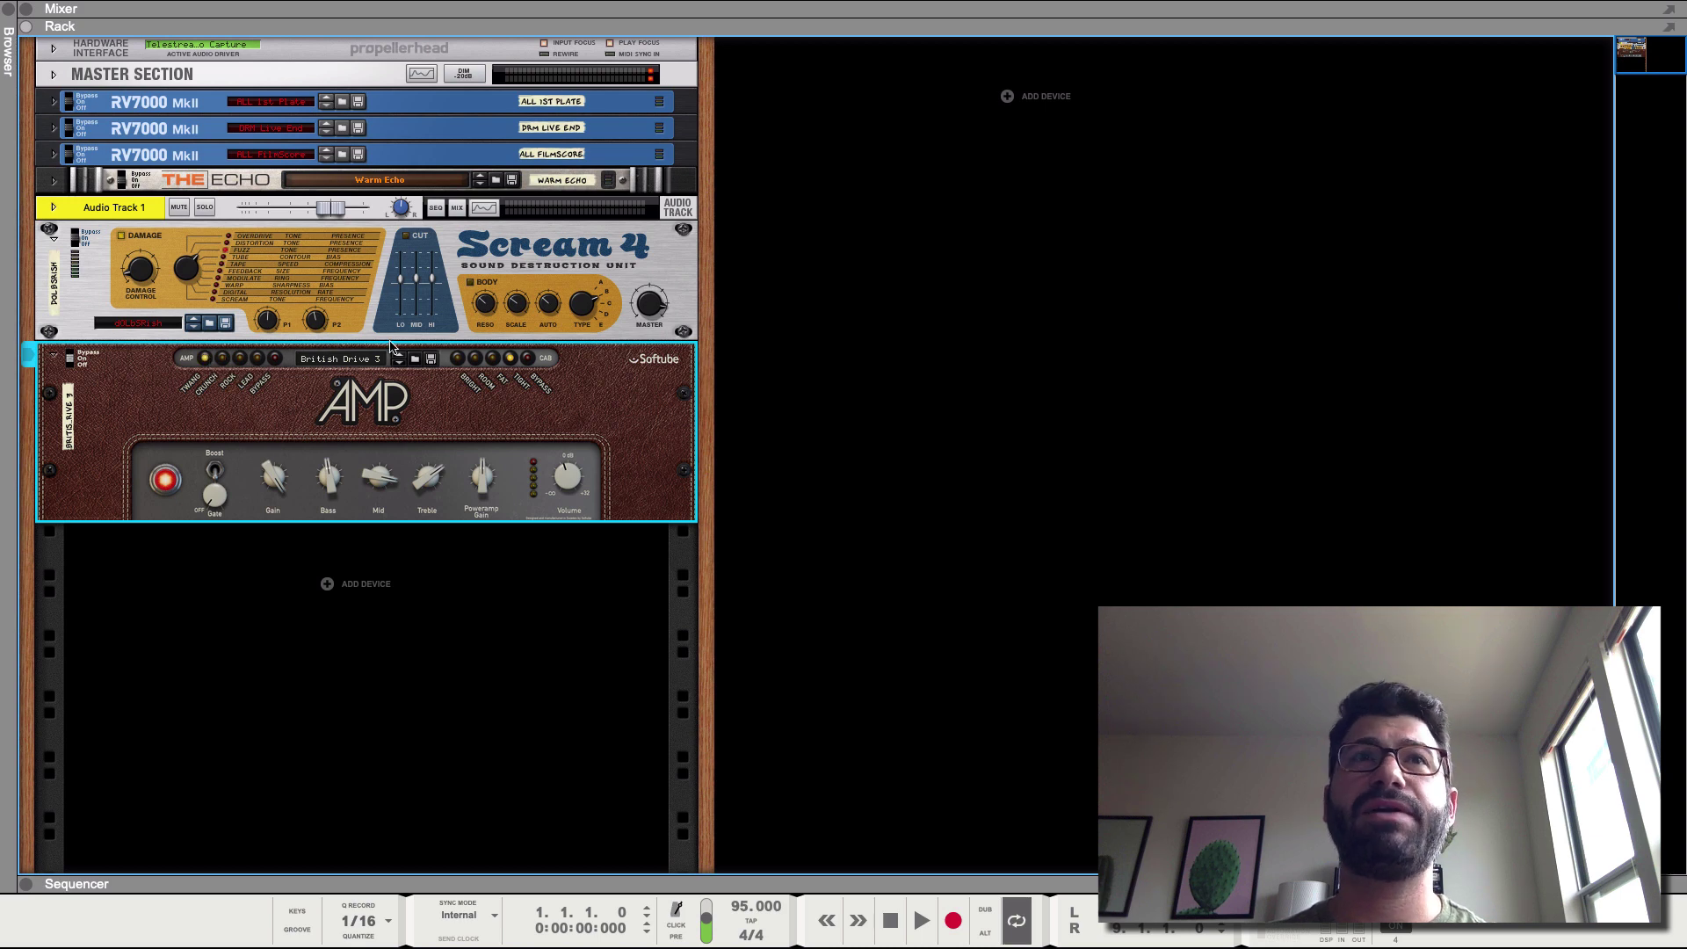
key("space")
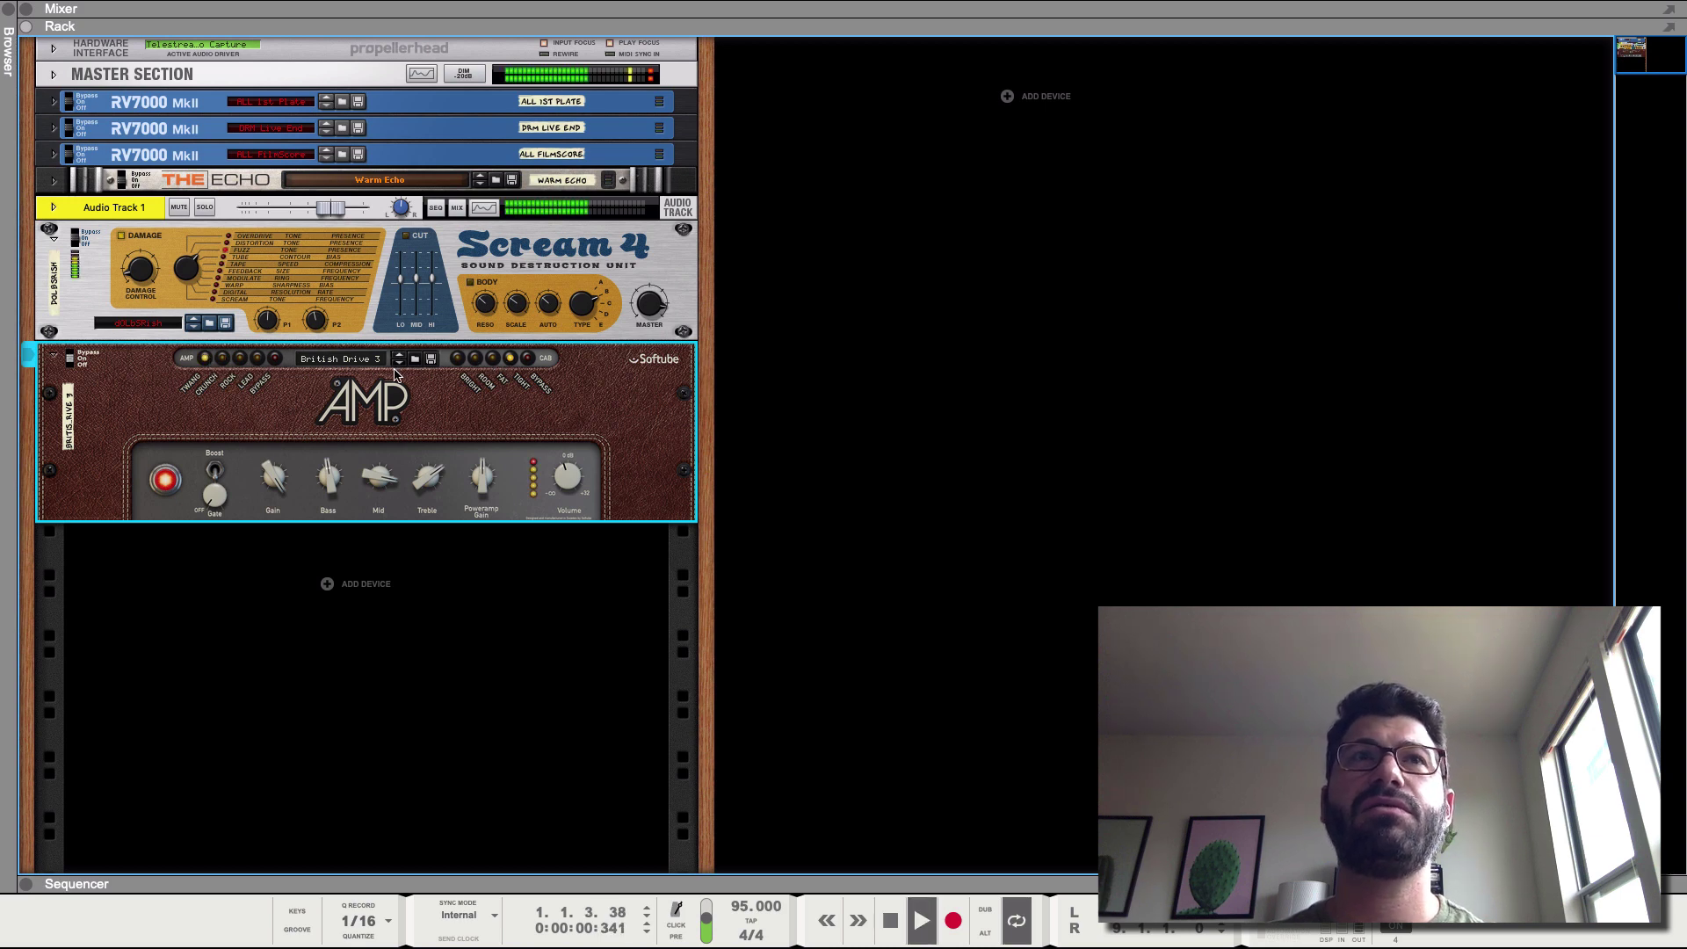
left_click(458, 358)
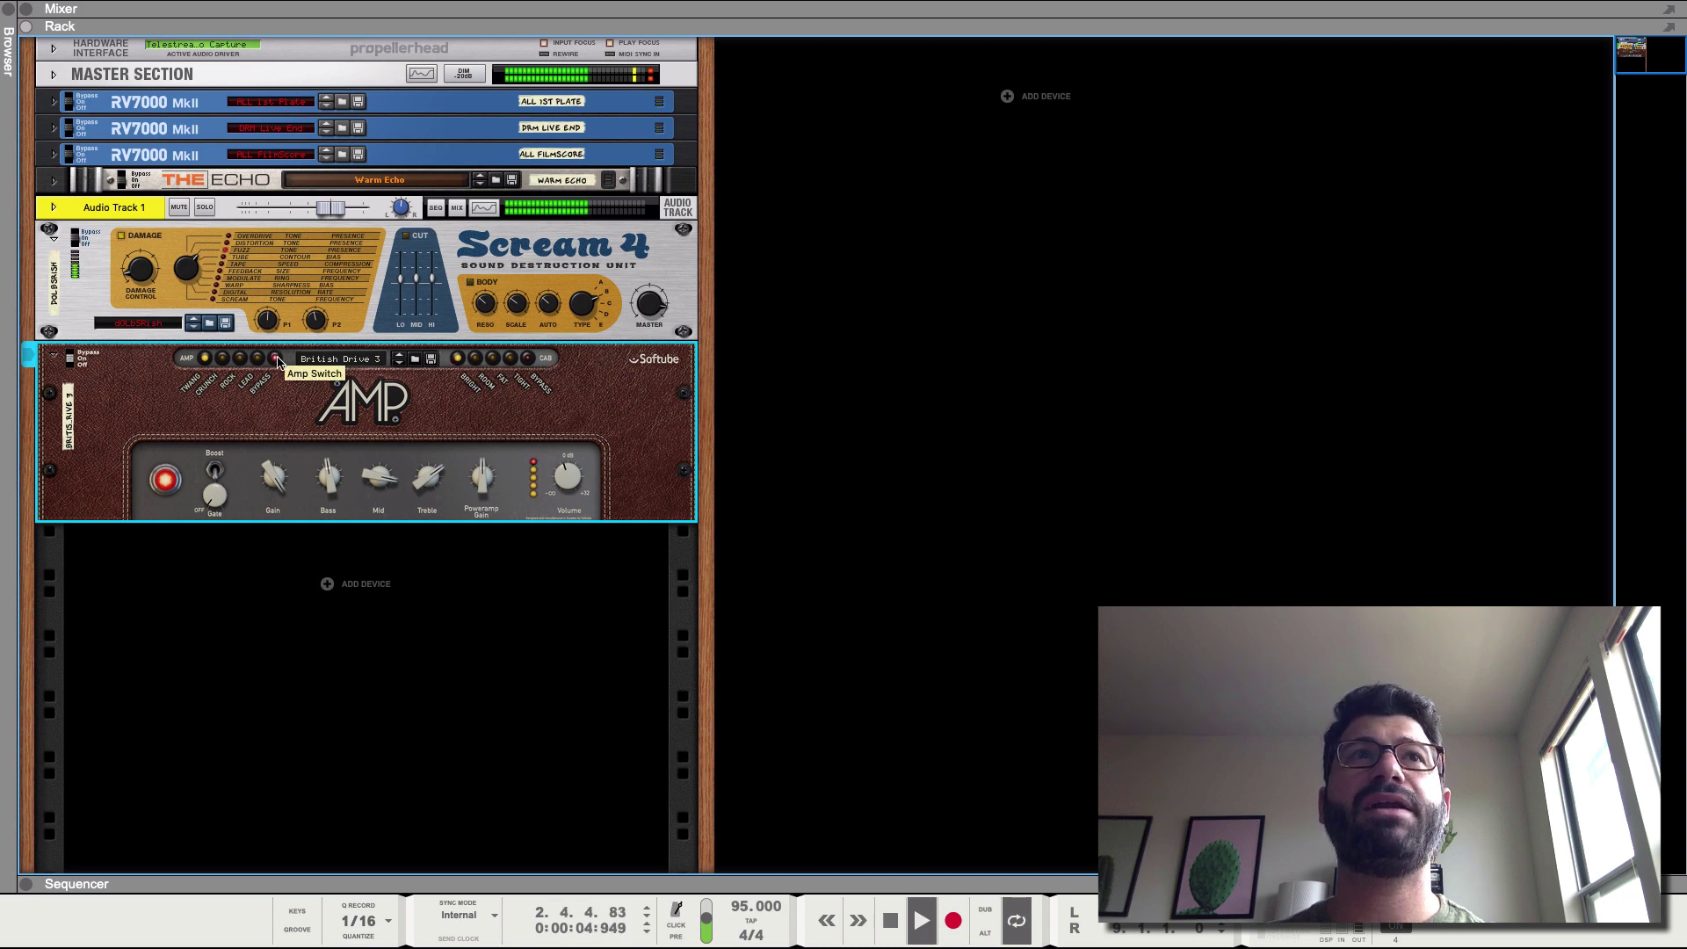
left_click(510, 358)
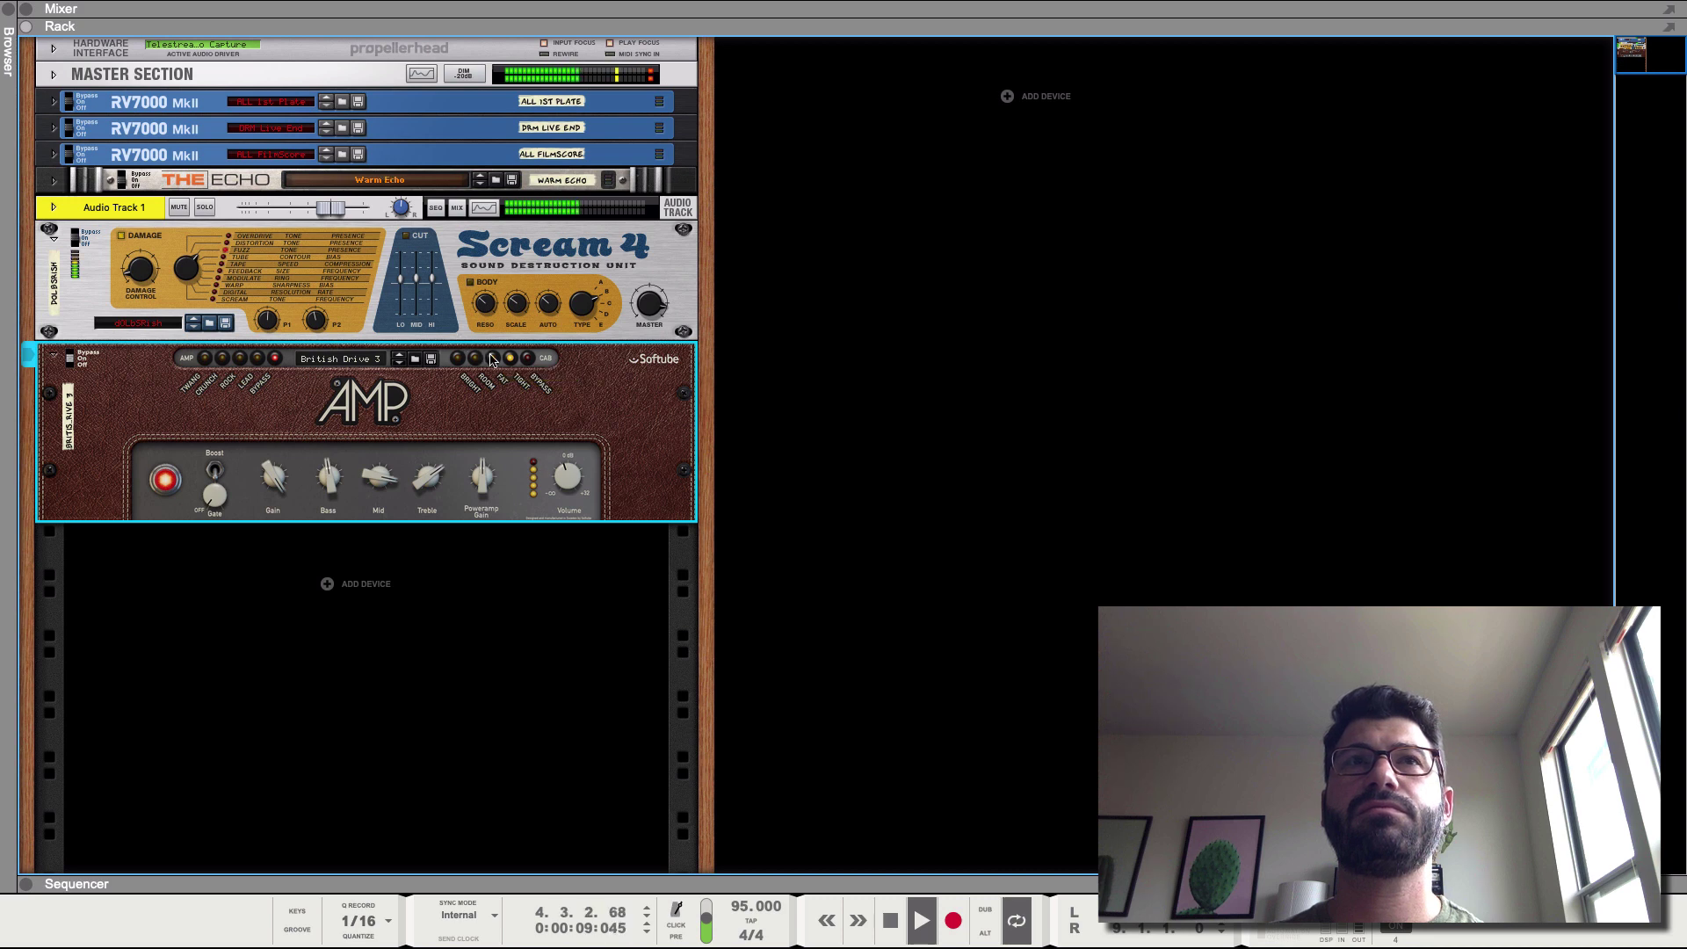
left_click(493, 358)
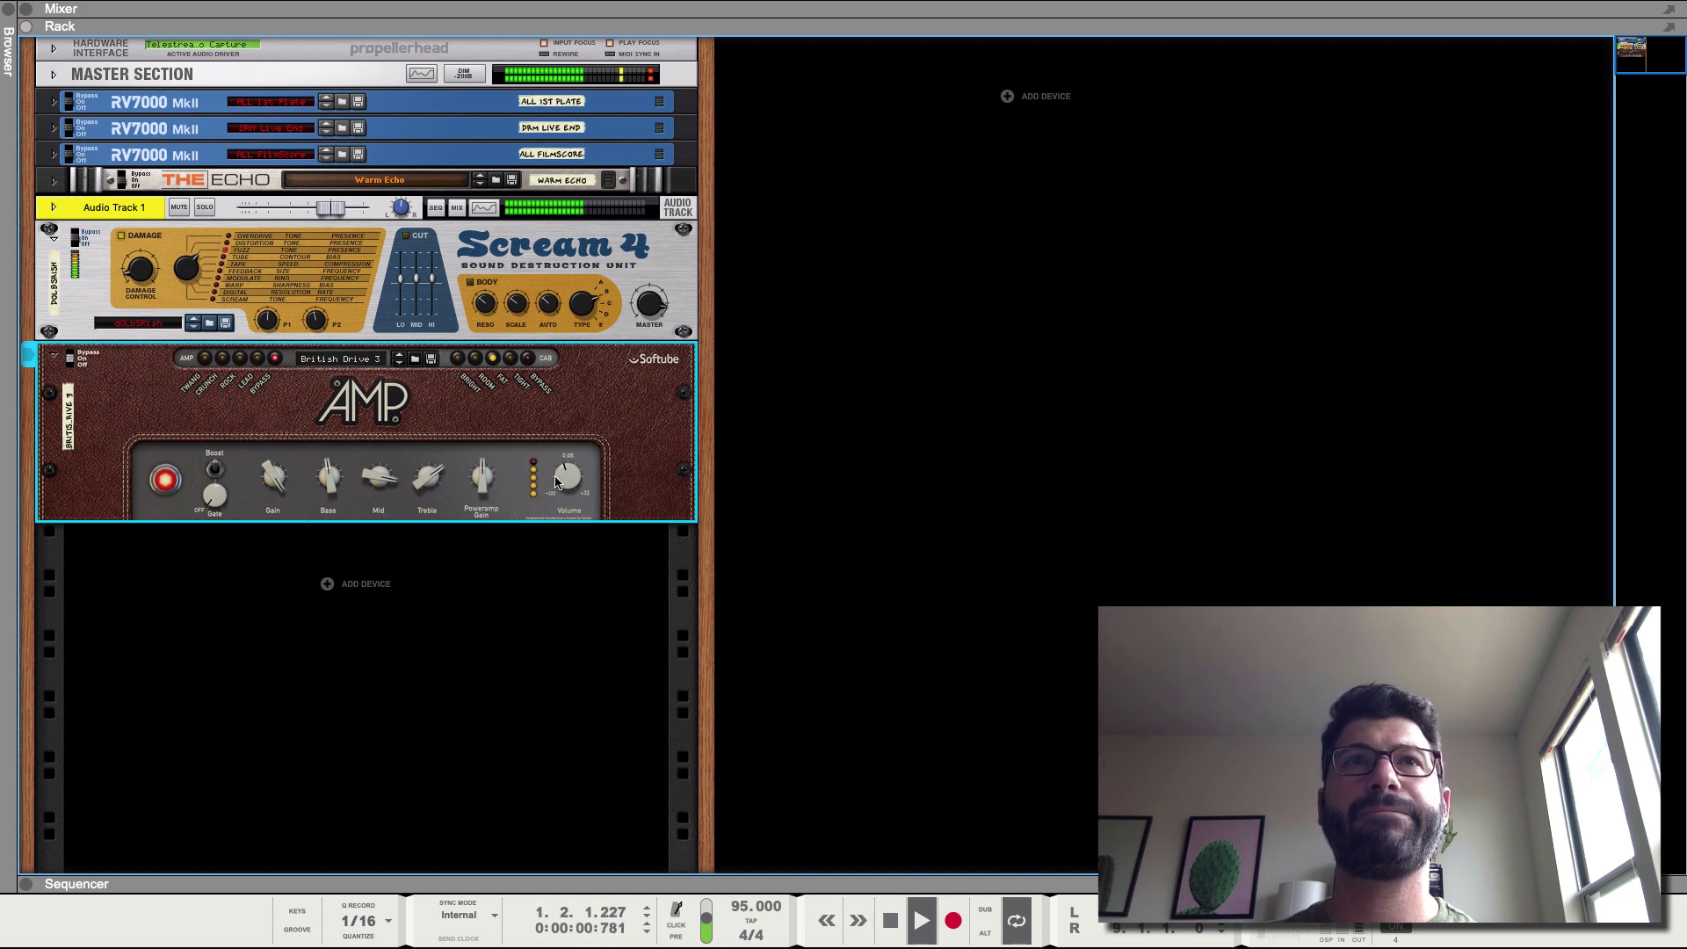
mouse_move(562, 481)
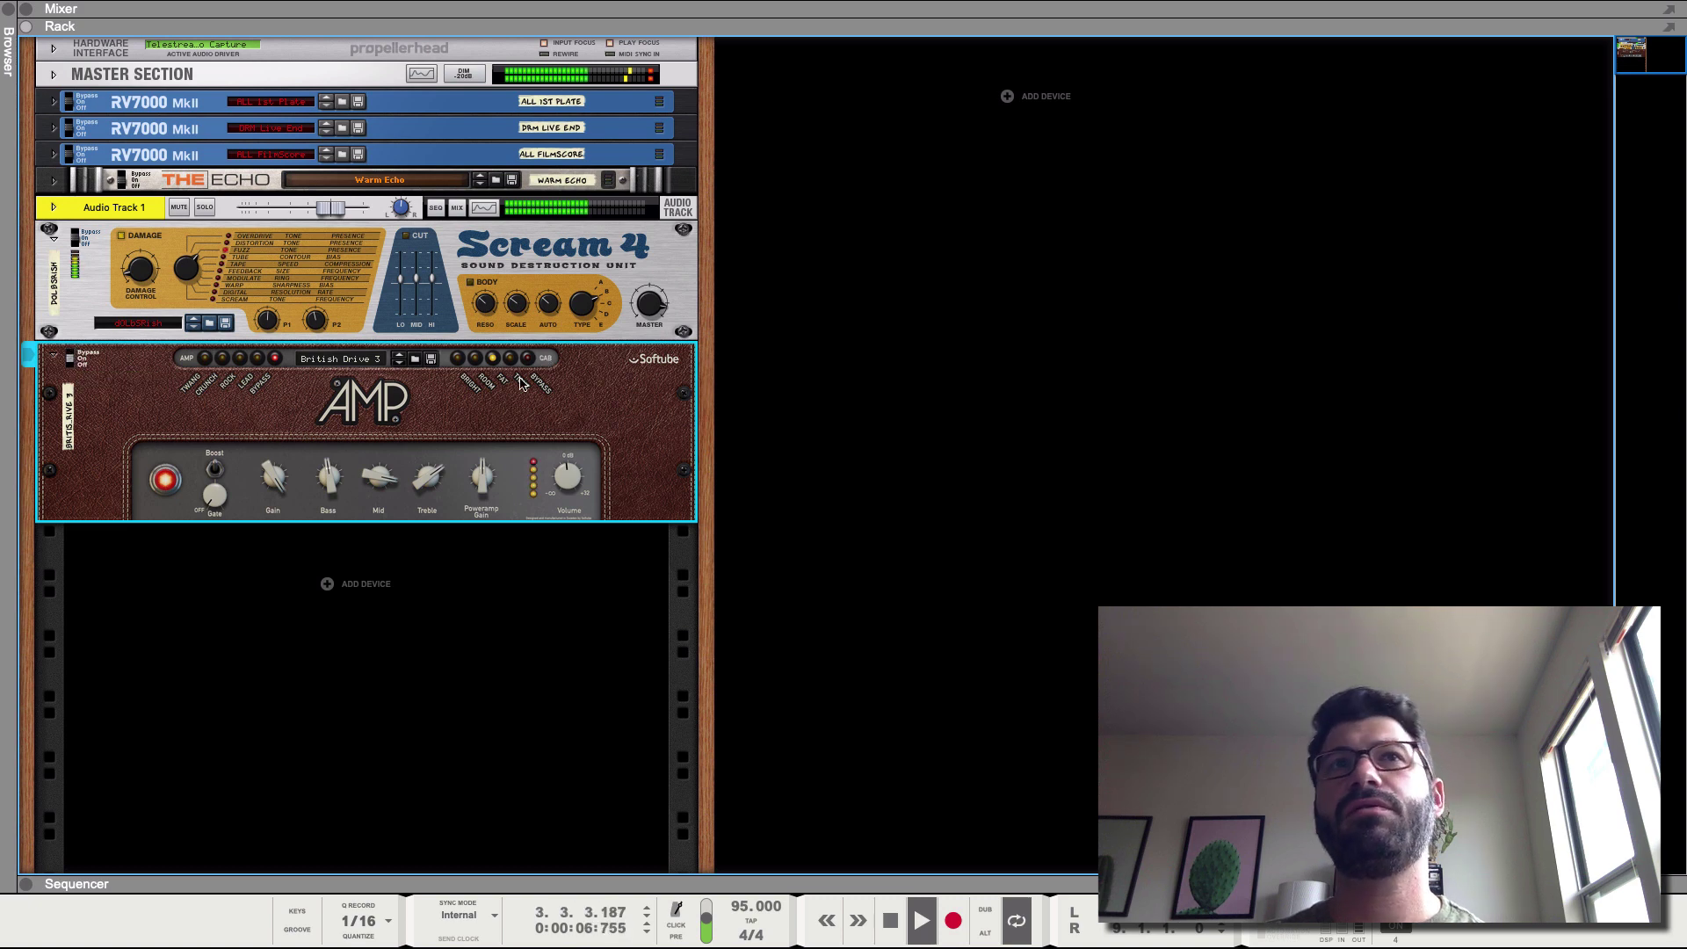
key("space")
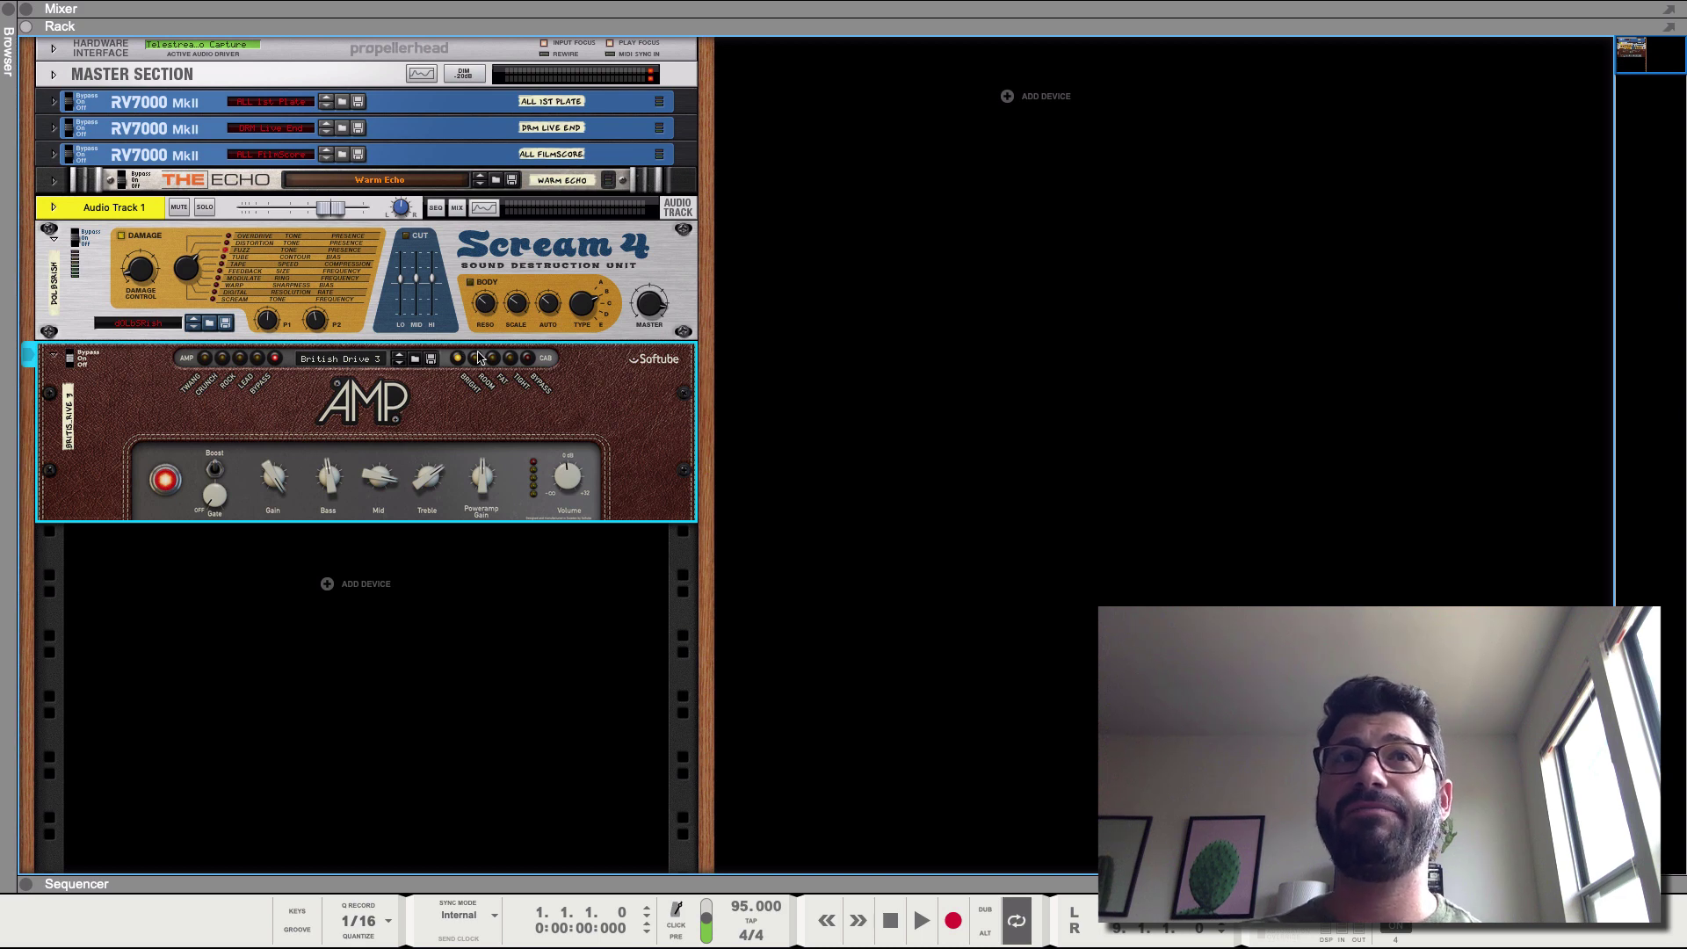
During playback through the Room cabinet, try Scream 4's Body Type and bypass the Softube Amp.
key("space")
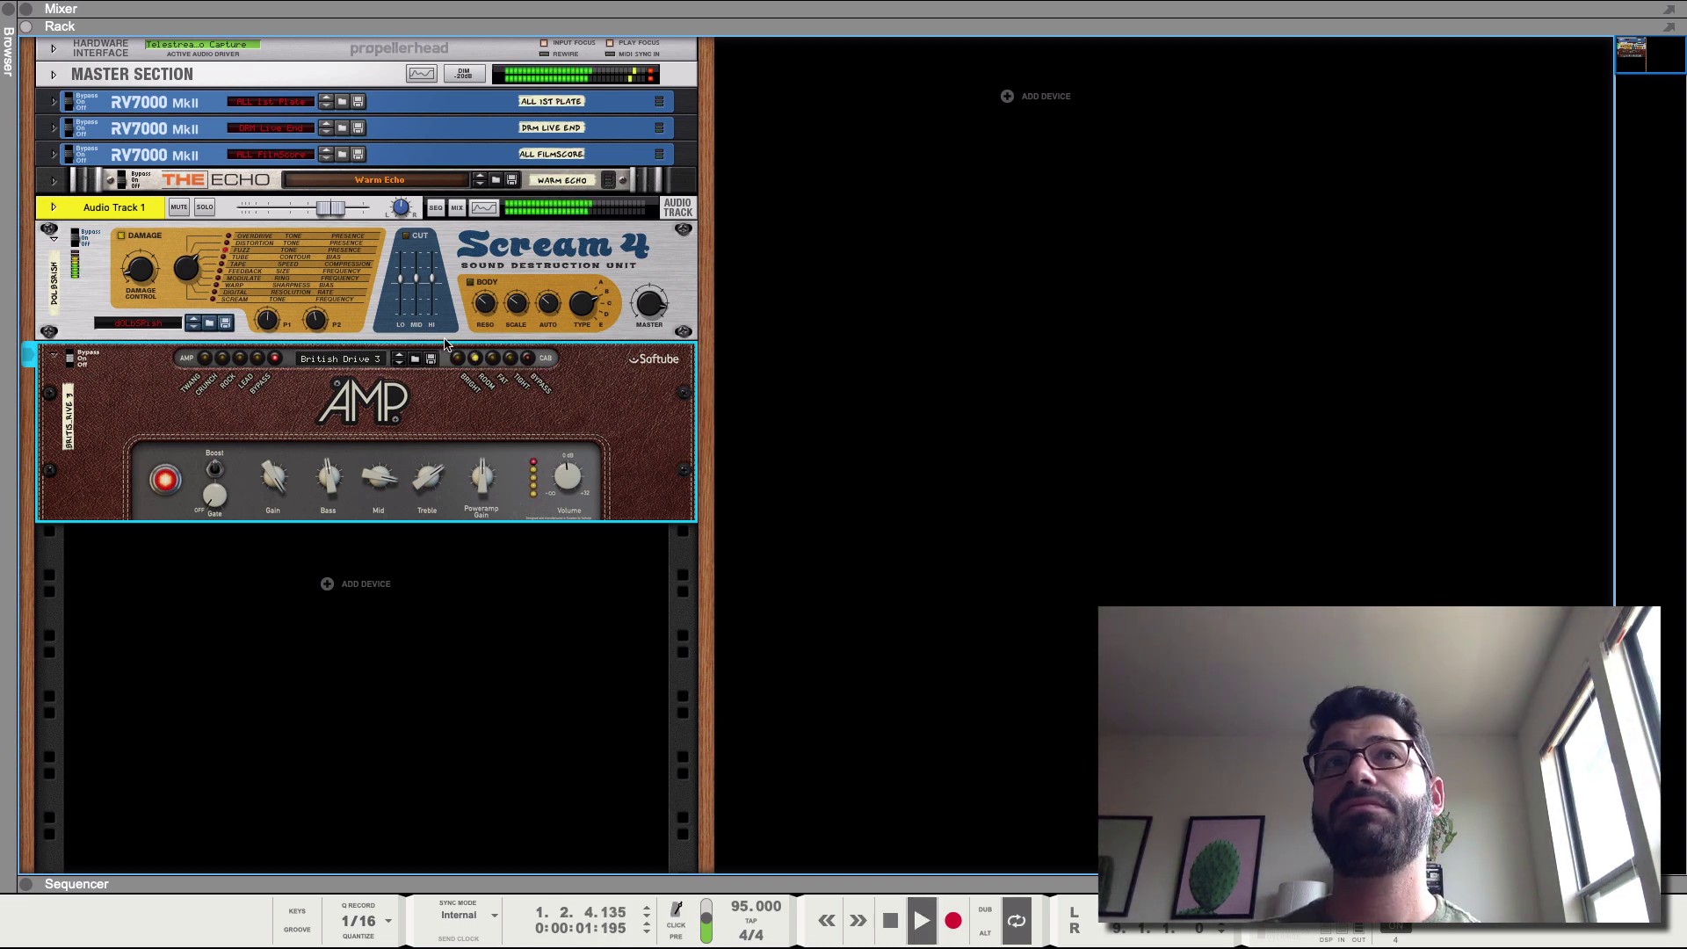
key("space")
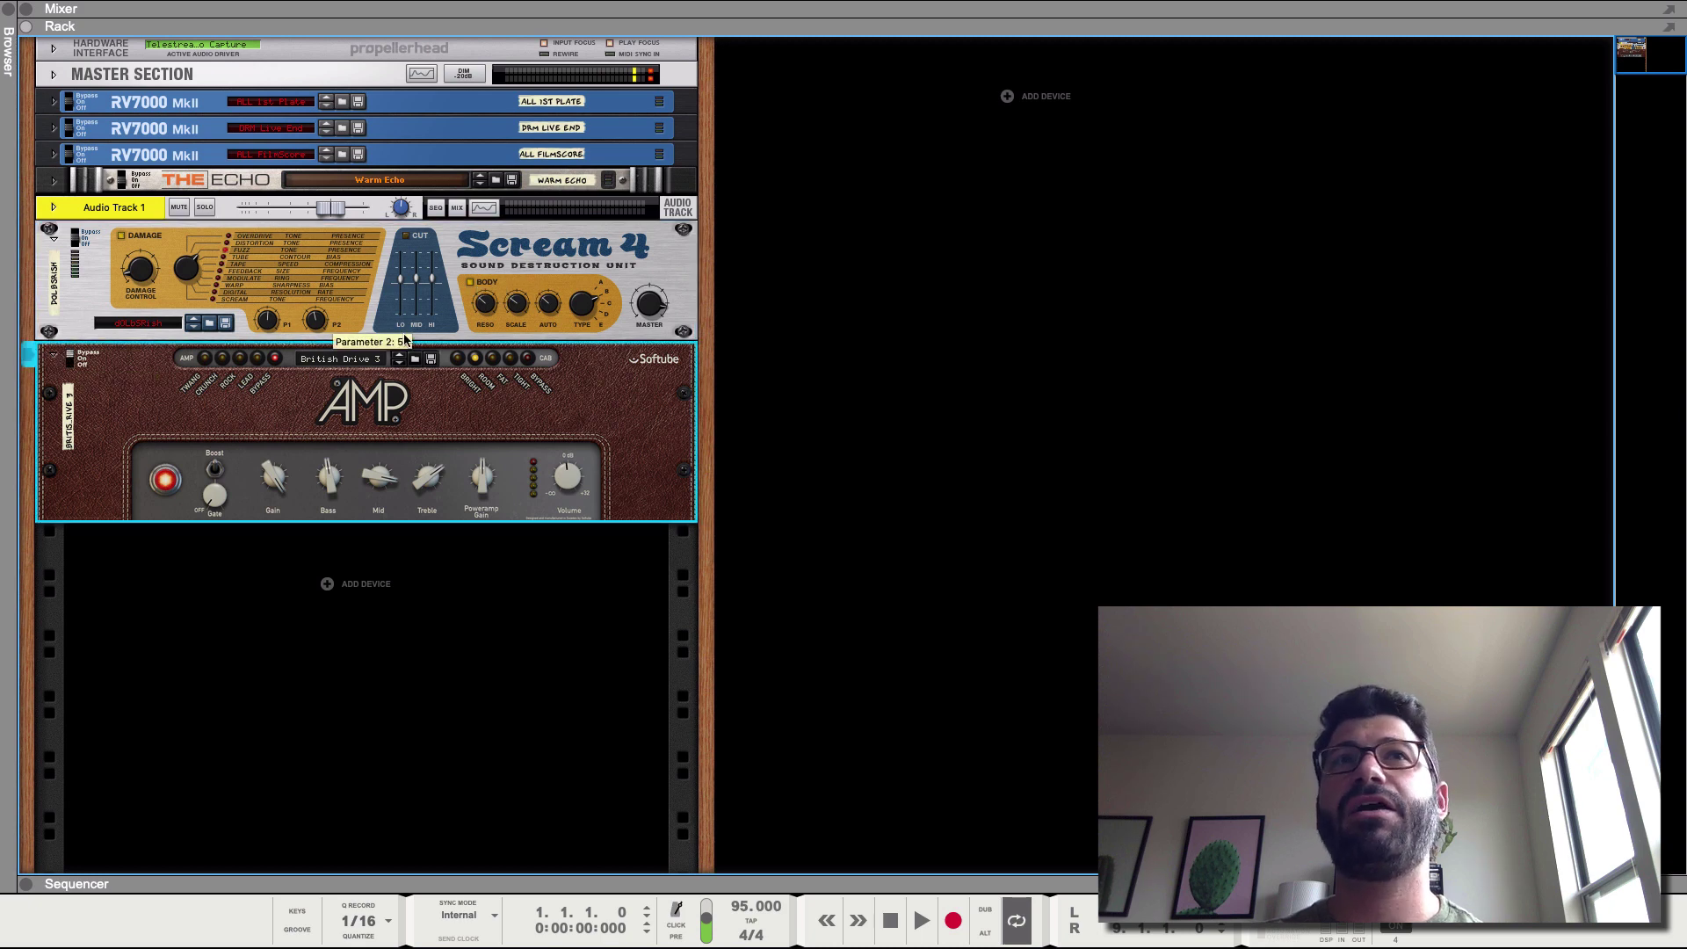
key("space")
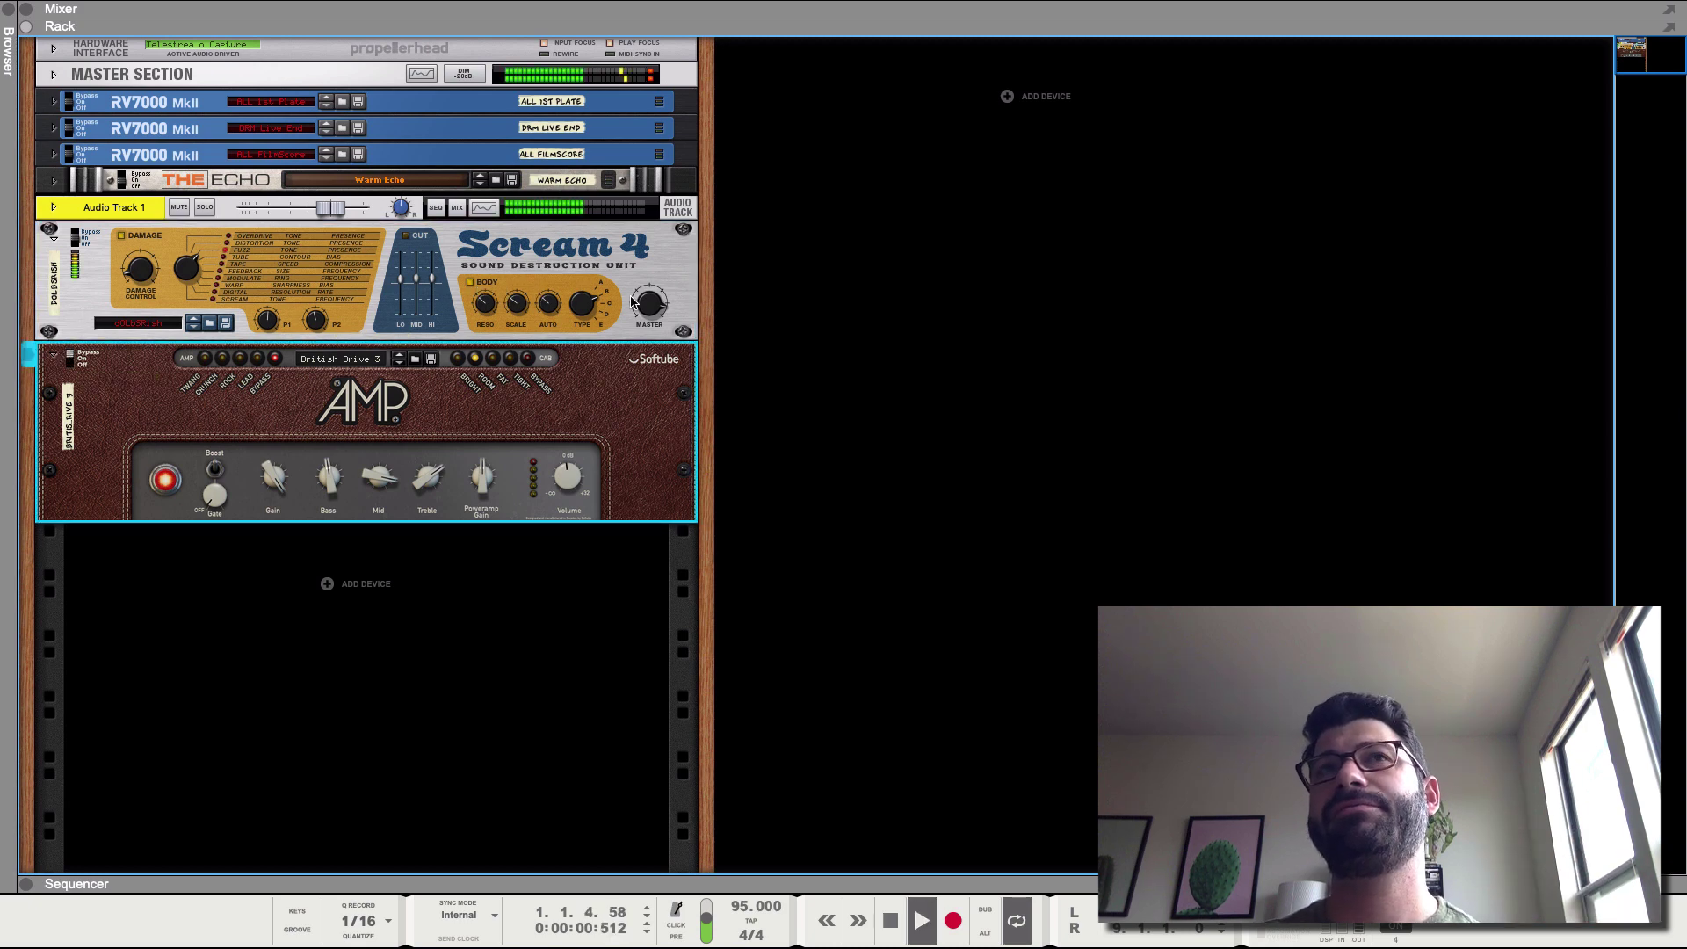
left_click(590, 303)
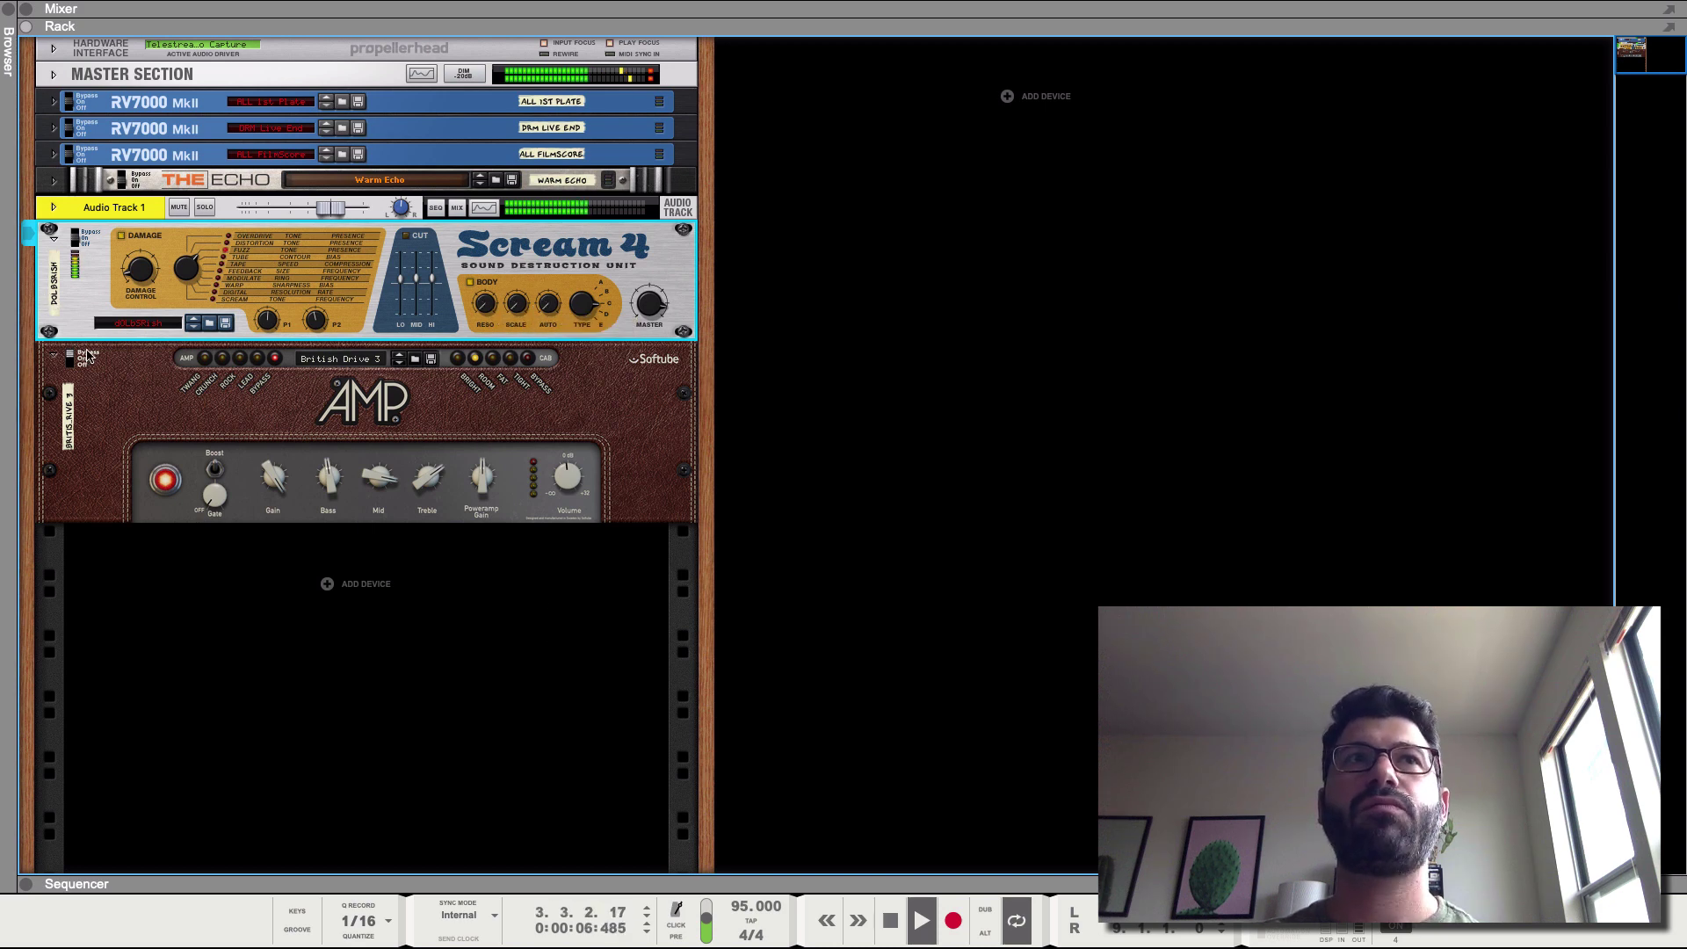
key("space")
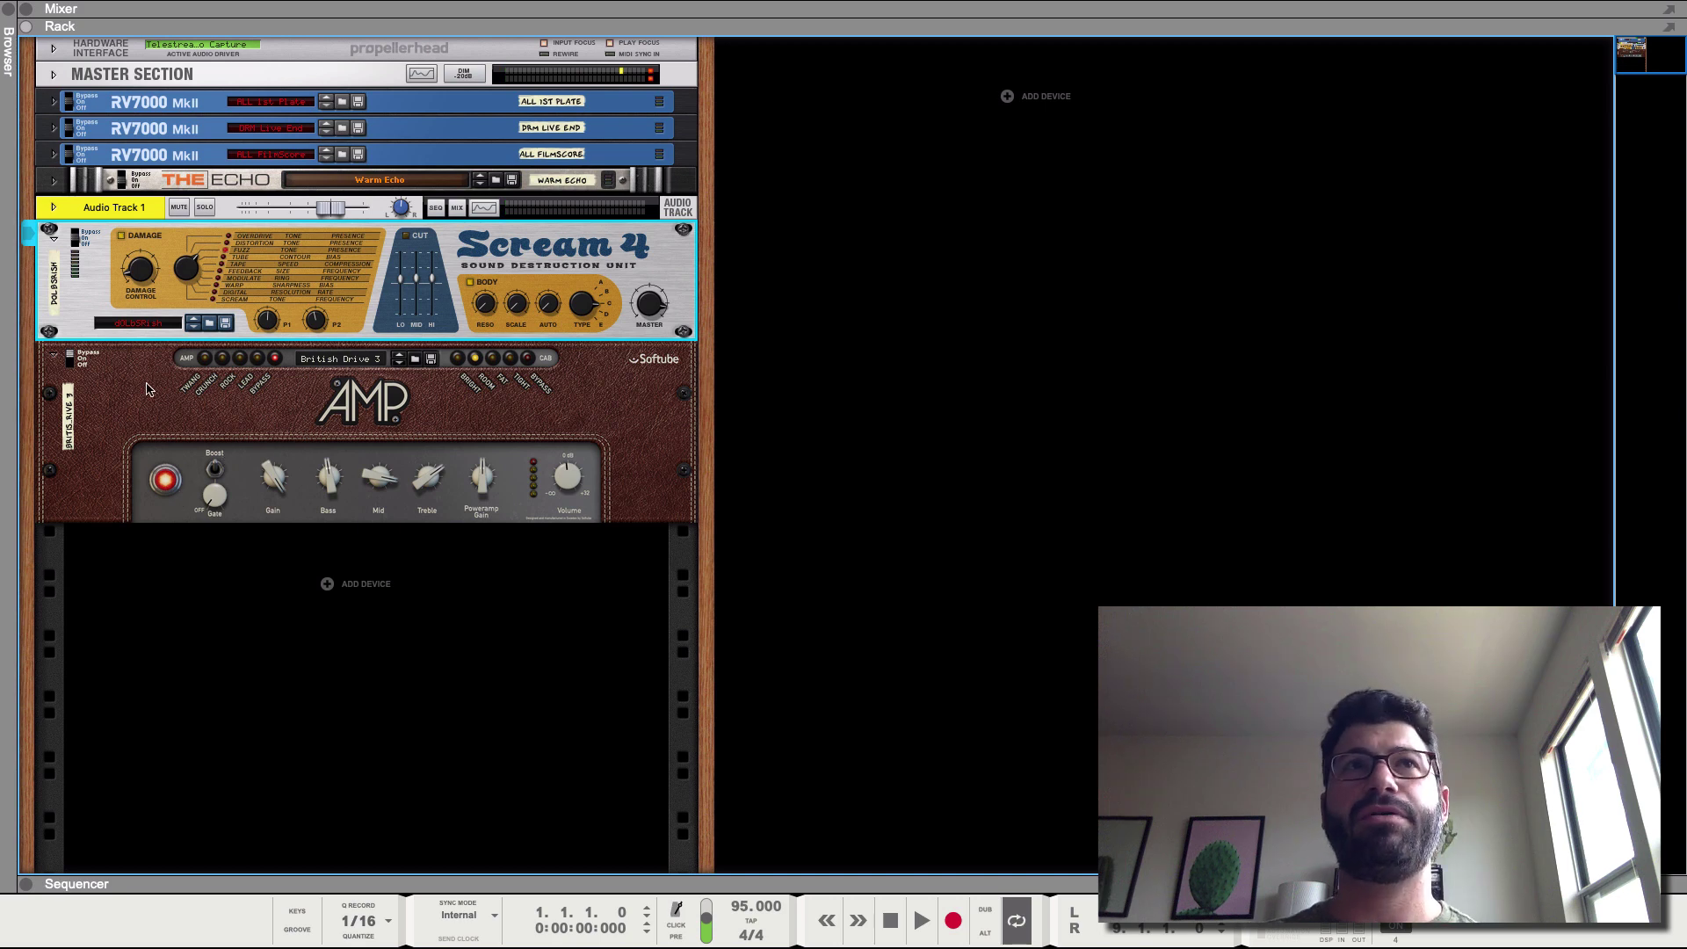
left_click(127, 392)
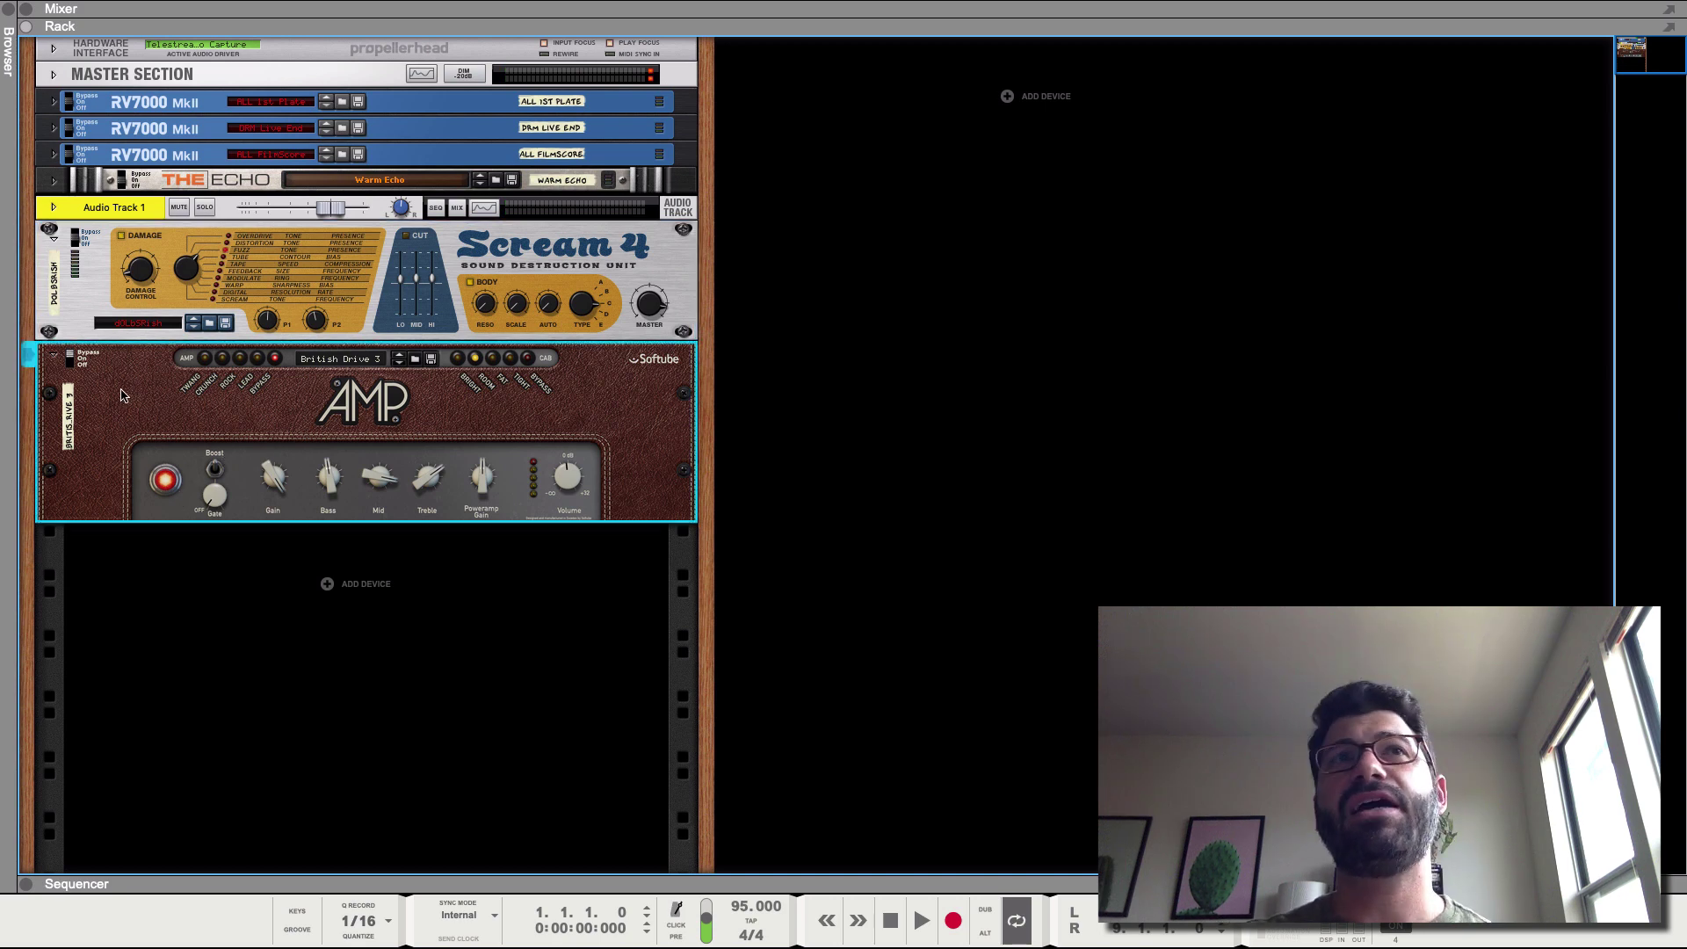
key("Delete")
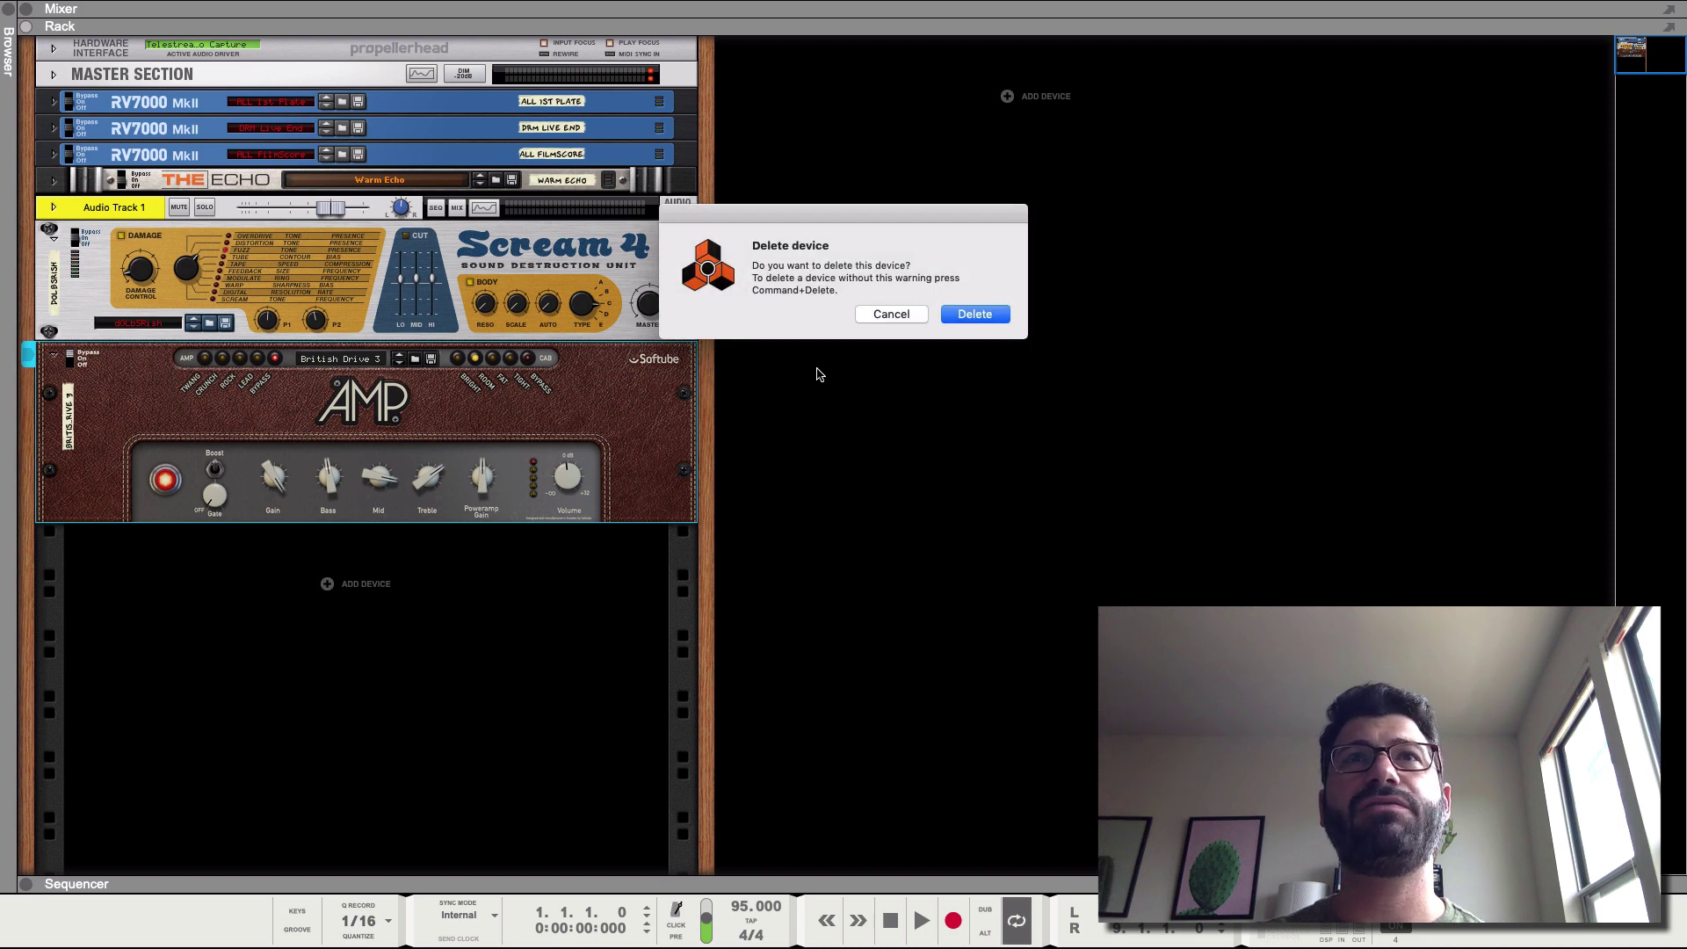
left_click(889, 314)
Add a D-11 Foldback Distortion from the Reason Devices effects directly below Scream 4.
left_click(638, 253)
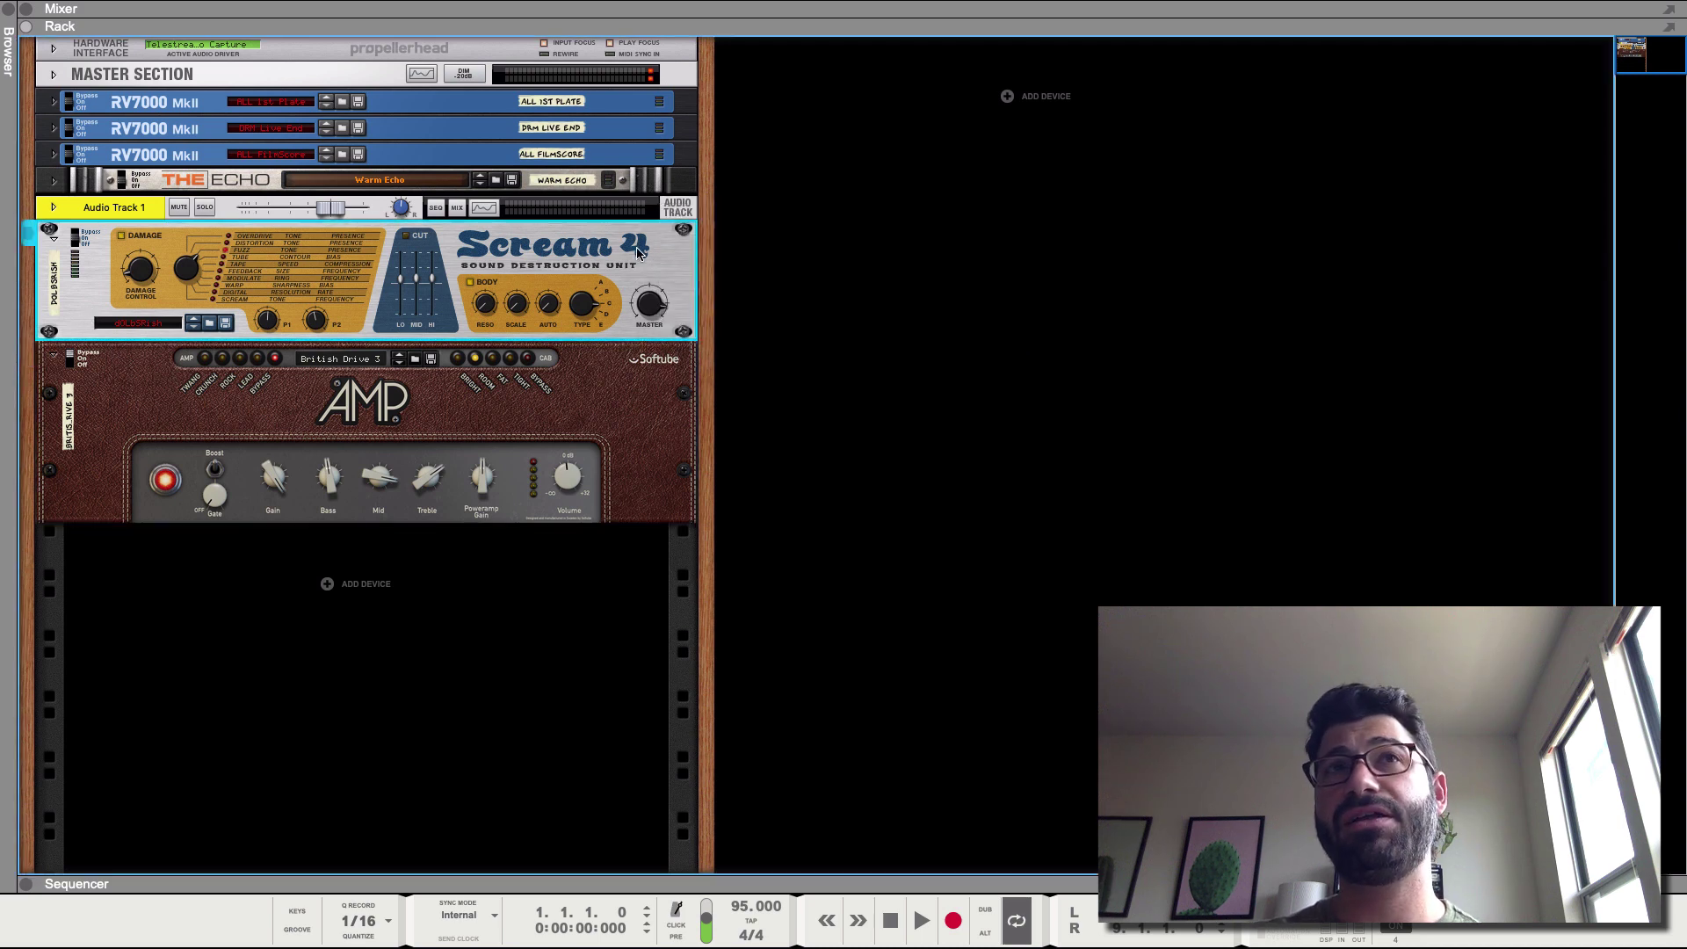
right_click(638, 253)
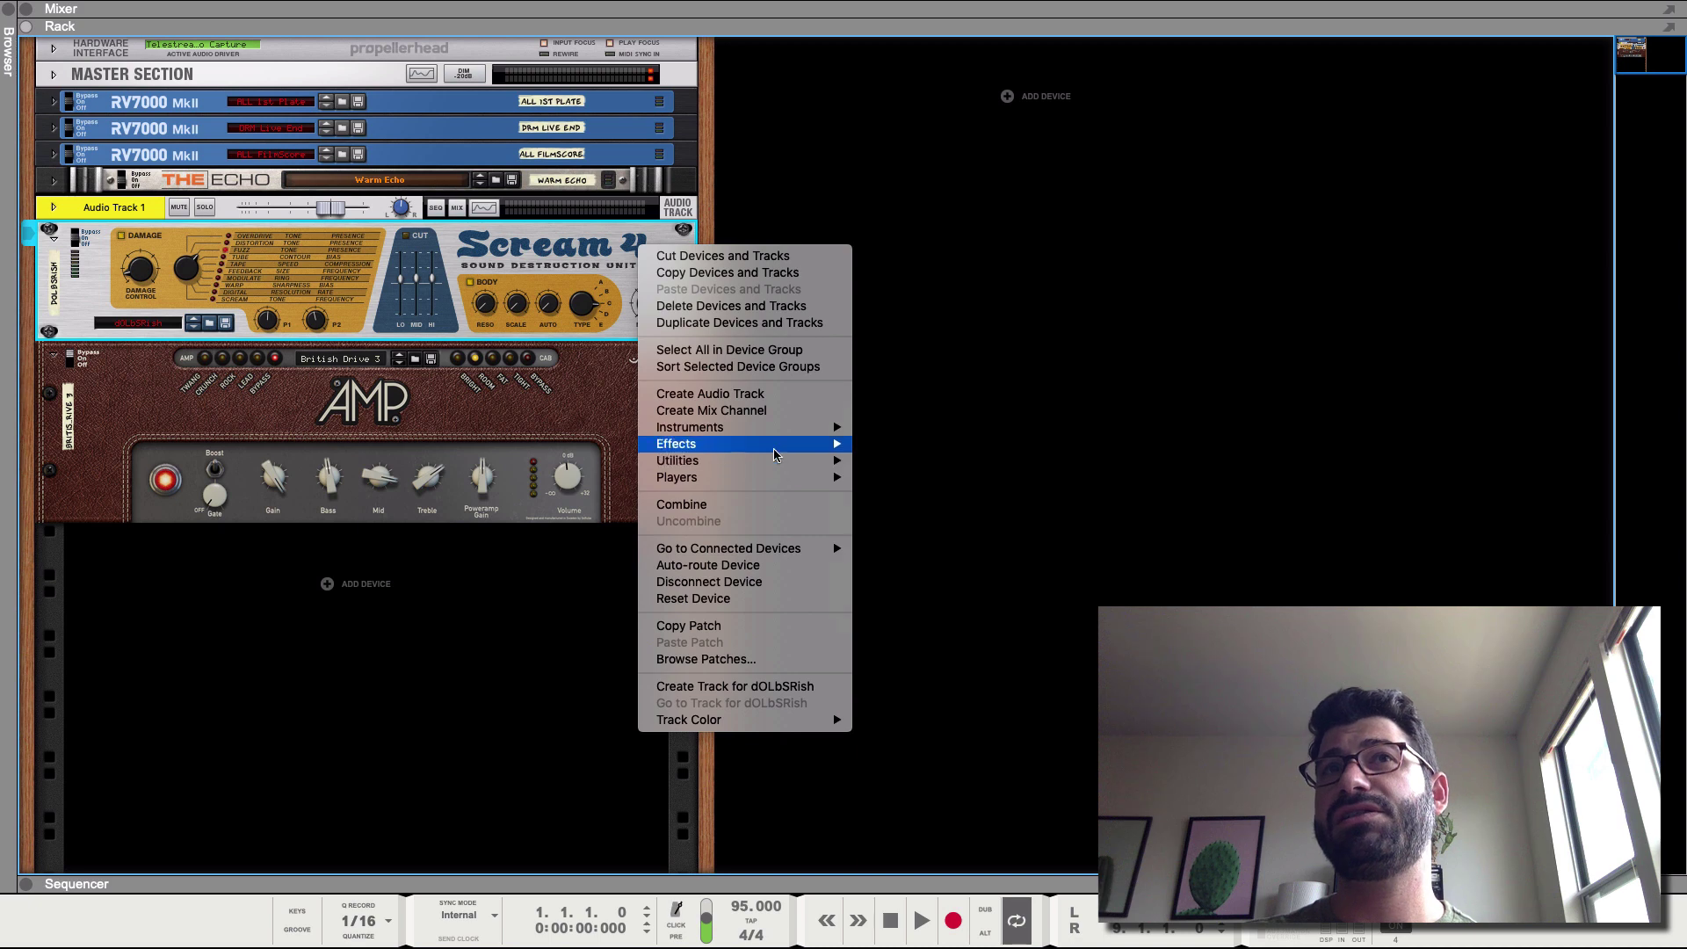
mouse_move(791, 444)
mouse_move(967, 497)
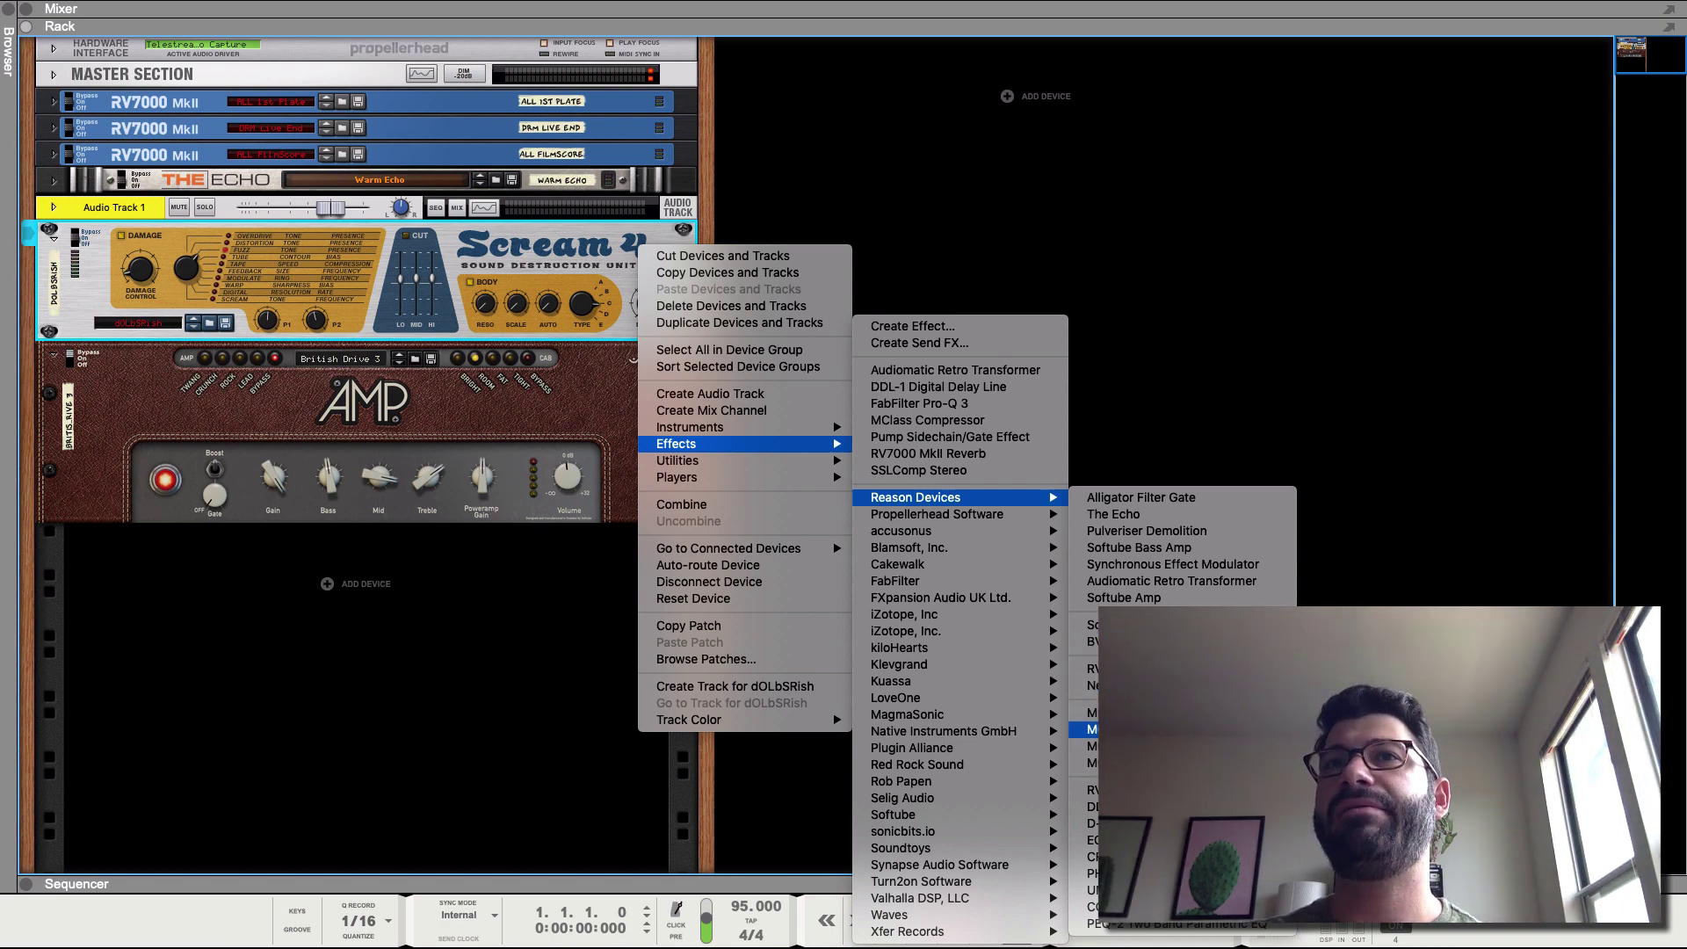
left_click(1090, 823)
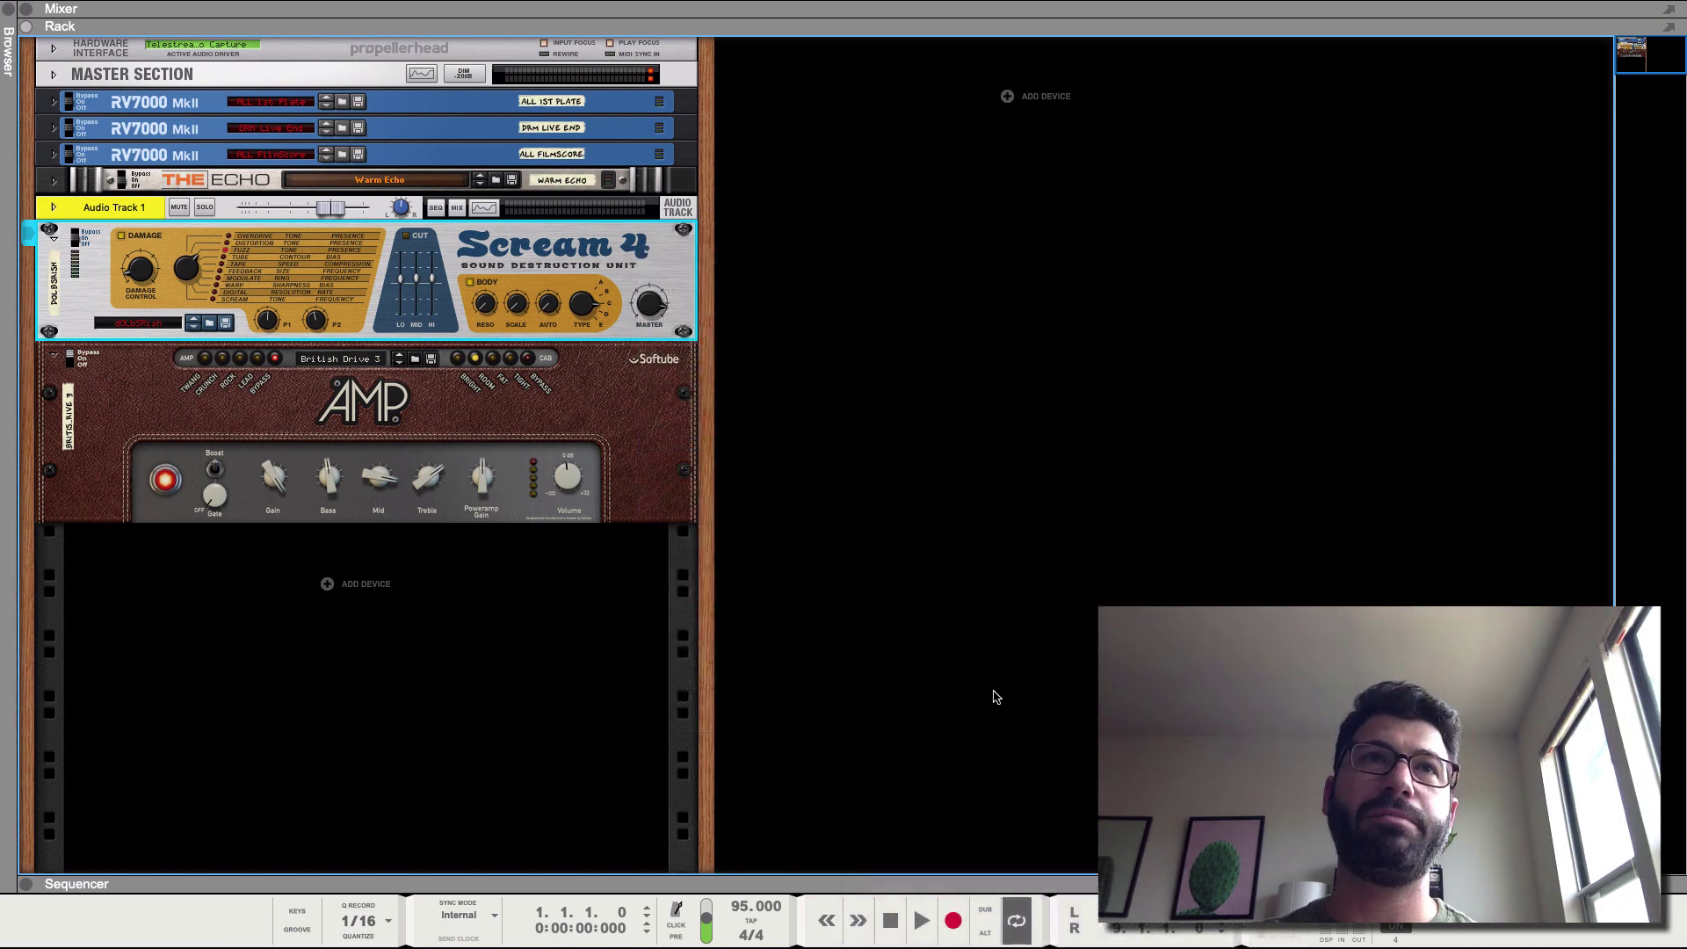
Start playback and adjust the D-11's Amount and Foldback knobs.
key("space")
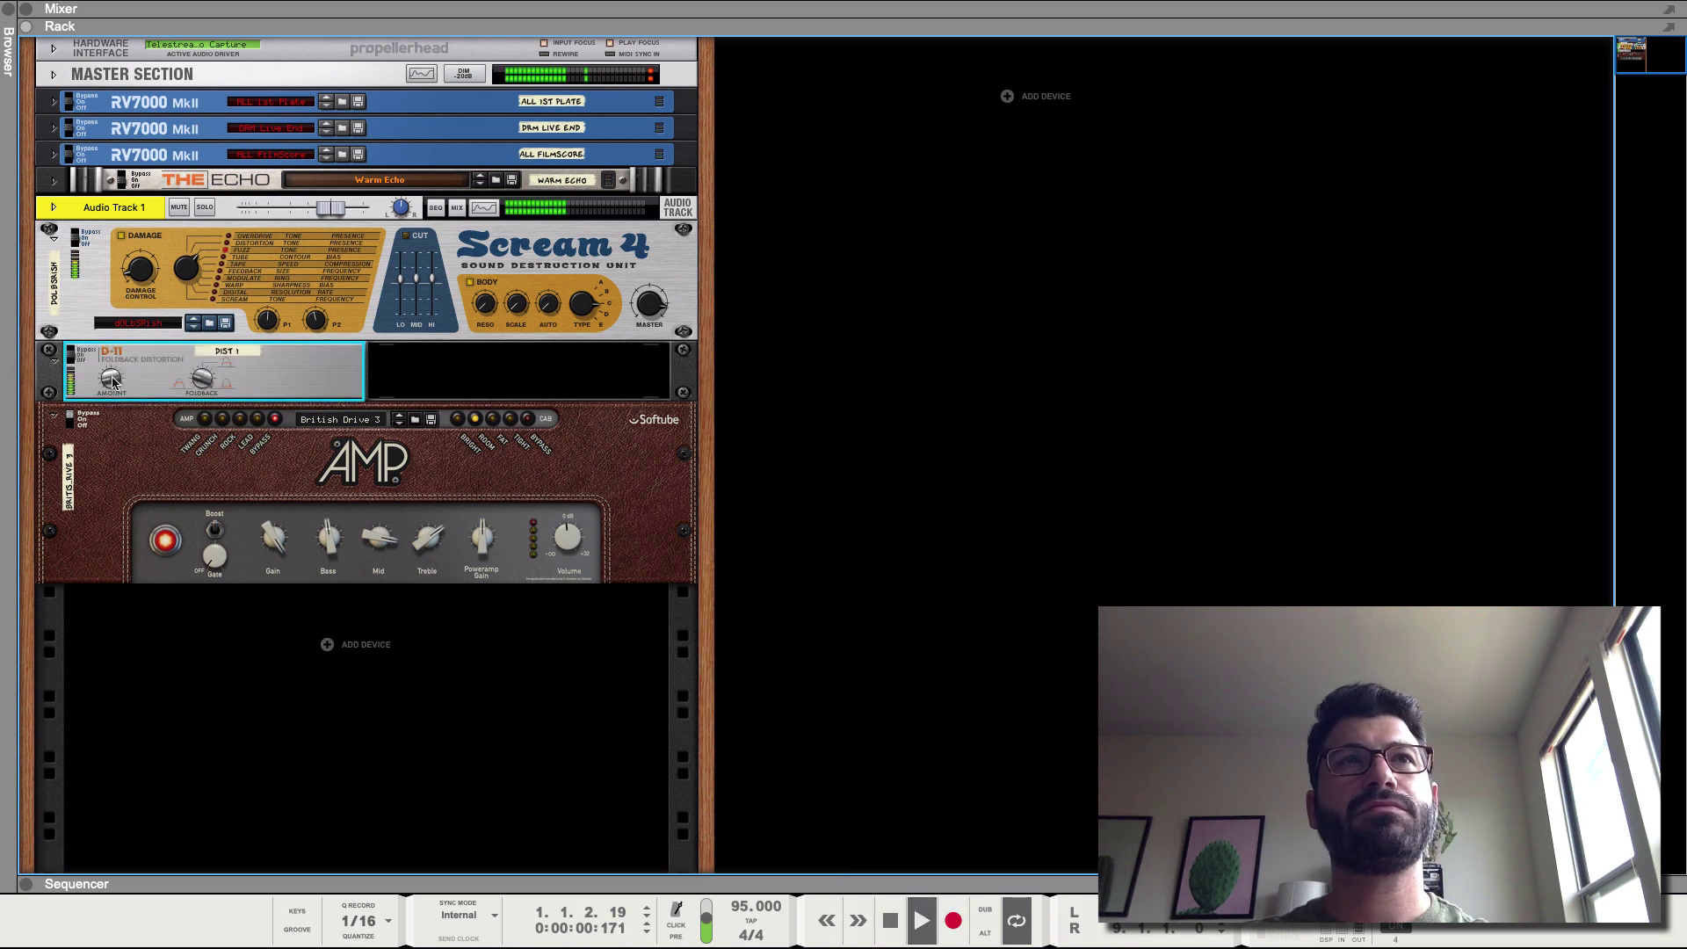
left_click_drag(213, 374, 204, 374)
left_click_drag(202, 375, 115, 360)
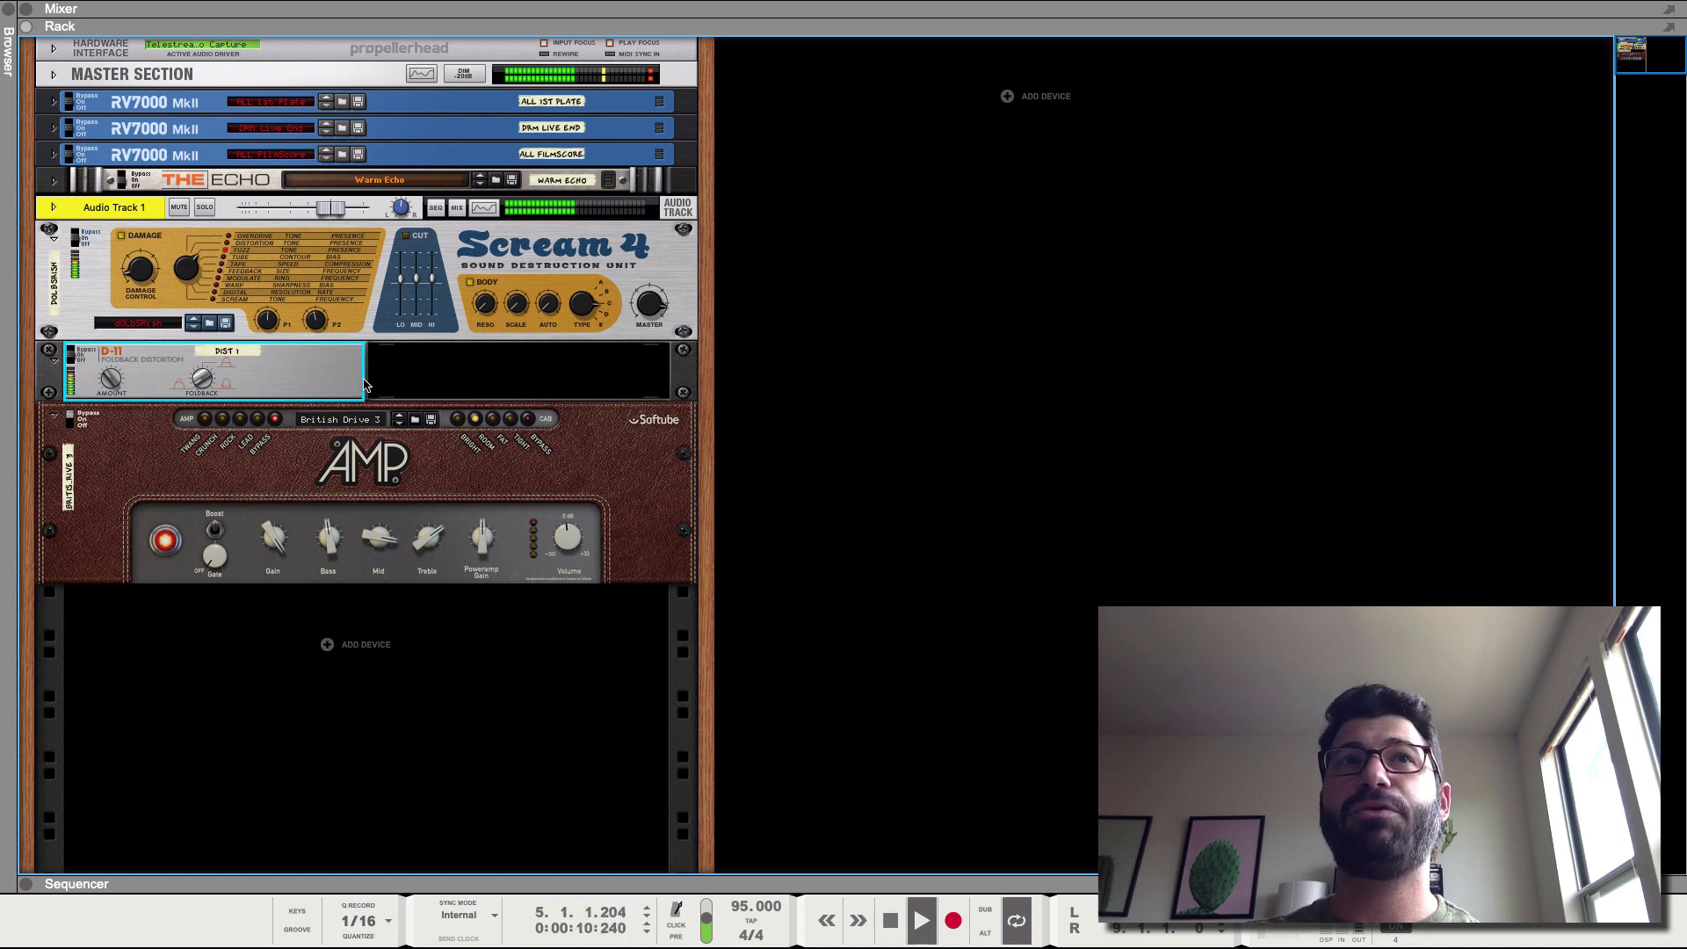
Cut the D-11 together with its audio track's devices and restore them to the rack.
right_click(295, 335)
left_click(266, 353)
right_click(265, 354)
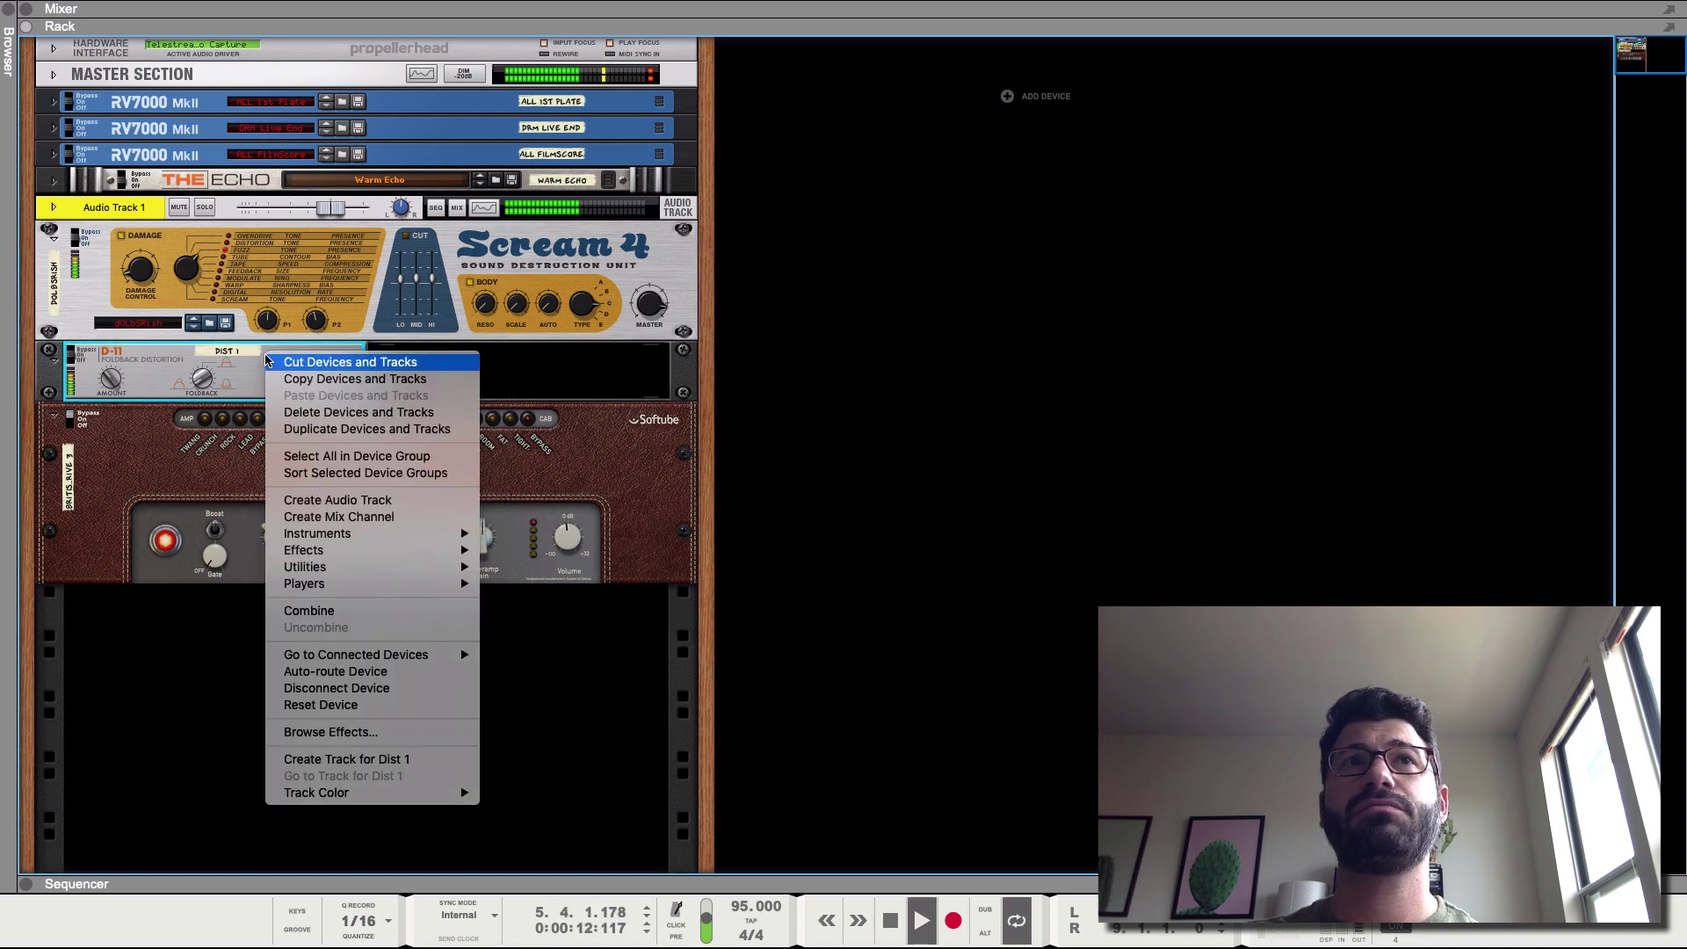
left_click(268, 361)
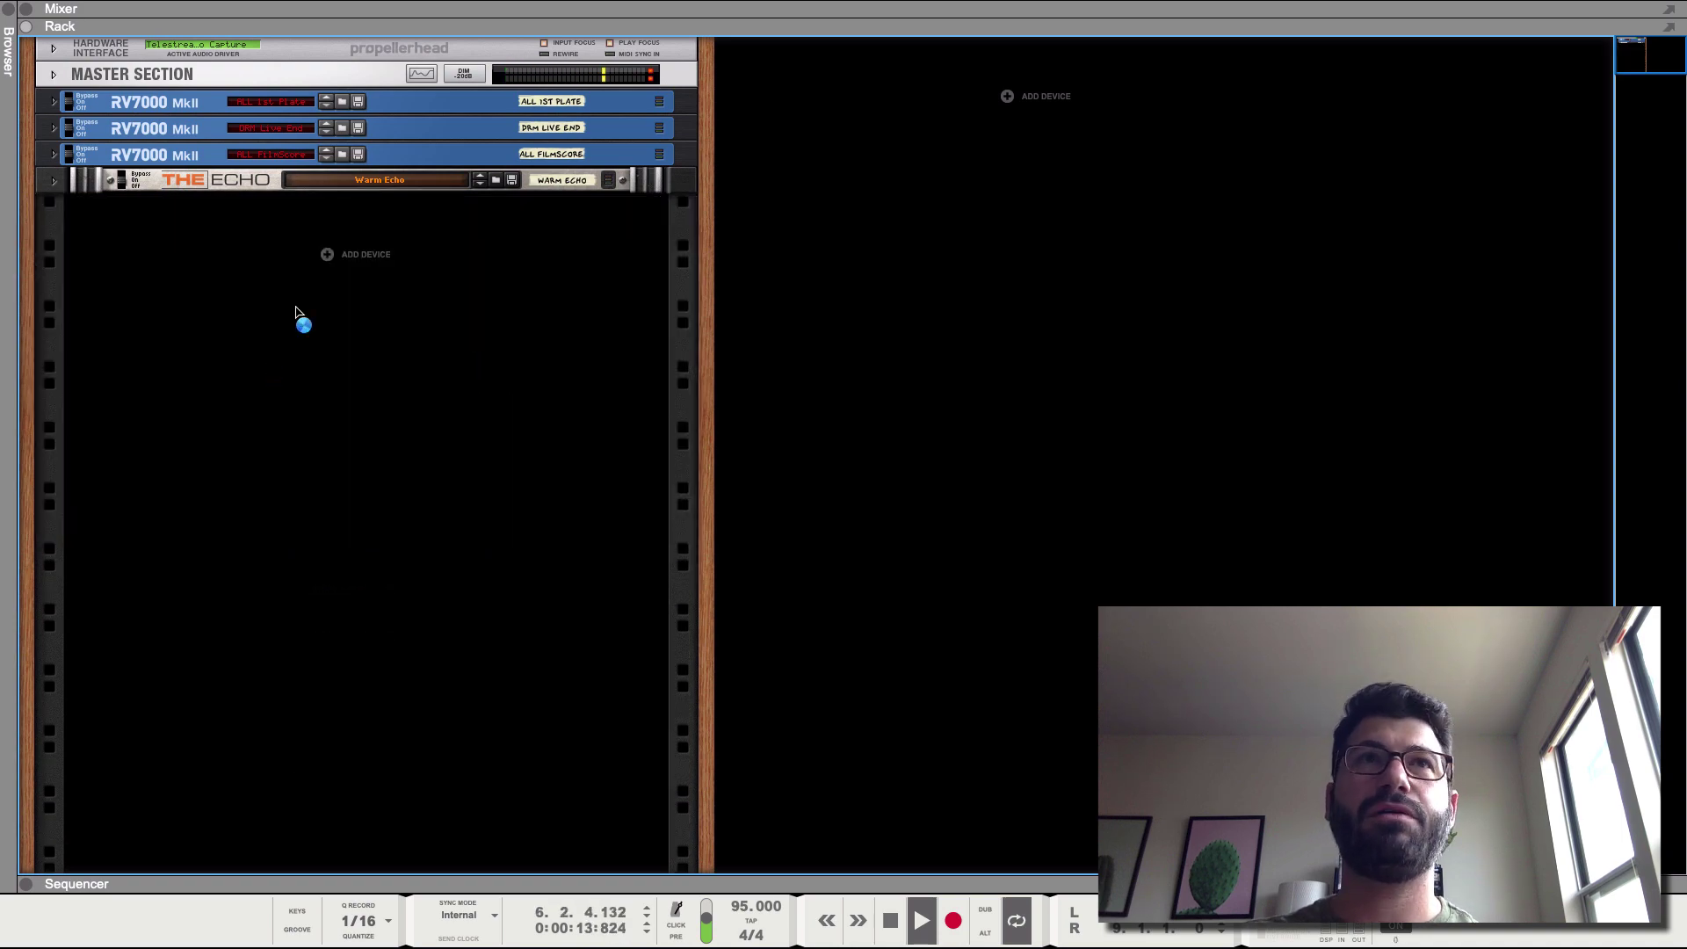
key("ctrl+v")
Add a Pulveriser Demolition from the Reason Devices effects below the D-11, and adjust its Dirt to 36% and its Volume.
right_click(317, 362)
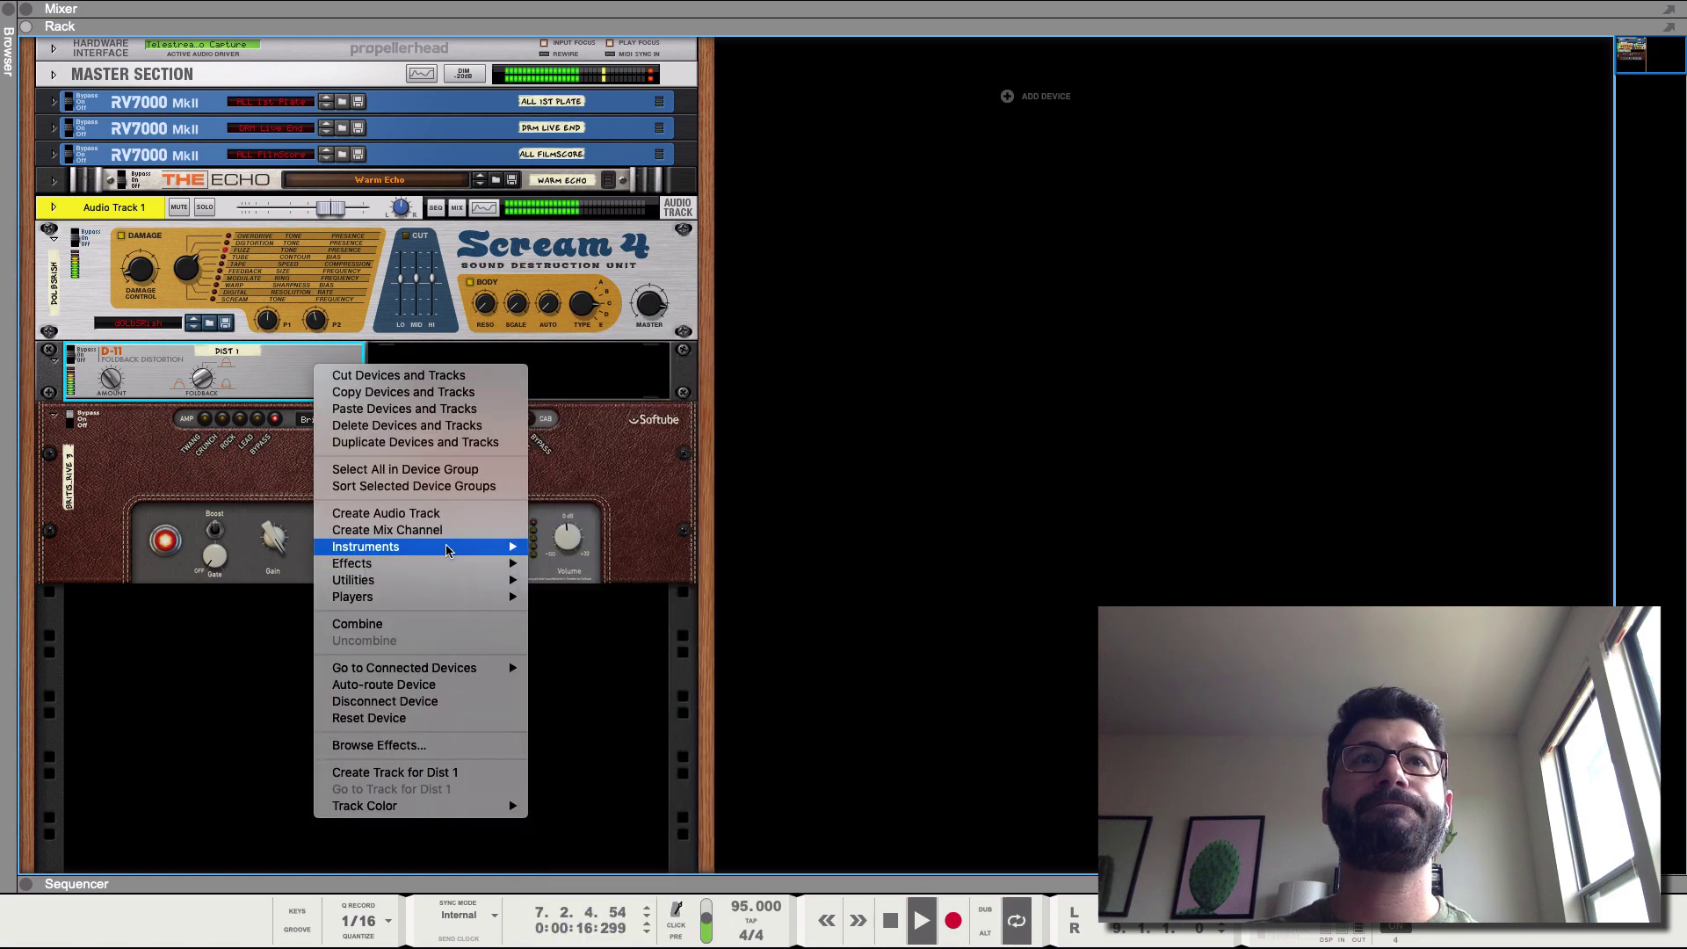
mouse_move(448, 563)
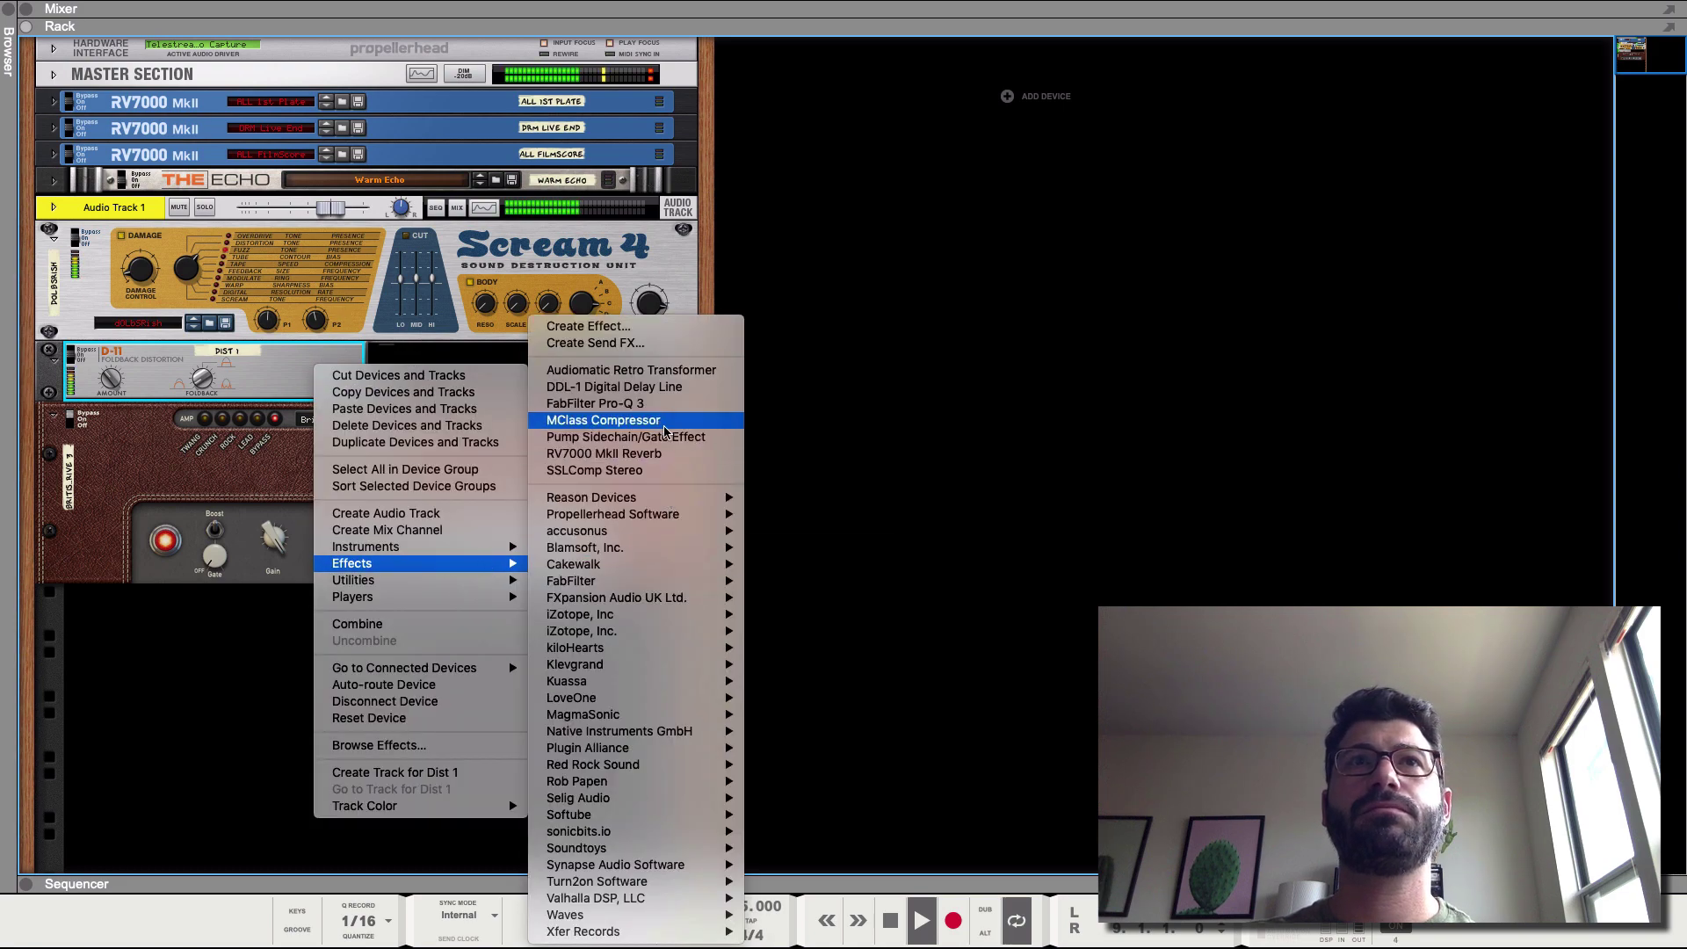
mouse_move(668, 499)
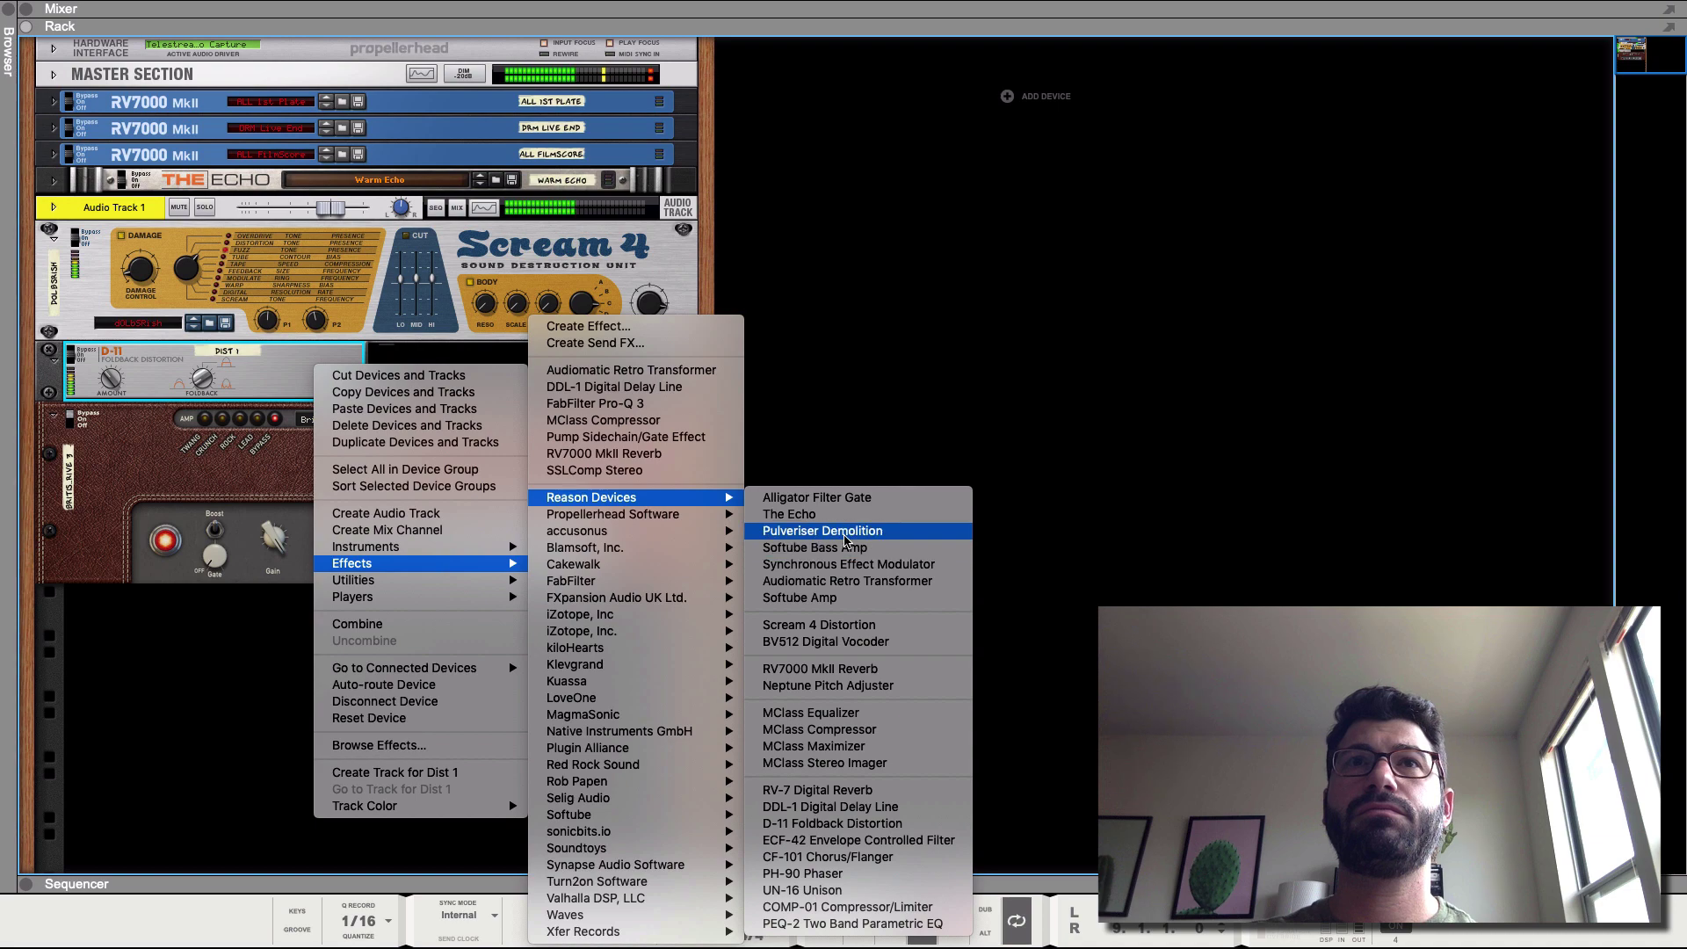
left_click(822, 531)
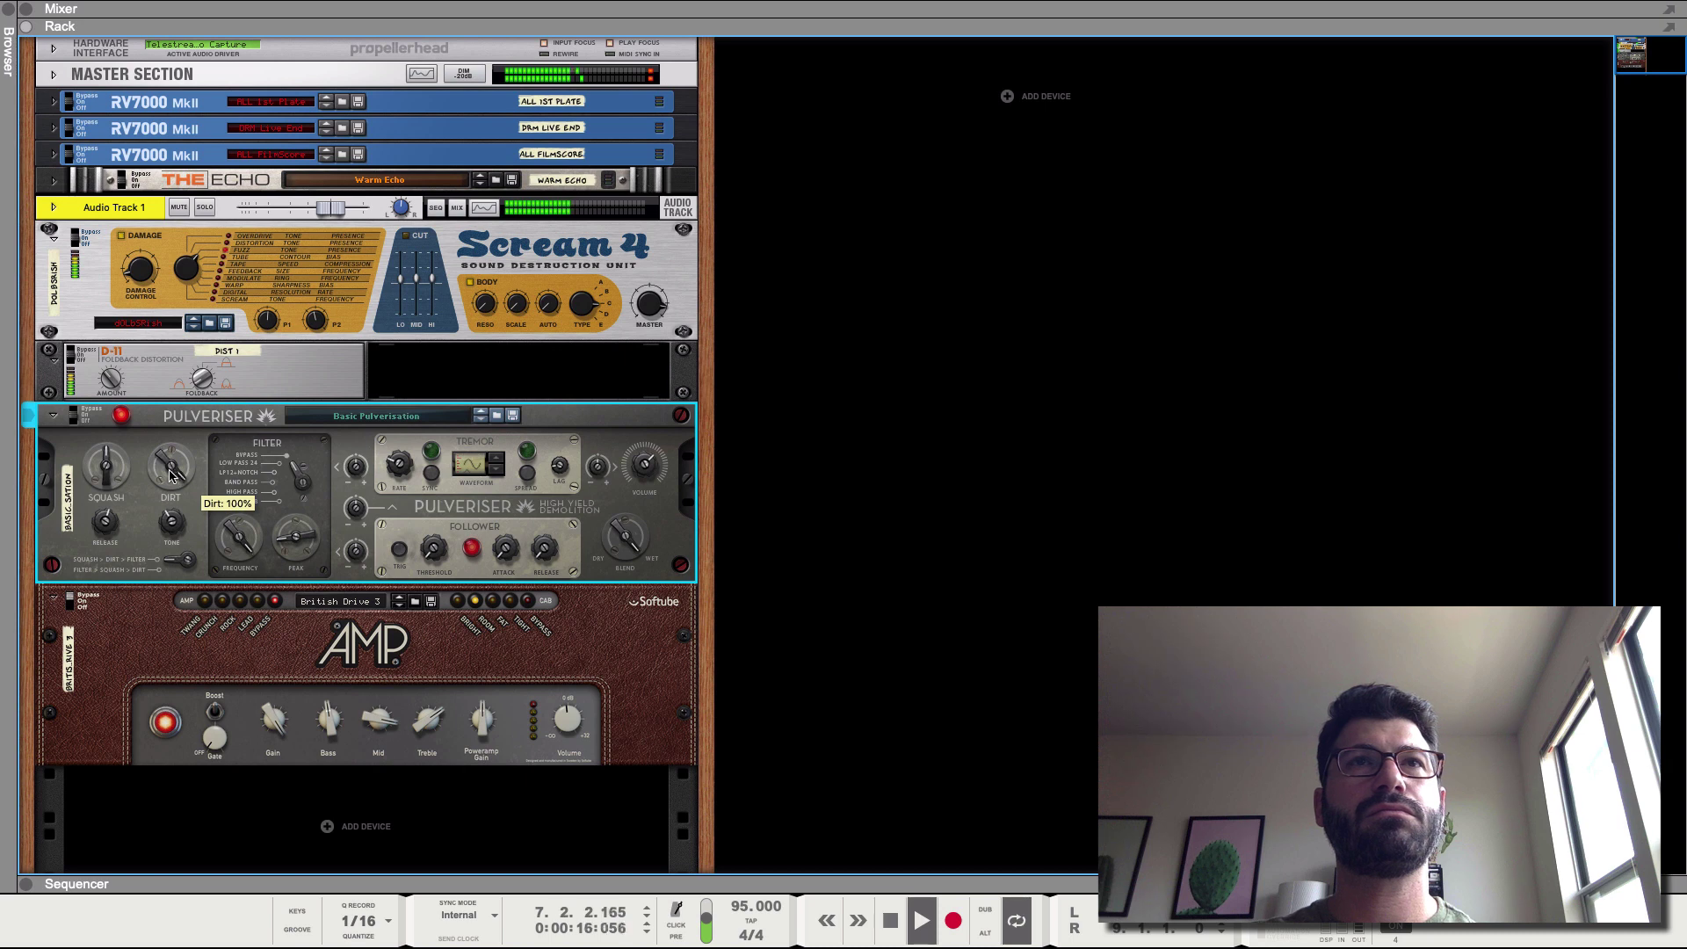
left_click_drag(173, 492, 567, 544)
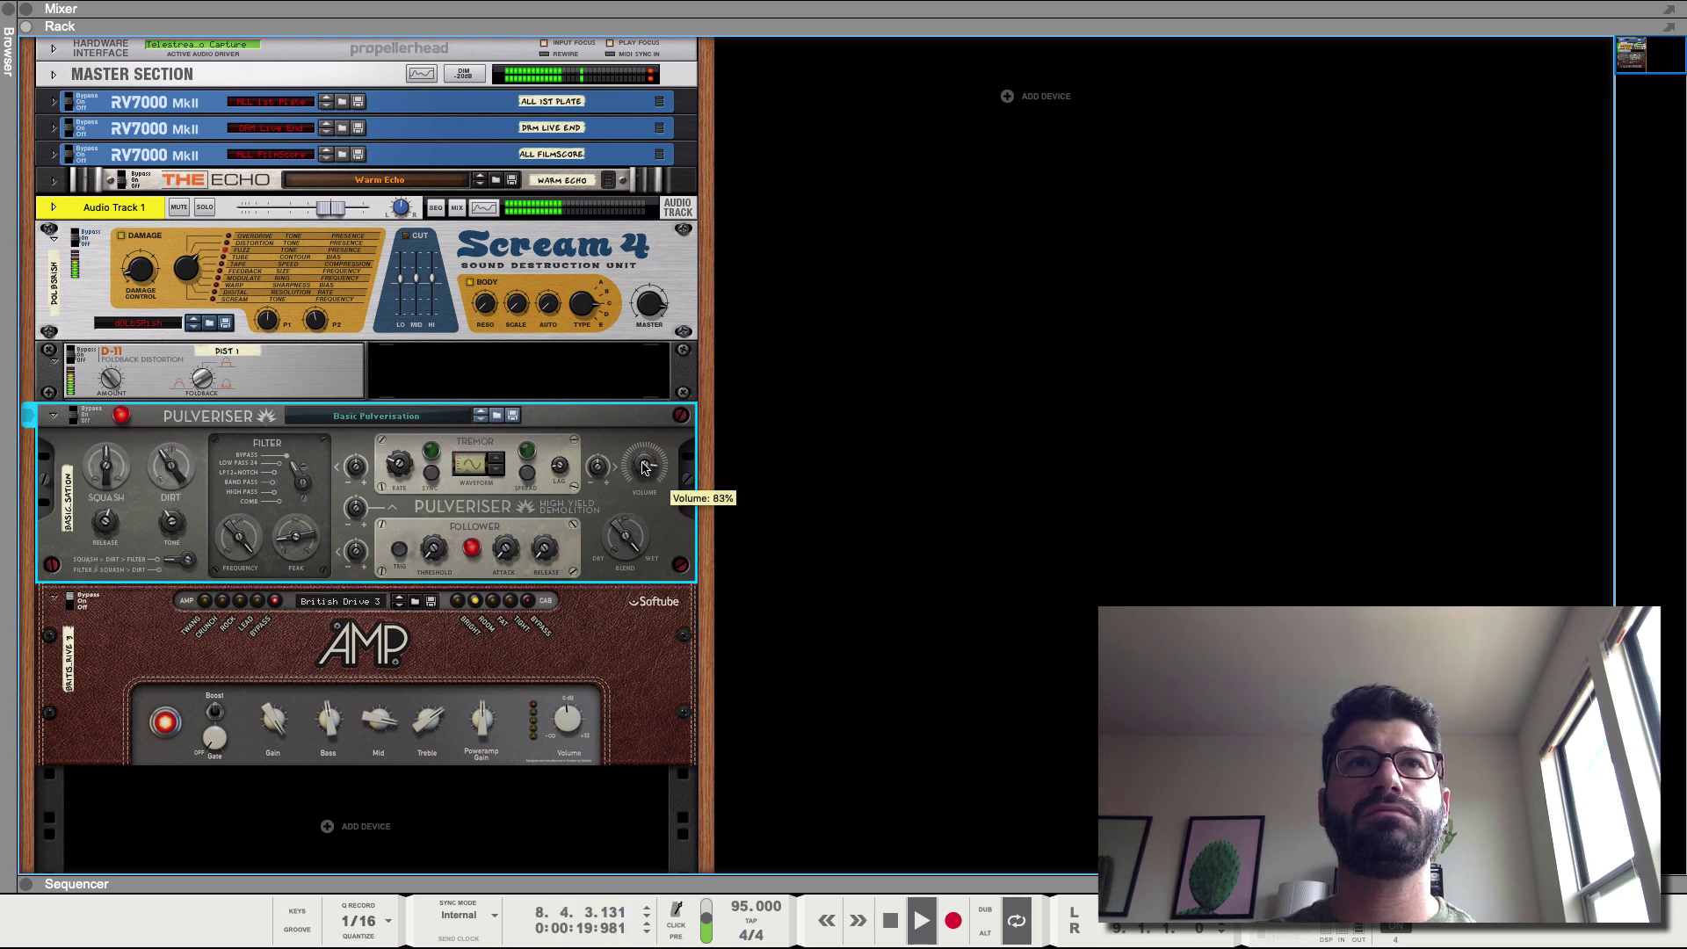
left_click_drag(643, 459, 650, 420)
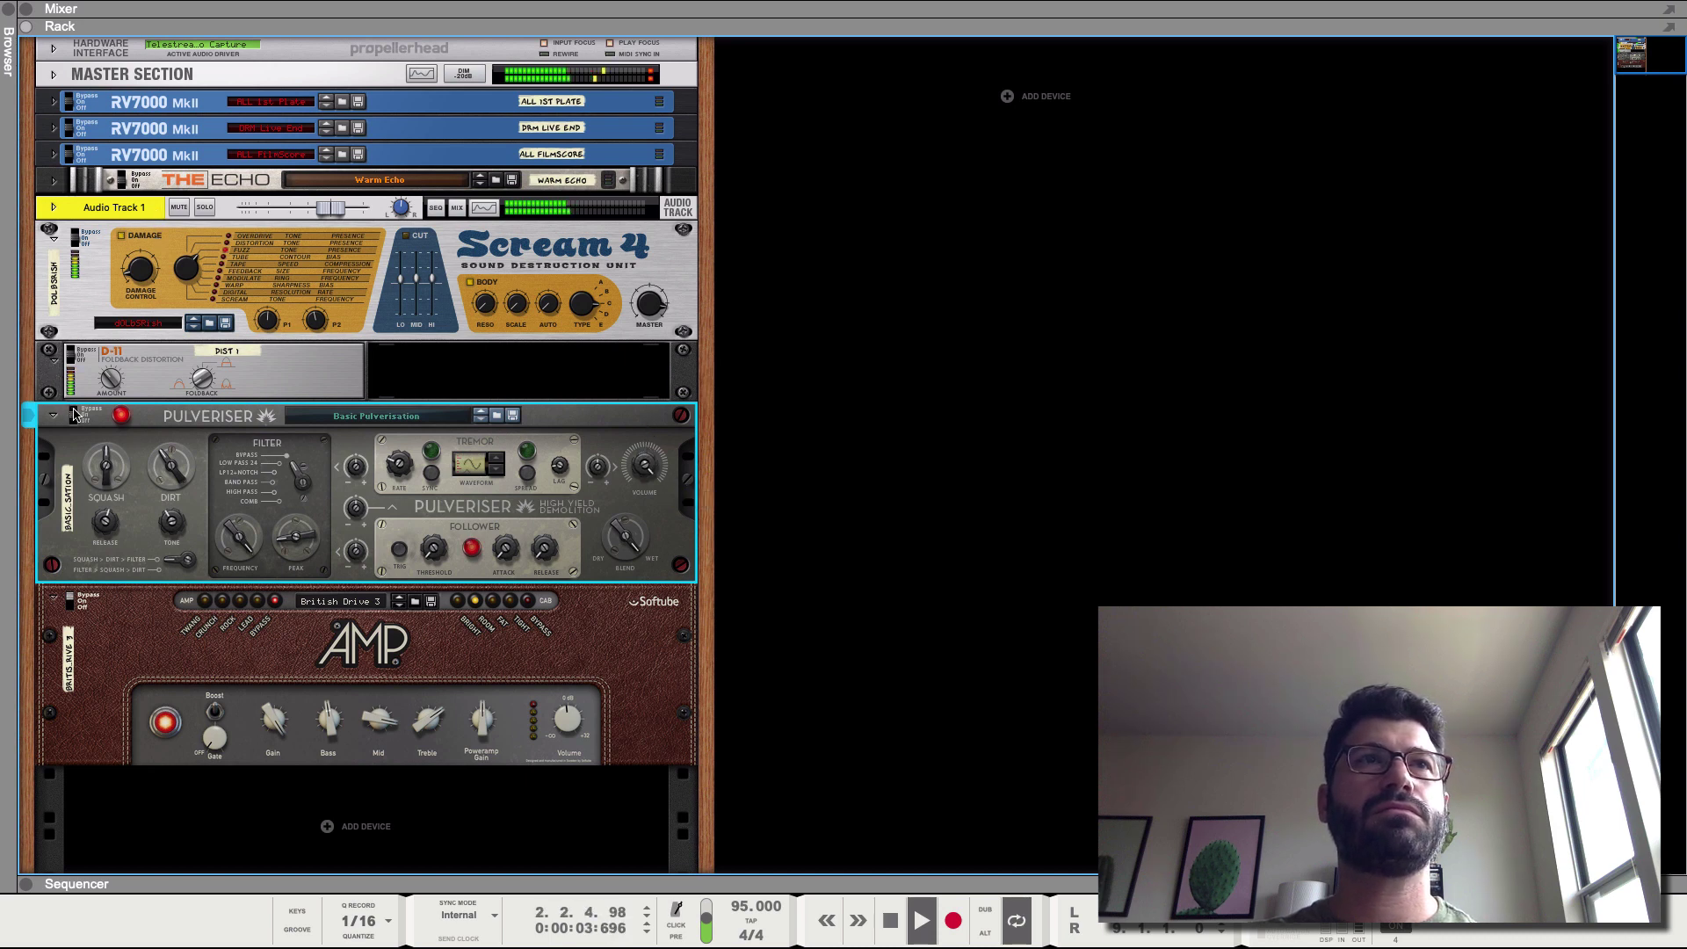
Compare the D-11 and Pulveriser bypassed and enabled, and switch the Softube Amp back on.
left_click(74, 358)
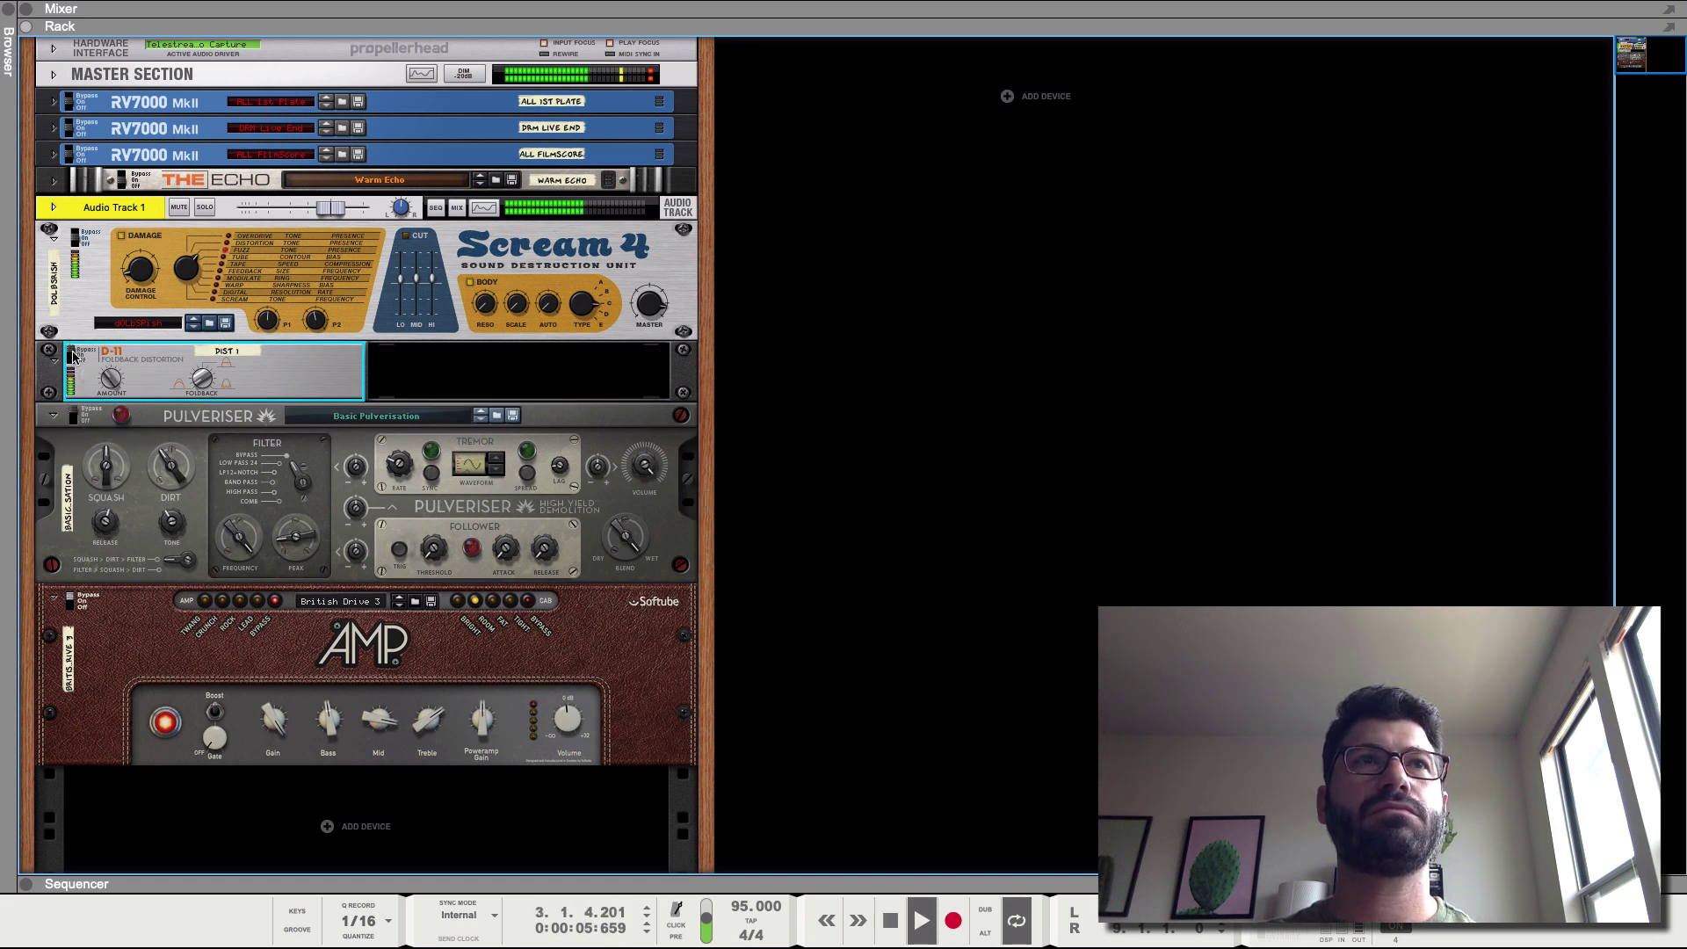
left_click(74, 419)
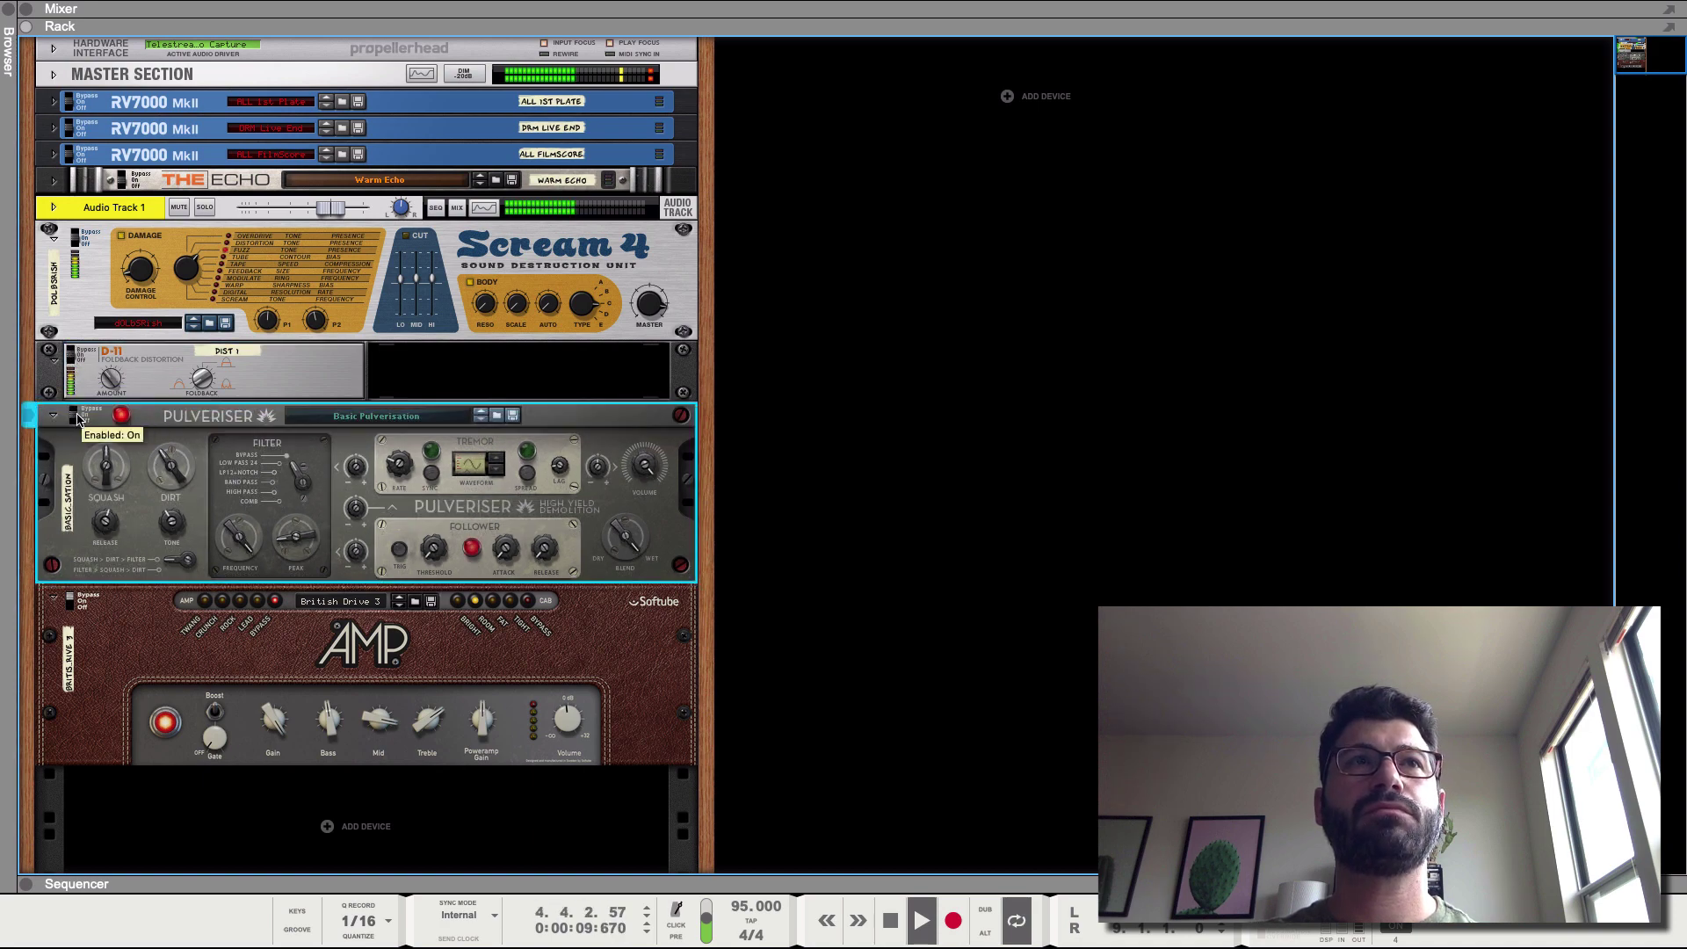
left_click(69, 602)
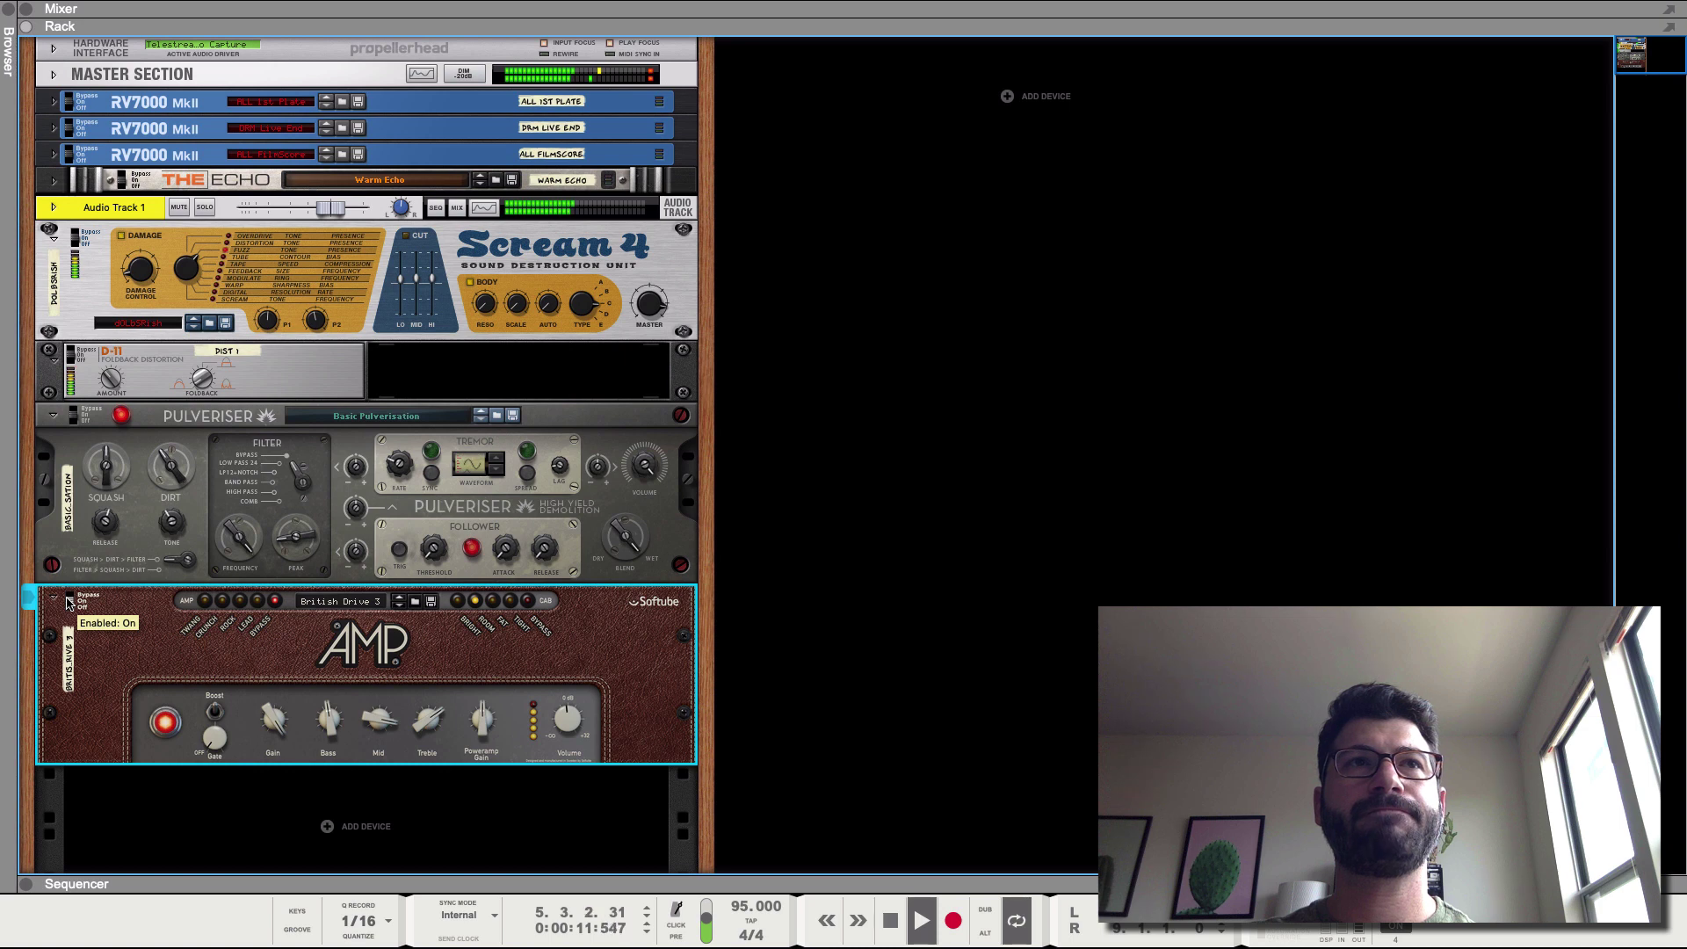
Select the Pulveriser, examine its modulation and Dirt knobs, and stop playback.
left_click(596, 471)
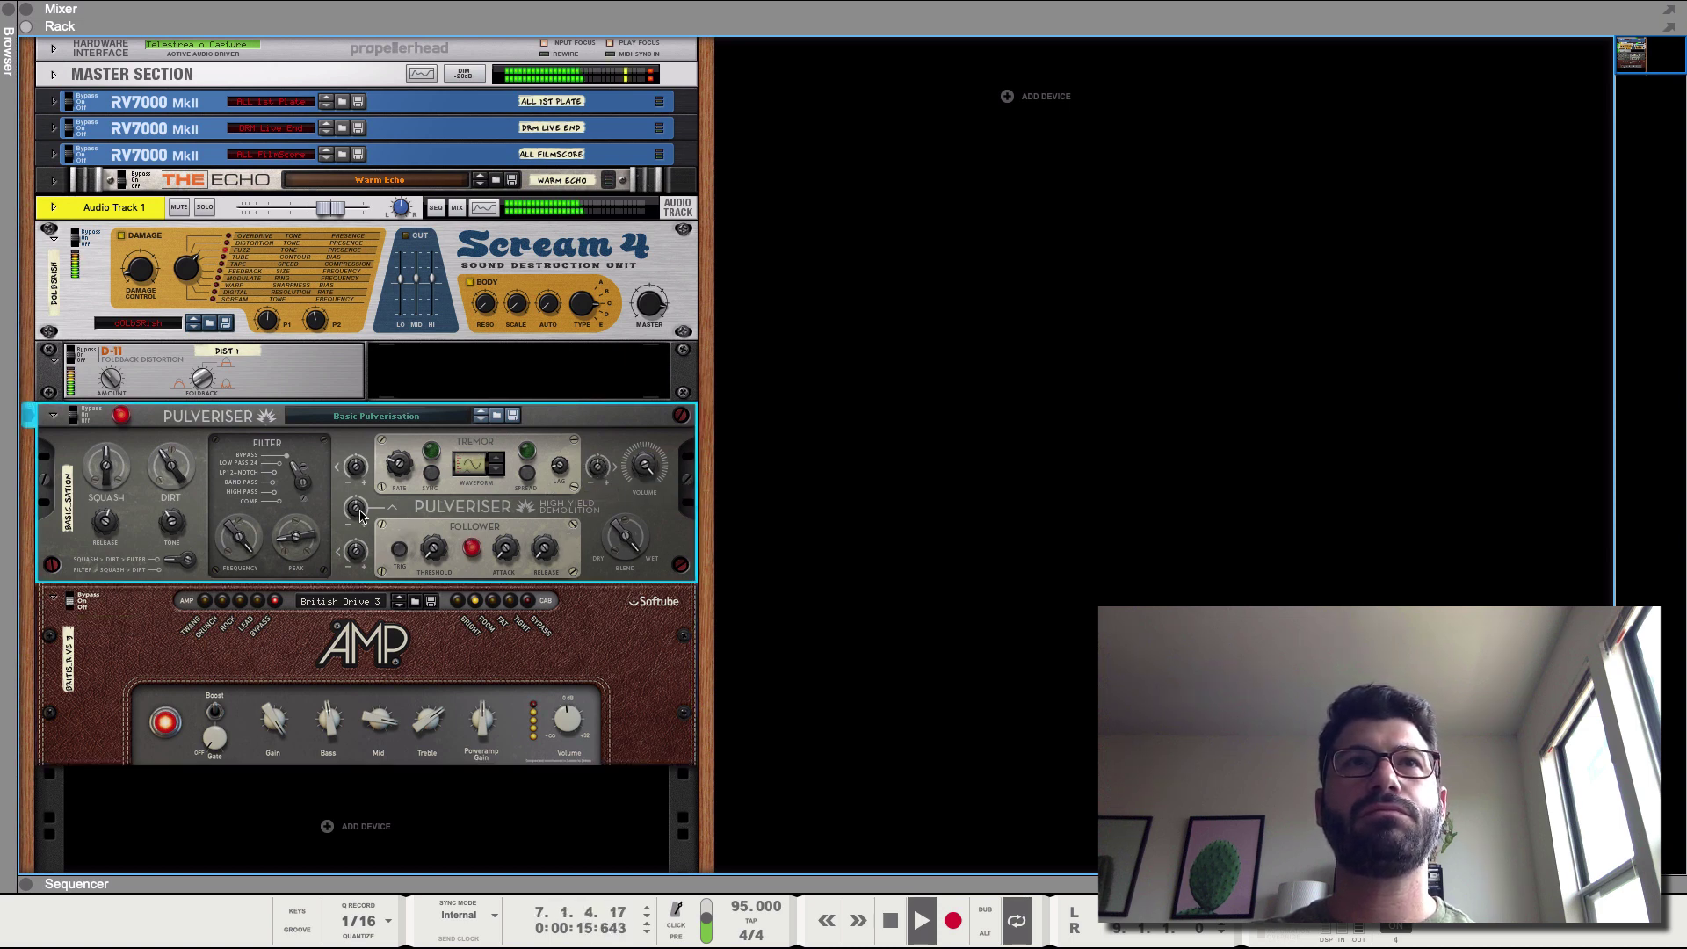
mouse_move(172, 471)
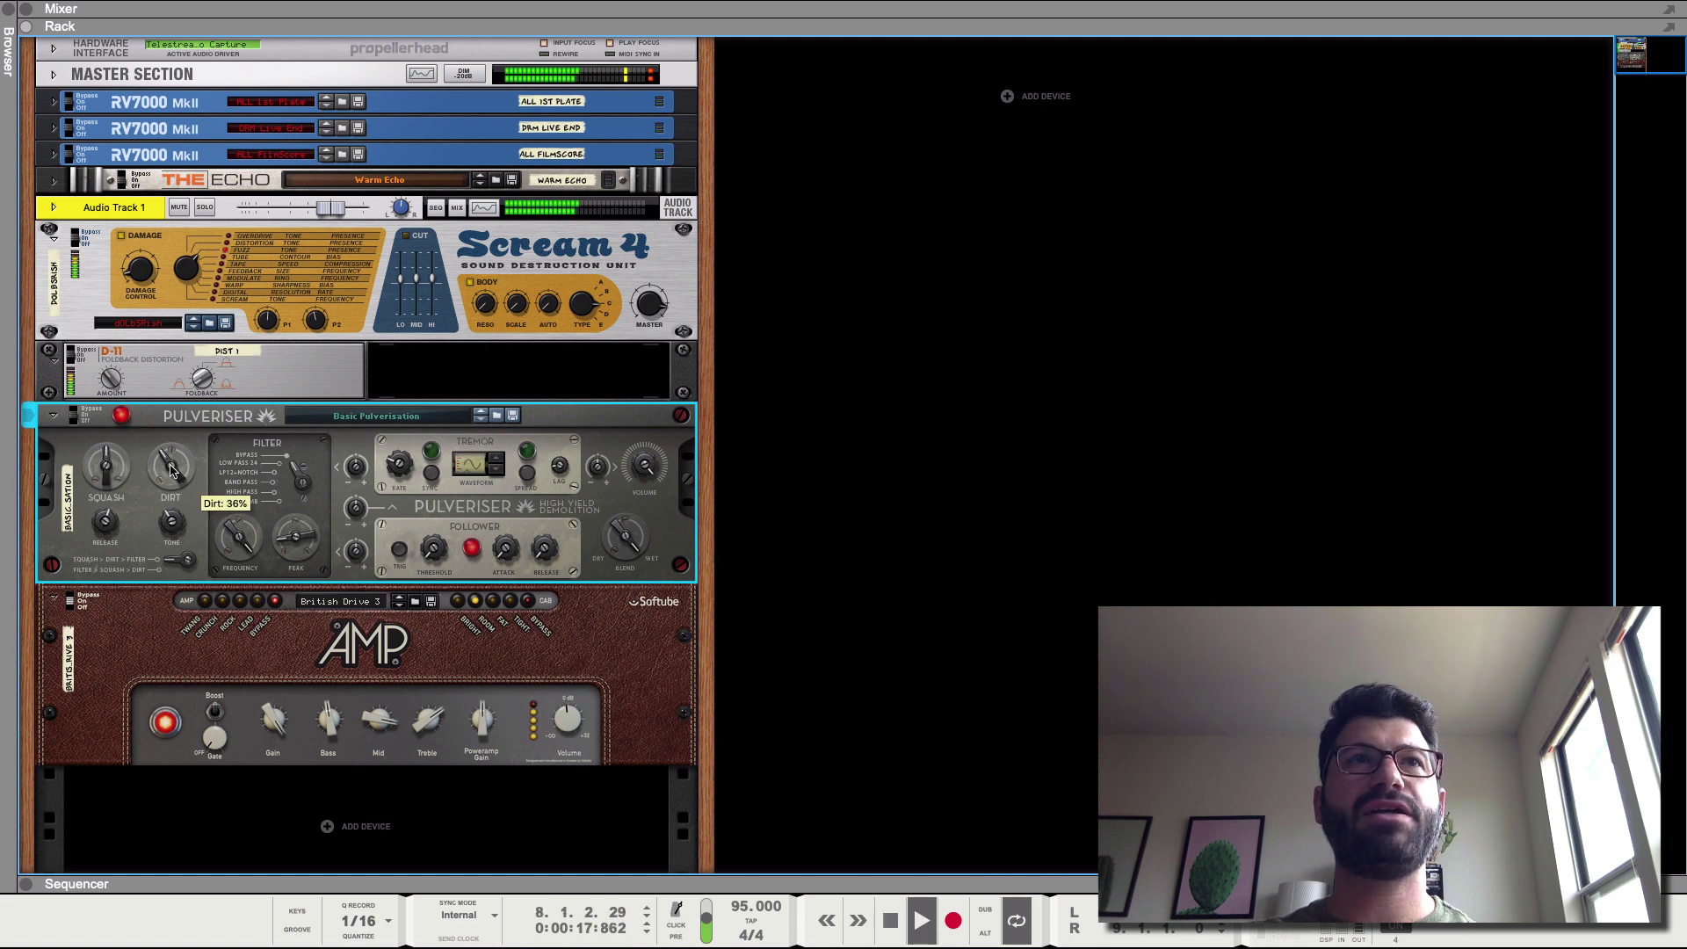
key("space")
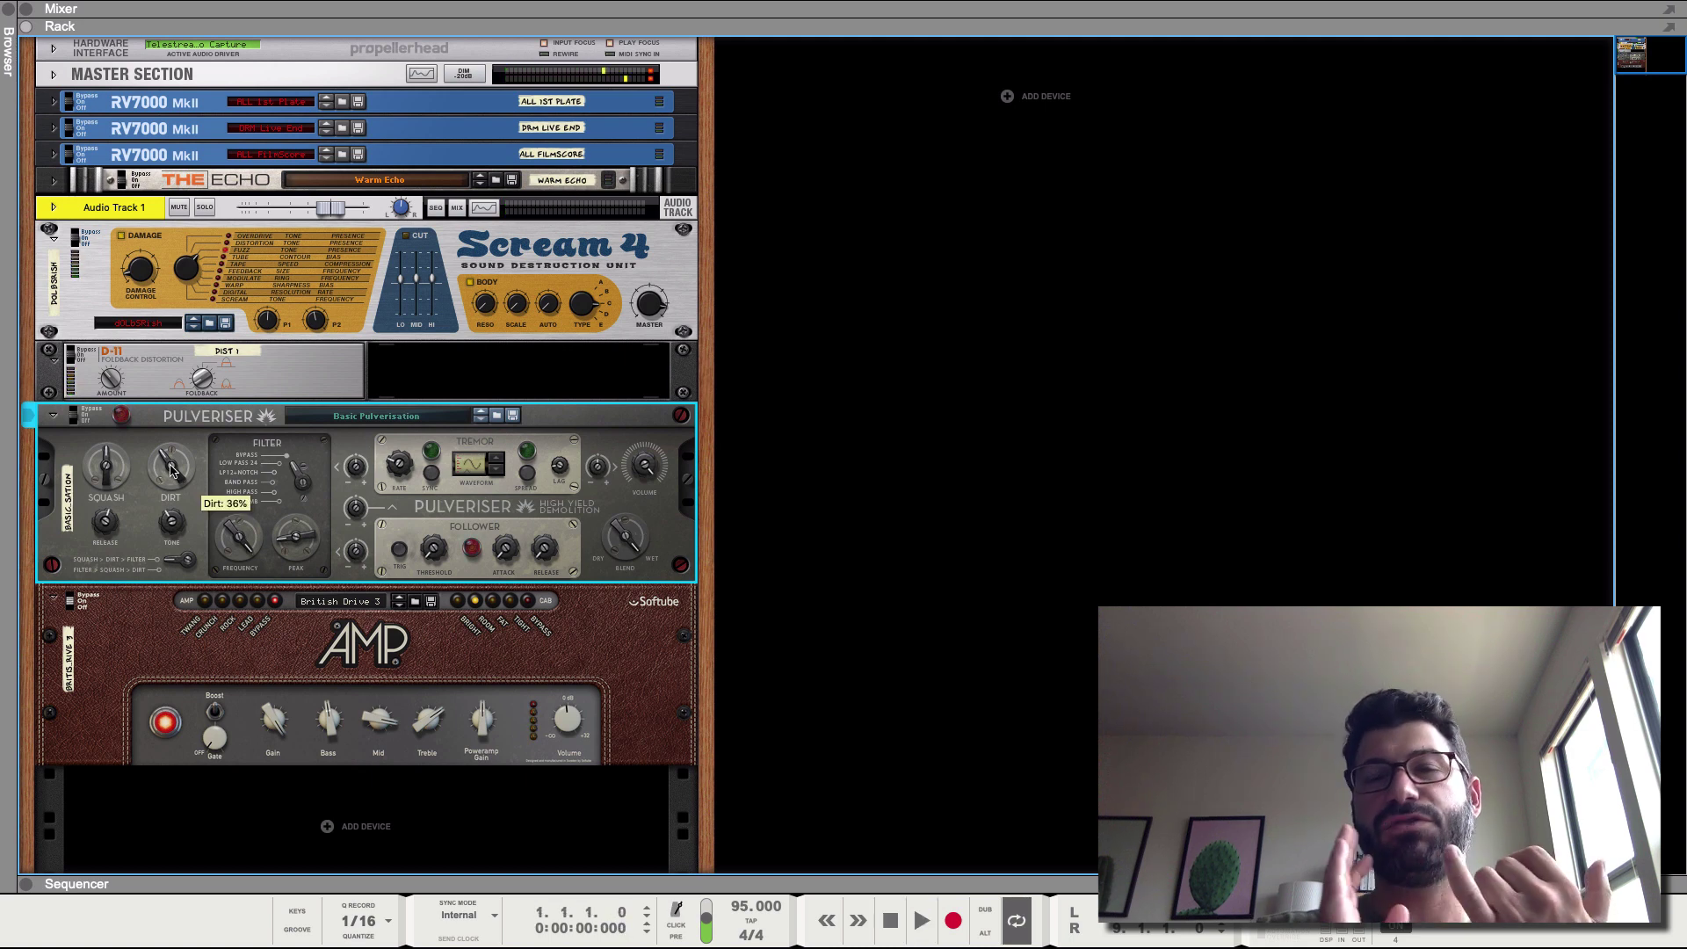